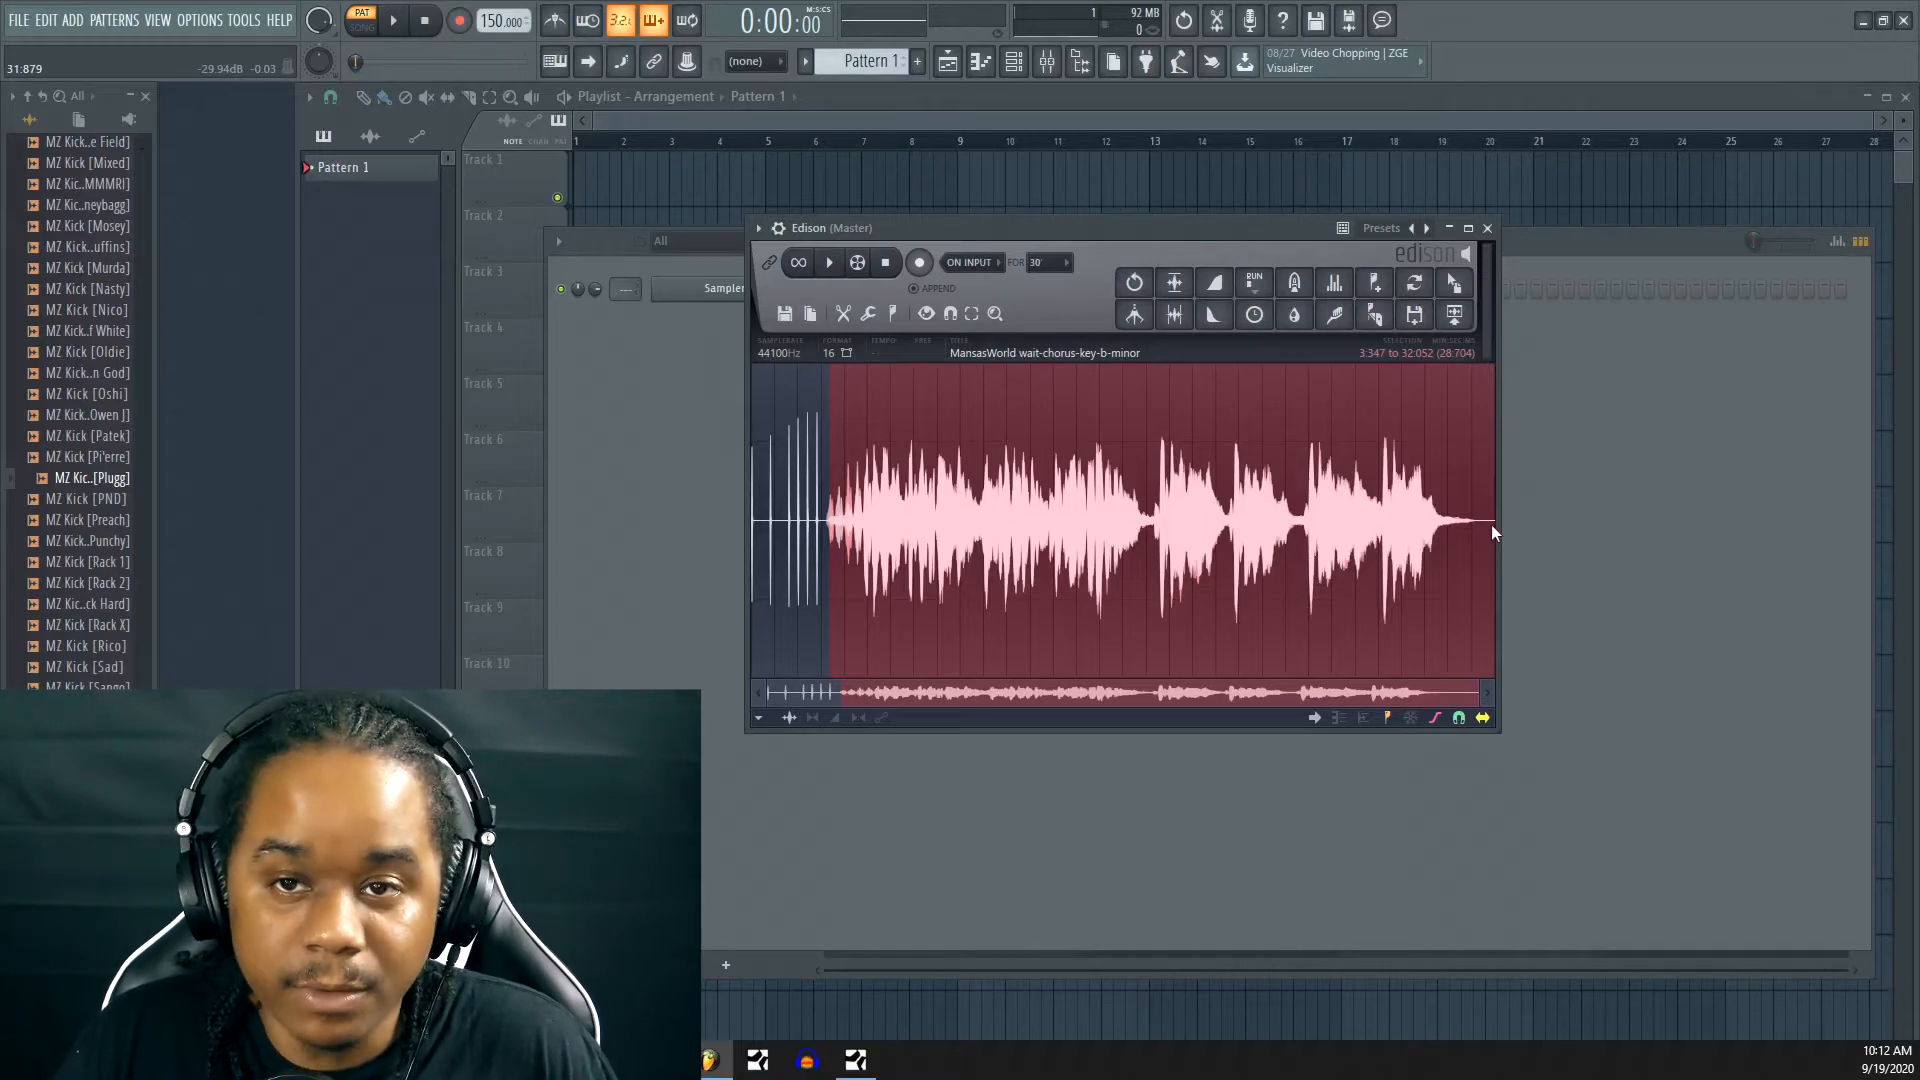
Select the vocal section from 5:567 to 18:394 in Edison and play it back to check the loop
{"action": "left_click_drag", "start_coordinate": [1491, 524], "coordinate": [1076, 598]}
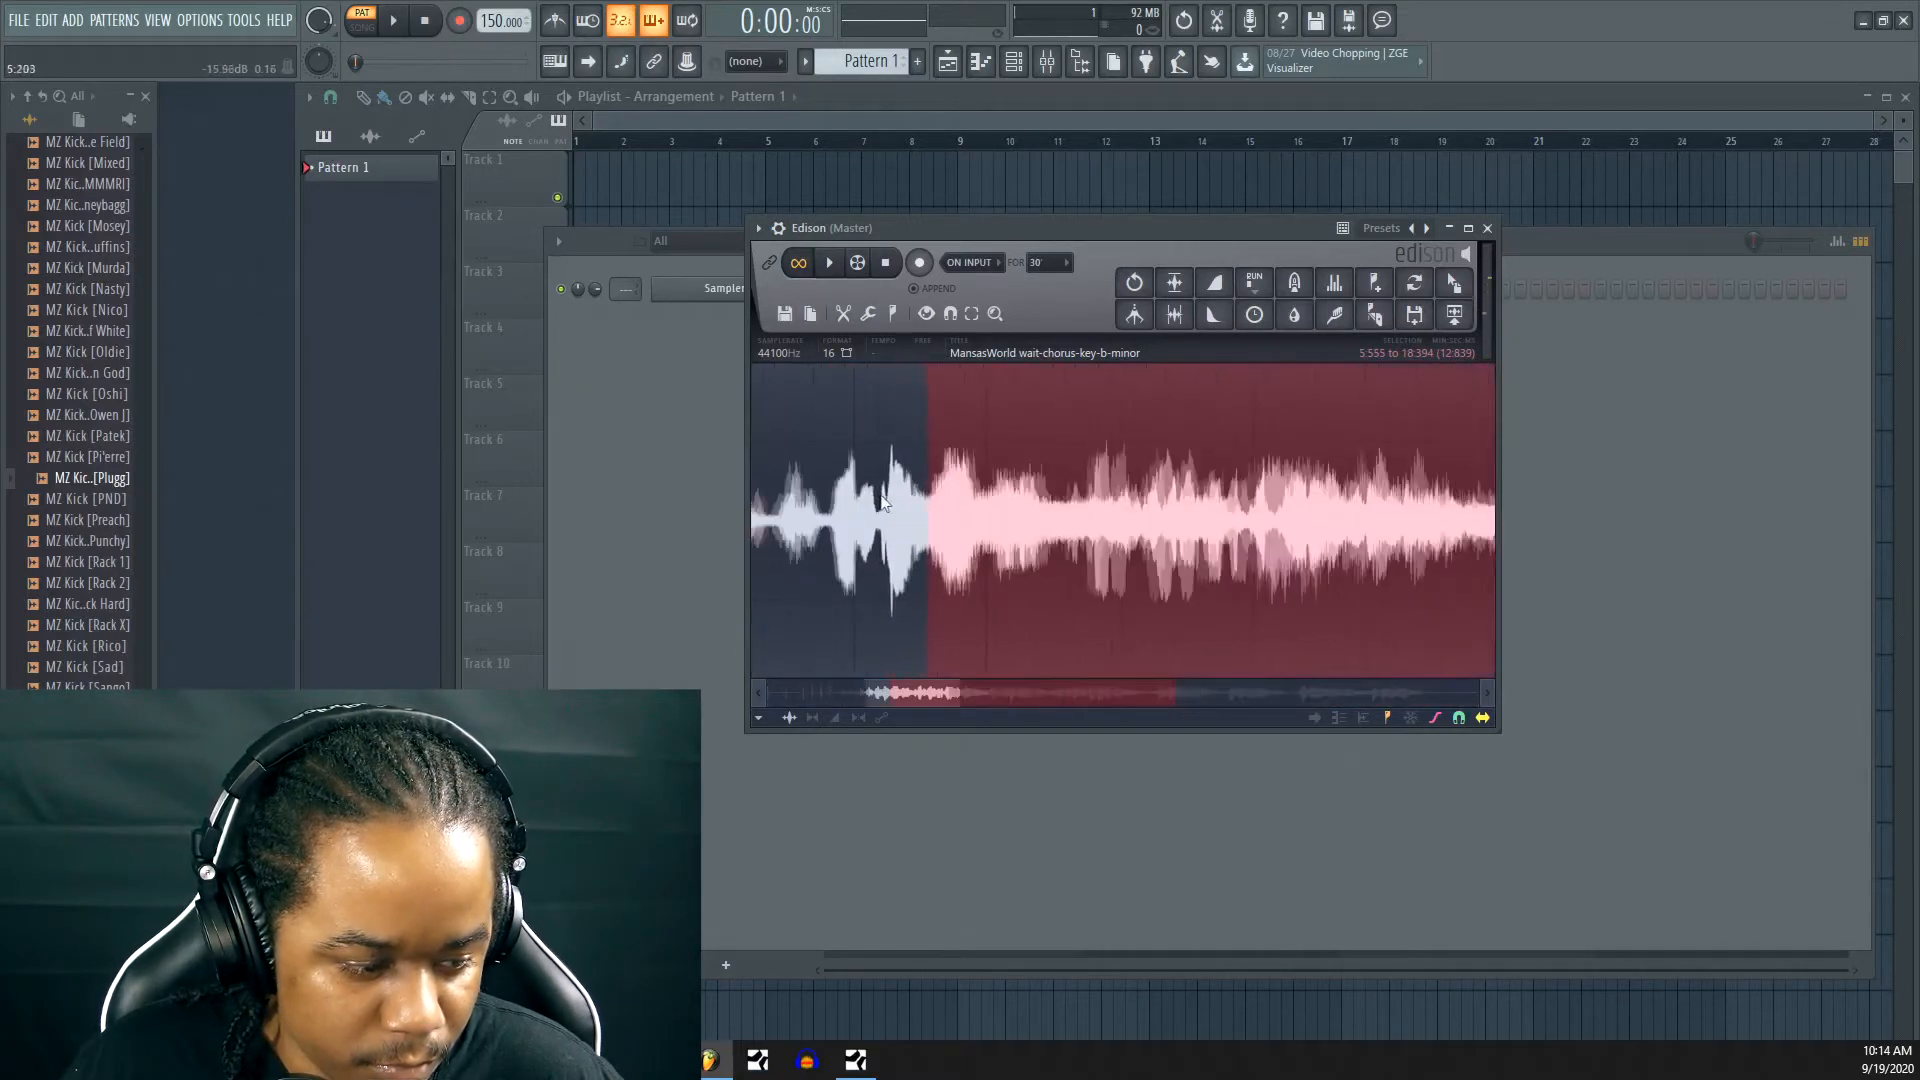
{"action": "scroll", "coordinate": [1043, 503], "scroll_direction": "up", "scroll_amount": 2}
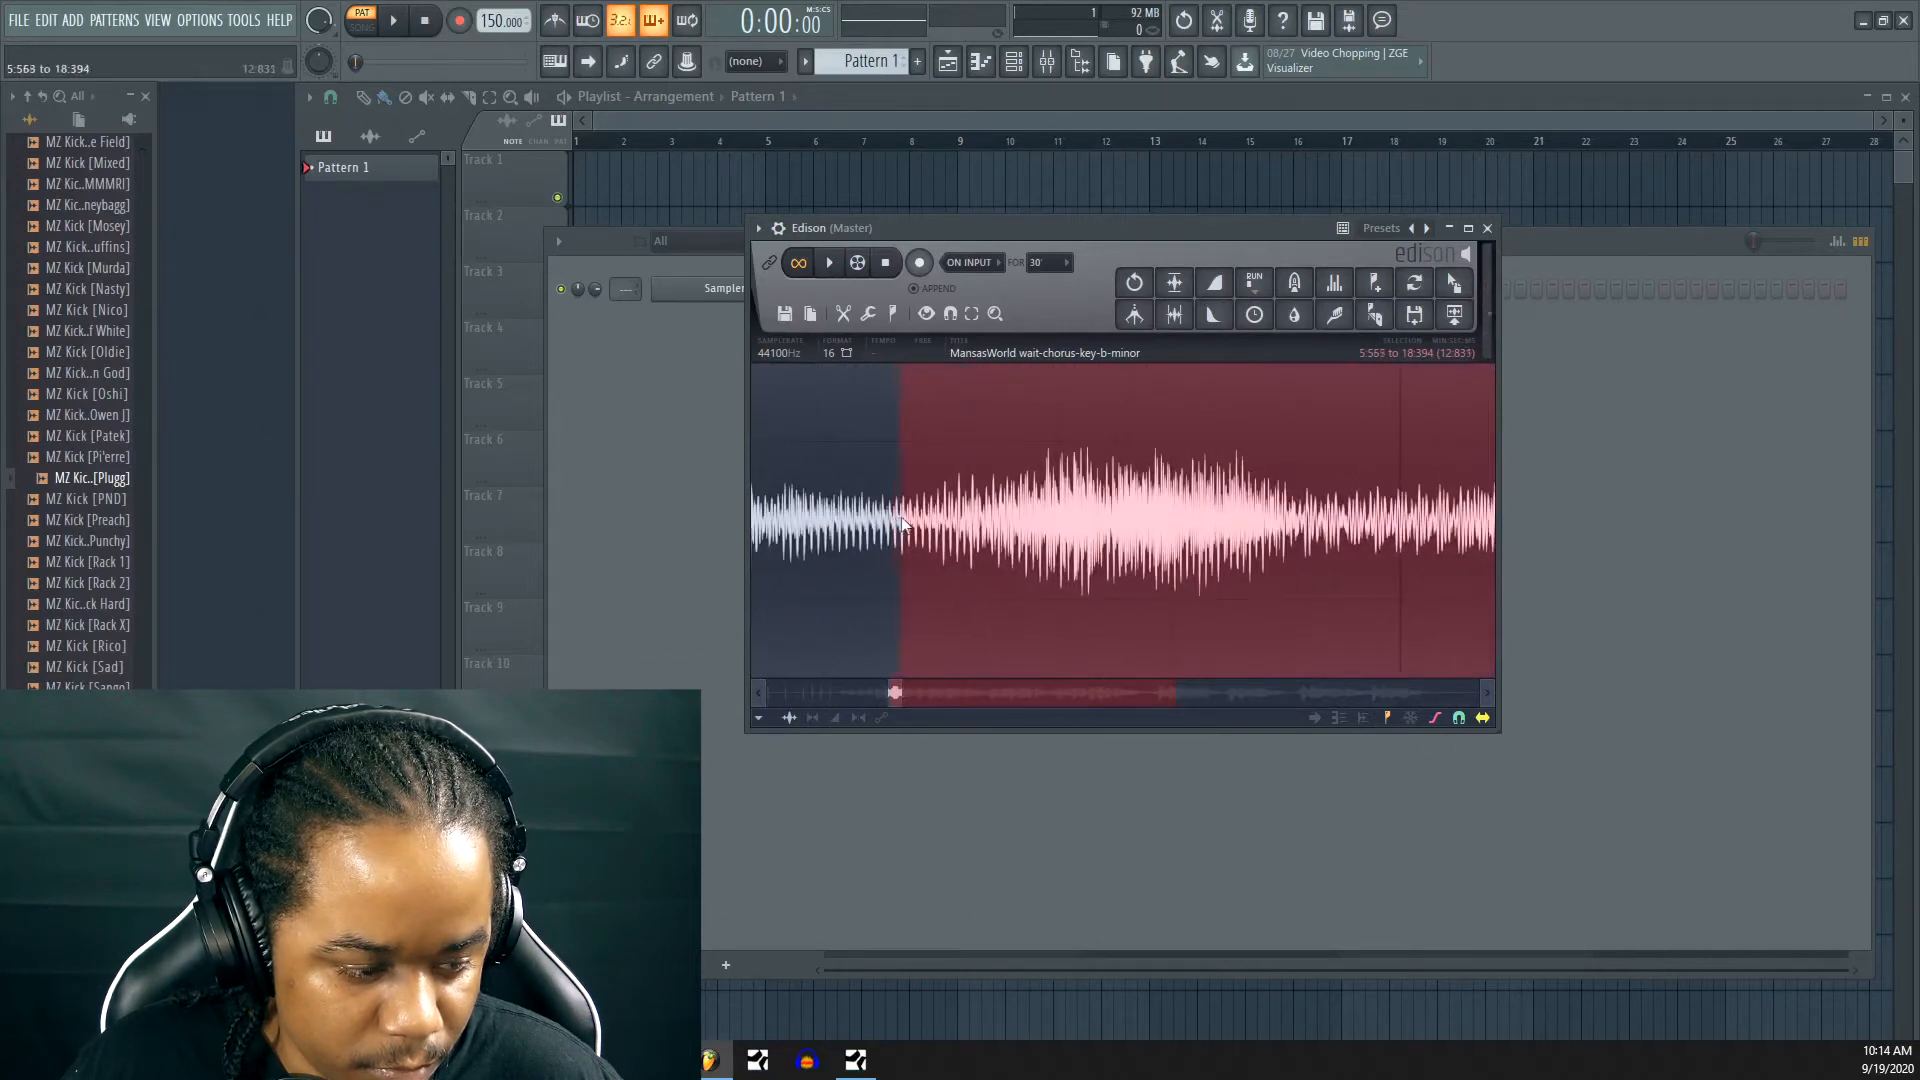
{"action": "left_click_drag", "start_coordinate": [901, 517], "coordinate": [905, 517]}
{"action": "key", "text": "space"}
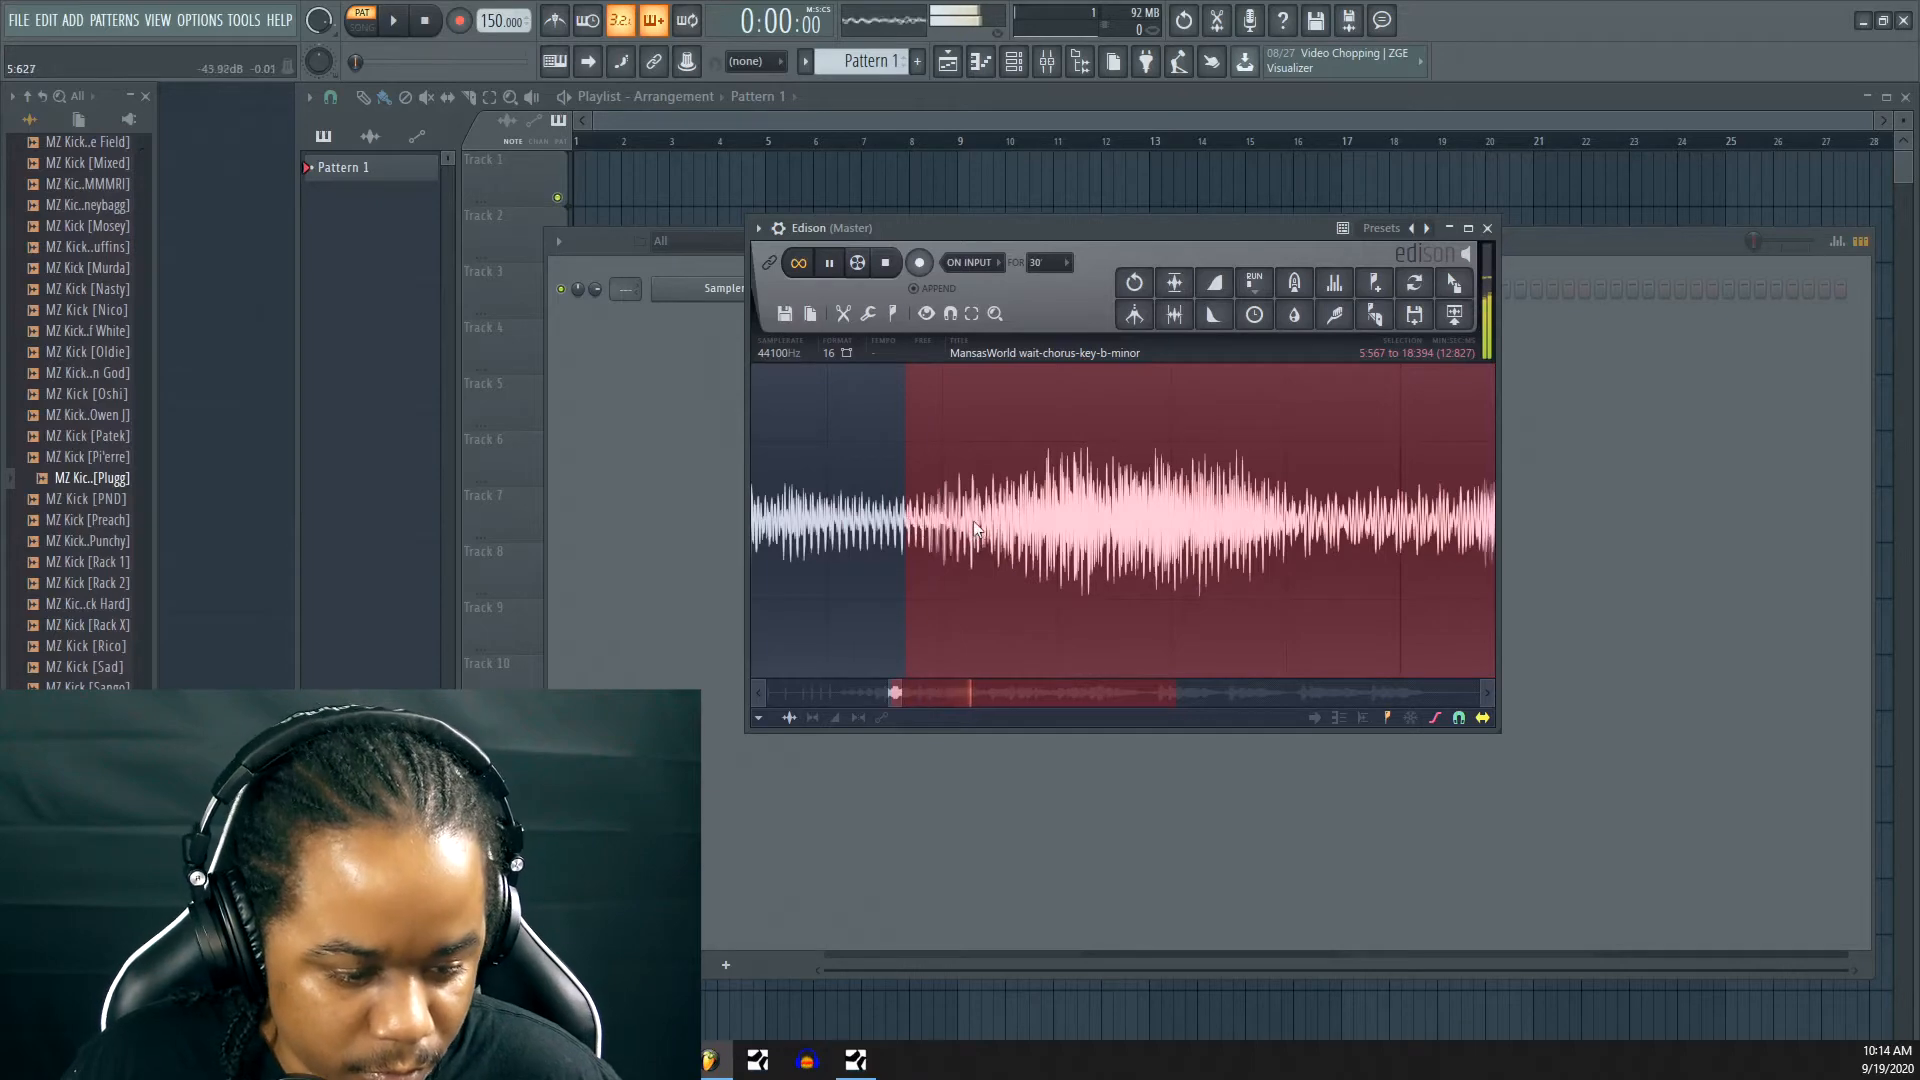
{"action": "scroll", "coordinate": [974, 520], "scroll_direction": "up", "scroll_amount": 2}
{"action": "scroll", "coordinate": [974, 519], "scroll_direction": "down", "scroll_amount": 2}
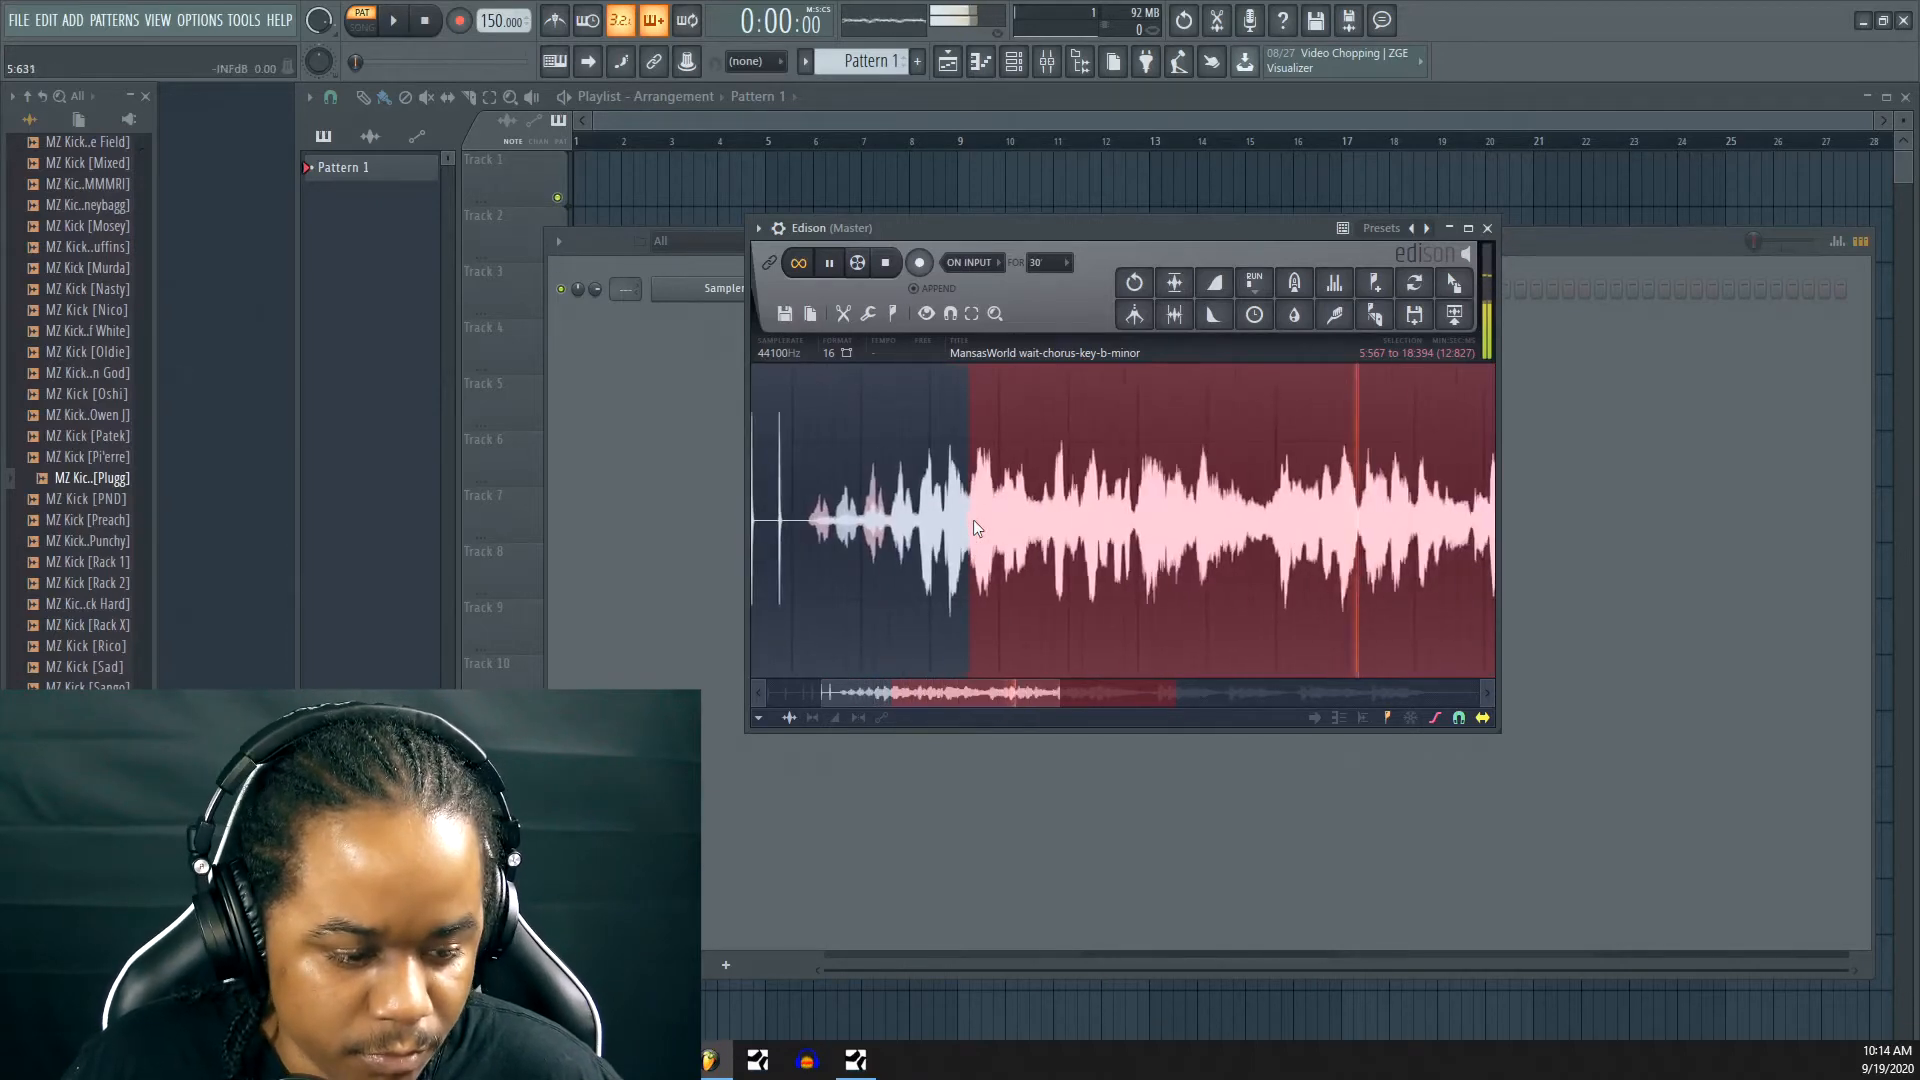
{"action": "scroll", "coordinate": [1004, 493], "scroll_direction": "down", "scroll_amount": 1}
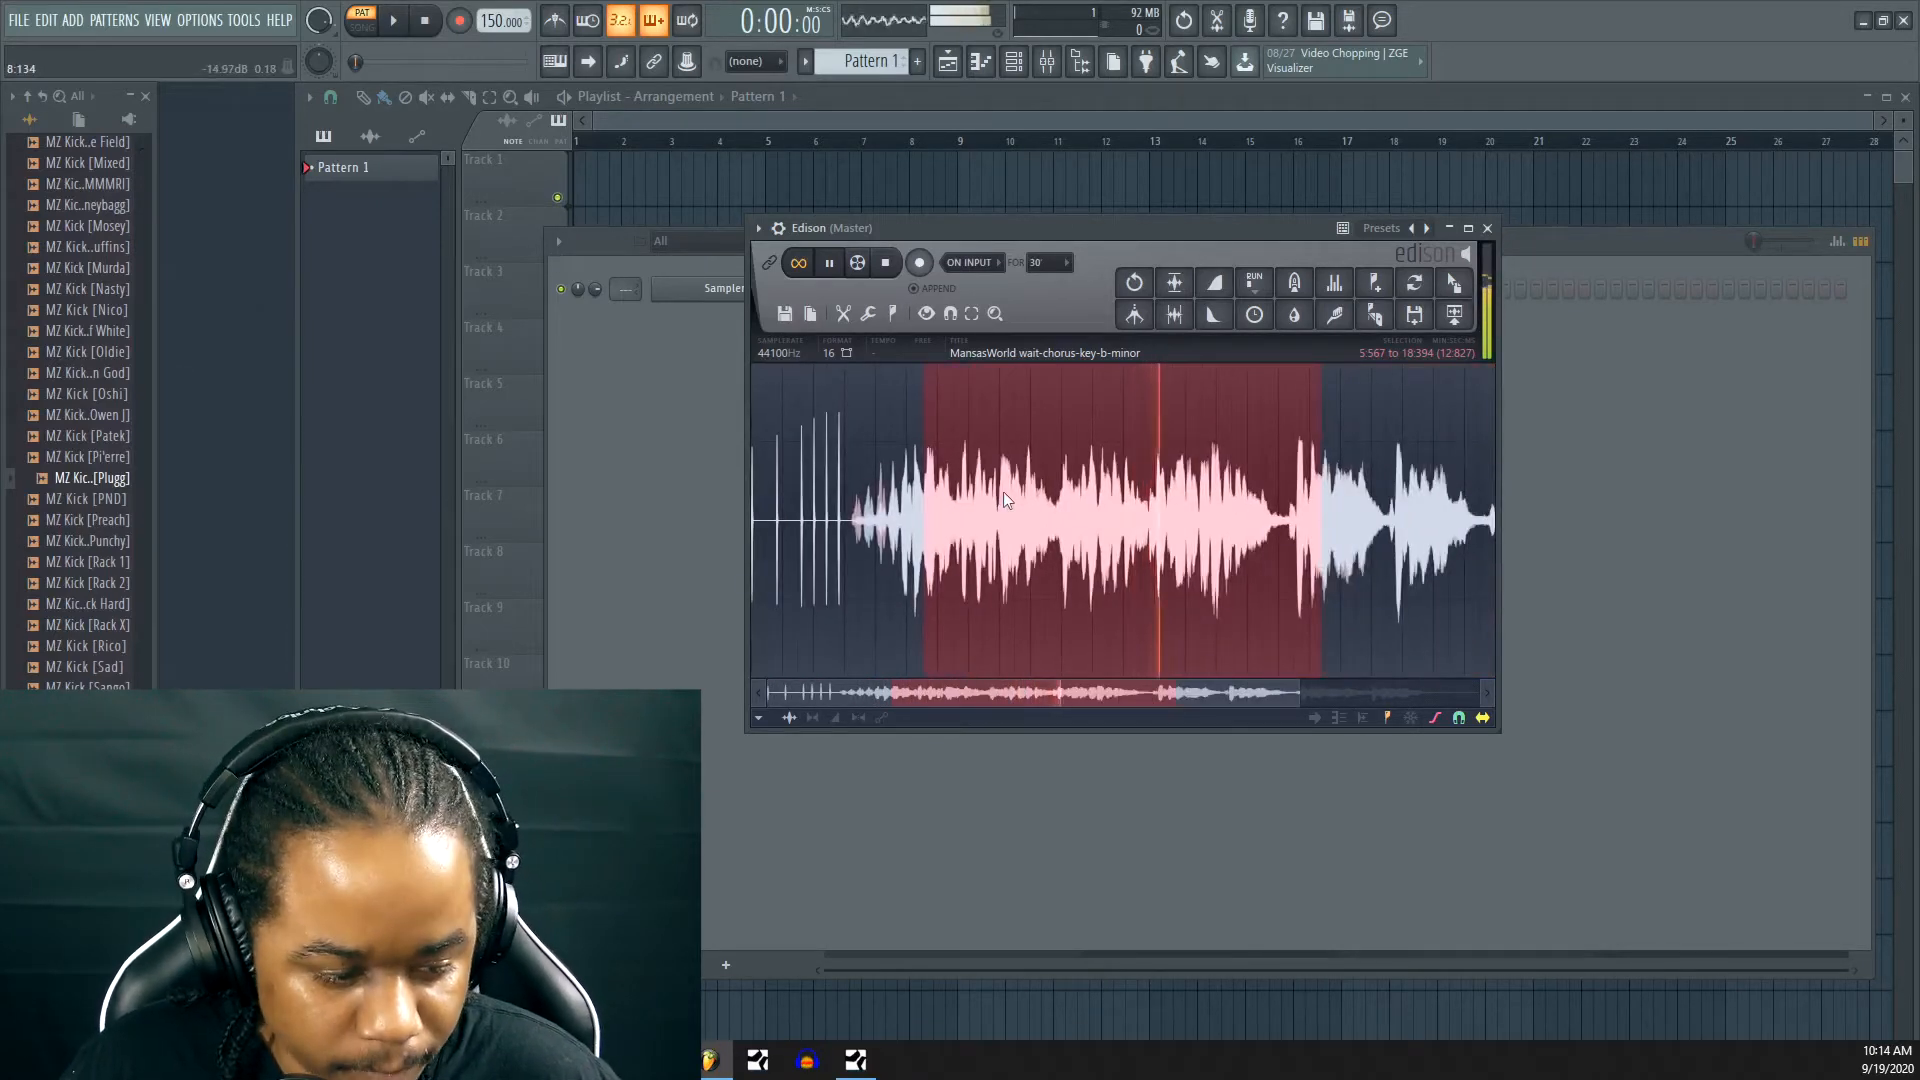
{"action": "scroll", "coordinate": [1004, 498], "scroll_direction": "down", "scroll_amount": 1}
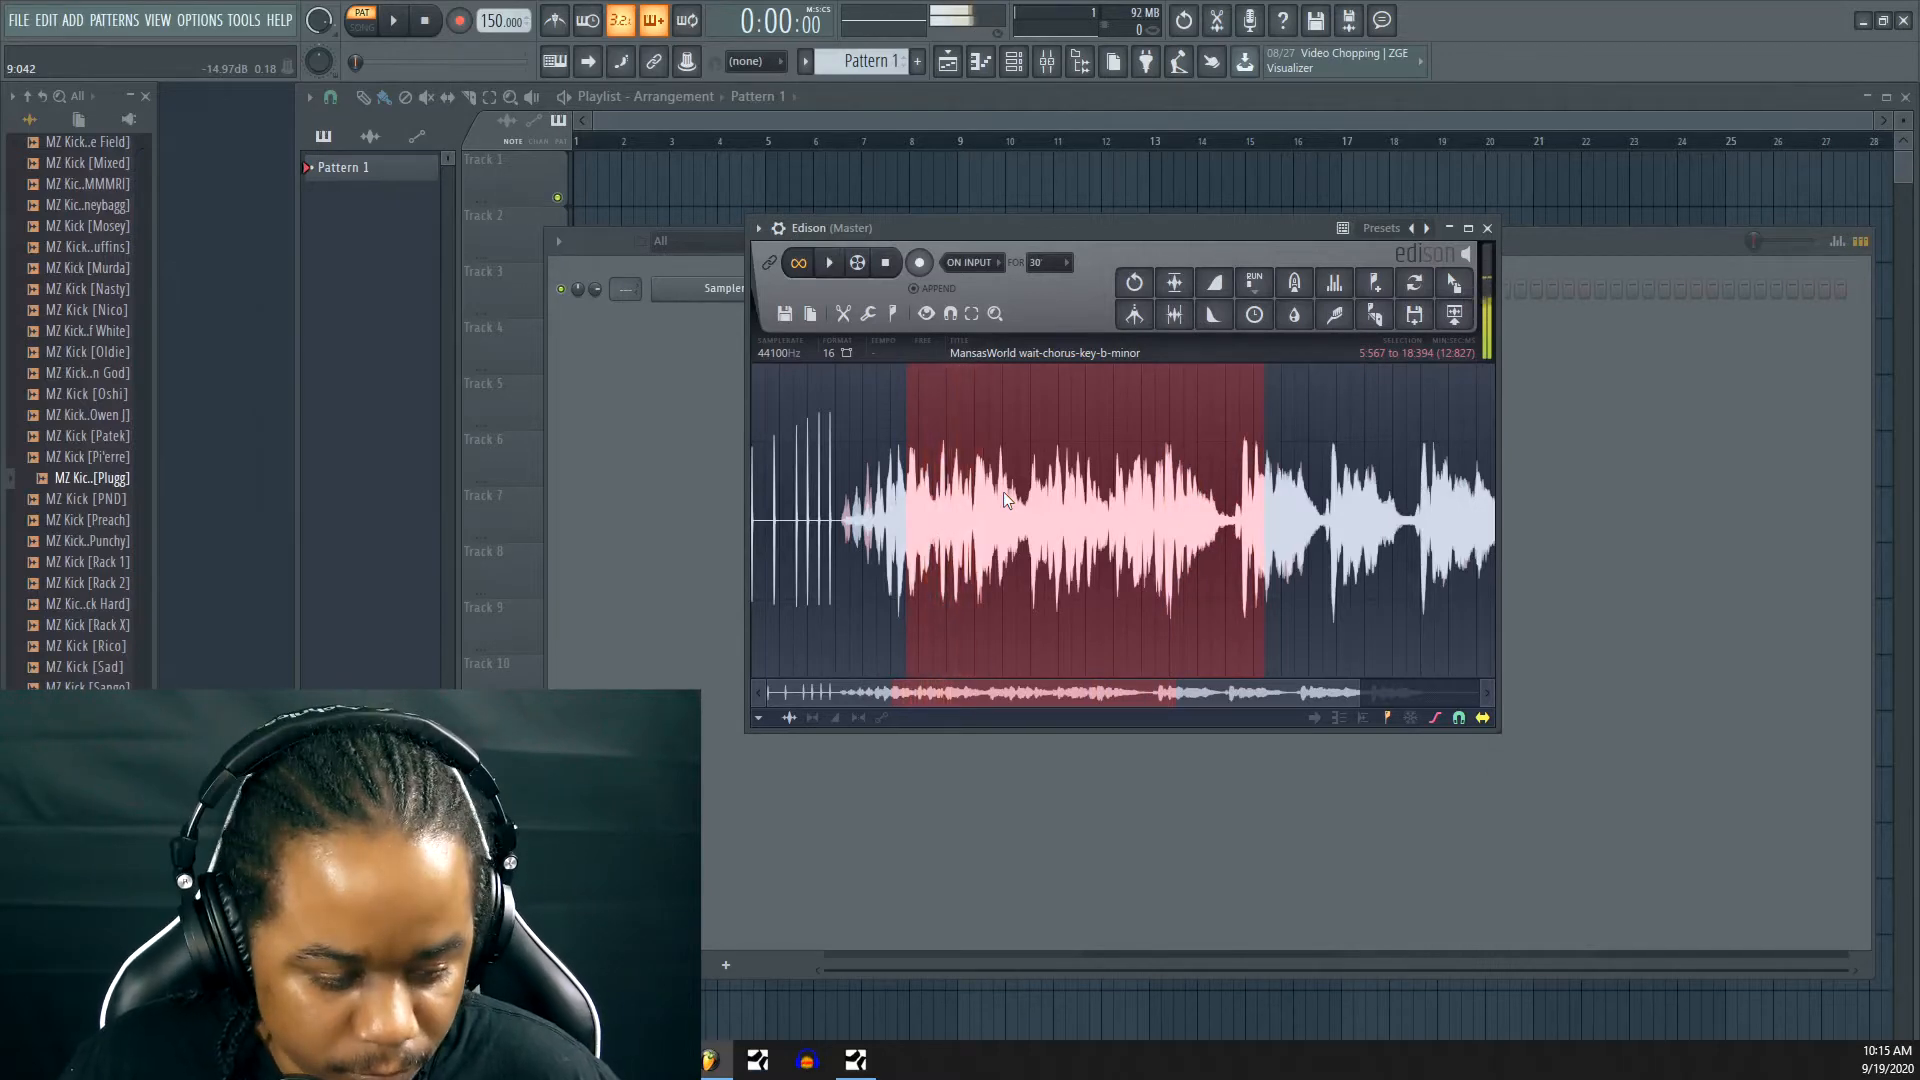
{"action": "key", "text": "space"}
Clone the Sampler channel in the Channel rack
{"action": "left_click", "coordinate": [657, 423]}
{"action": "right_click", "coordinate": [790, 289]}
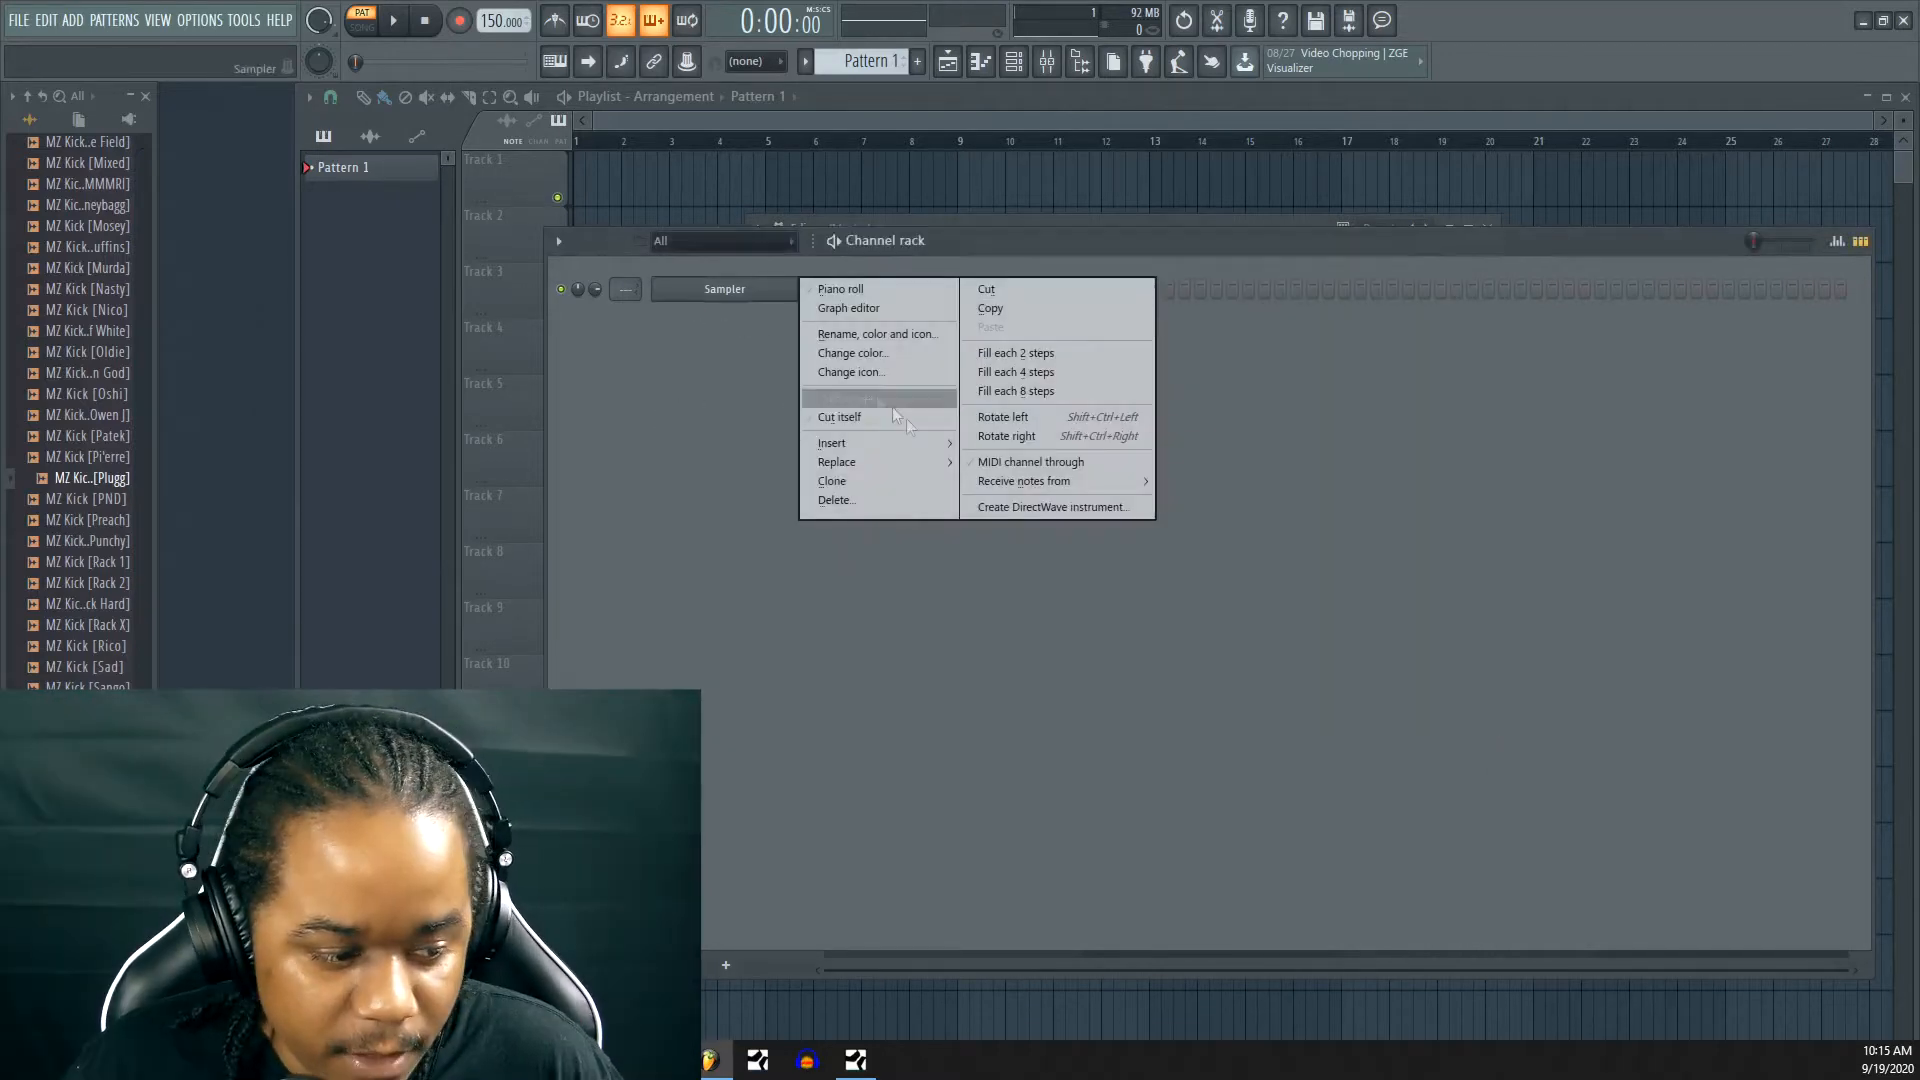
{"action": "left_click", "coordinate": [926, 481]}
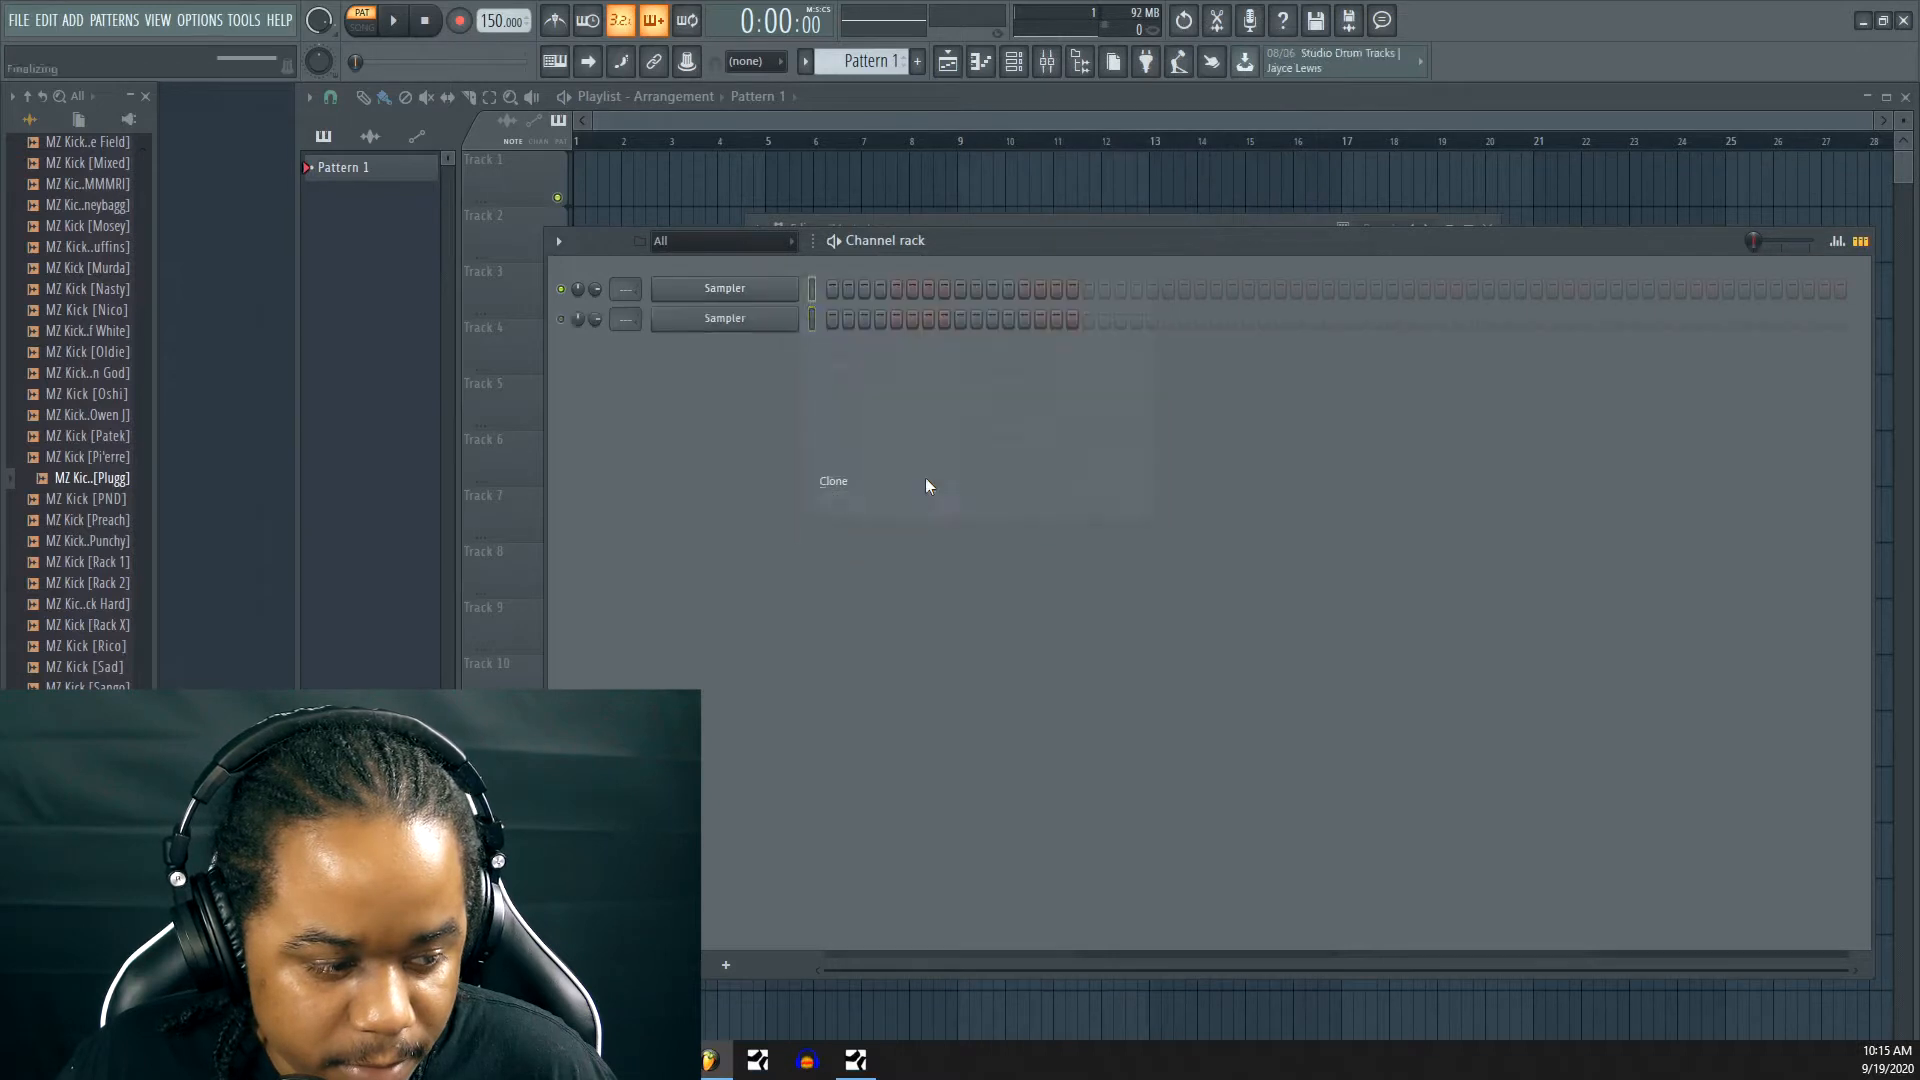
Convert the selected vocal section in Edison to a score and dump it to the piano roll
{"action": "left_click", "coordinate": [1220, 20]}
{"action": "right_click", "coordinate": [1146, 477]}
{"action": "mouse_move", "coordinate": [1178, 542]}
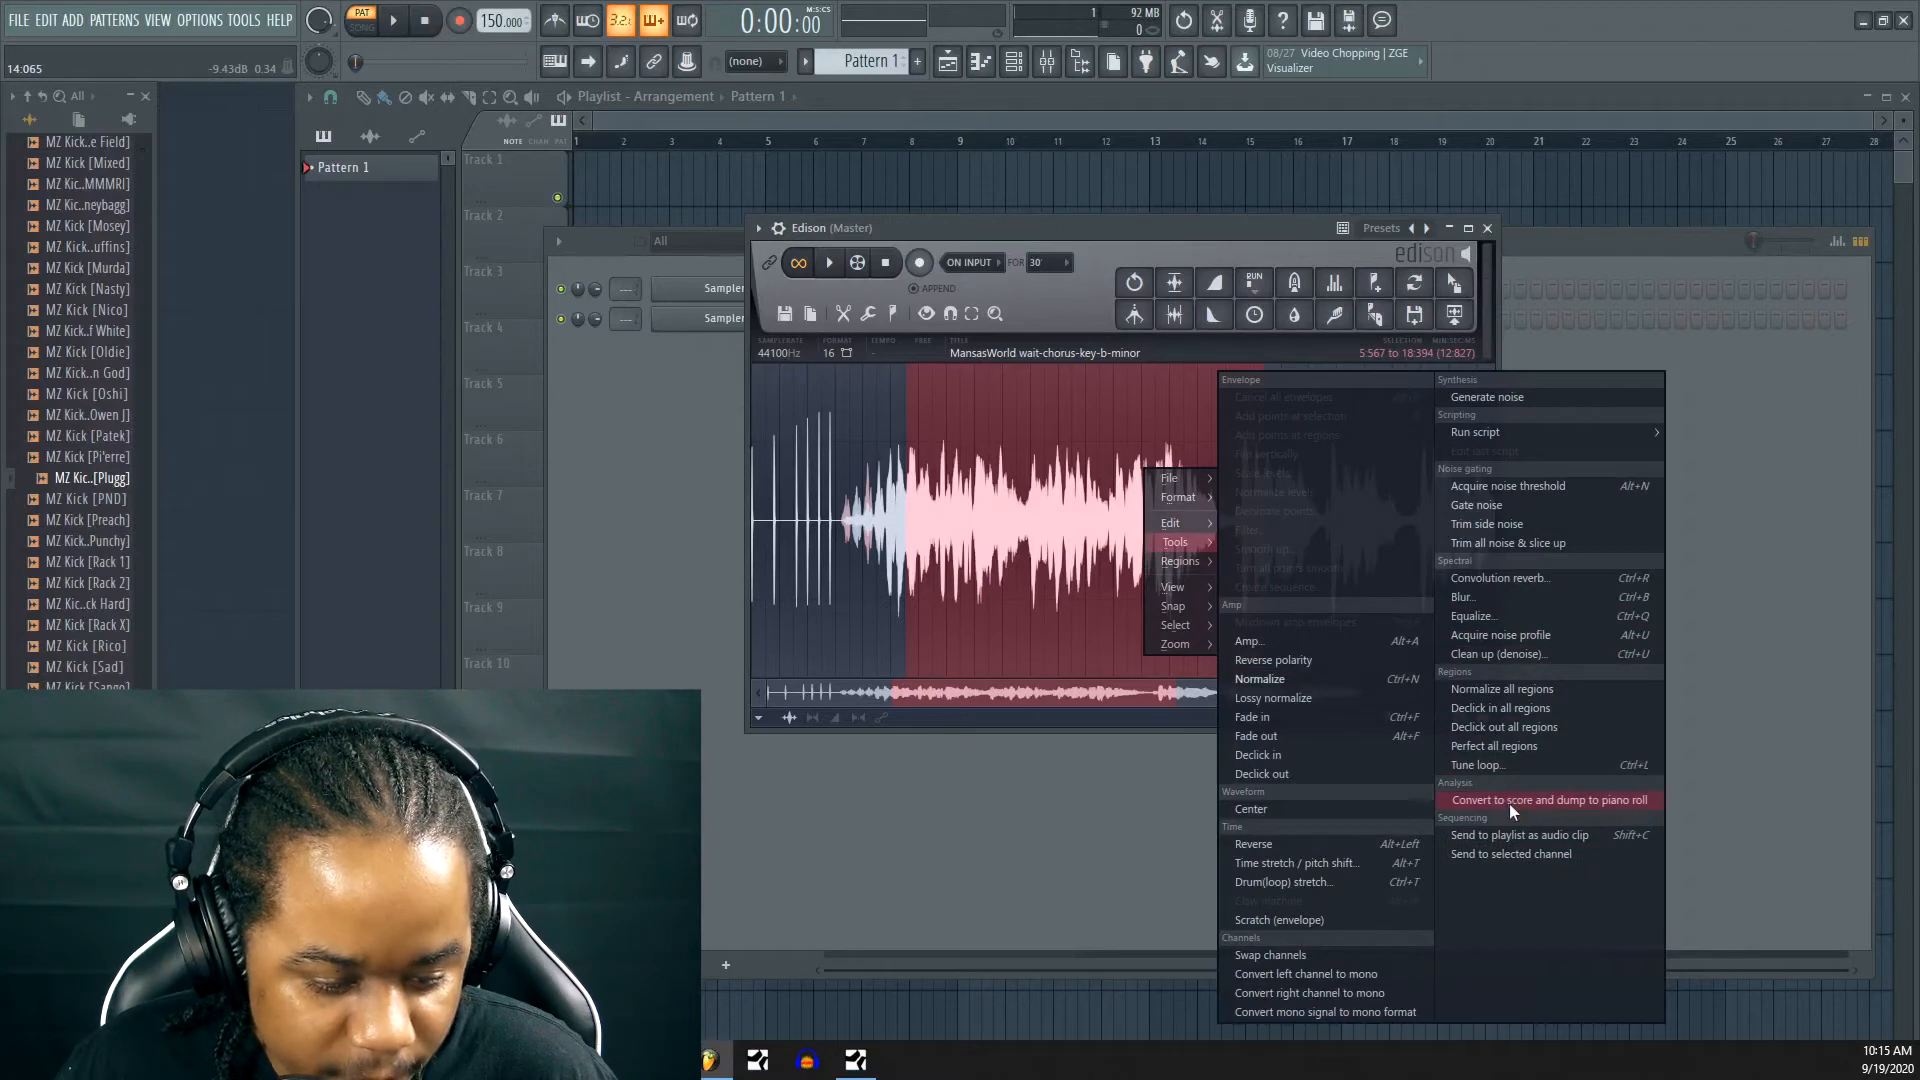
{"action": "left_click", "coordinate": [1540, 802]}
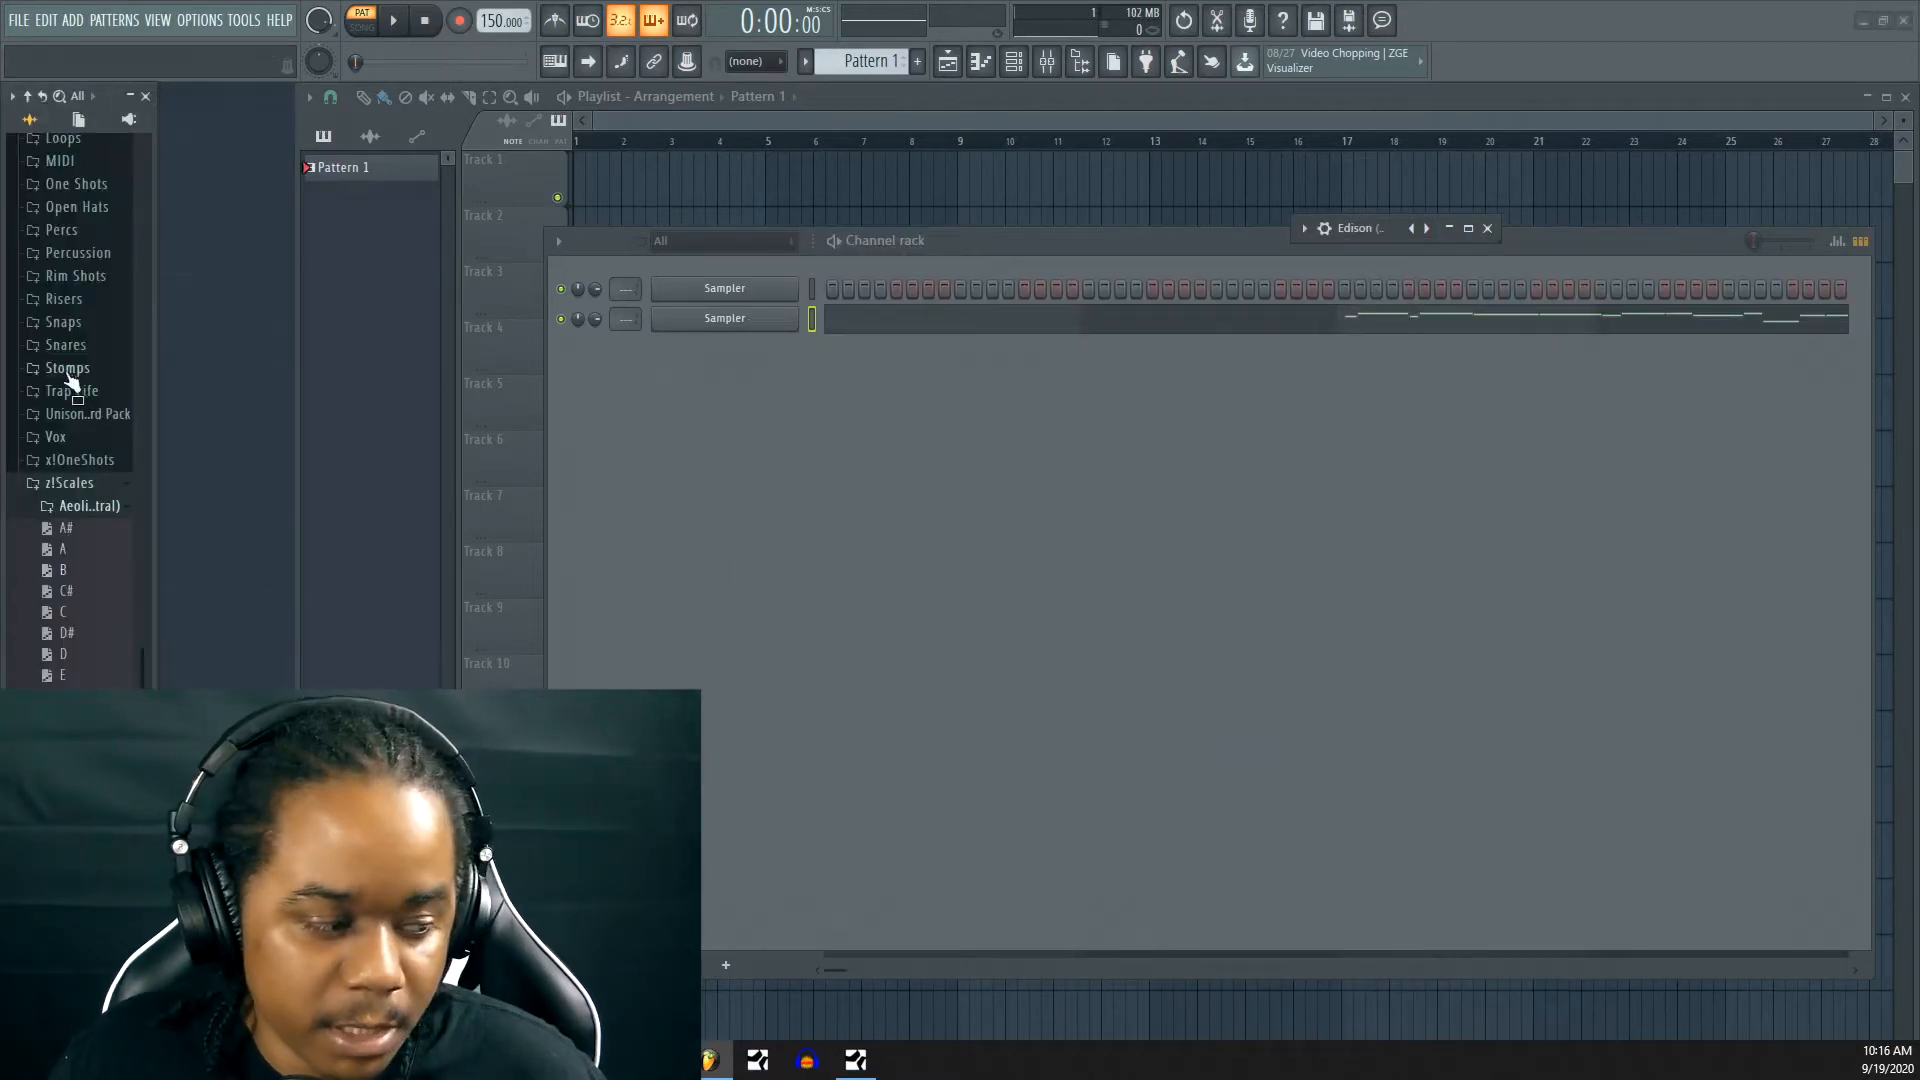
Load the B scale from the Aeolian folder into the first Sampler and replace the second Sampler with FL Keys
{"action": "left_click_drag", "start_coordinate": [68, 573], "coordinate": [1140, 313]}
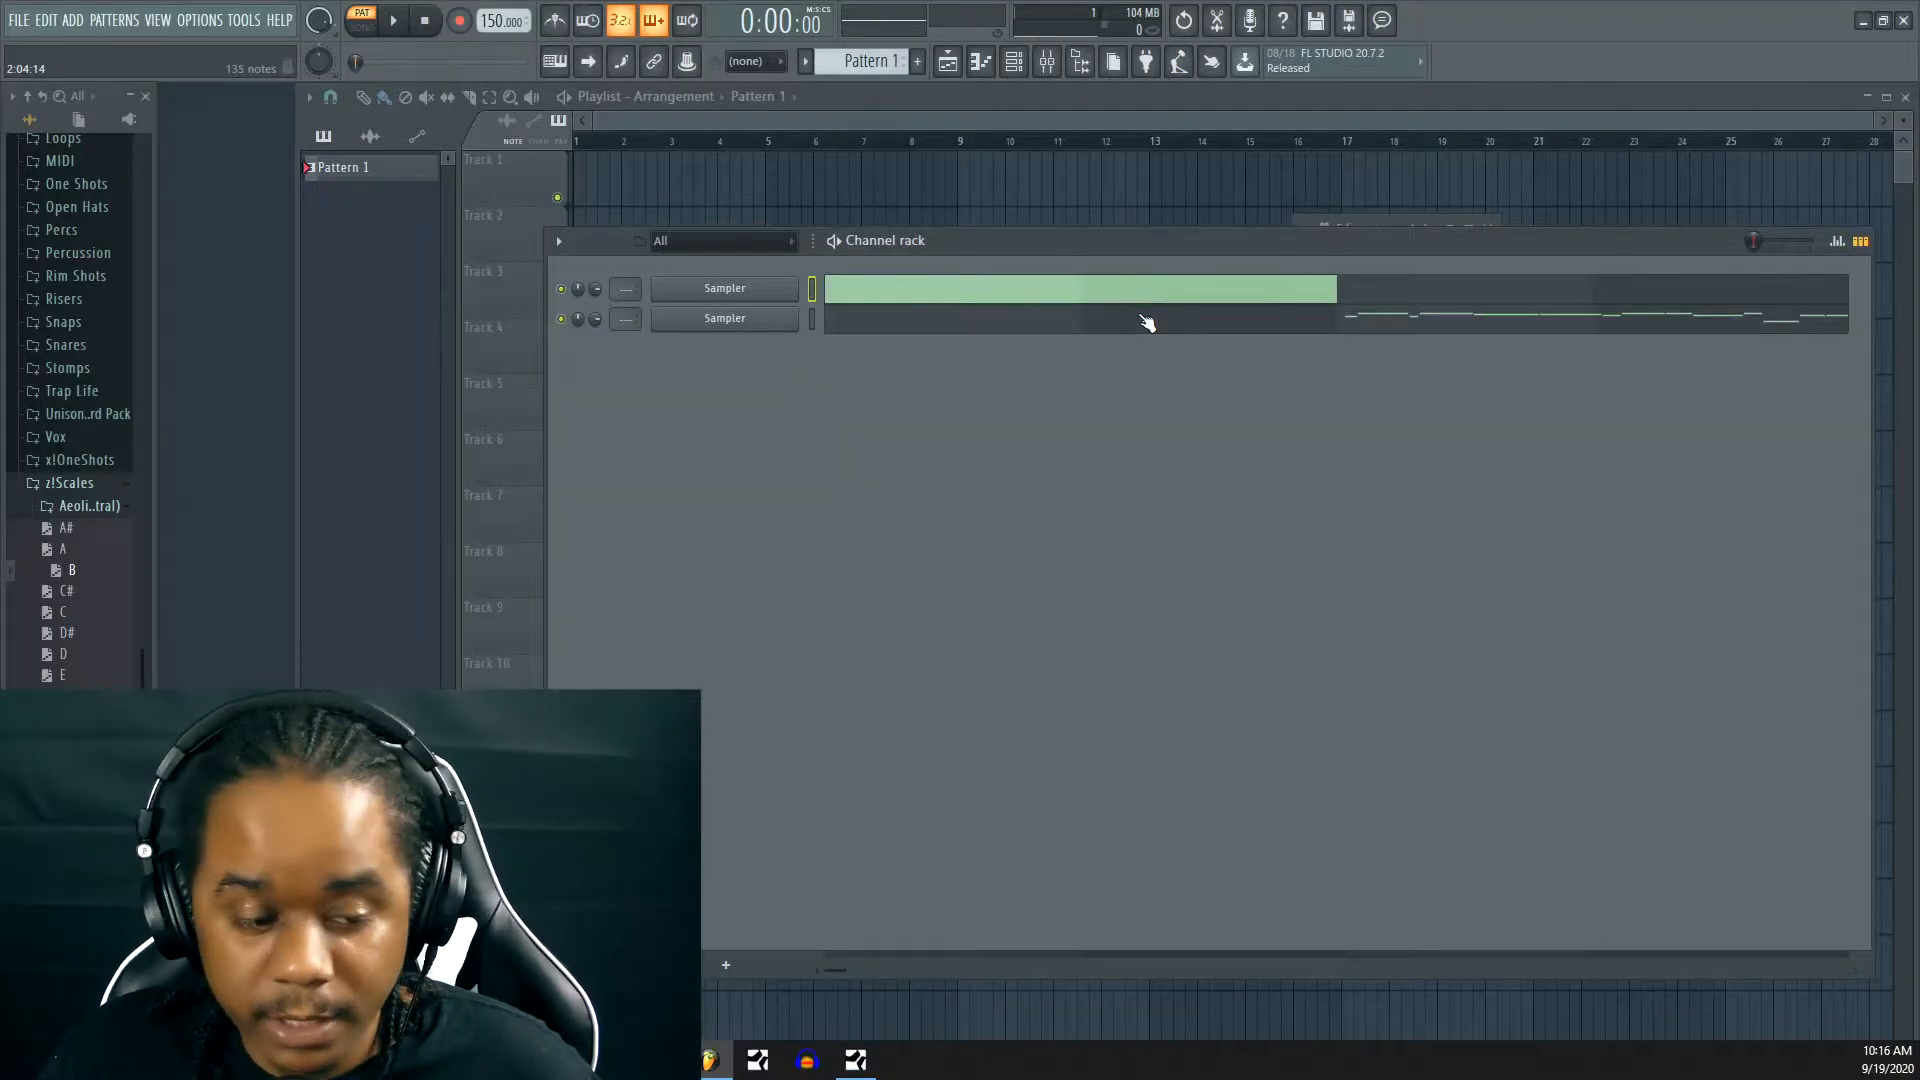
{"action": "left_click_drag", "start_coordinate": [1147, 322], "coordinate": [1150, 320]}
{"action": "scroll", "coordinate": [1374, 311], "scroll_direction": "down", "scroll_amount": 12}
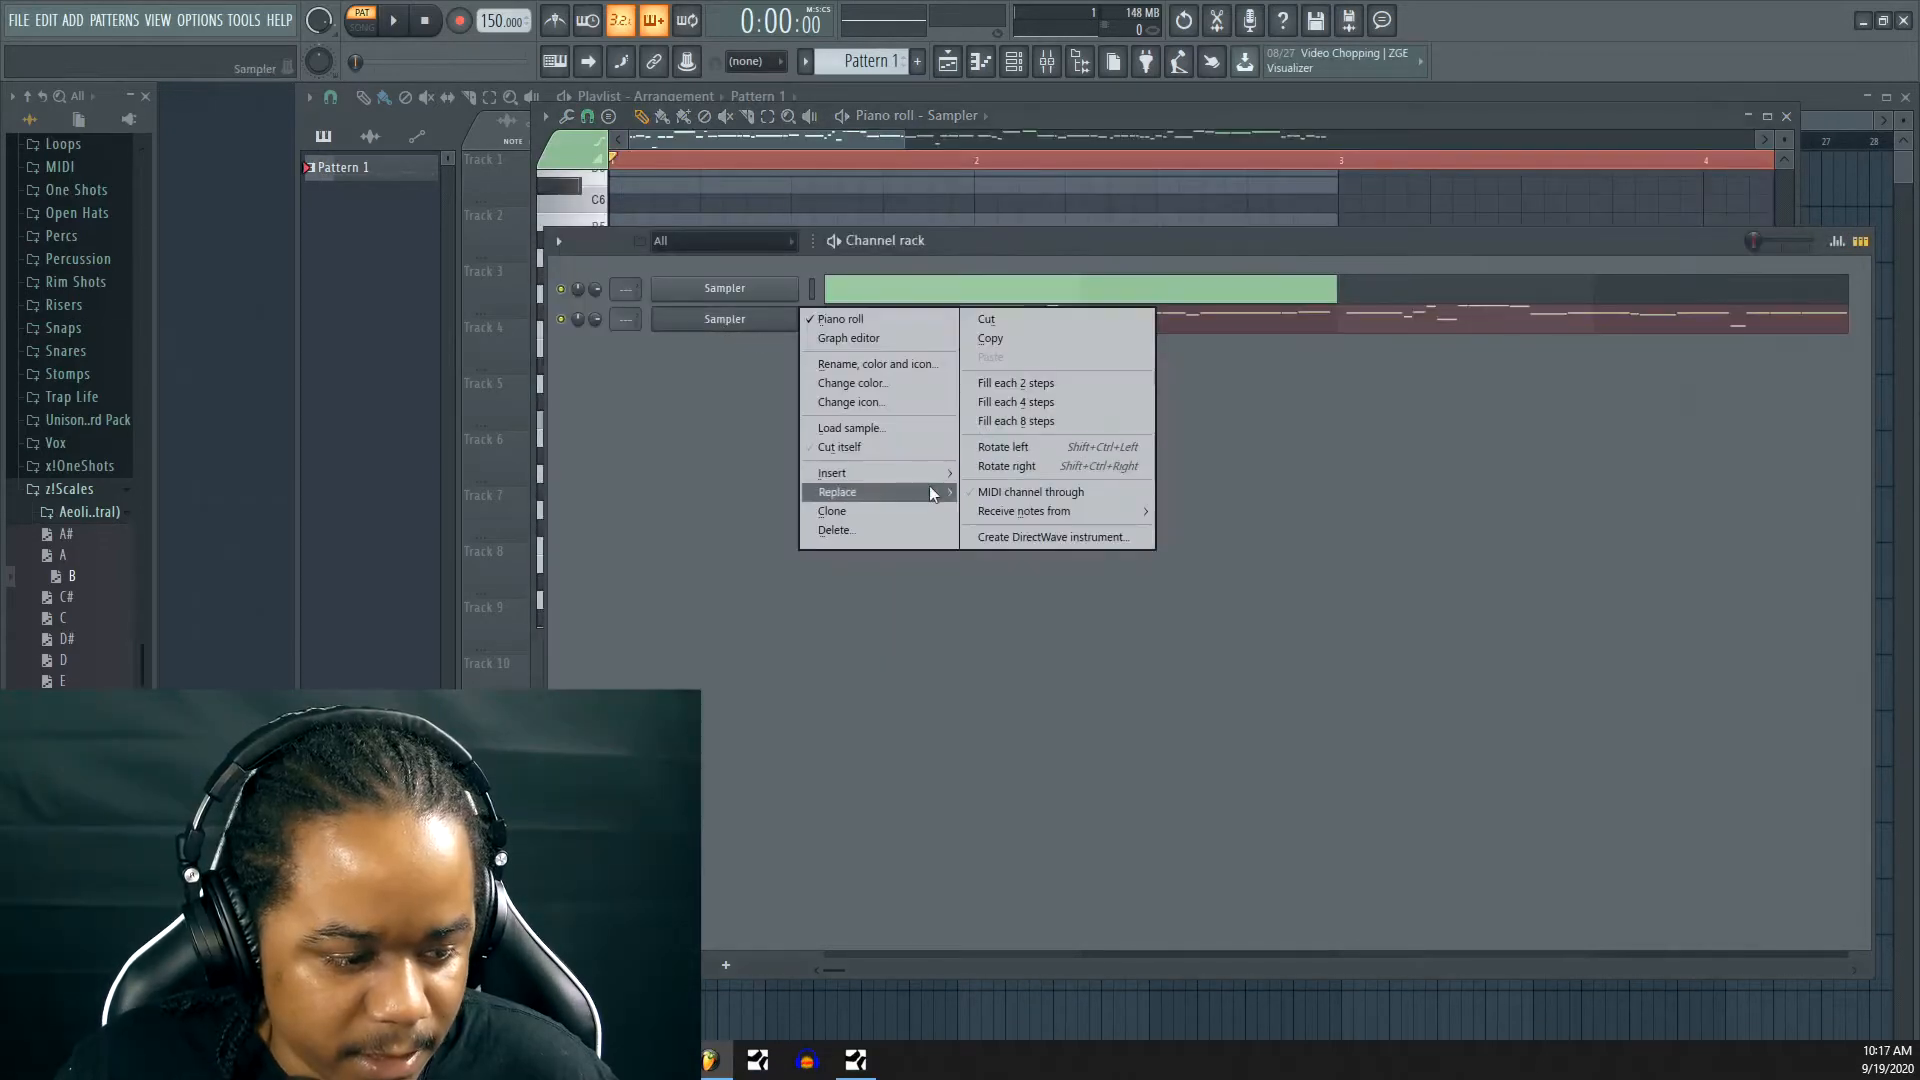
{"action": "mouse_move", "coordinate": [928, 488]}
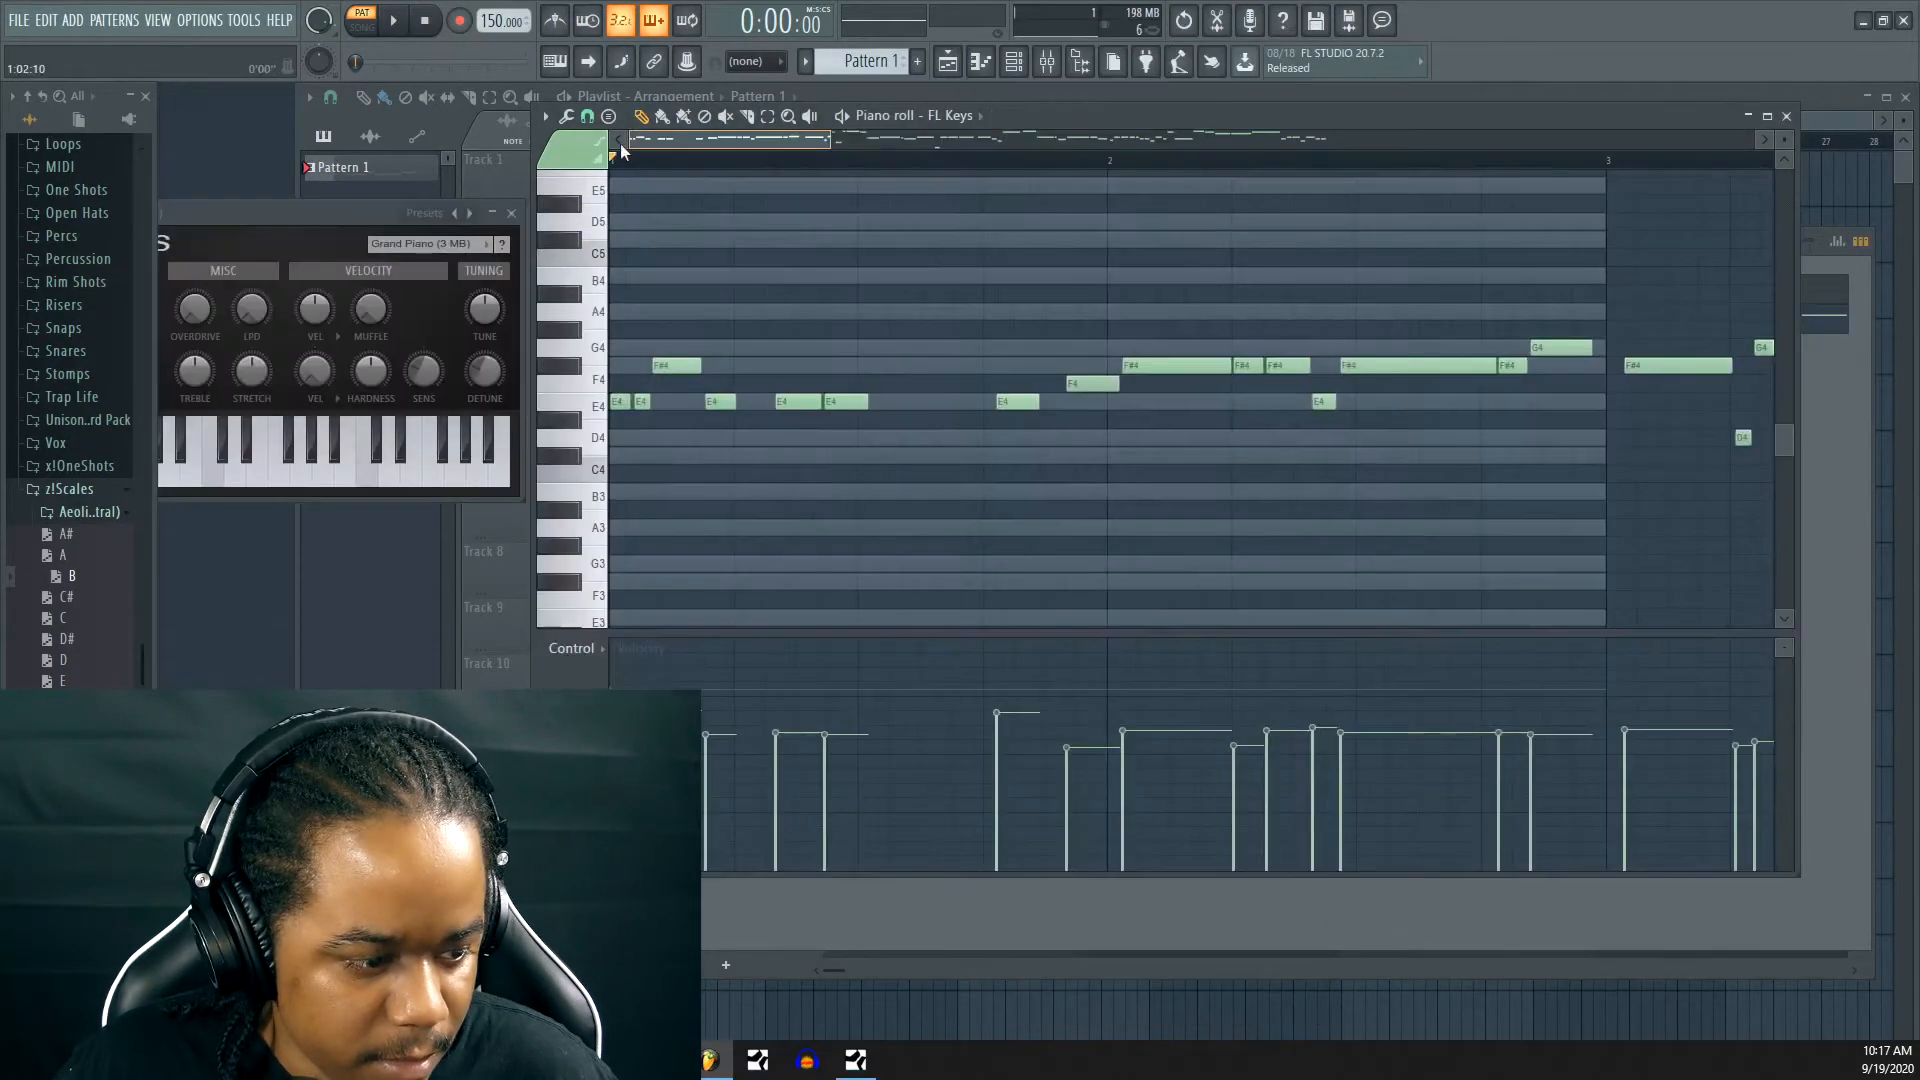
Quantize the converted vocal notes in the FL Keys piano roll
{"action": "key", "text": "ctrl+q"}
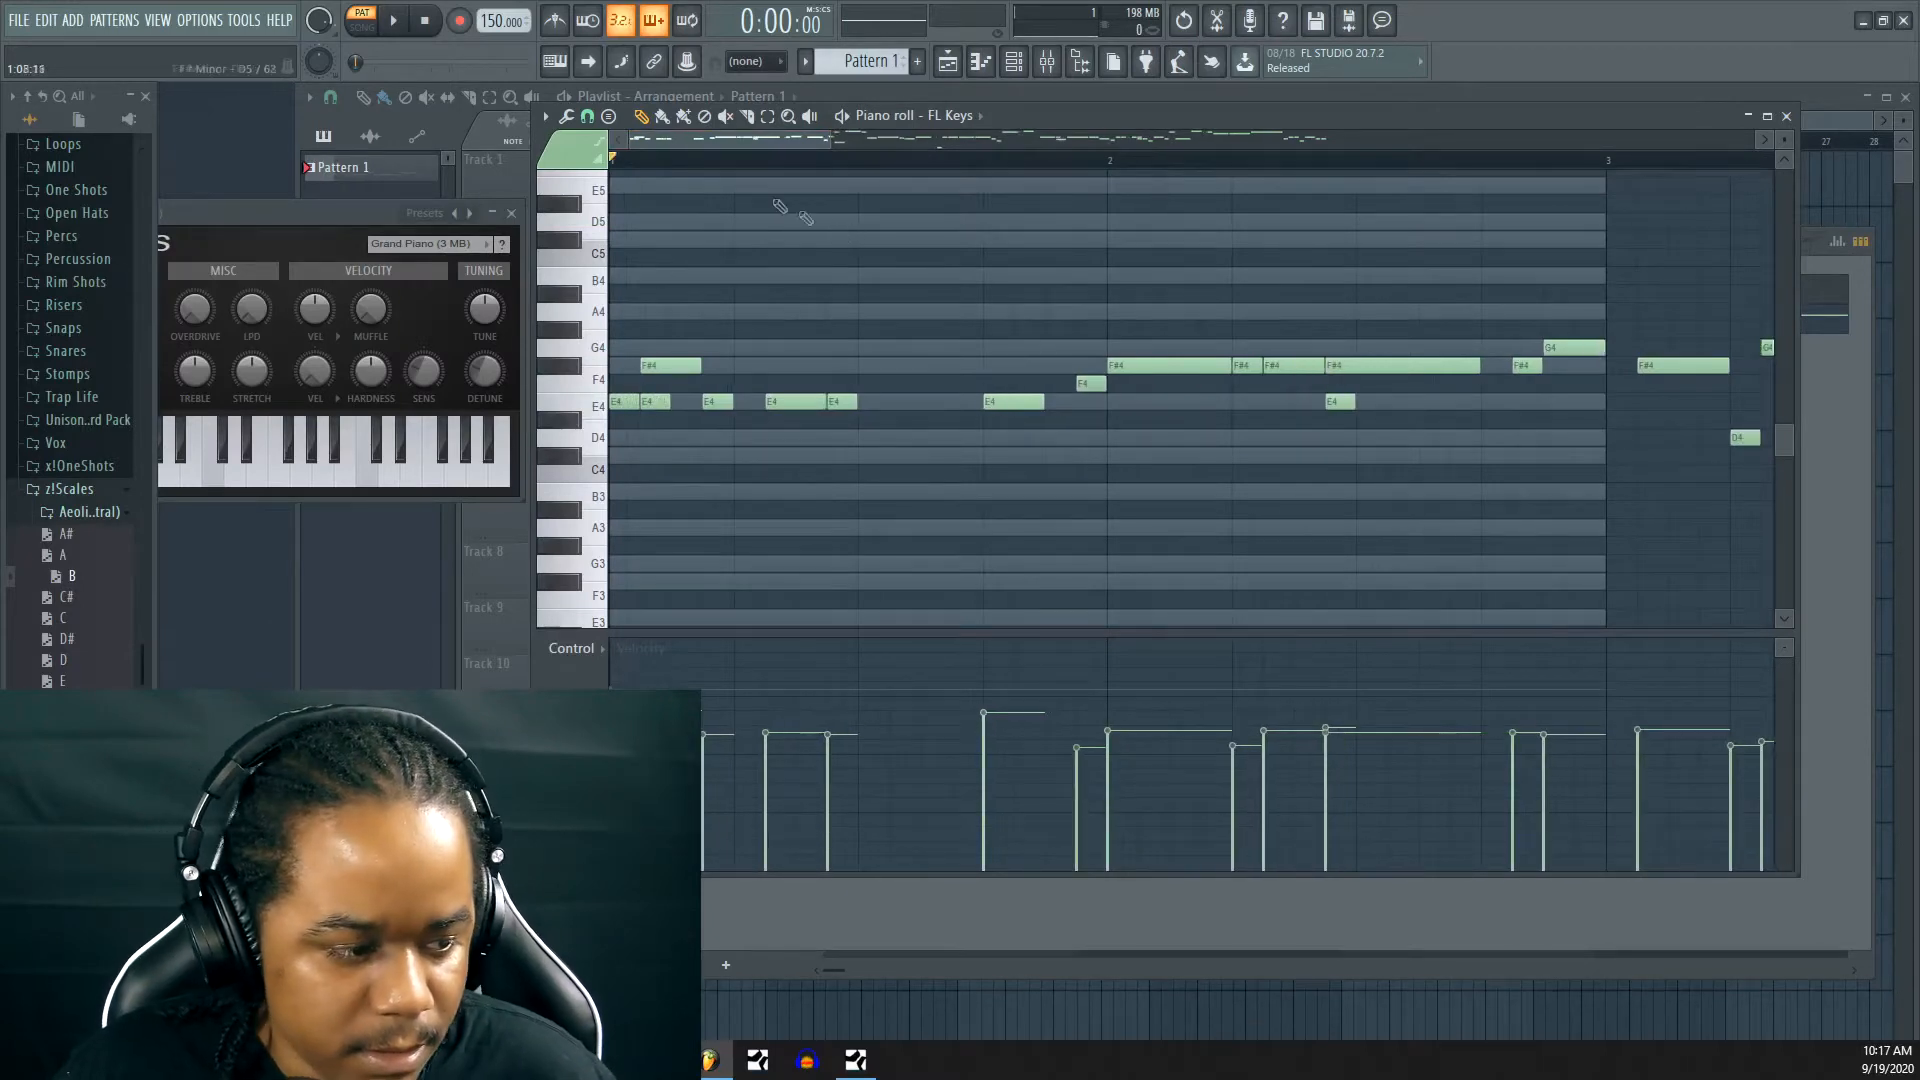
{"action": "scroll", "coordinate": [675, 170], "scroll_direction": "down", "scroll_amount": 2}
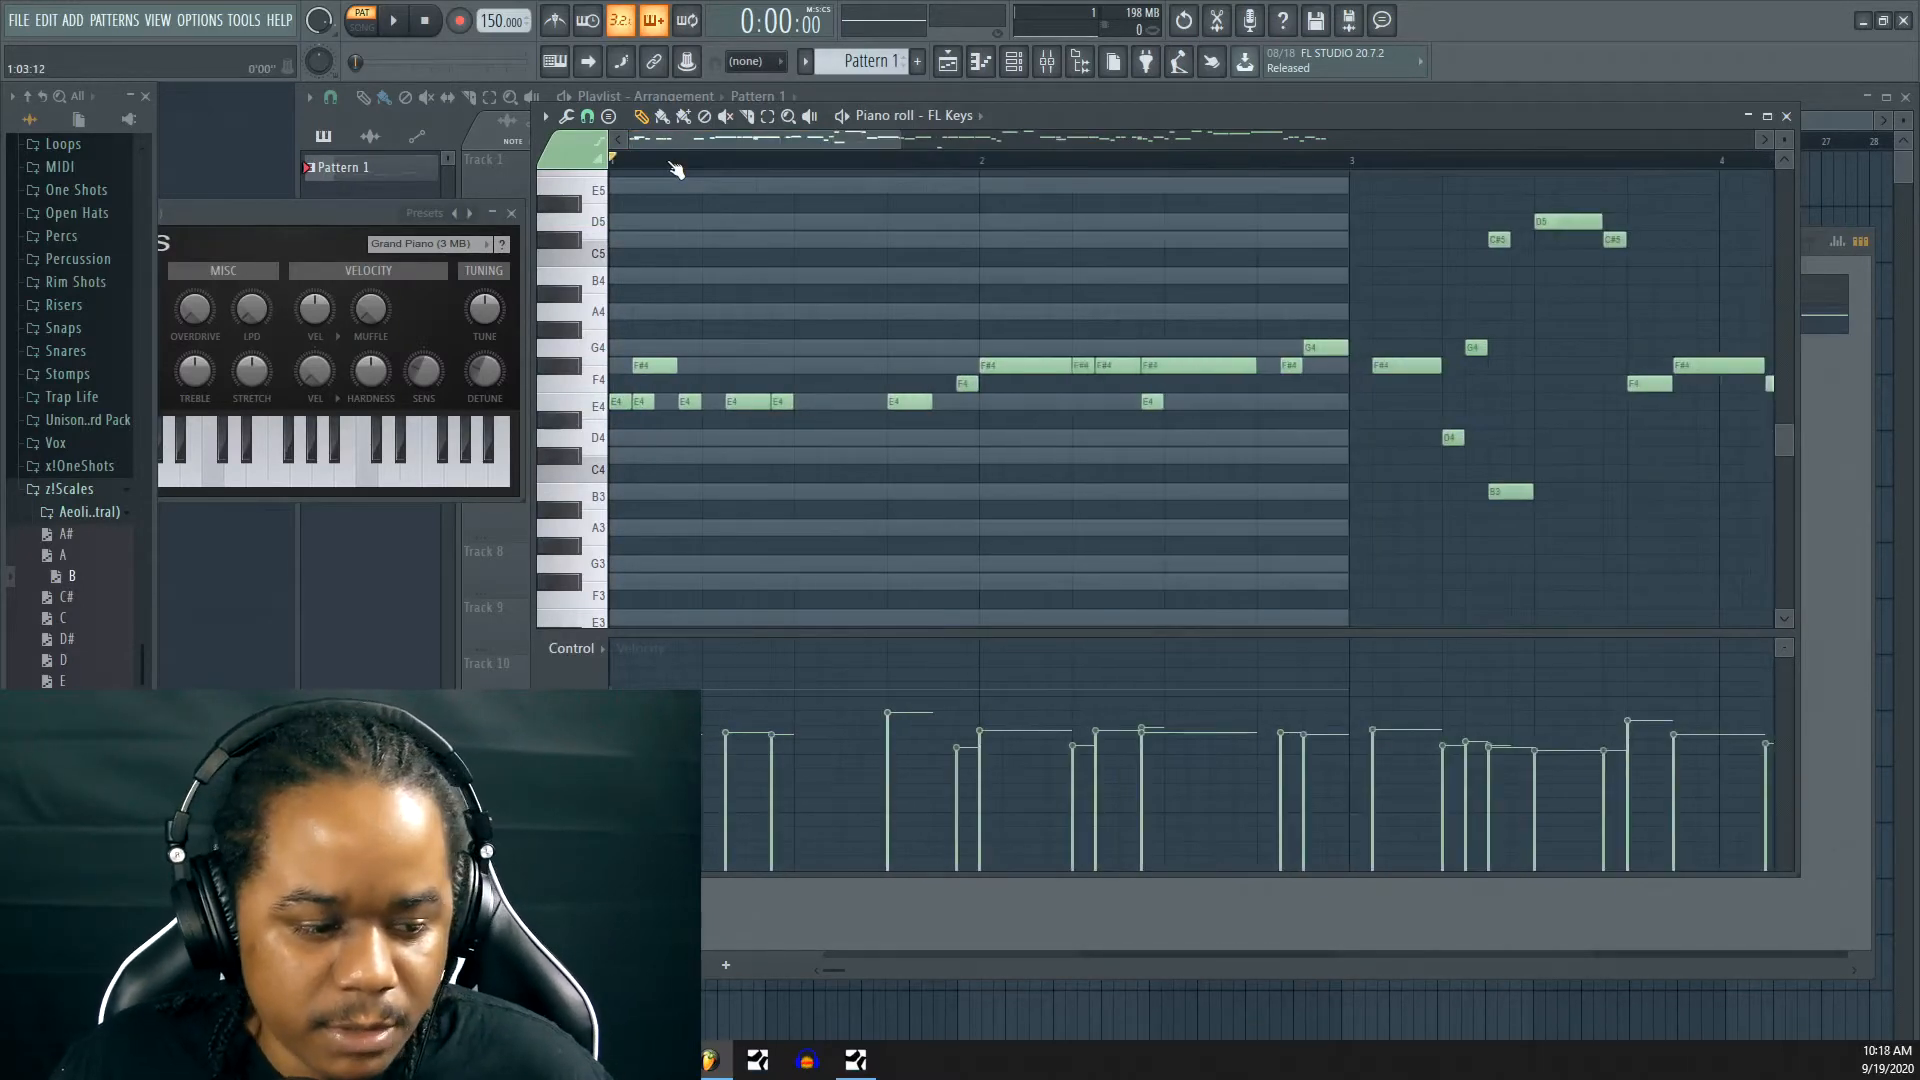
{"action": "left_click_drag", "start_coordinate": [681, 144], "coordinate": [690, 153]}
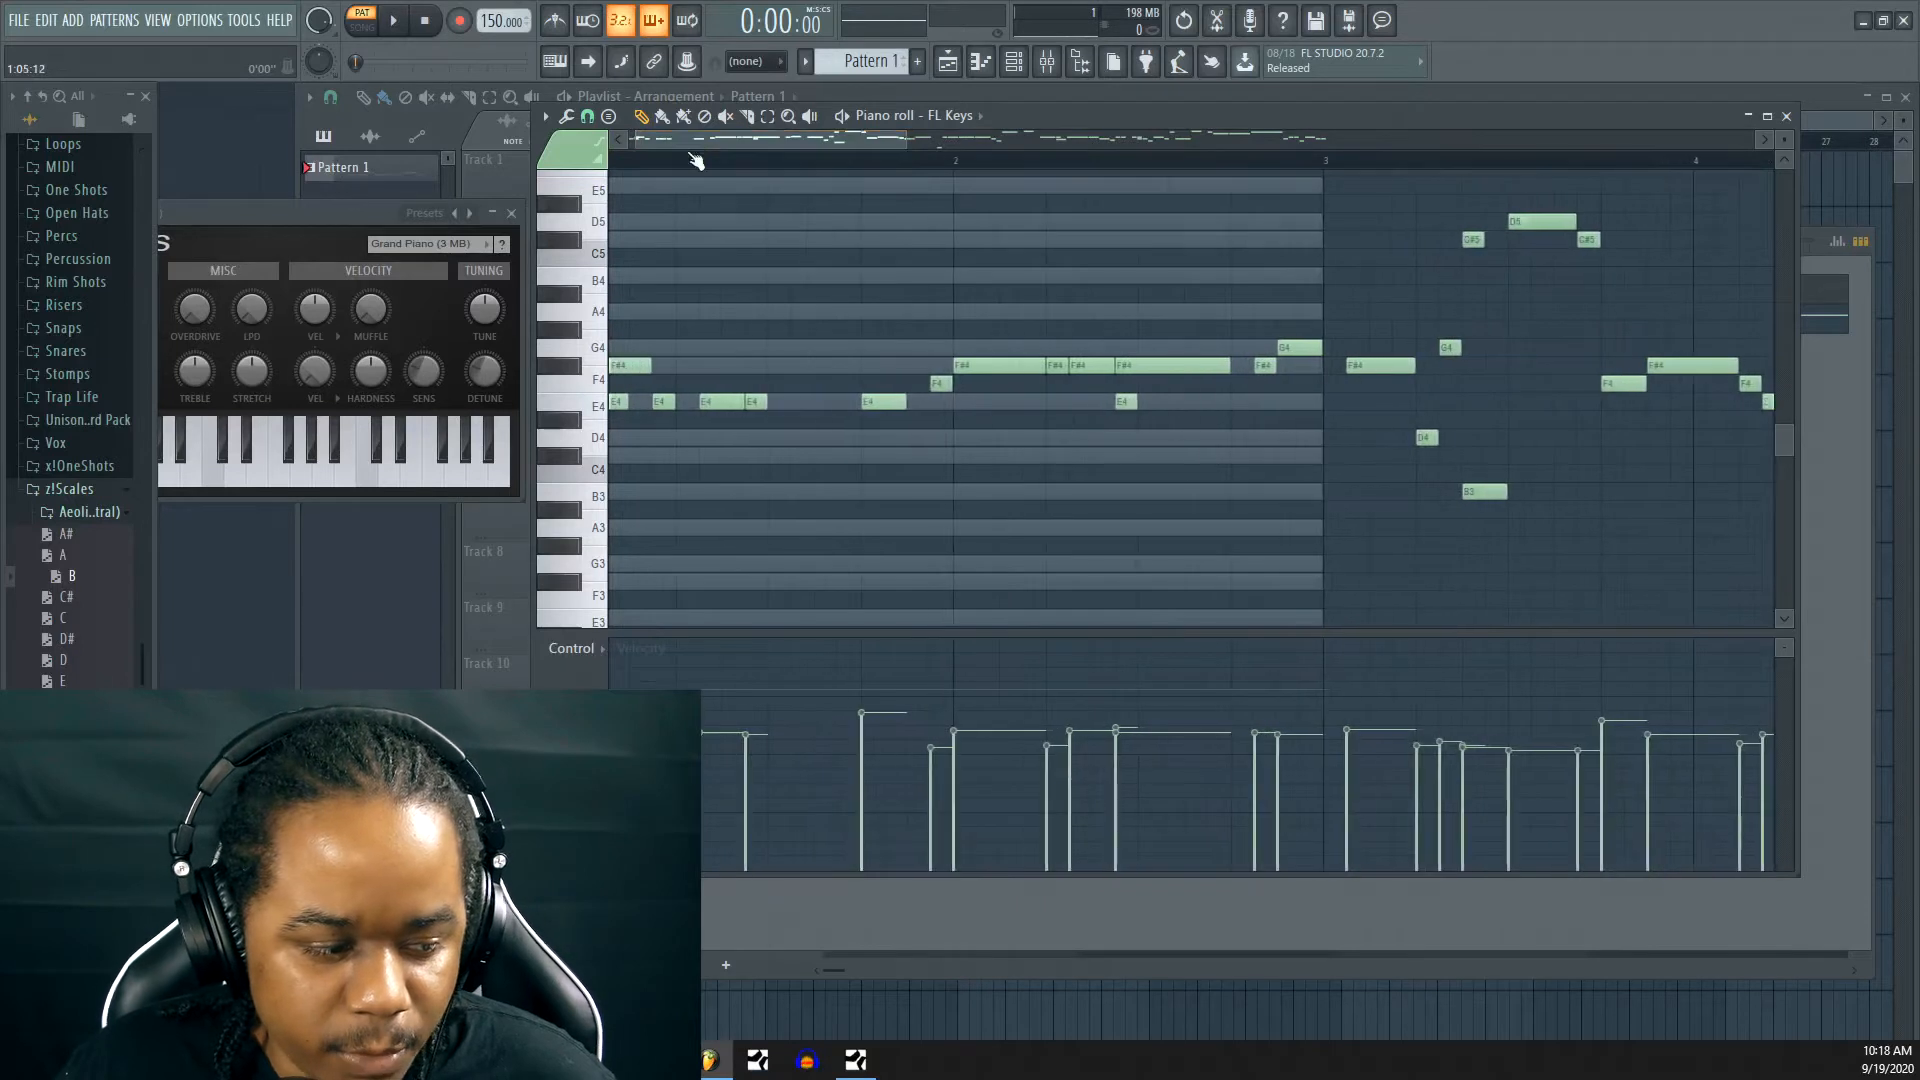
Audition the melody and add an E4 note in bar 2 just before the second F#4
{"action": "key", "text": "space"}
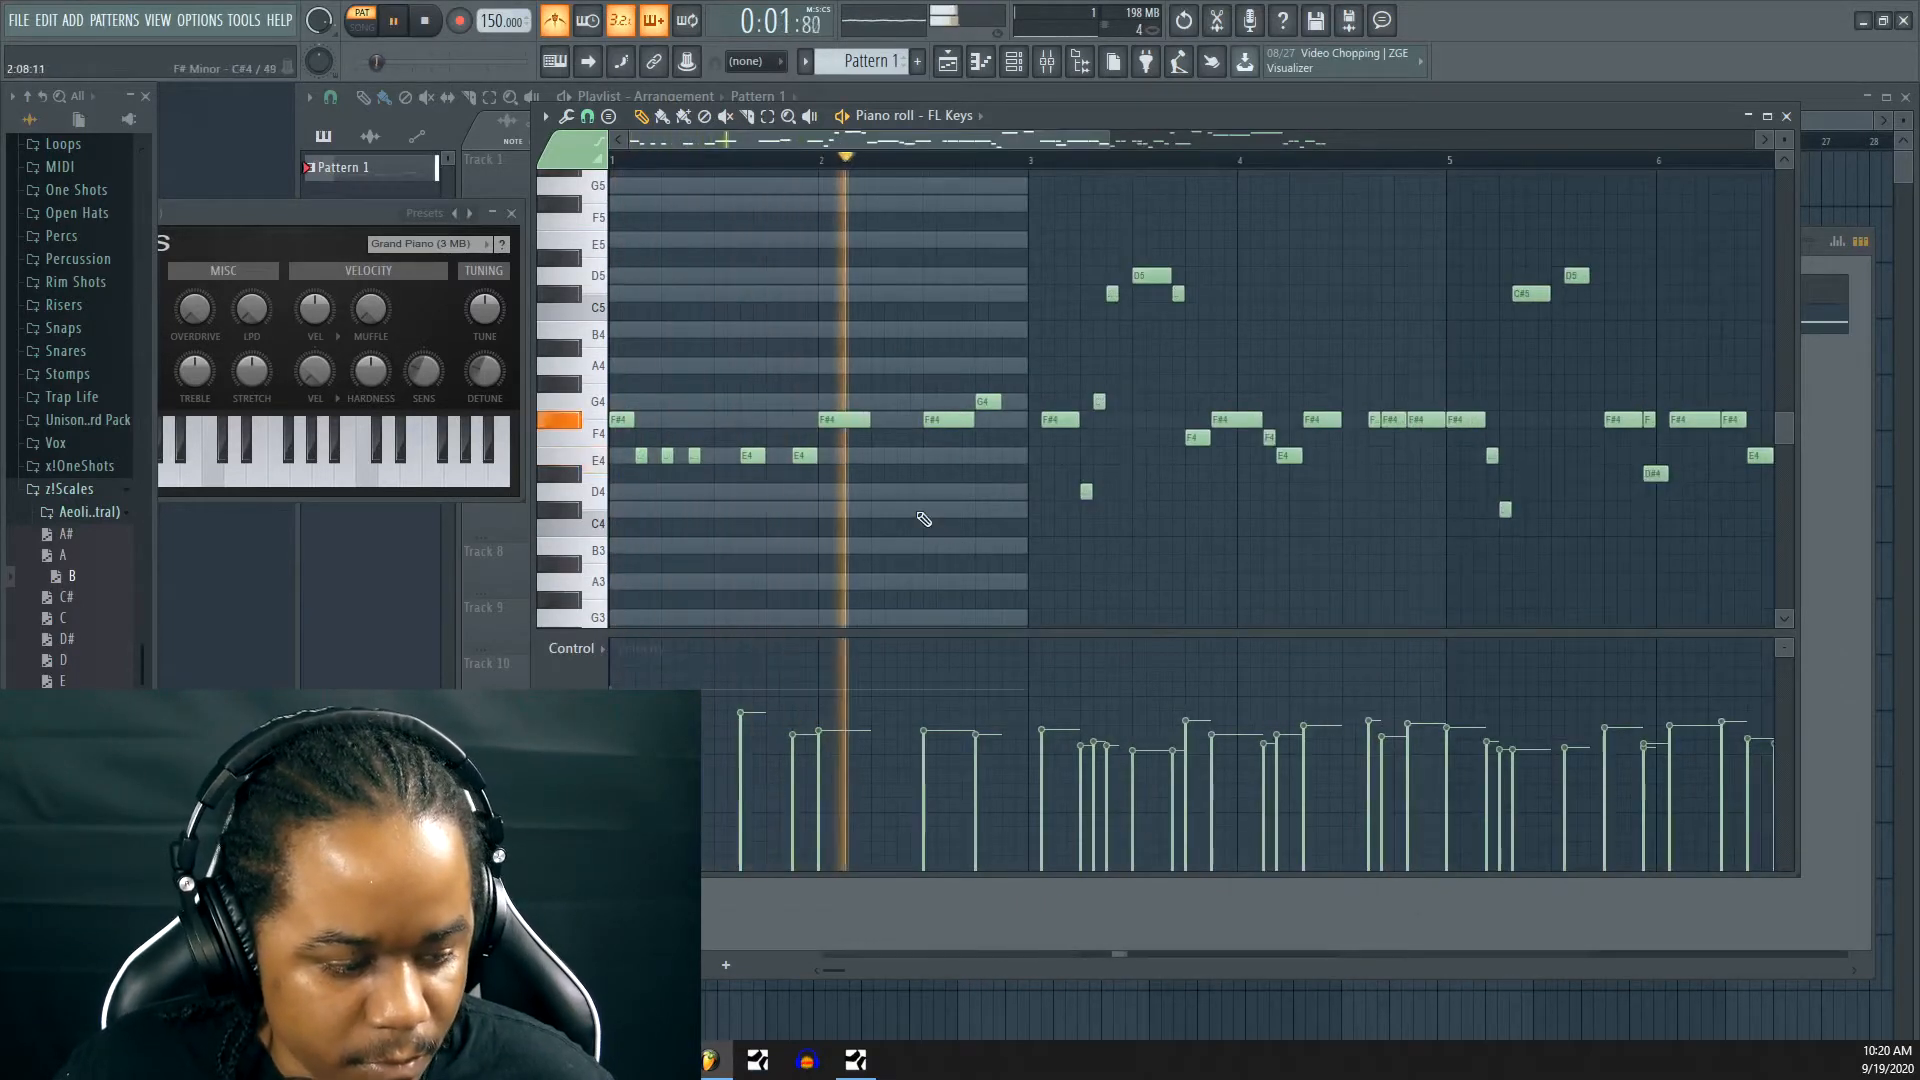
{"action": "key", "text": "space"}
{"action": "key", "text": "space"}
{"action": "left_click", "coordinate": [904, 456]}
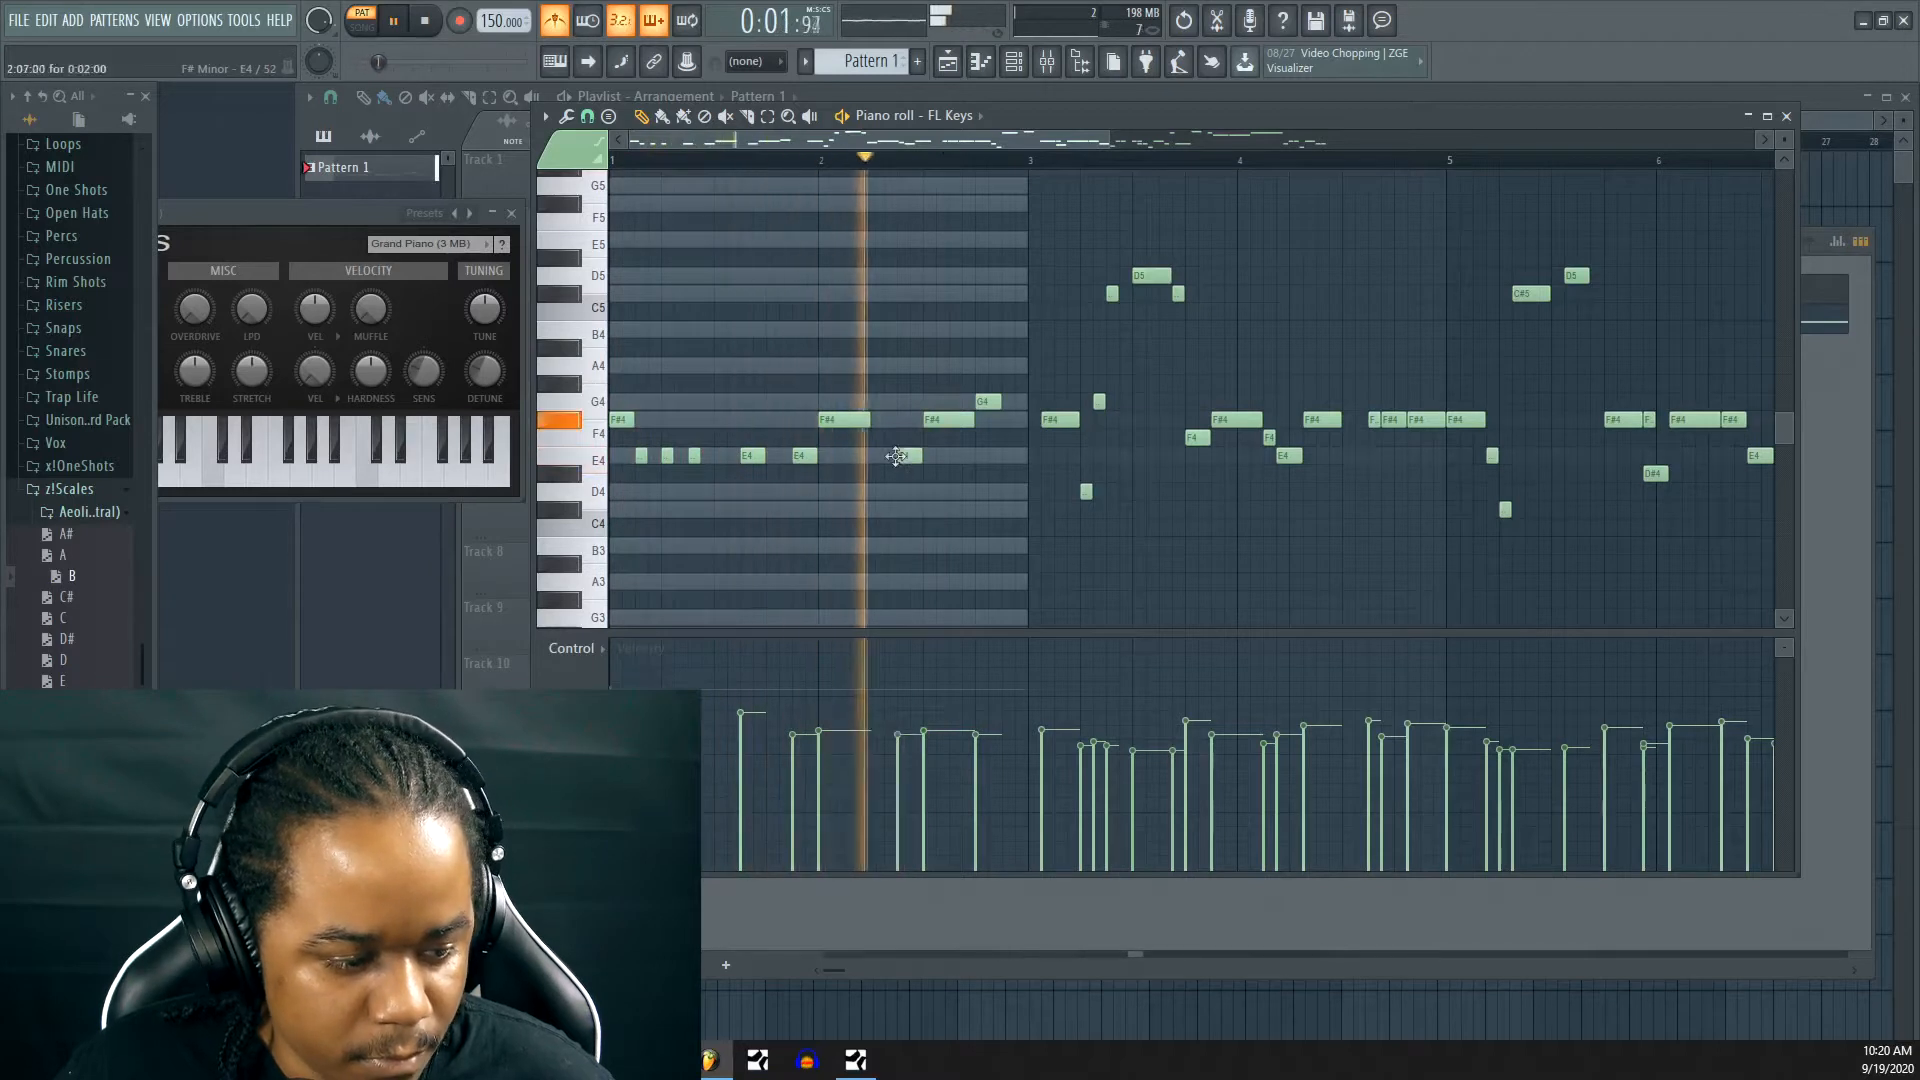
{"action": "key", "text": "space"}
Delete all melody notes from bar 3 onward, keeping only the first two bars
{"action": "right_click", "coordinate": [1087, 490]}
{"action": "key", "text": "space"}
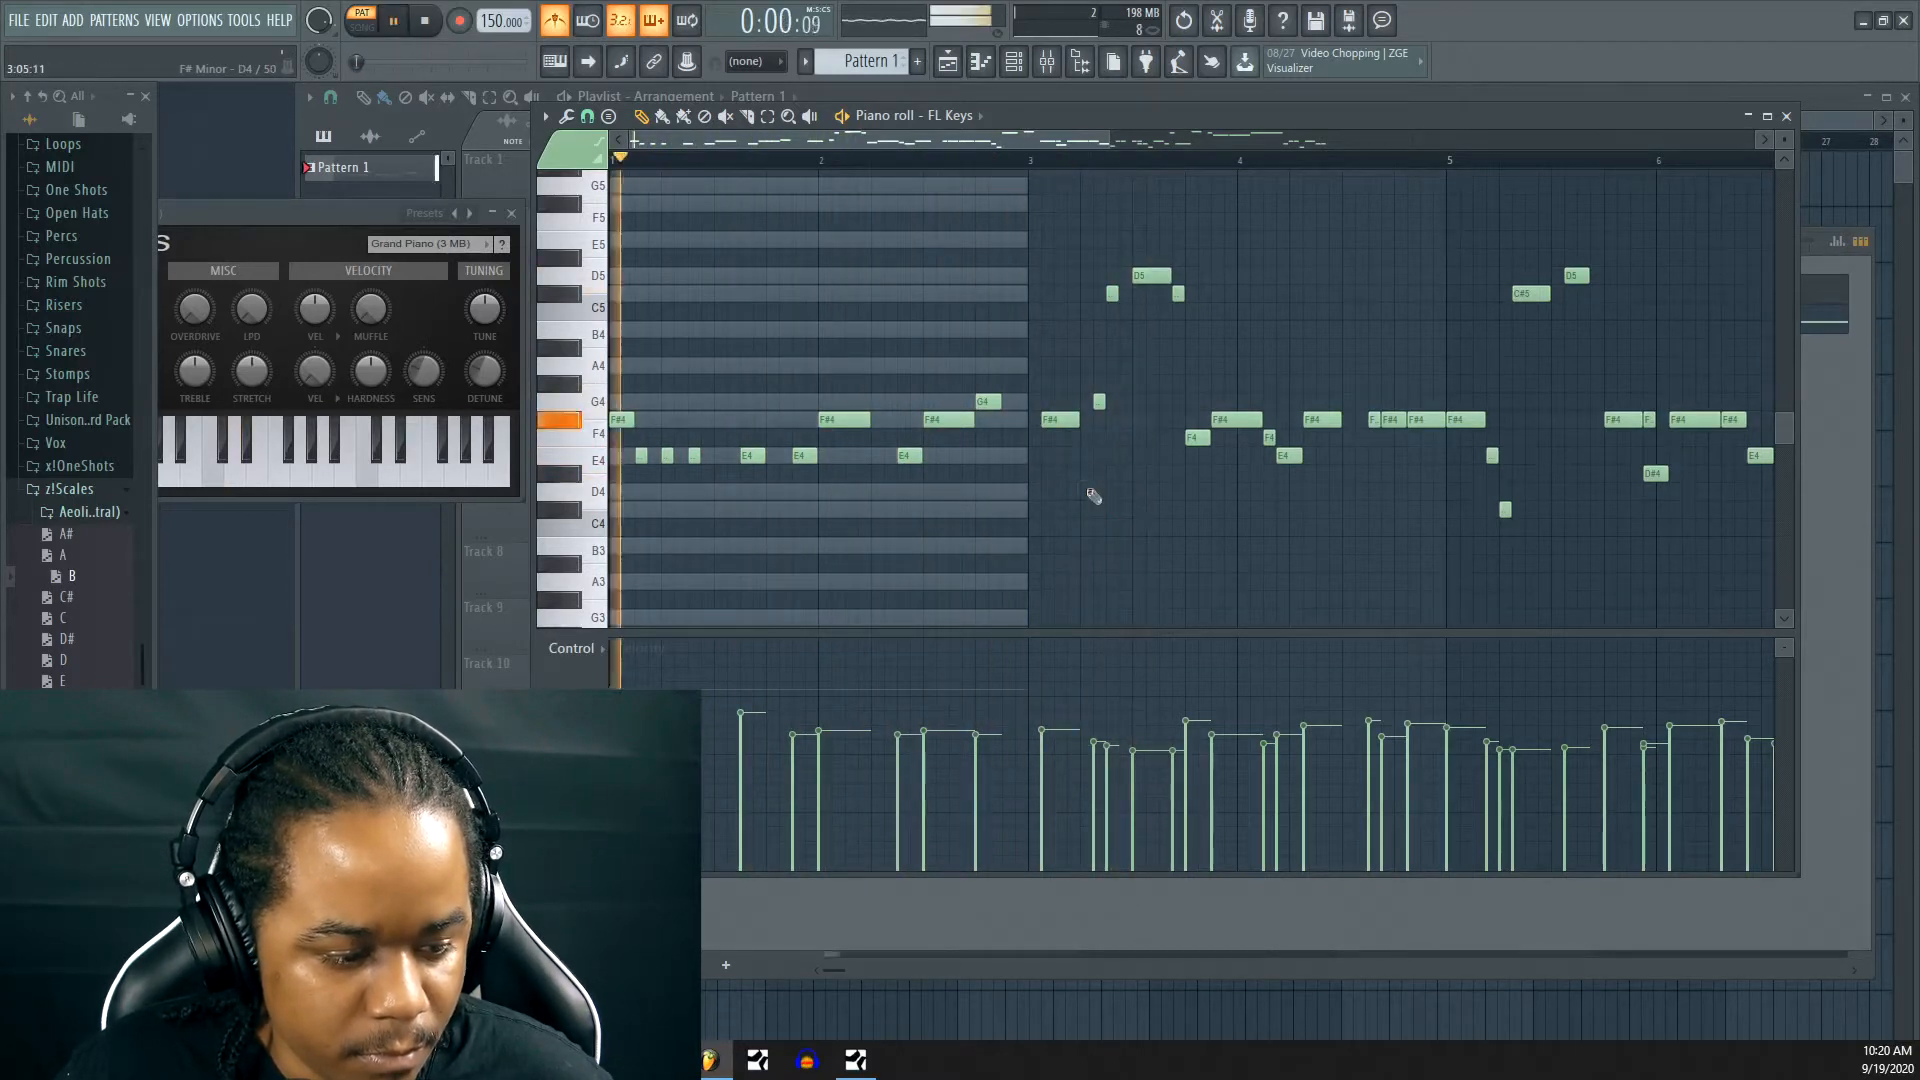
{"action": "right_click", "coordinate": [1056, 420]}
{"action": "right_click", "coordinate": [1098, 403]}
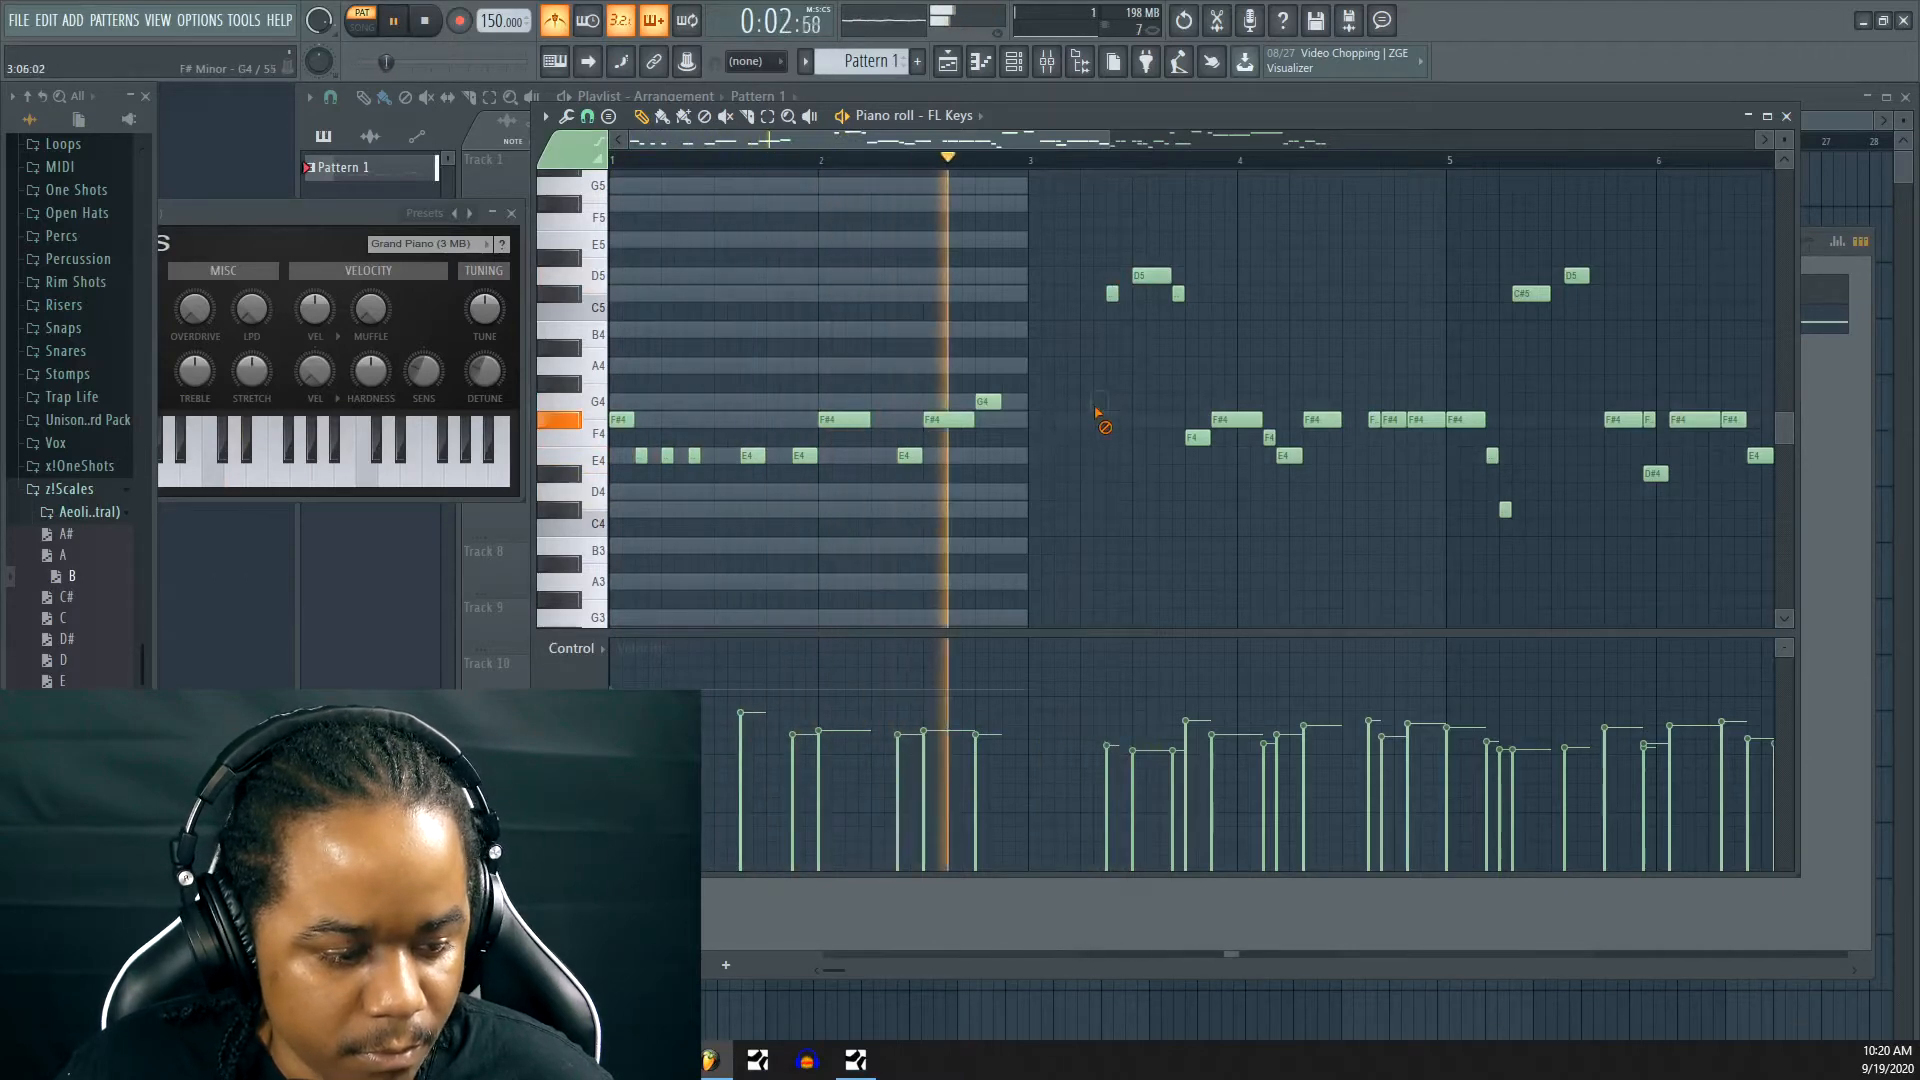
{"action": "key", "text": "space"}
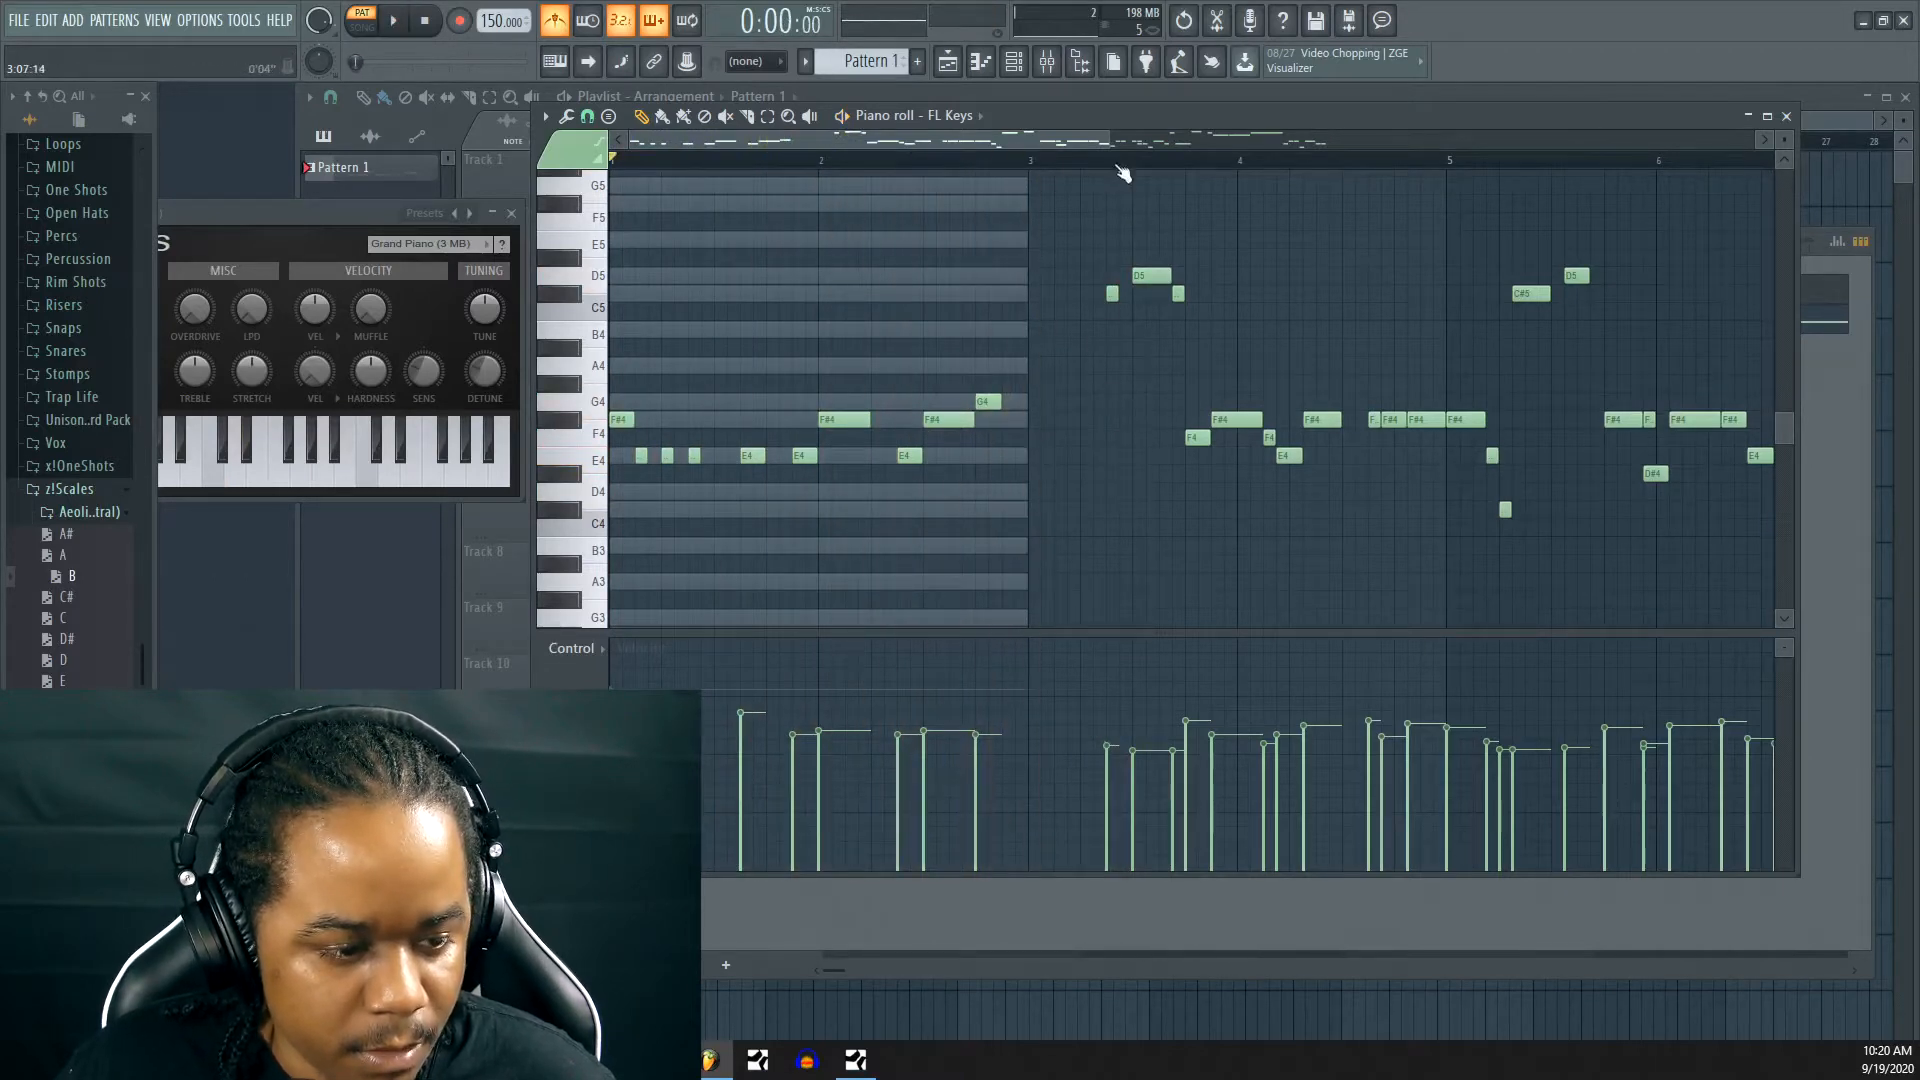
{"action": "scroll", "coordinate": [1123, 173], "scroll_direction": "down", "scroll_amount": 3}
{"action": "left_click_drag", "start_coordinate": [855, 545], "coordinate": [1618, 251]}
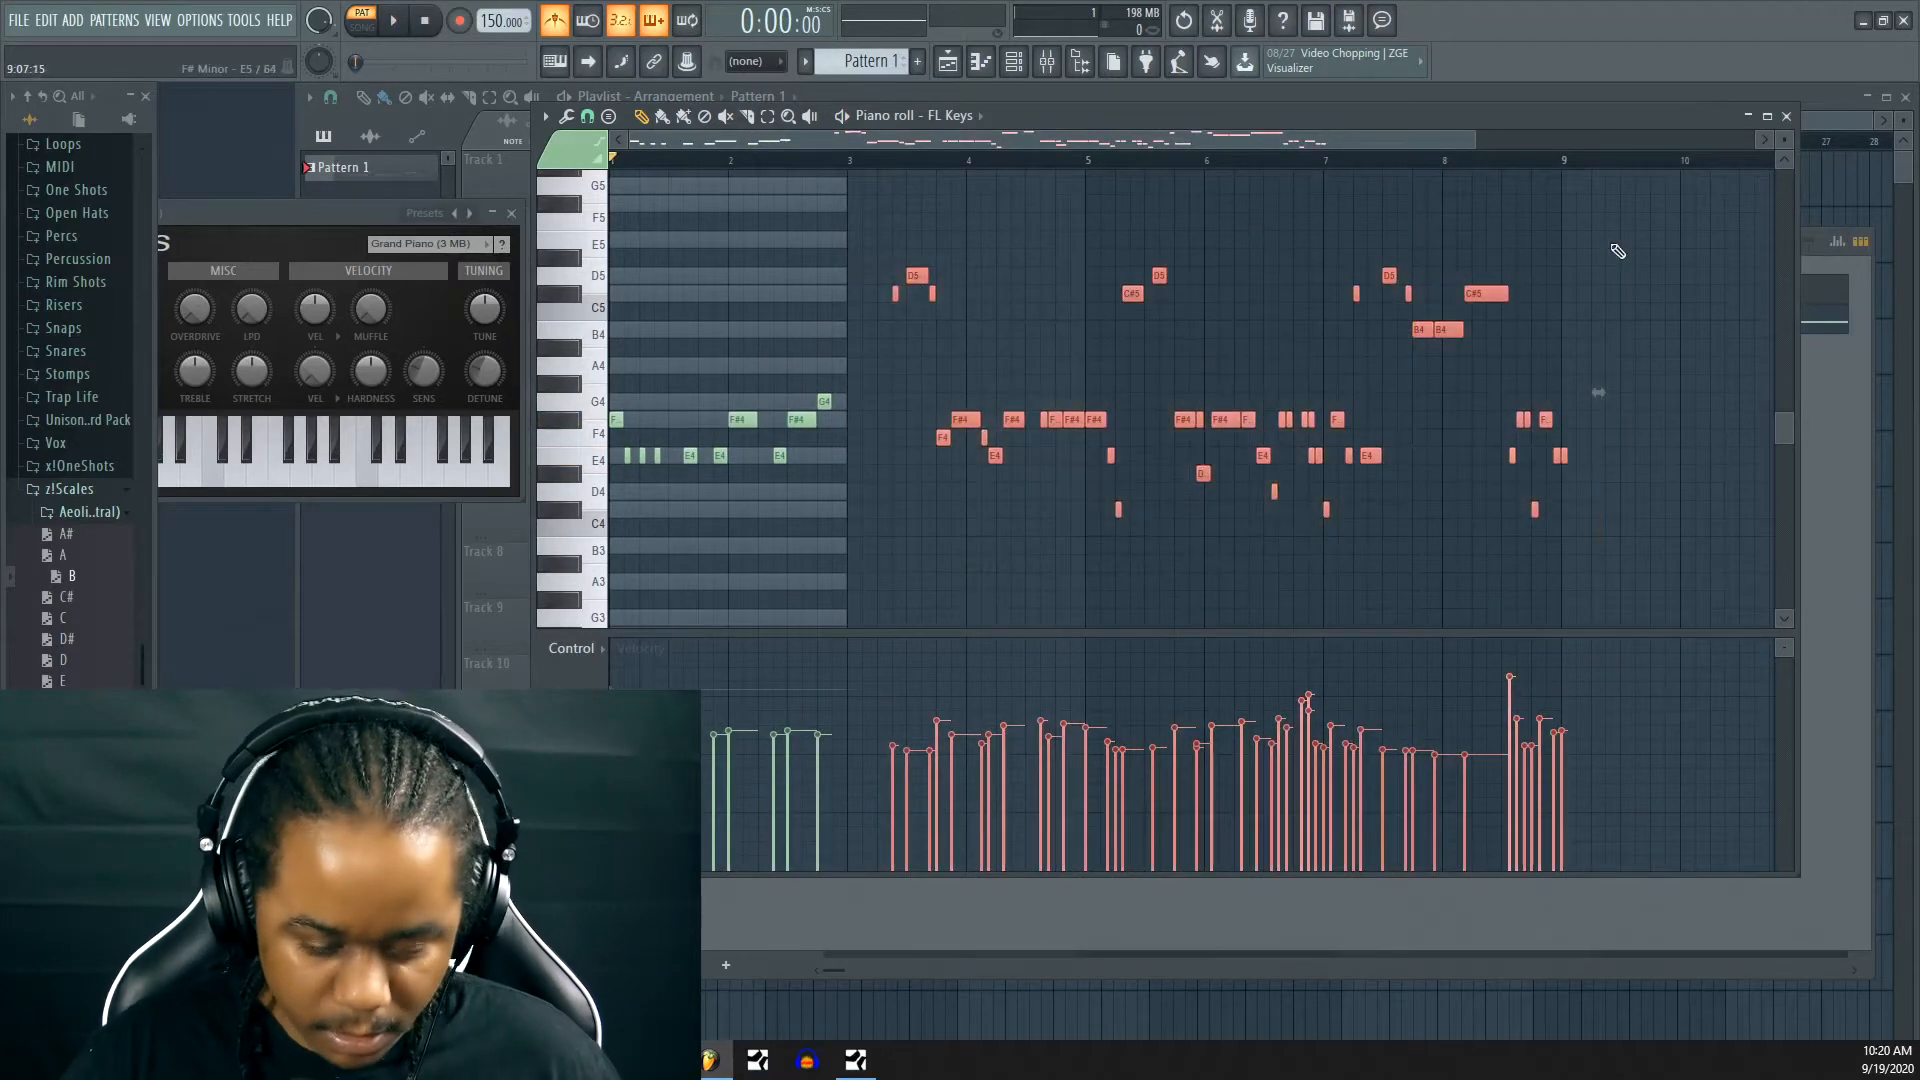
{"action": "key", "text": "Delete"}
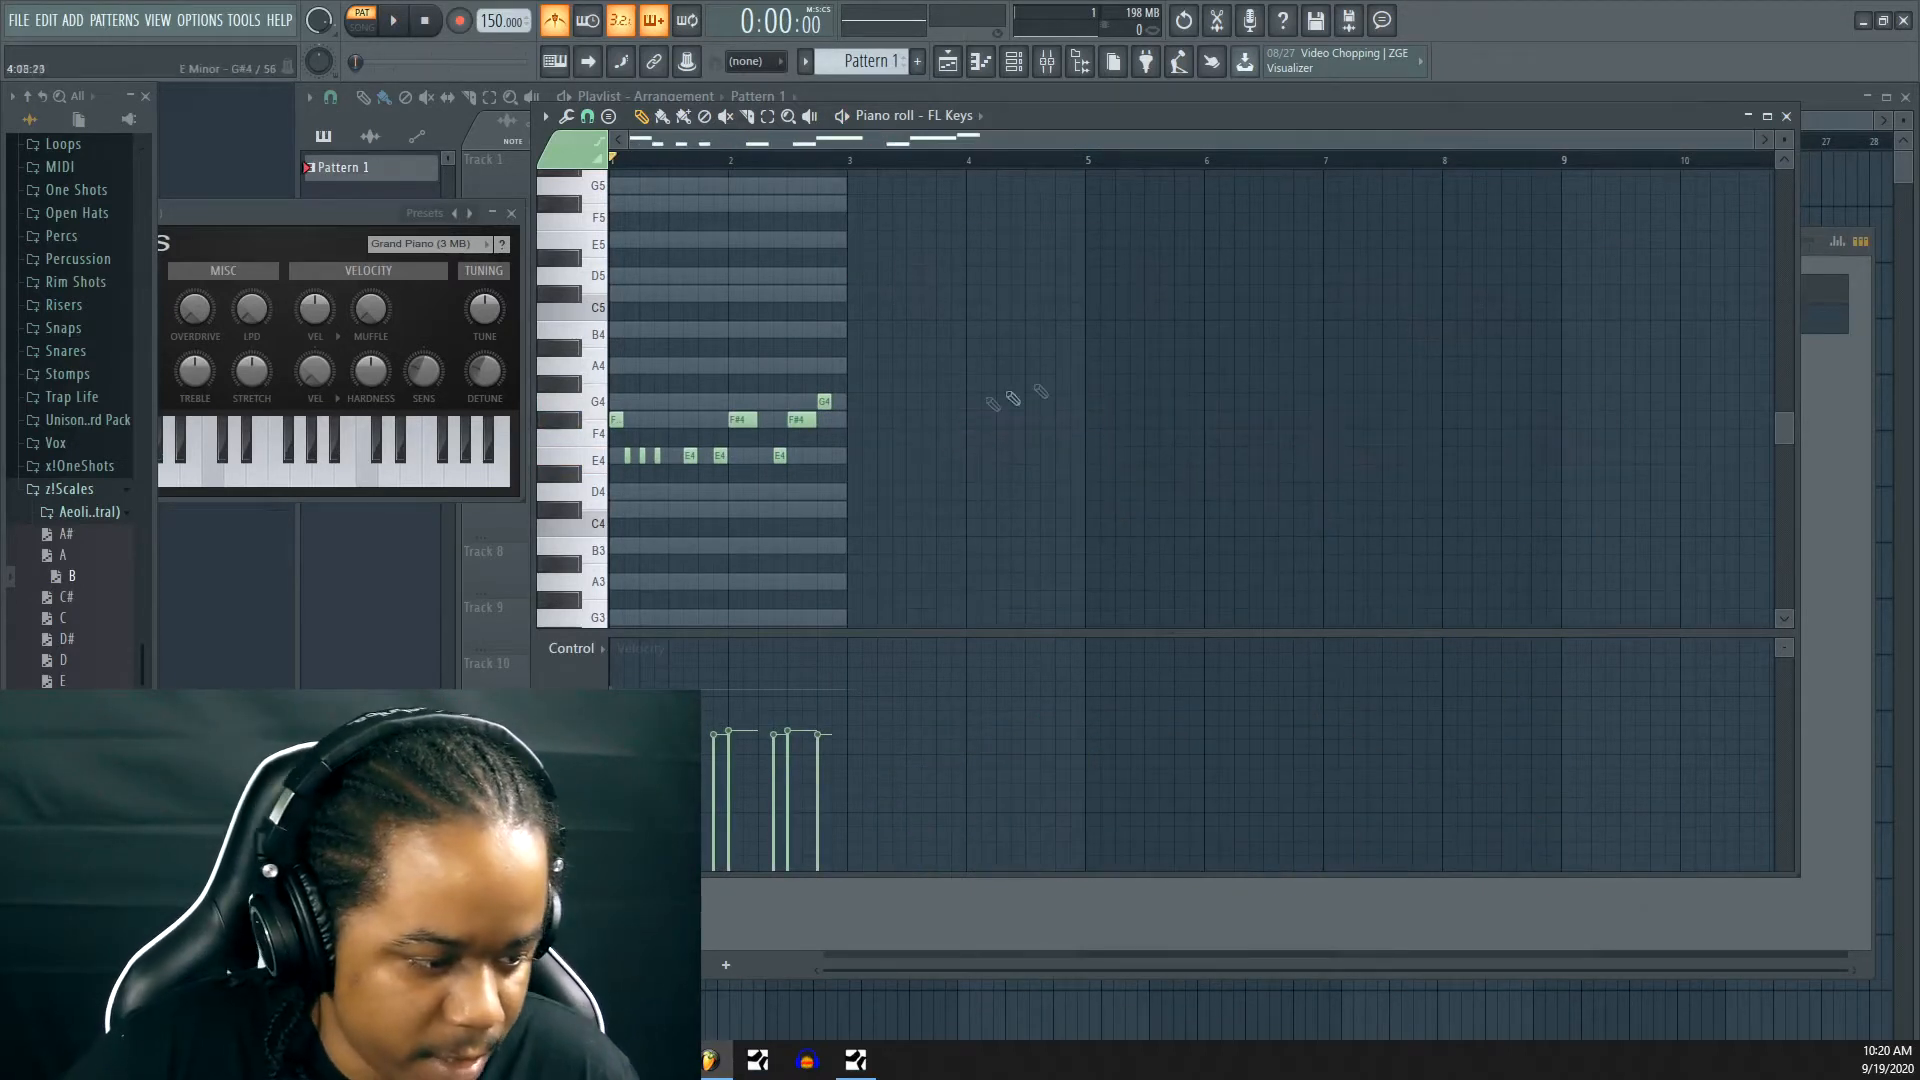
Stretch all remaining melody notes to twice their length so they span four bars, and play them back
{"action": "left_click_drag", "start_coordinate": [954, 519], "coordinate": [608, 374]}
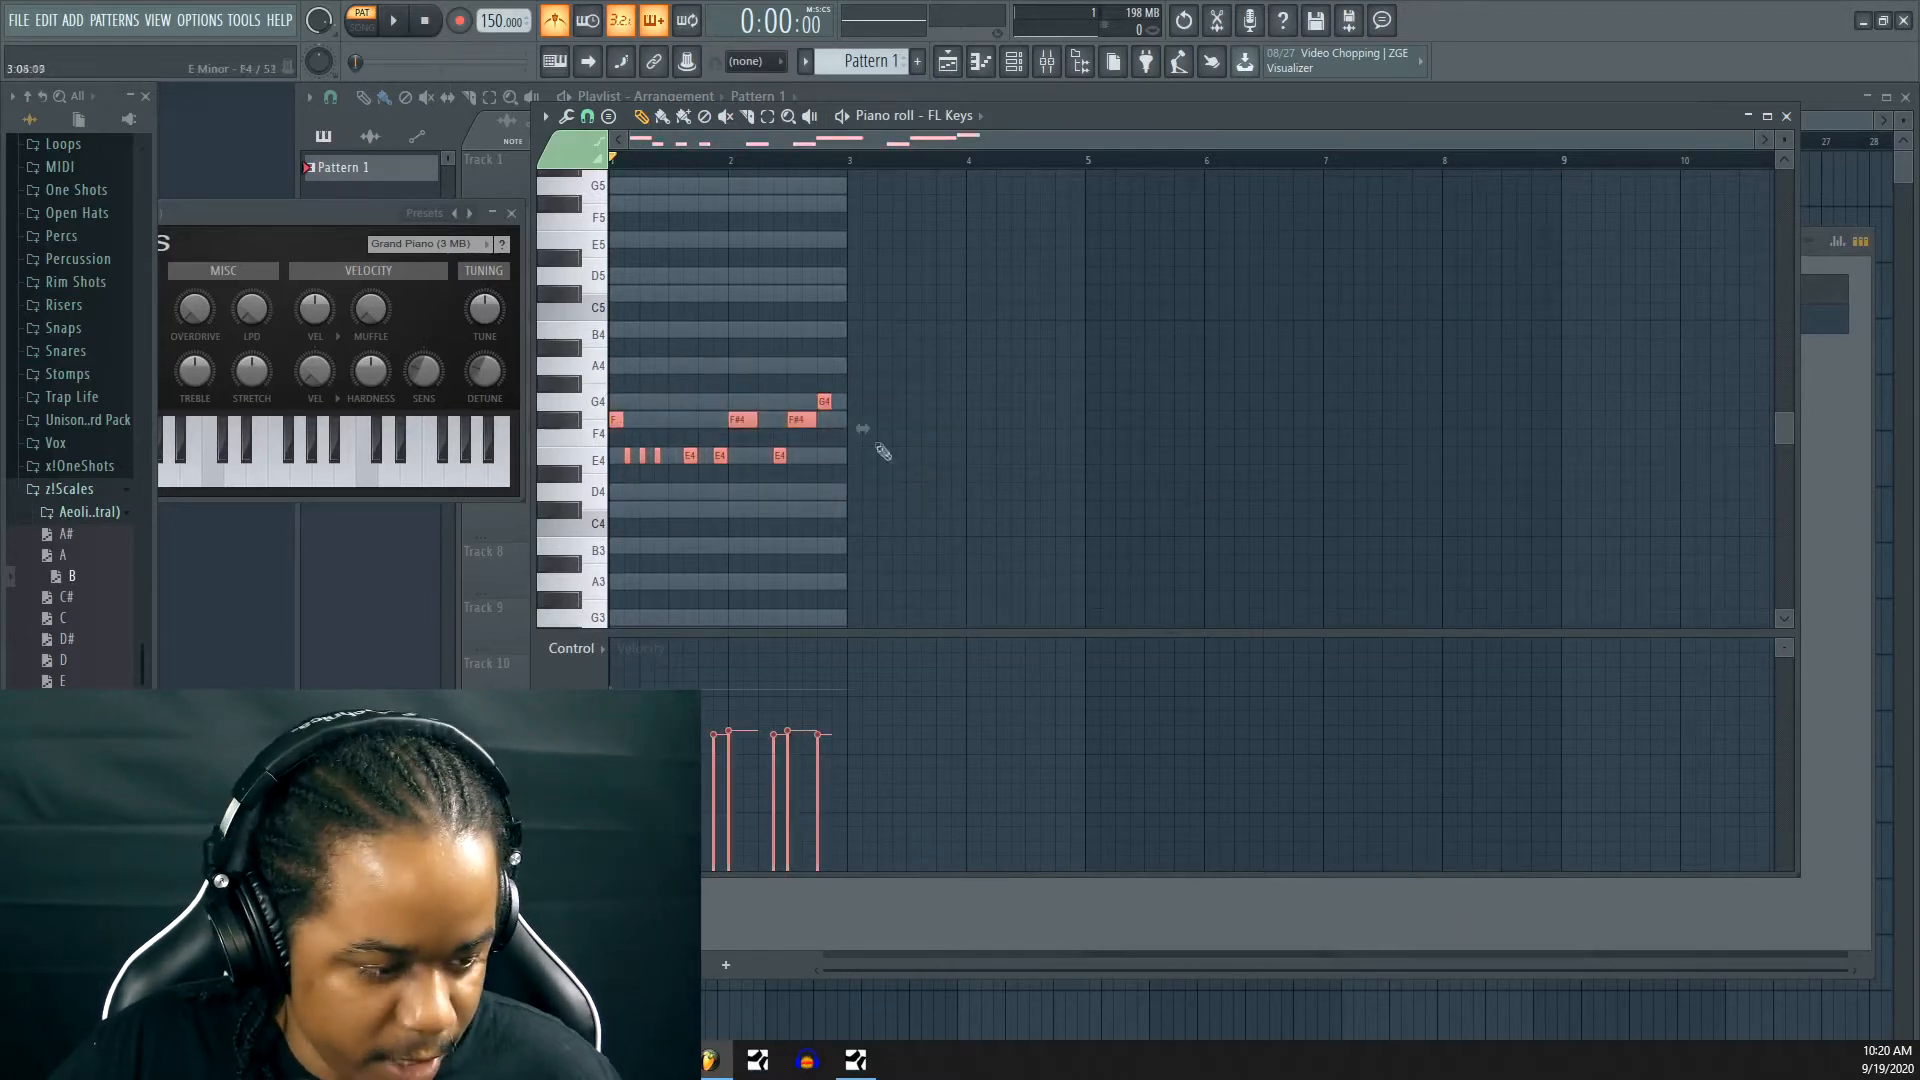
{"action": "left_click_drag", "start_coordinate": [866, 432], "coordinate": [1111, 436]}
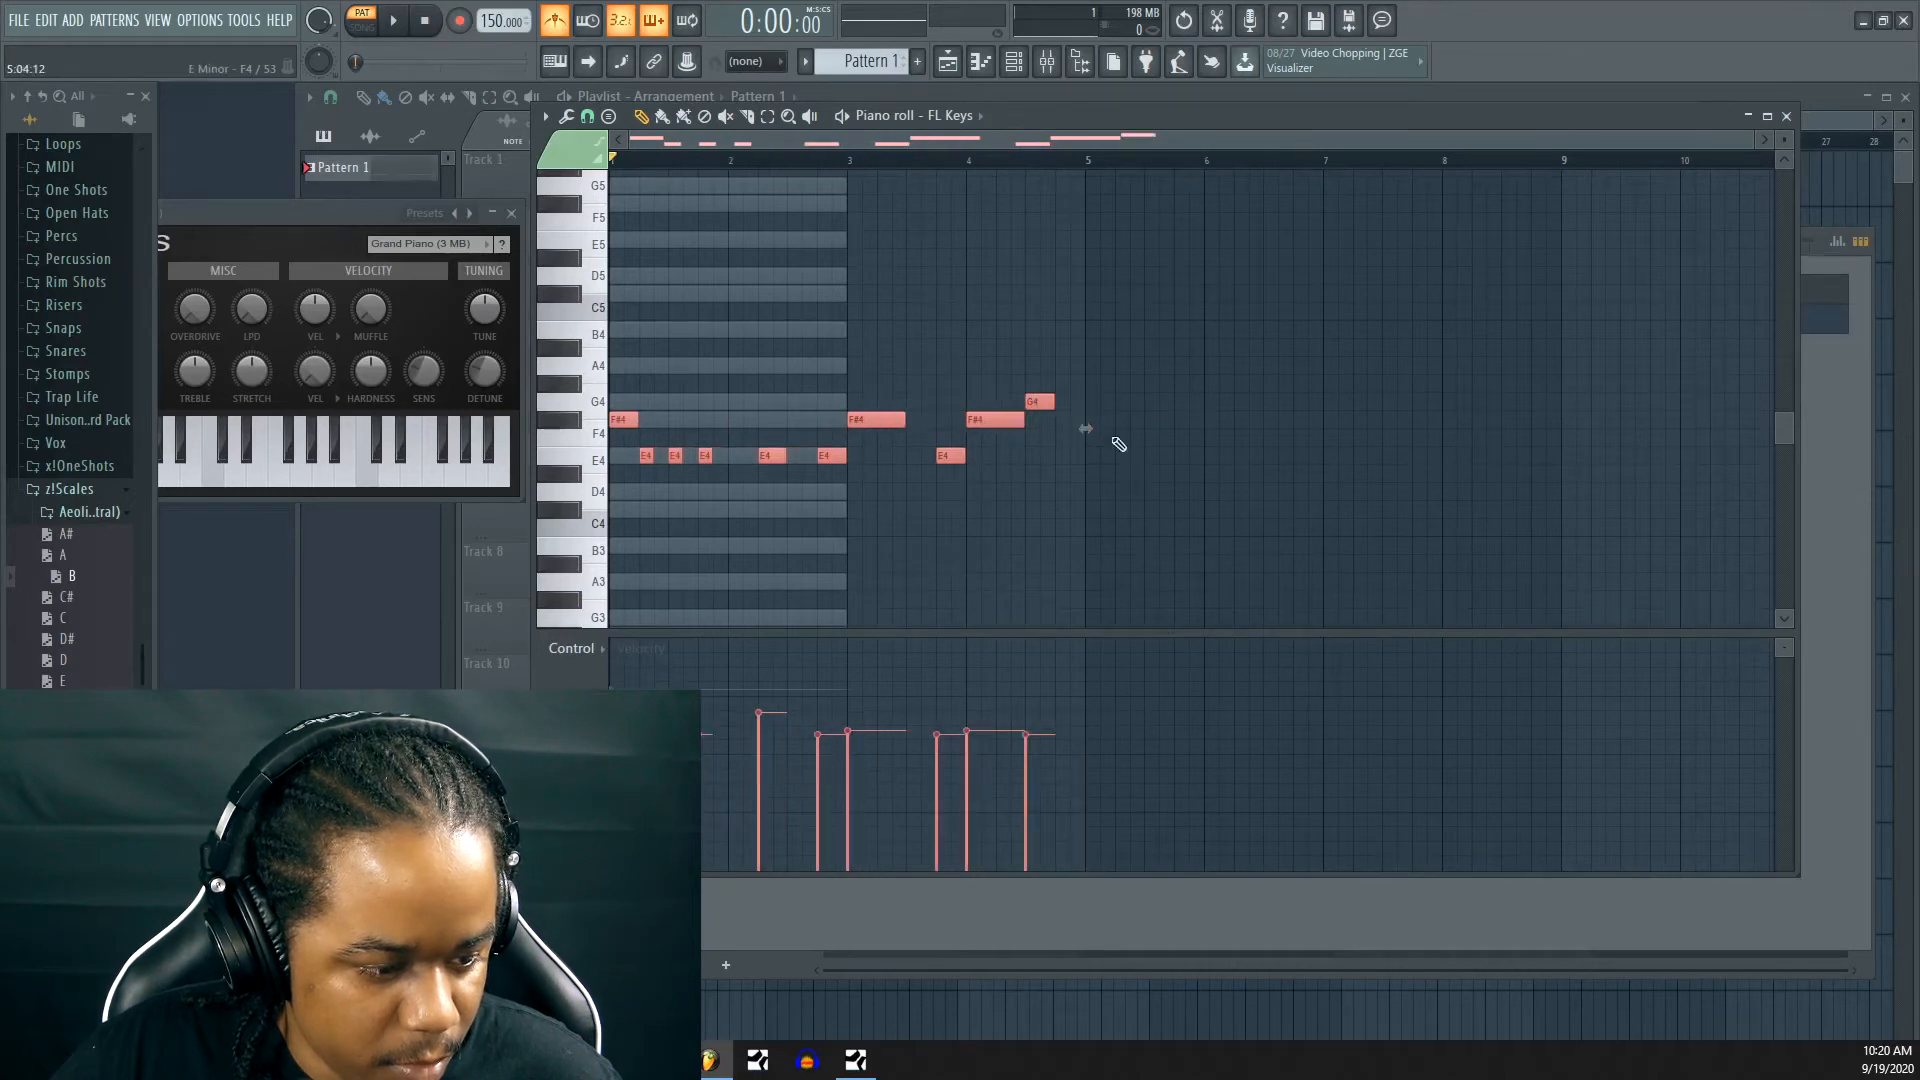
{"action": "key", "text": "space"}
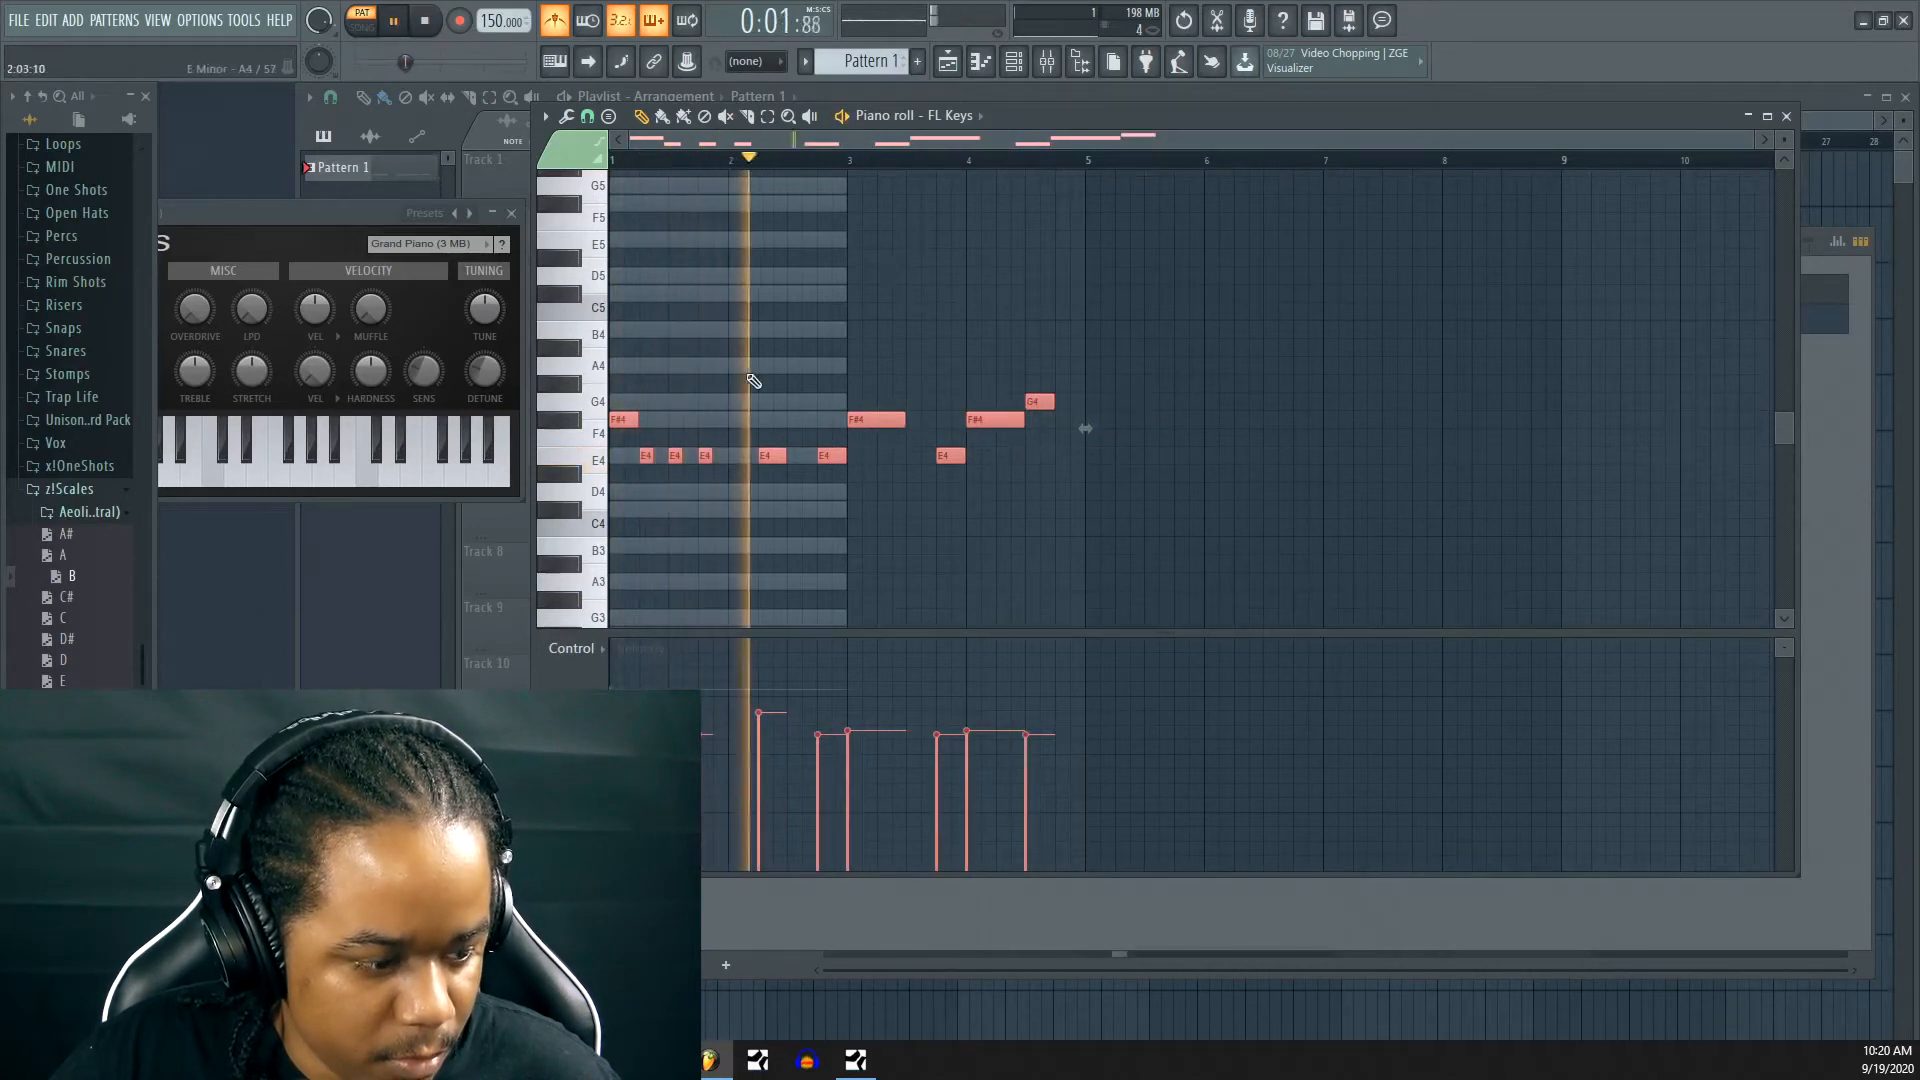
{"action": "left_click", "coordinate": [878, 354], "text": "ctrl"}
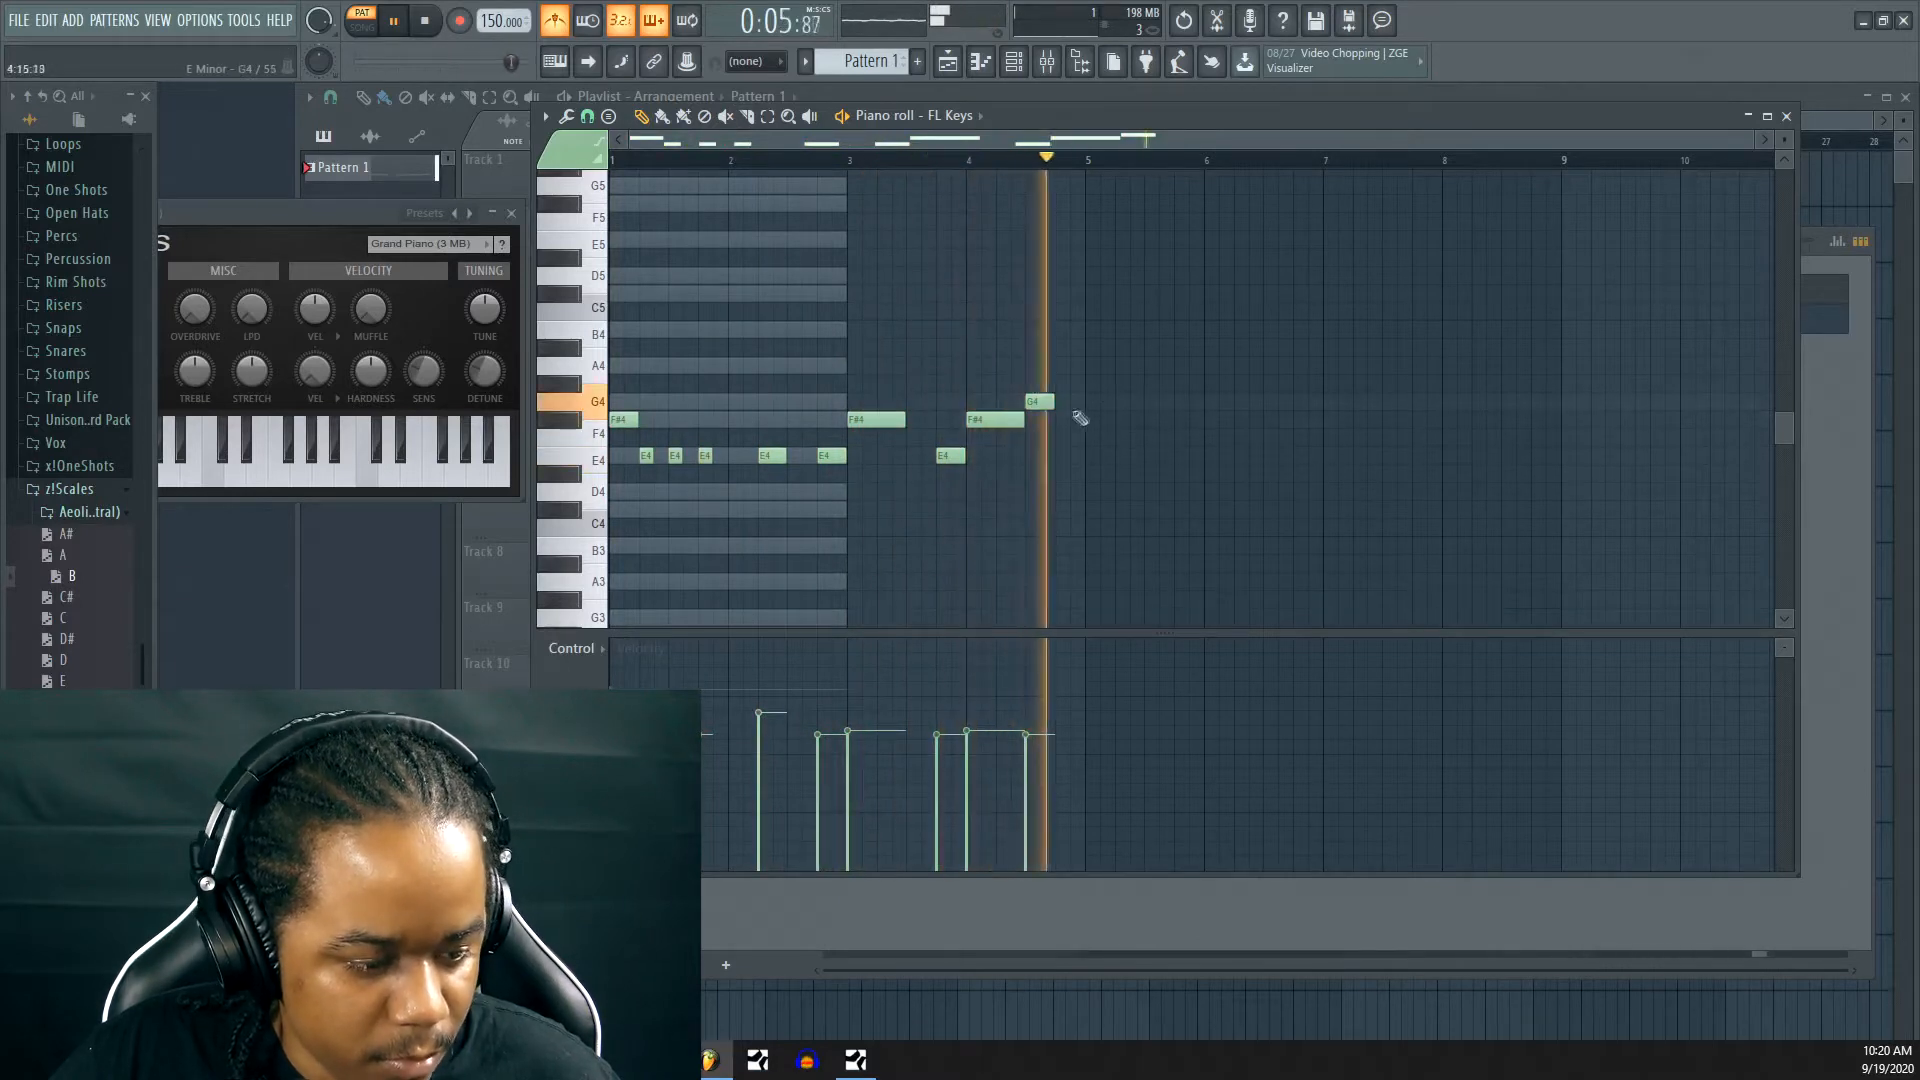
{"action": "key", "text": "space"}
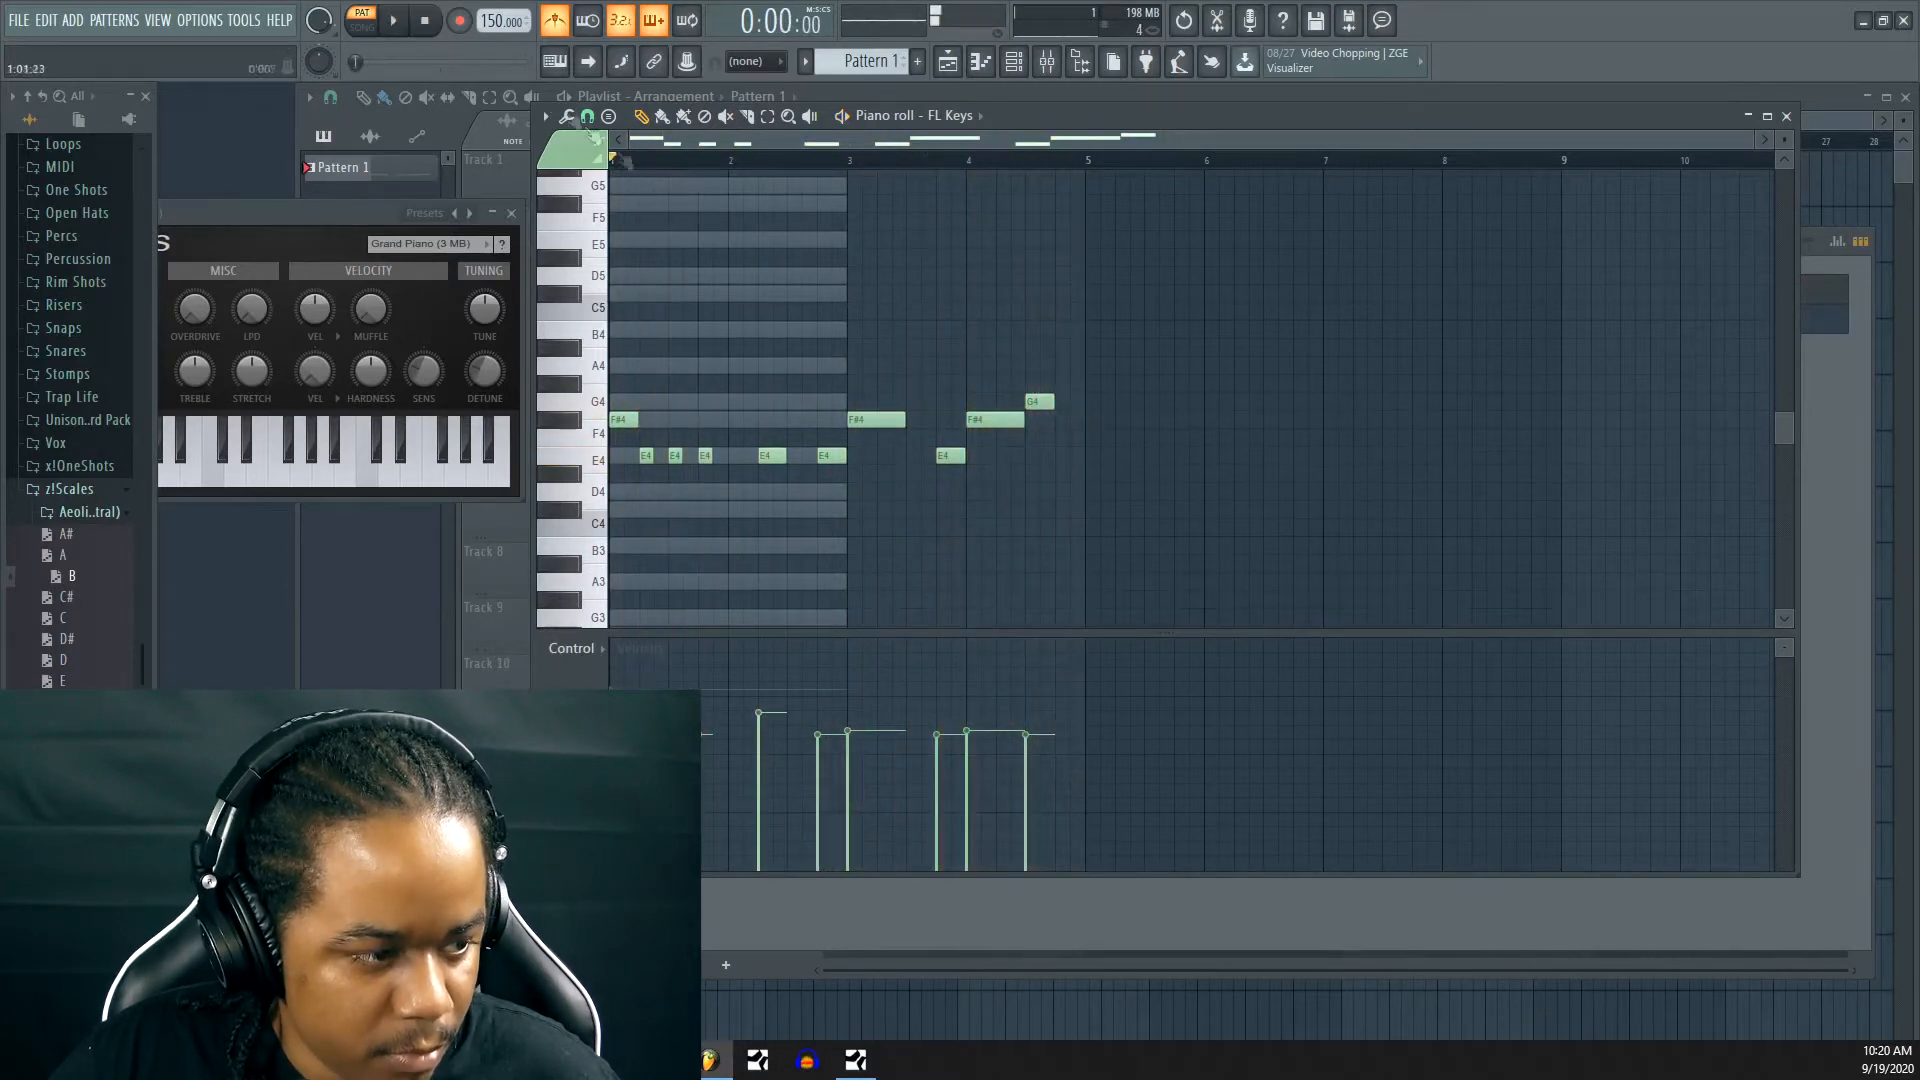
Transpose the whole melody up one octave and audition it
{"action": "scroll", "coordinate": [636, 321], "scroll_direction": "down", "scroll_amount": 3}
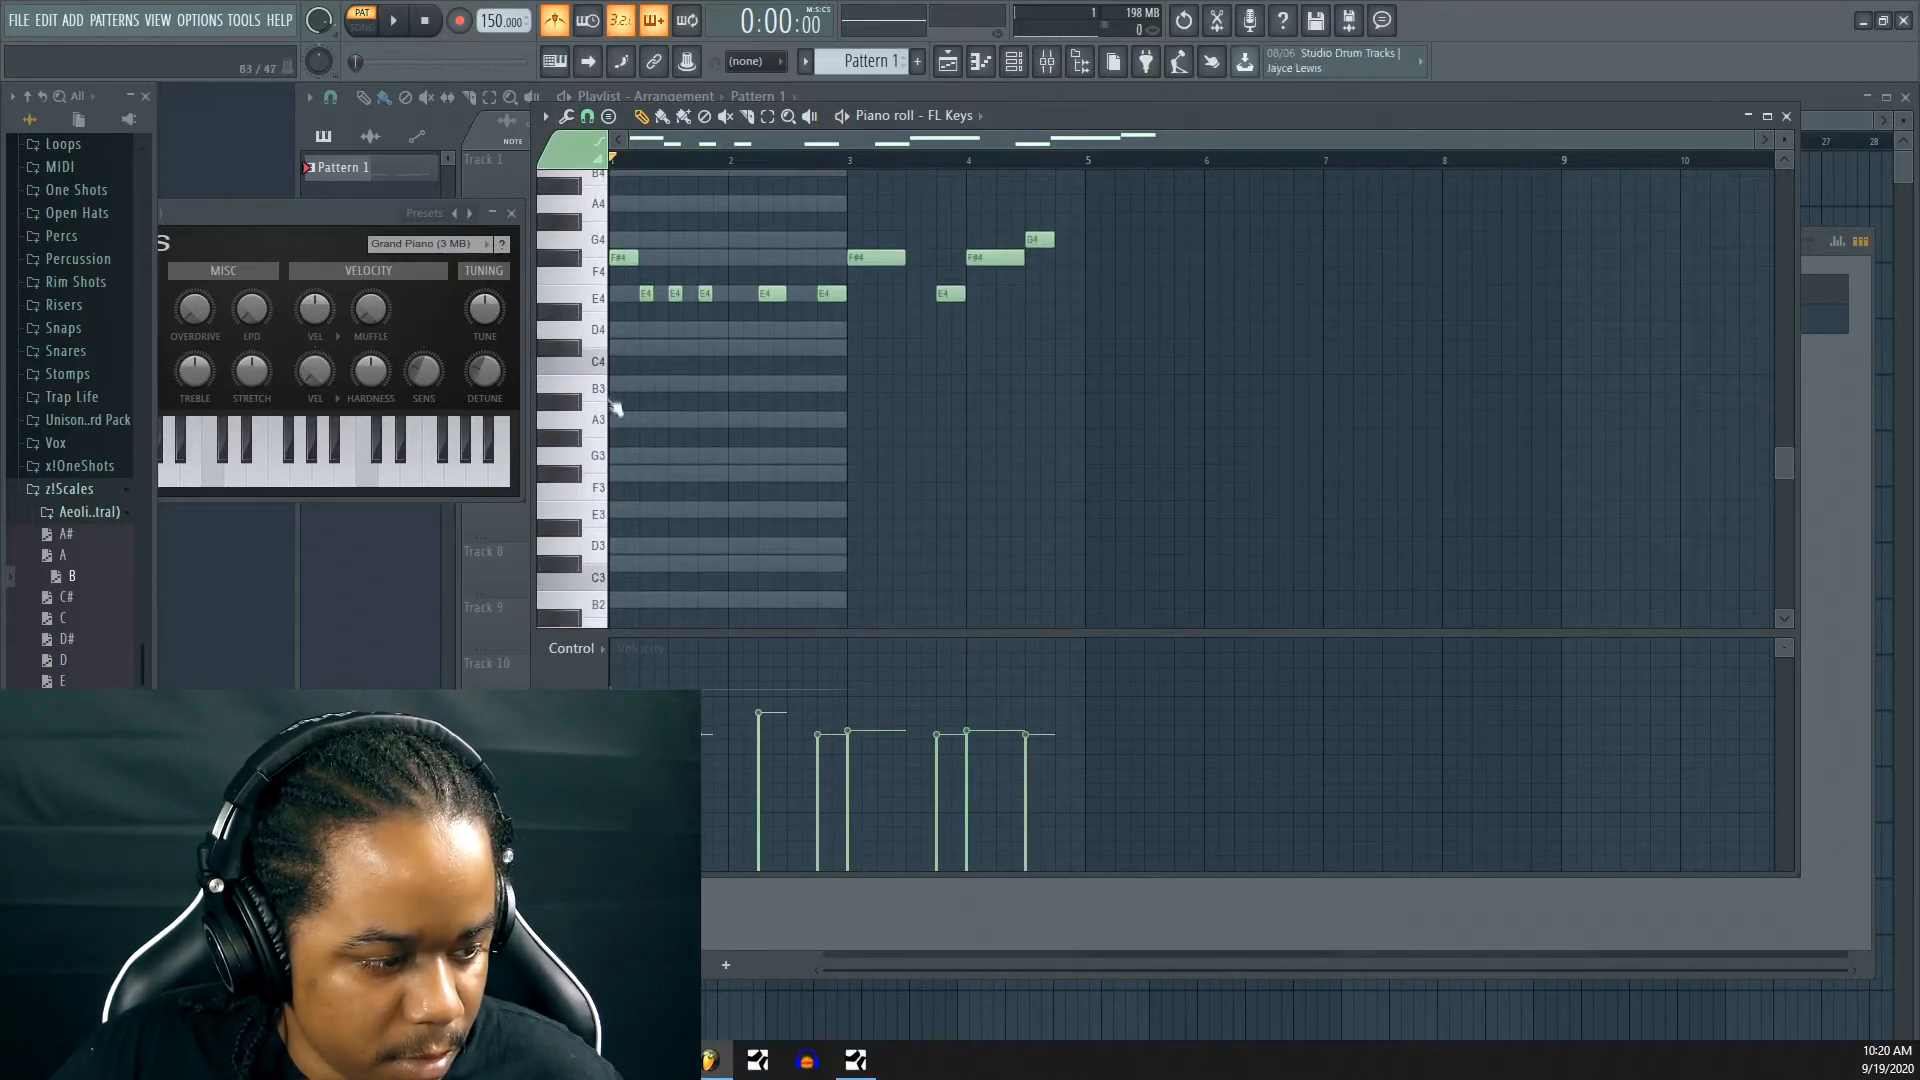
{"action": "scroll", "coordinate": [611, 468], "scroll_direction": "down", "scroll_amount": 1}
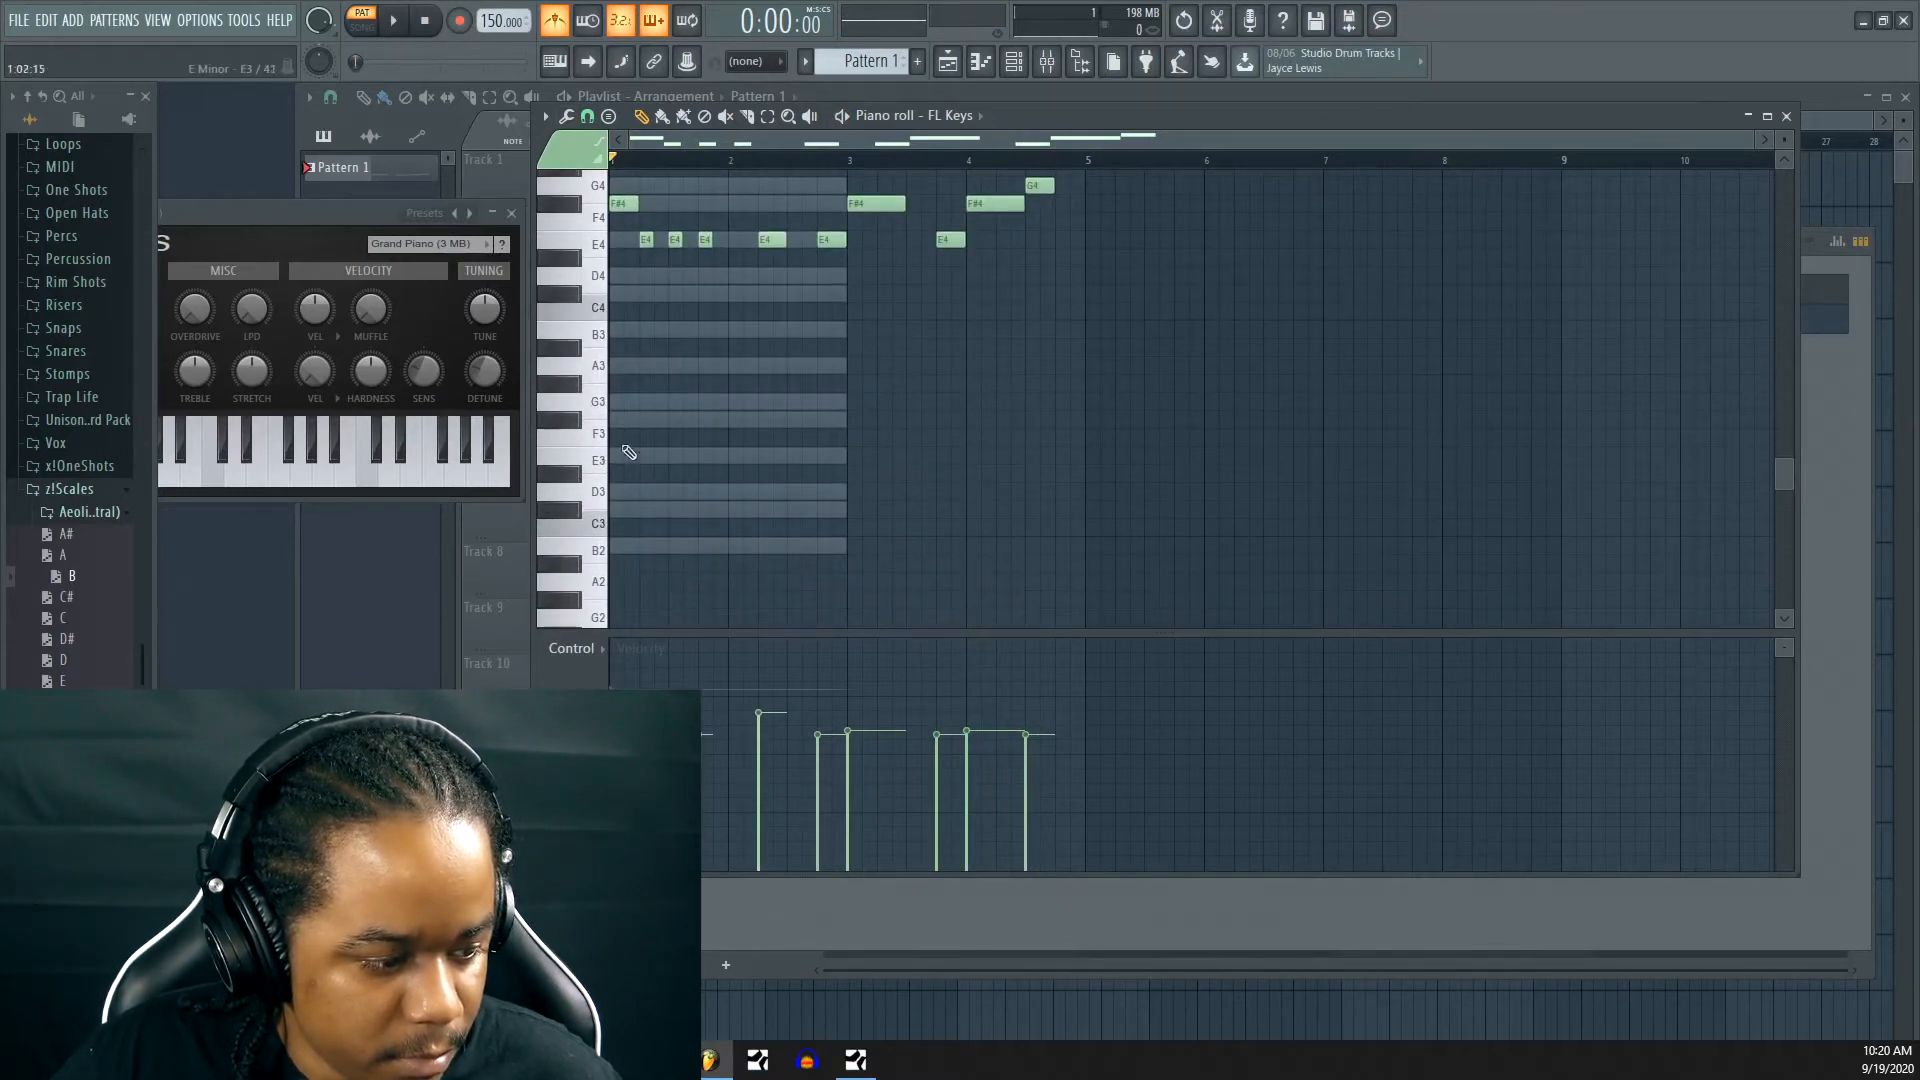
{"action": "scroll", "coordinate": [607, 458], "scroll_direction": "up", "scroll_amount": 2}
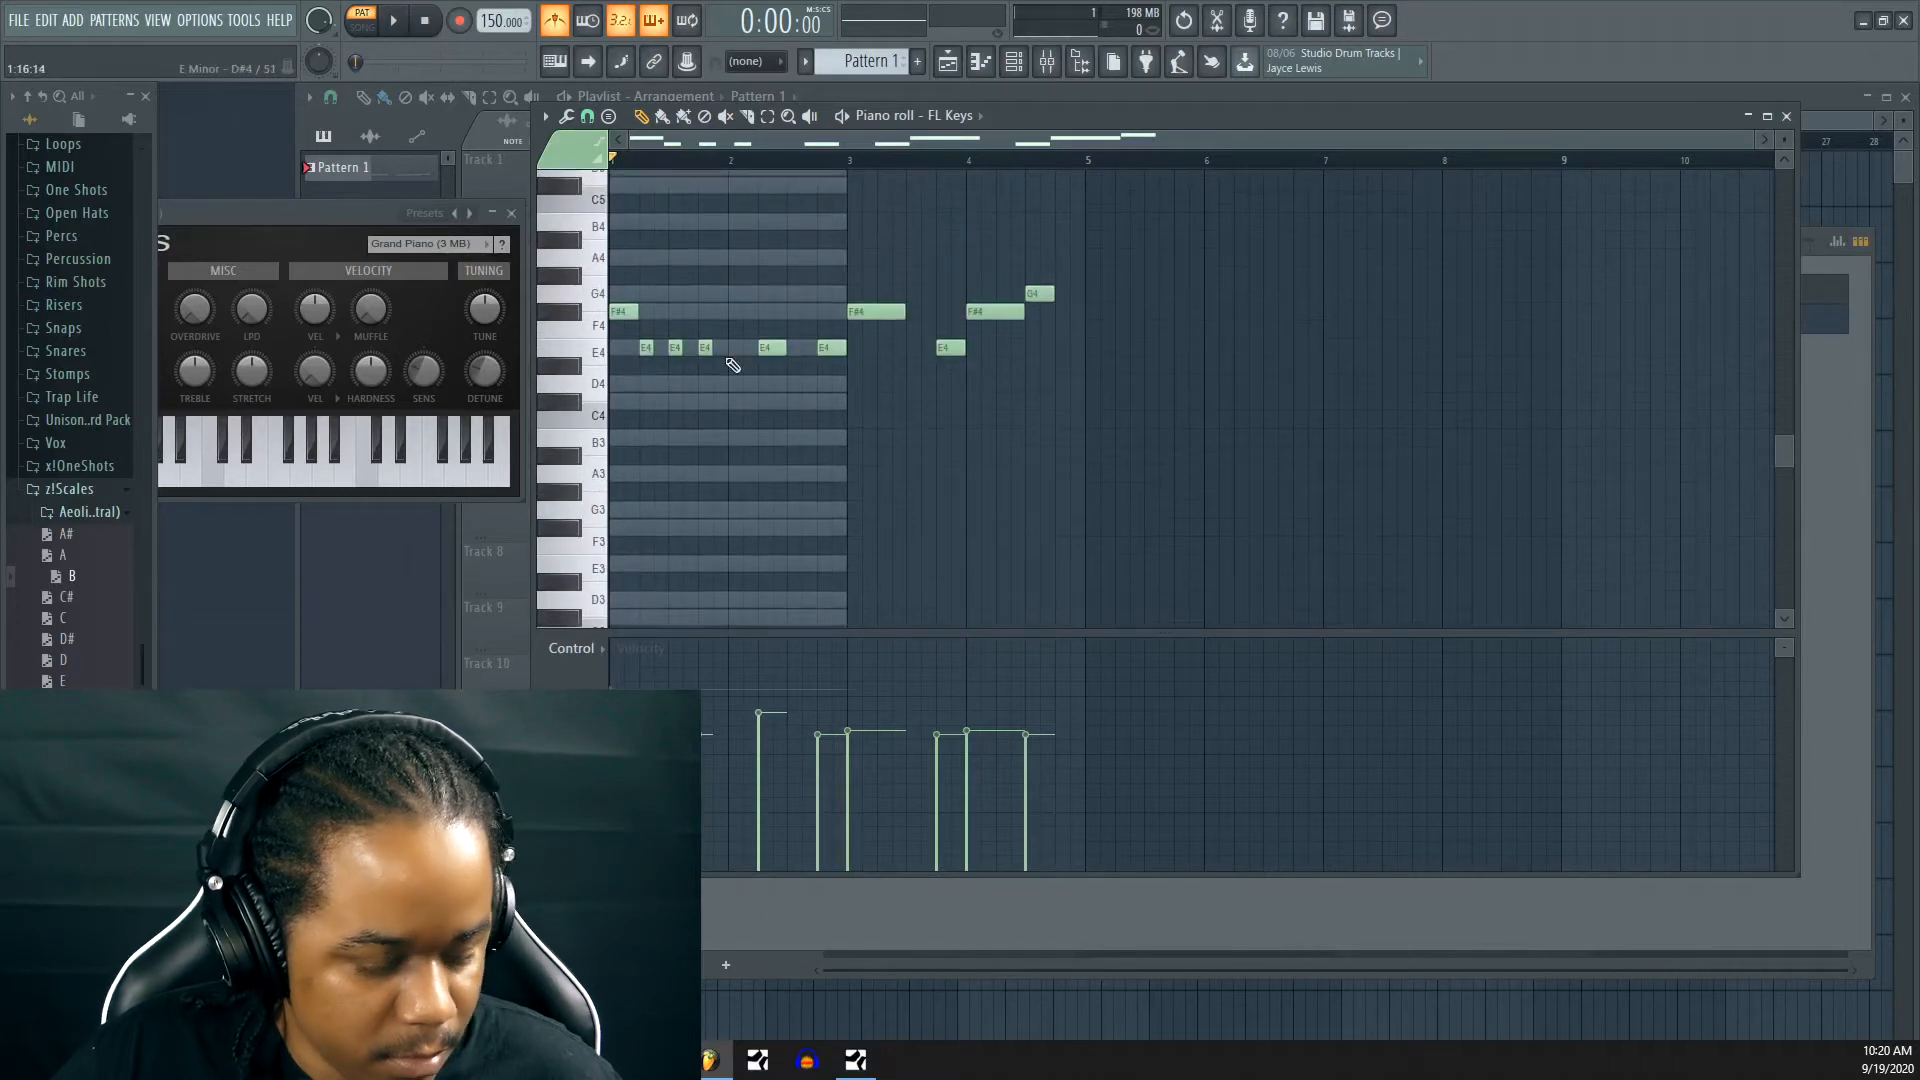
{"action": "key", "text": "space"}
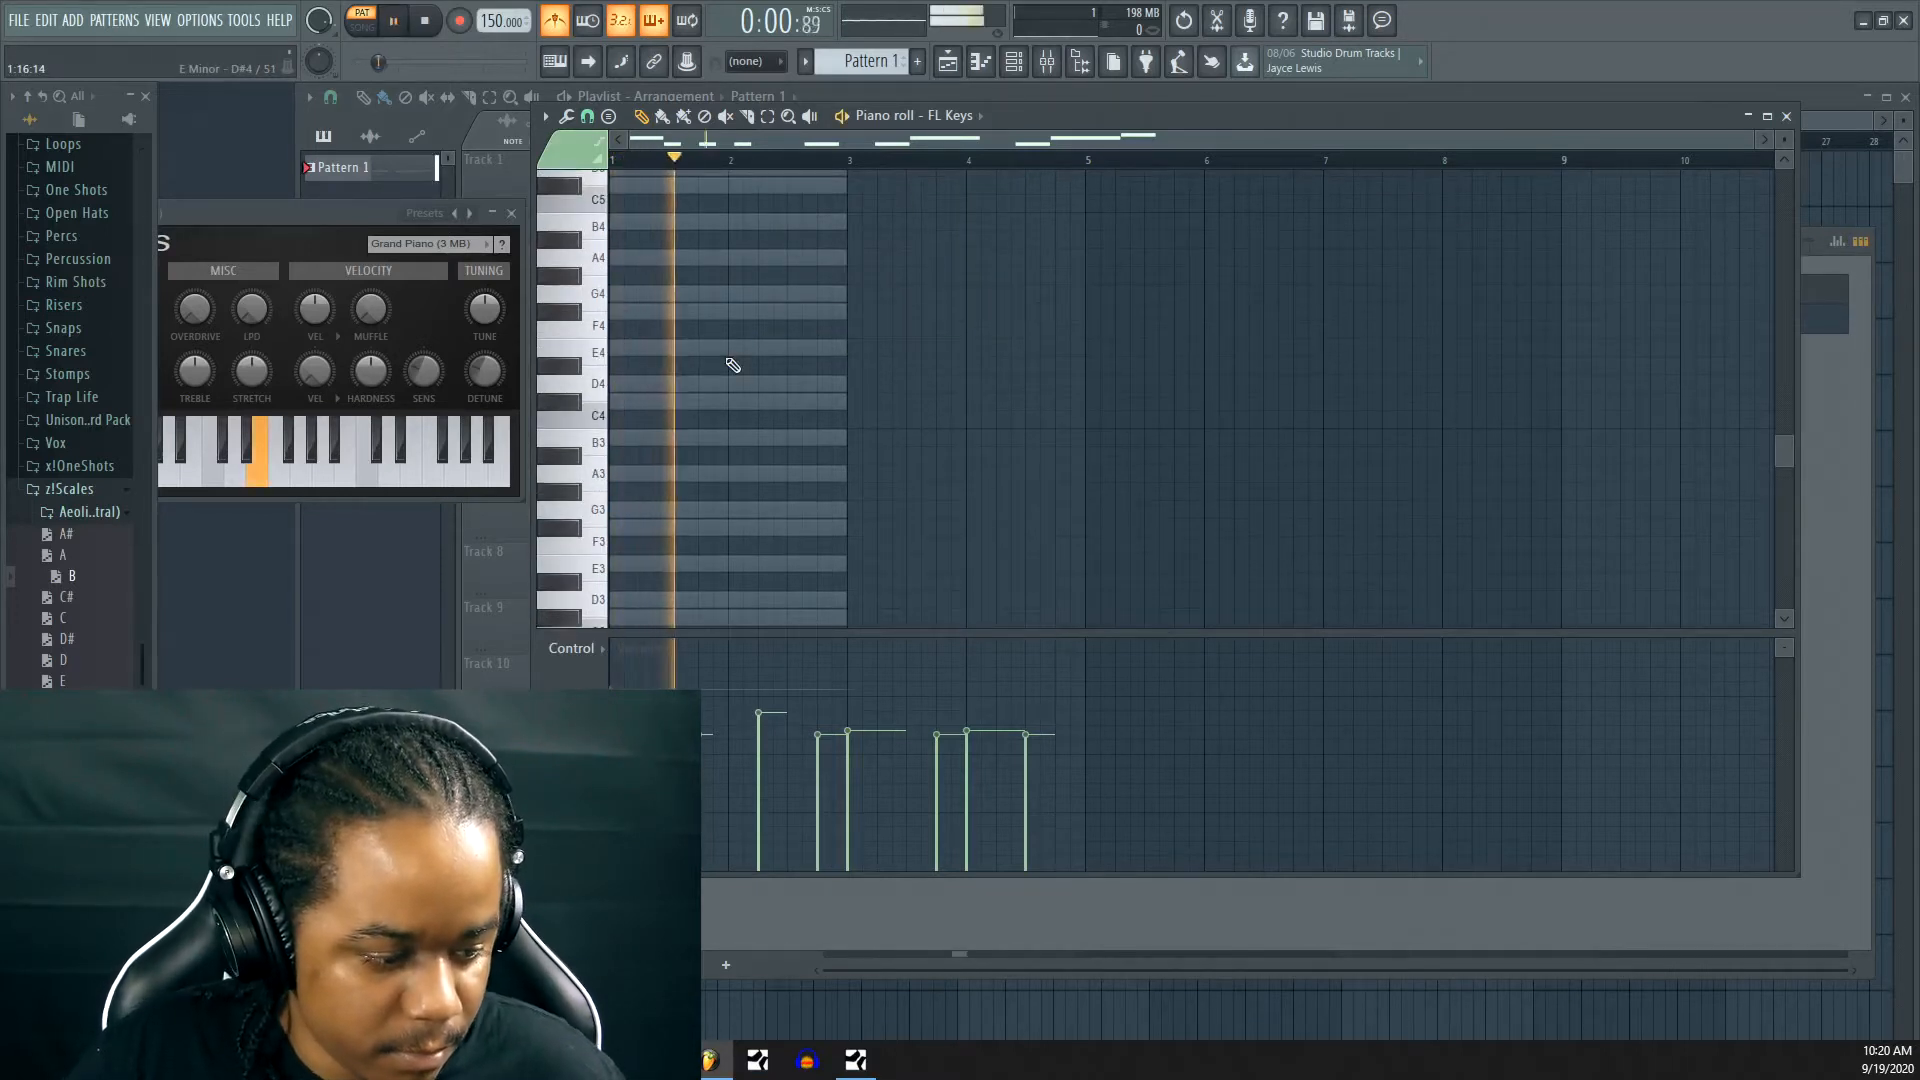
{"action": "scroll", "coordinate": [643, 483], "scroll_direction": "up", "scroll_amount": 3}
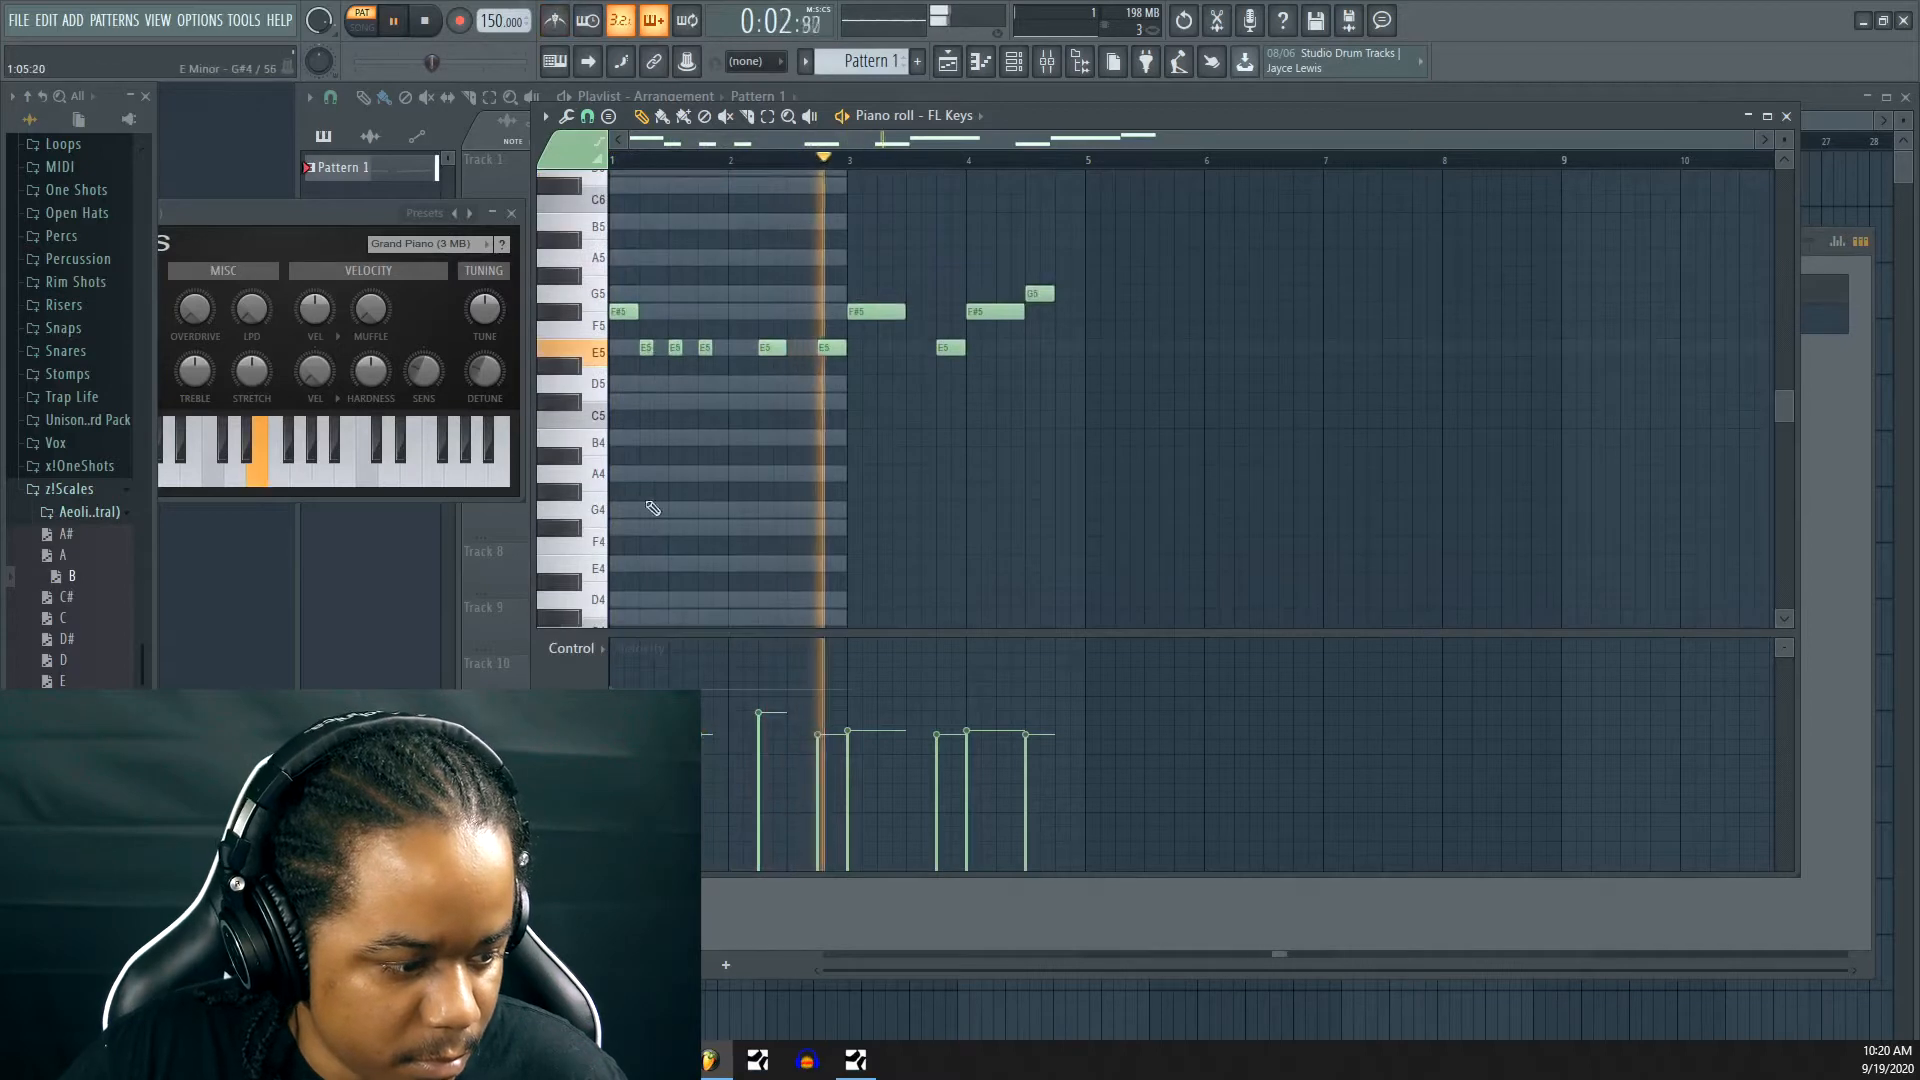
{"action": "key", "text": "space"}
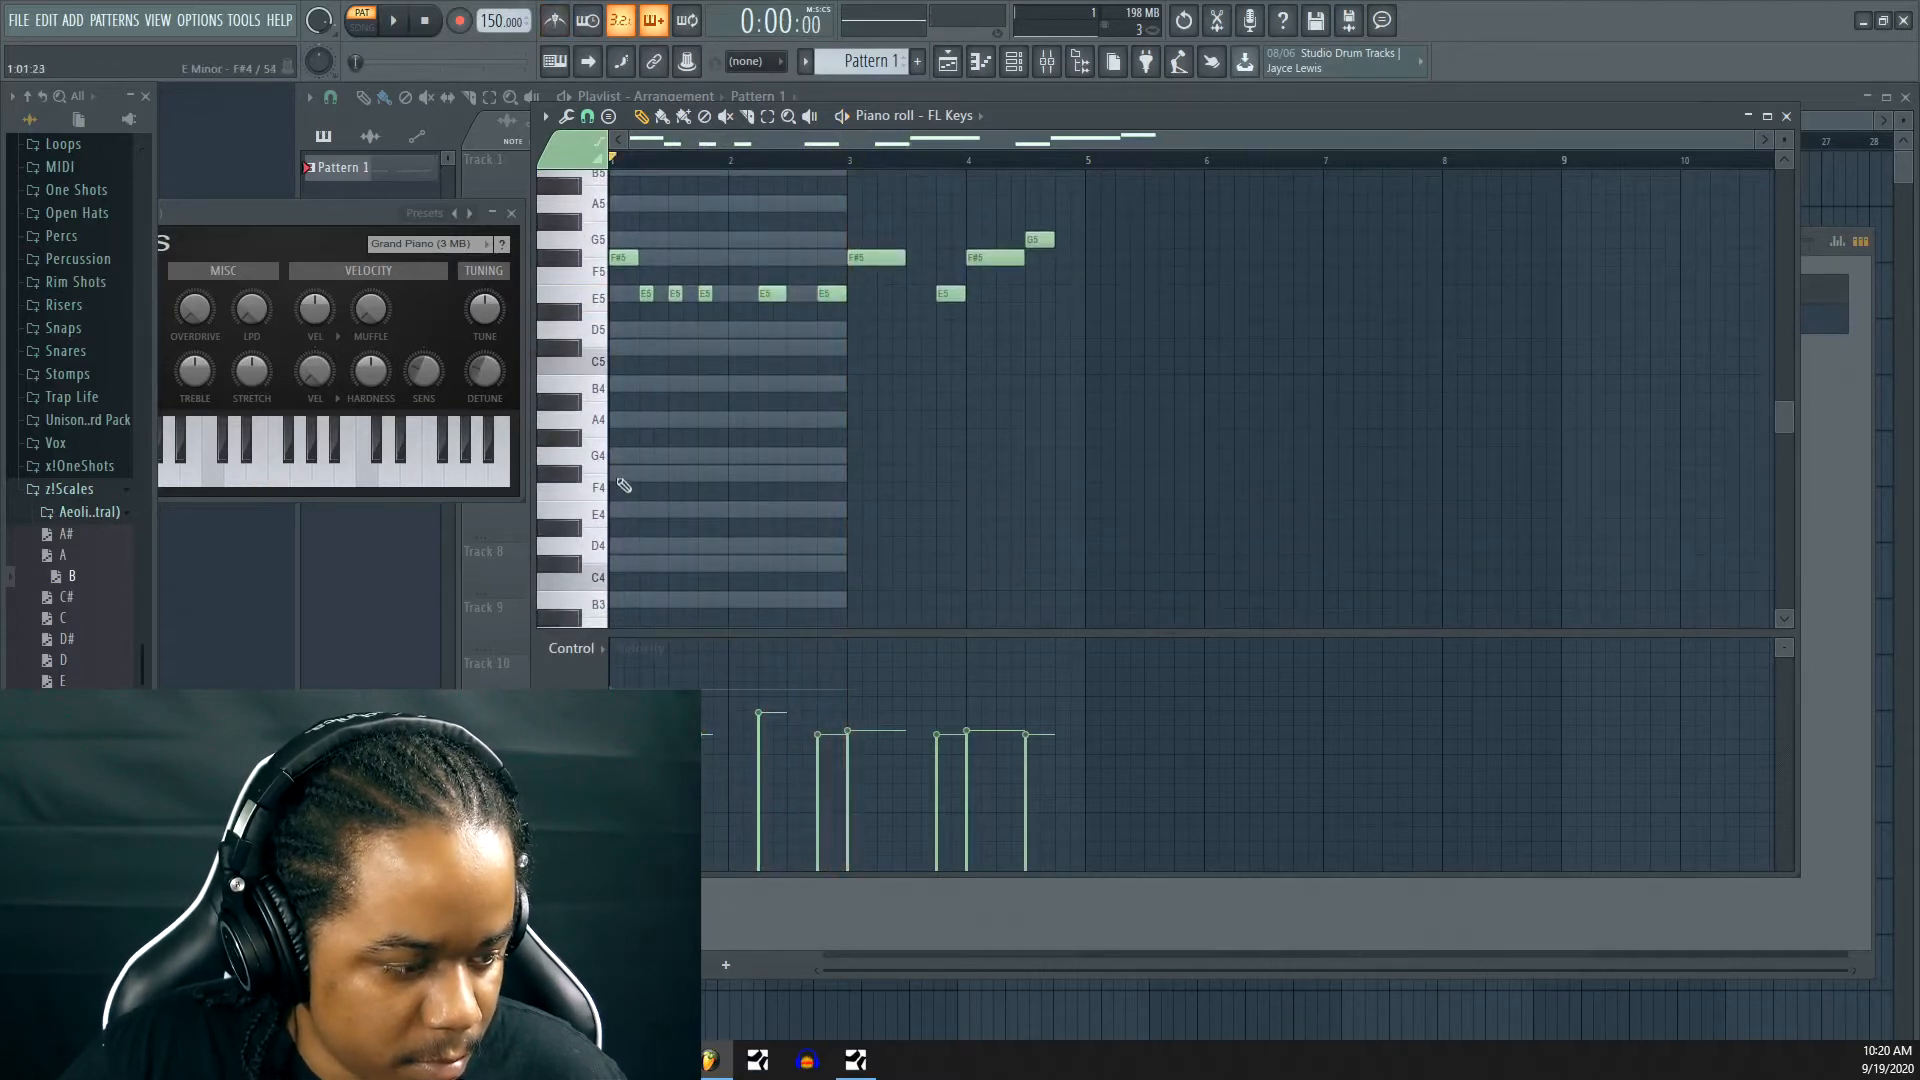
Draw a one-bar F#4 note at the start of bar 1 below the melody
{"action": "left_click", "coordinate": [620, 473]}
{"action": "left_click_drag", "start_coordinate": [636, 473], "coordinate": [706, 483]}
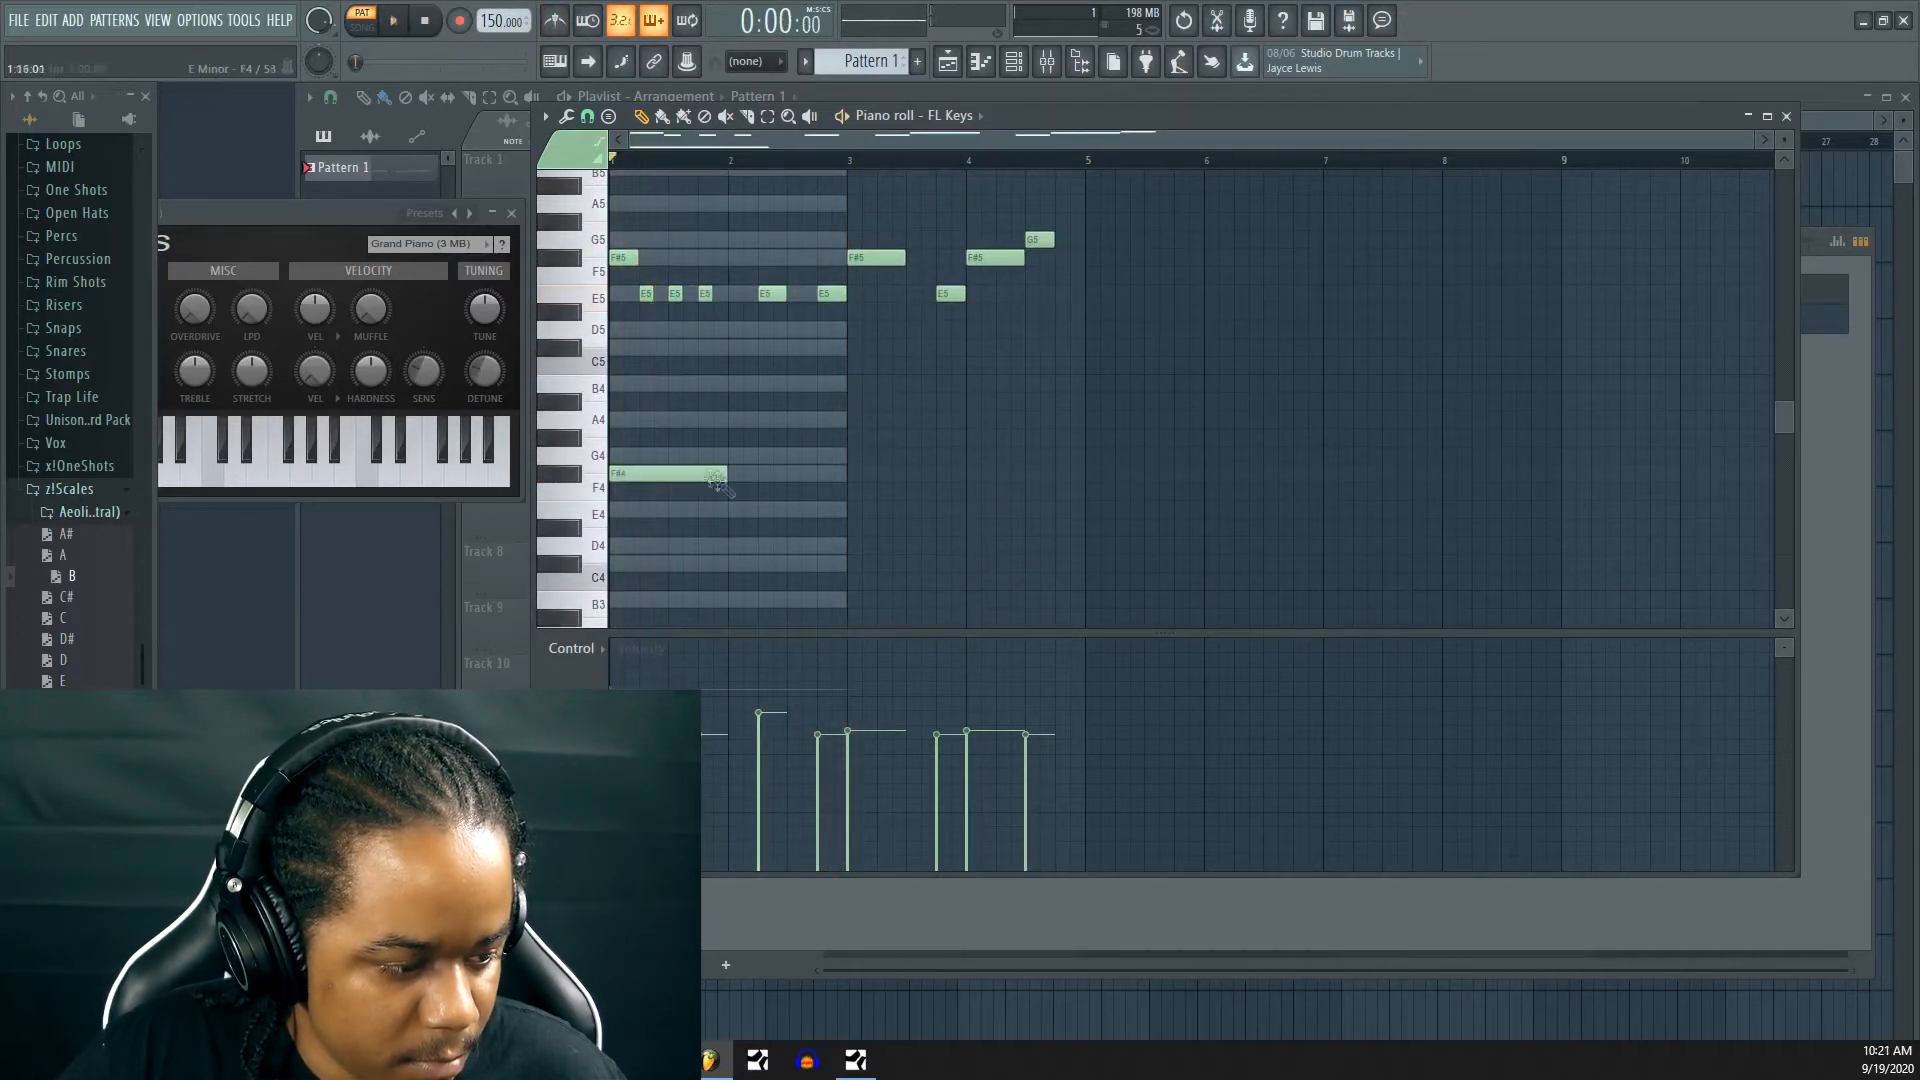
Add one-bar A4 and C#5 notes above the F#4 at the start of bar 1 and play back the chord with the melody
{"action": "key", "text": "space"}
{"action": "key", "text": "space"}
{"action": "left_click", "coordinate": [621, 420]}
{"action": "key", "text": "space"}
{"action": "key", "text": "space"}
{"action": "left_click", "coordinate": [621, 348]}
{"action": "key", "text": "space"}
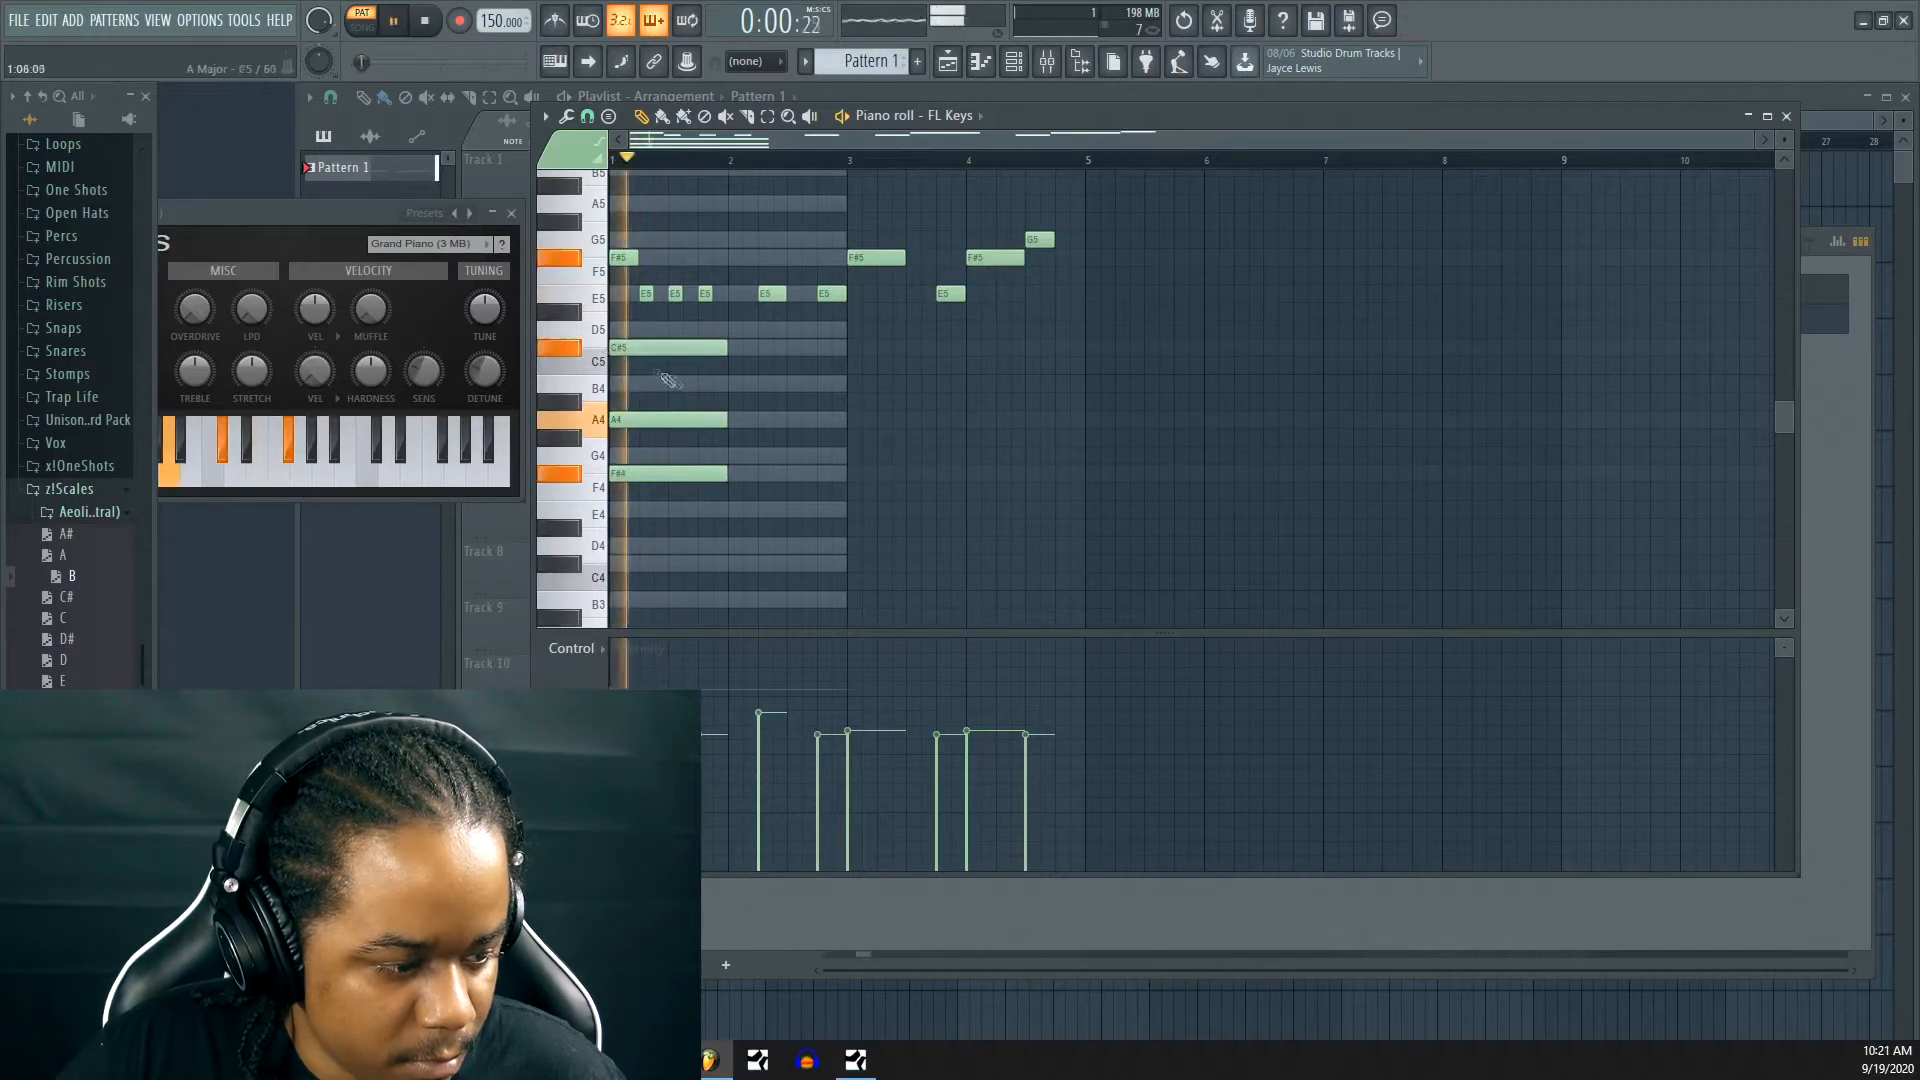
{"action": "key", "text": "space"}
{"action": "key", "text": "space"}
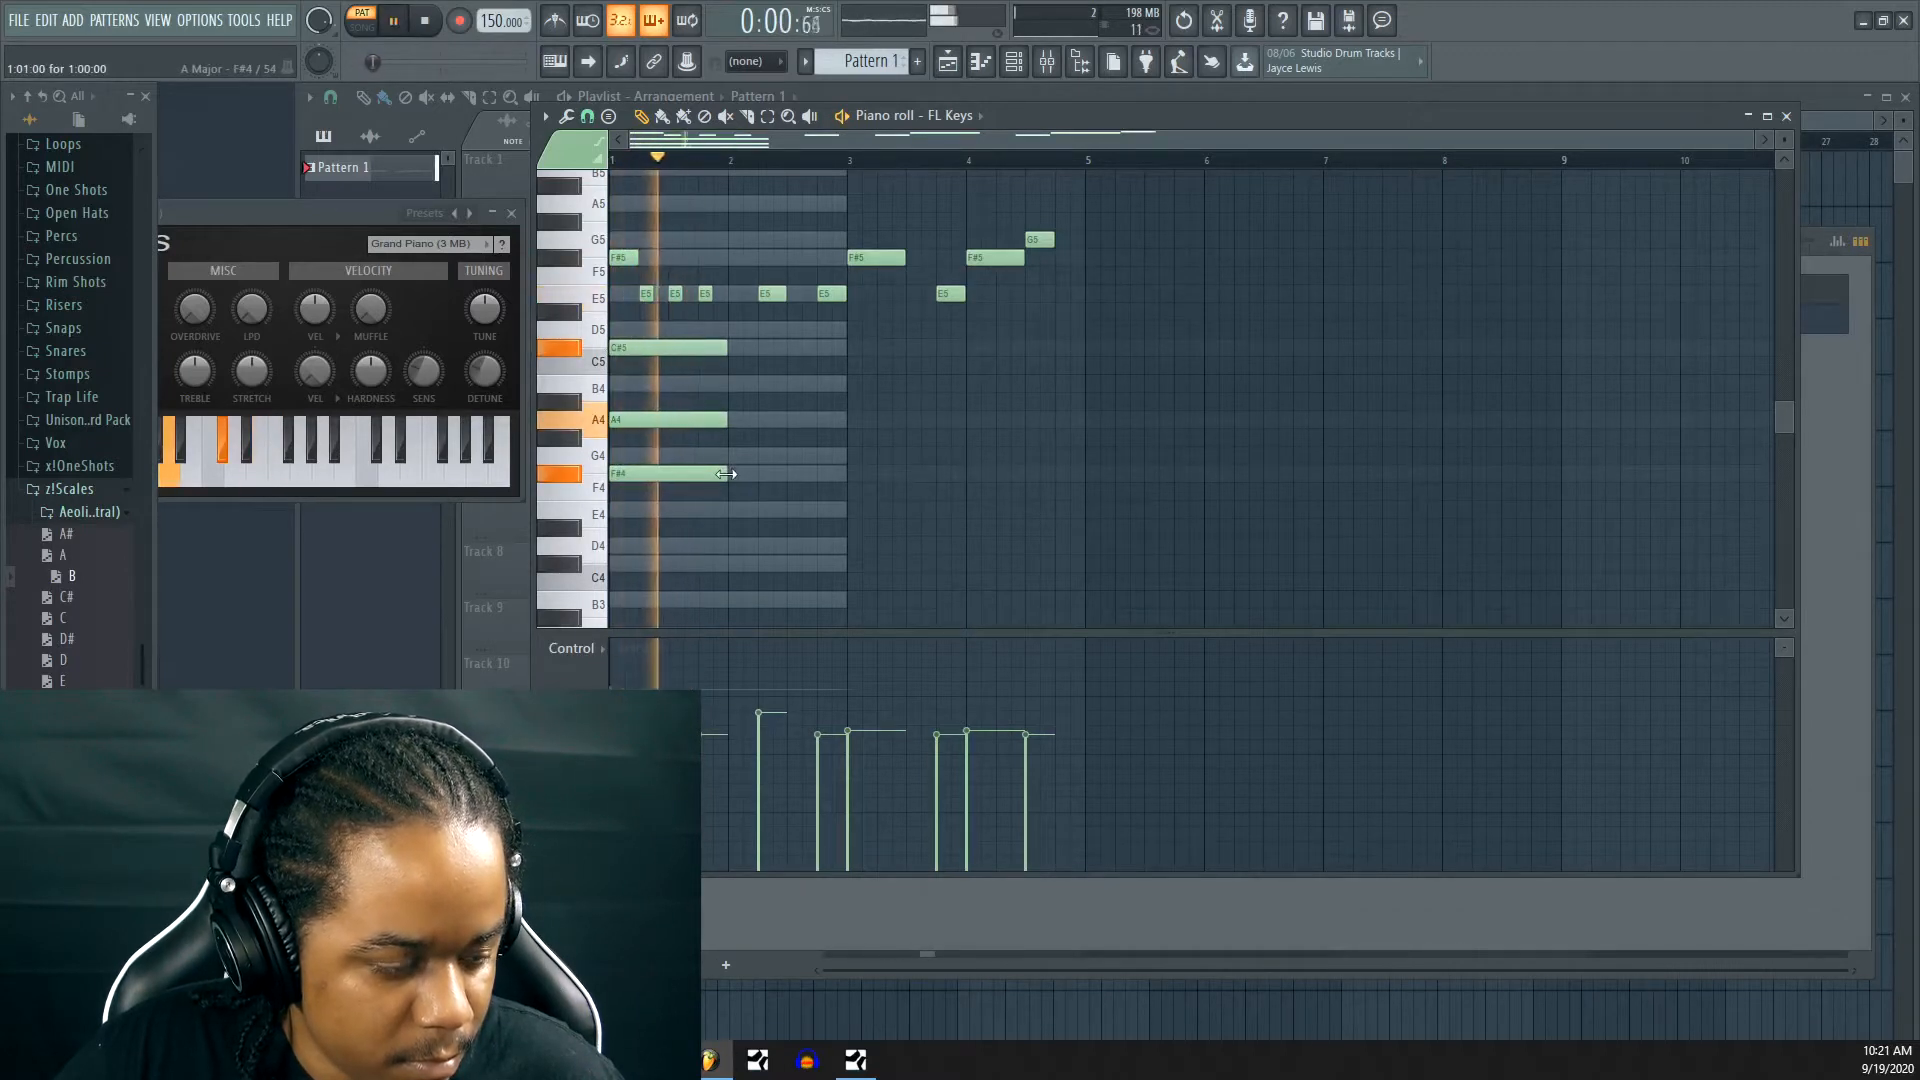
{"action": "key", "text": "space"}
{"action": "key", "text": "space"}
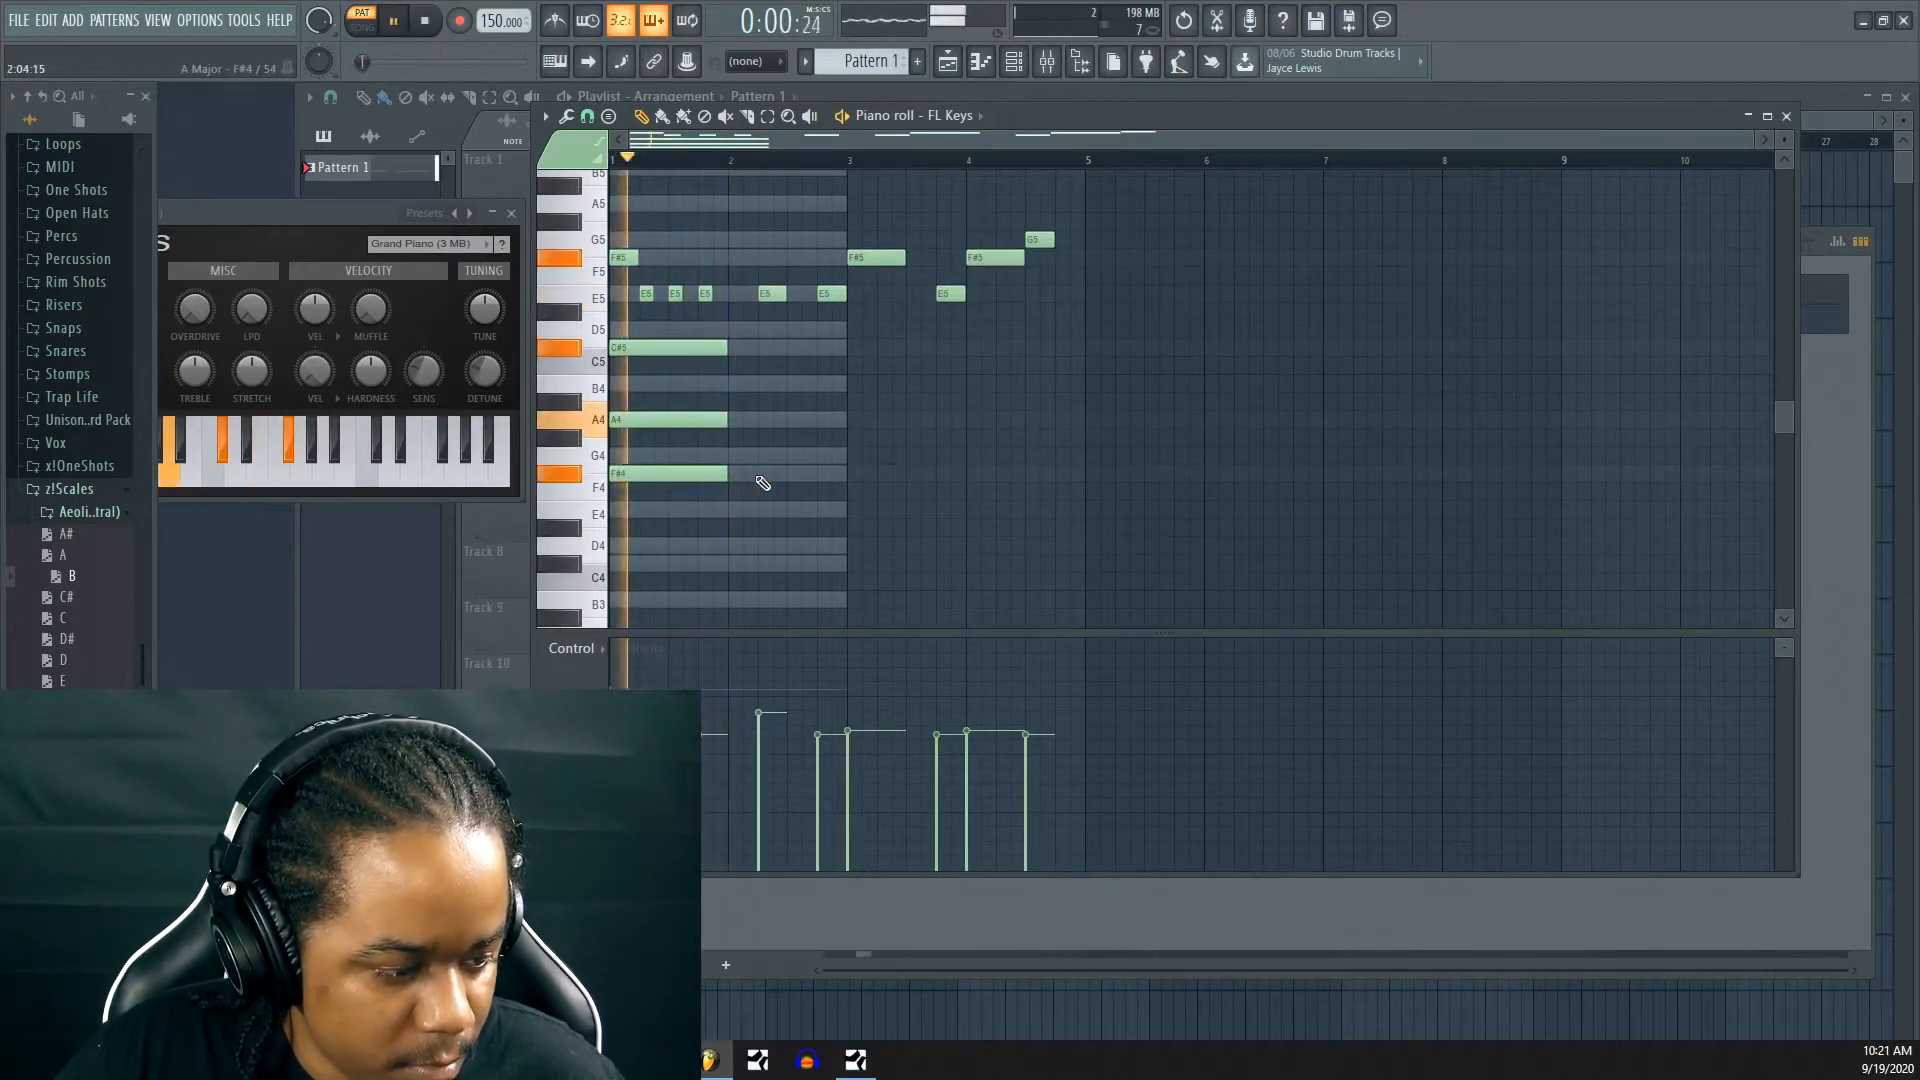
{"action": "key", "text": "space"}
Draw an E4, B4 and D5 chord from the second beat of bar 2, removing the trial G4, and audition it
{"action": "left_click", "coordinate": [762, 510]}
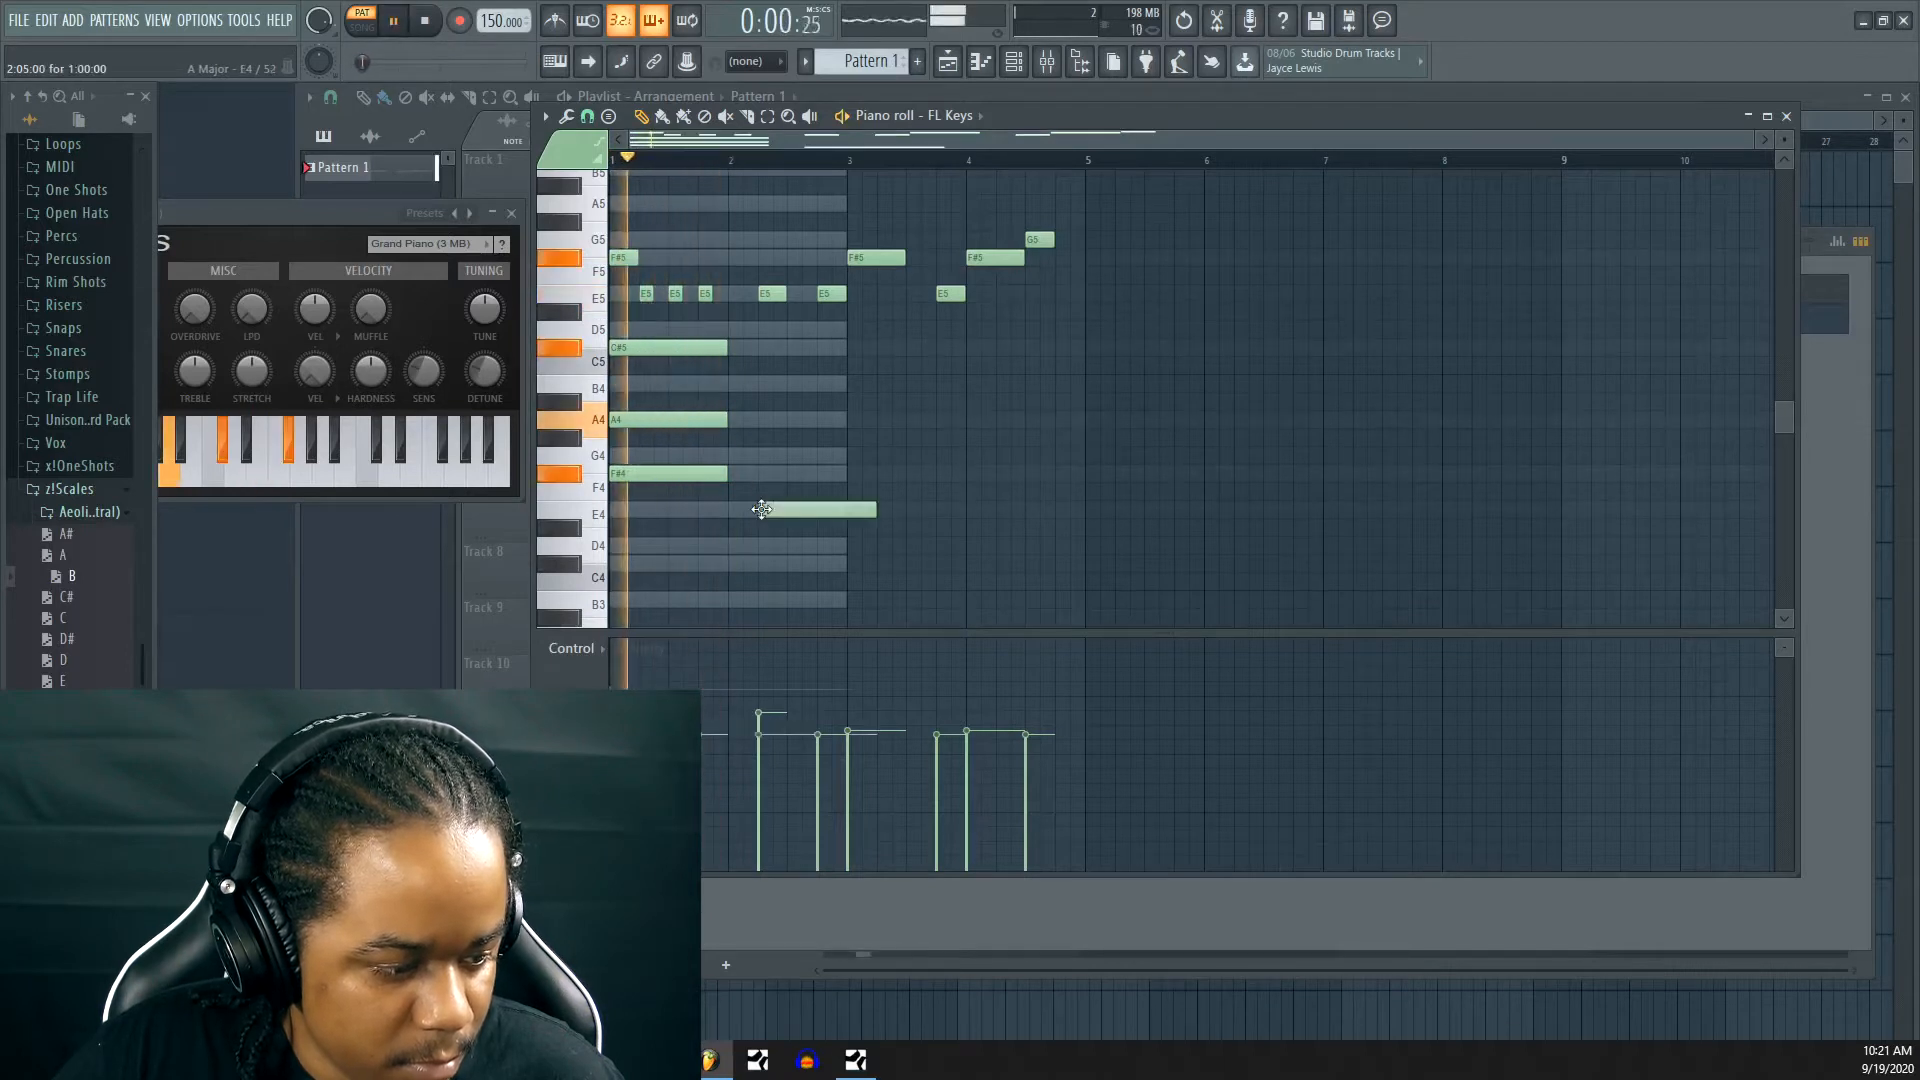
{"action": "left_click", "coordinate": [762, 456]}
{"action": "left_click", "coordinate": [761, 385]}
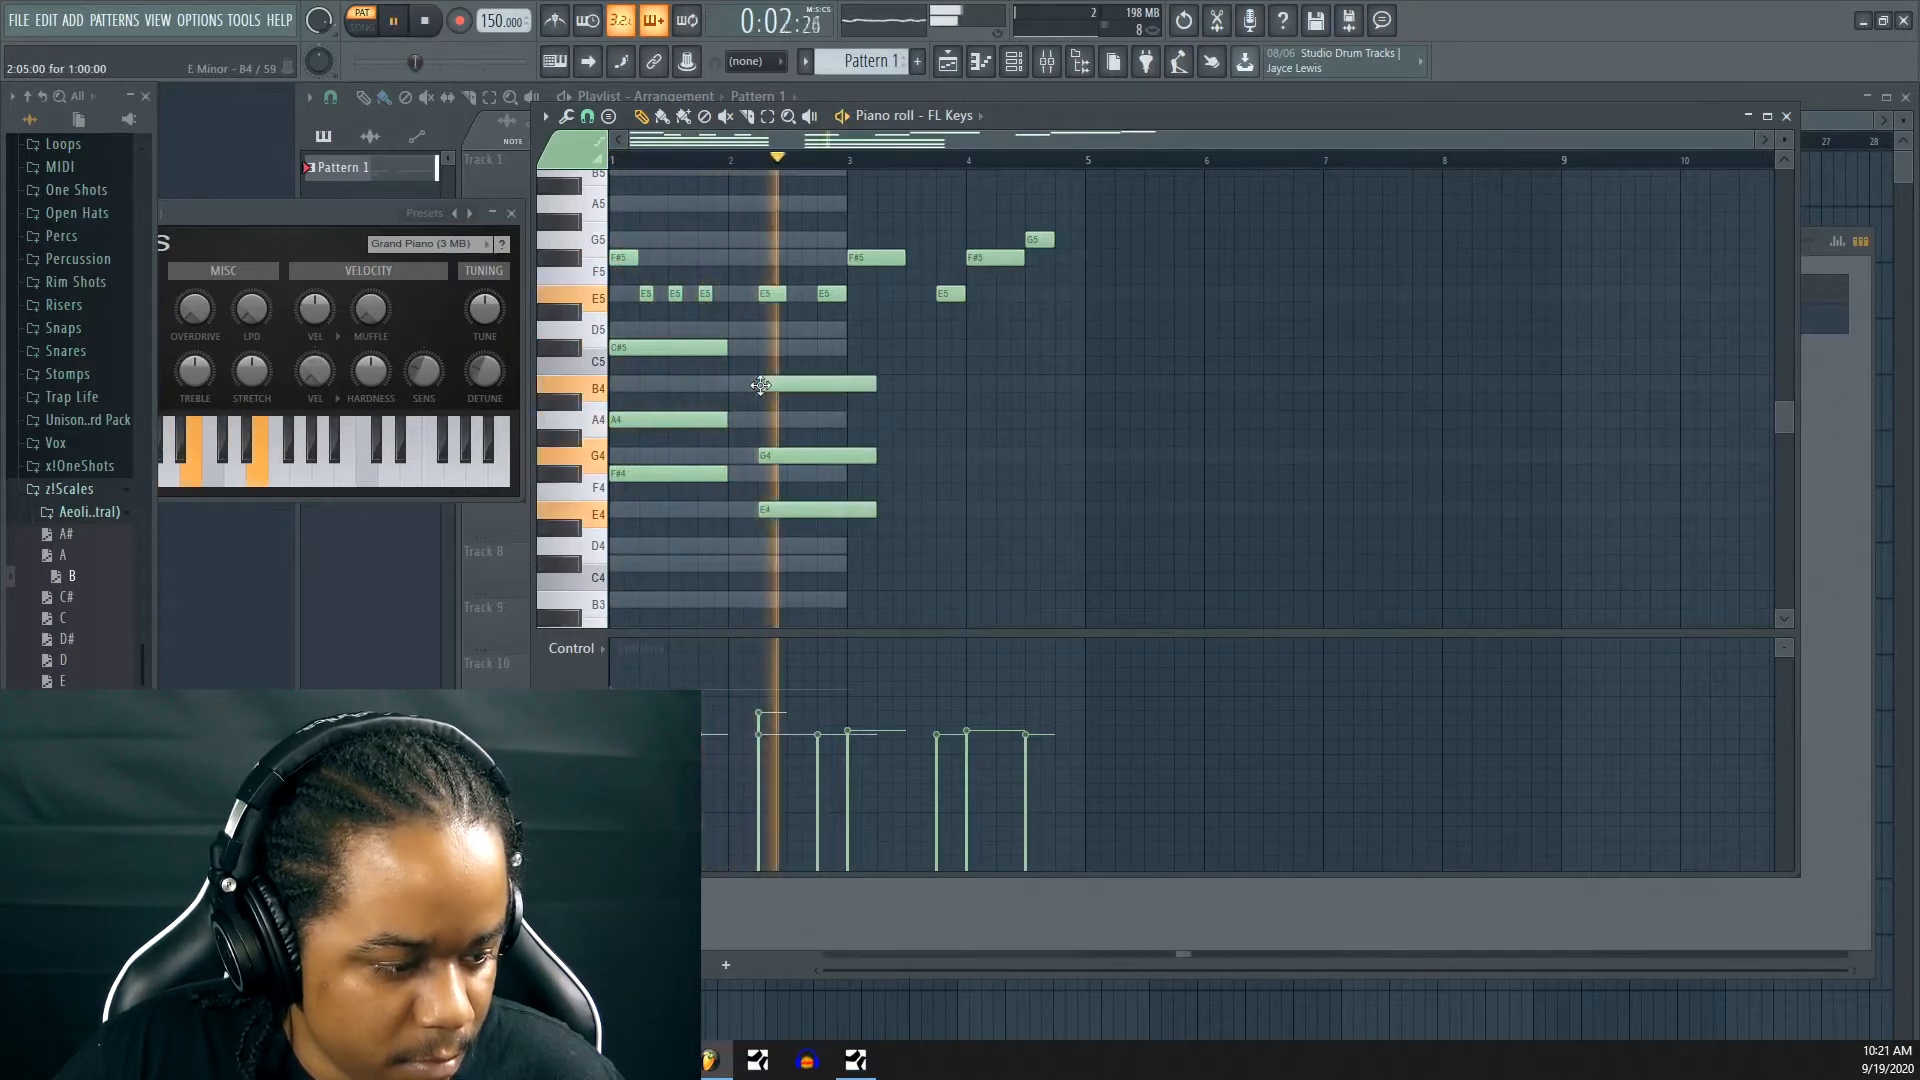
{"action": "left_click", "coordinate": [762, 330]}
{"action": "right_click", "coordinate": [771, 455]}
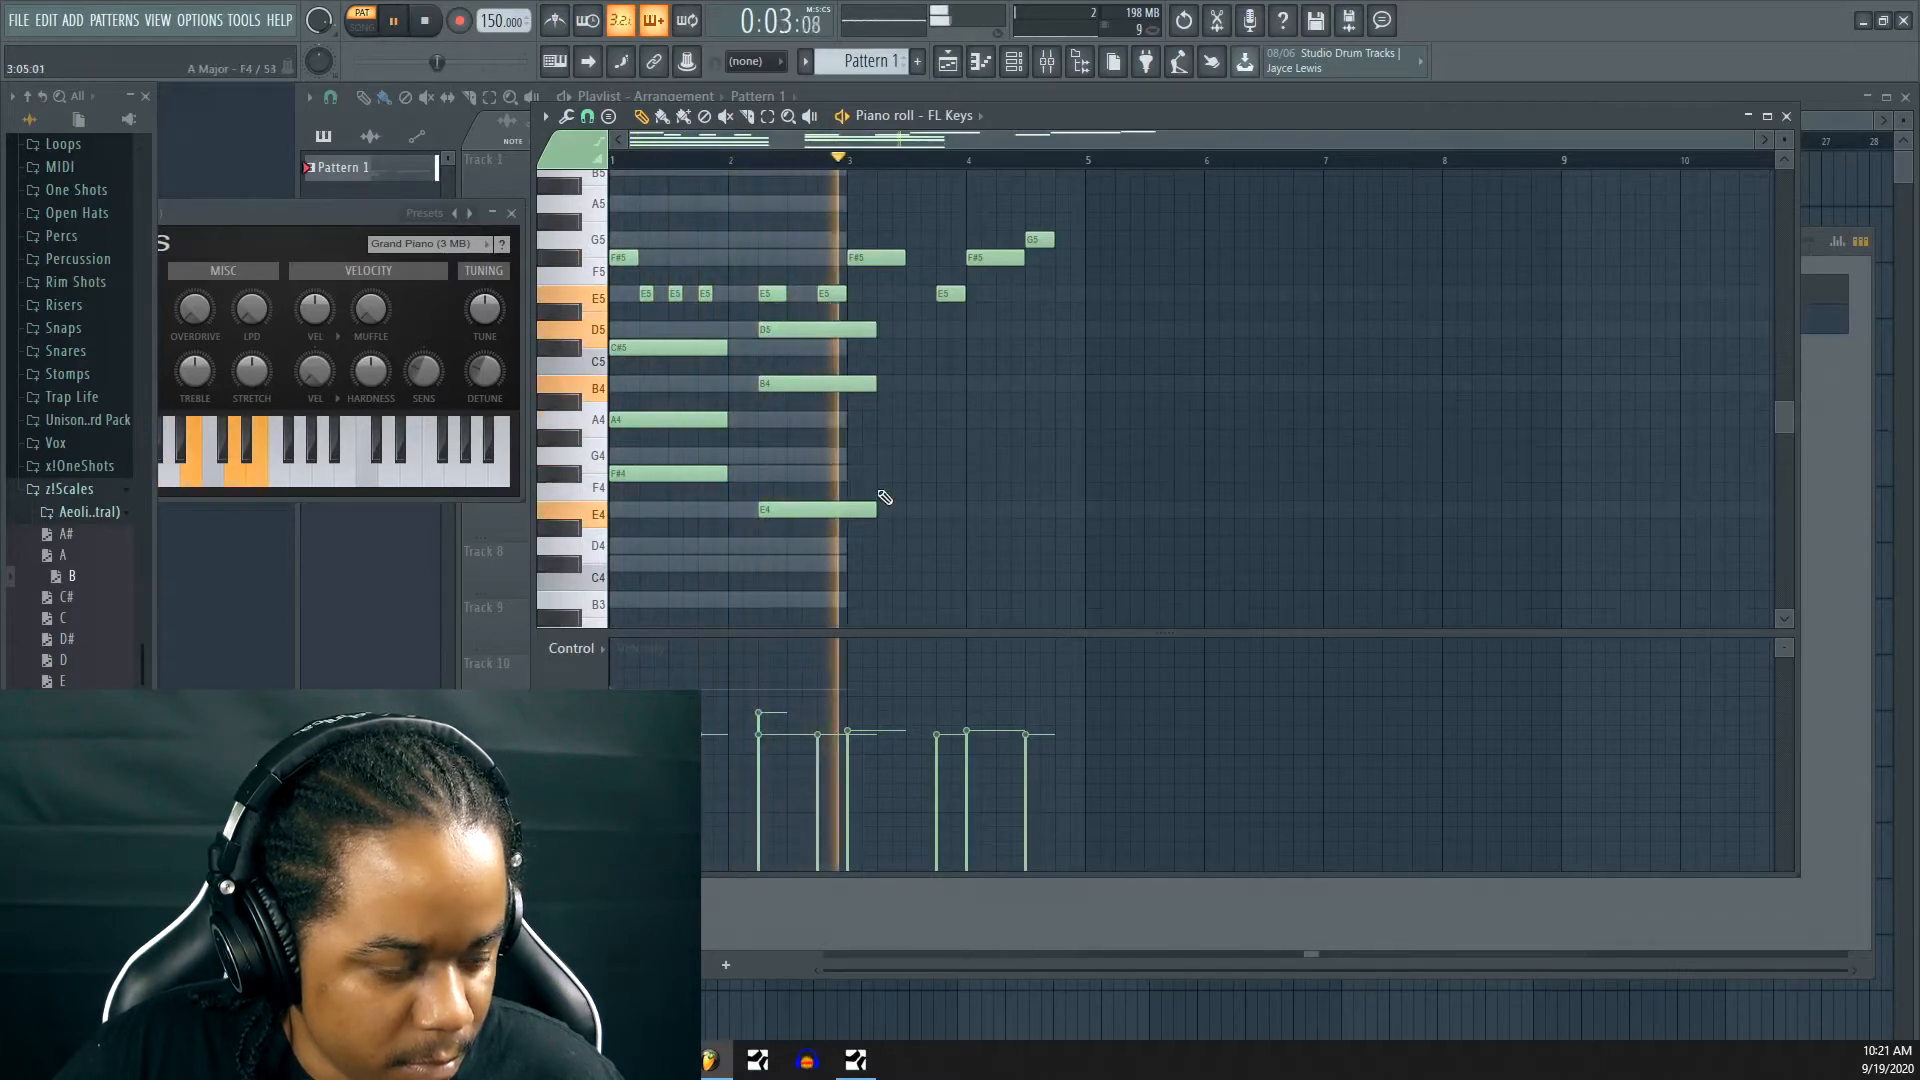
{"action": "key", "text": "space"}
Shorten the second chord so it ends at the start of bar 3, and play back the first two chords
{"action": "left_click_drag", "start_coordinate": [862, 550], "coordinate": [865, 333]}
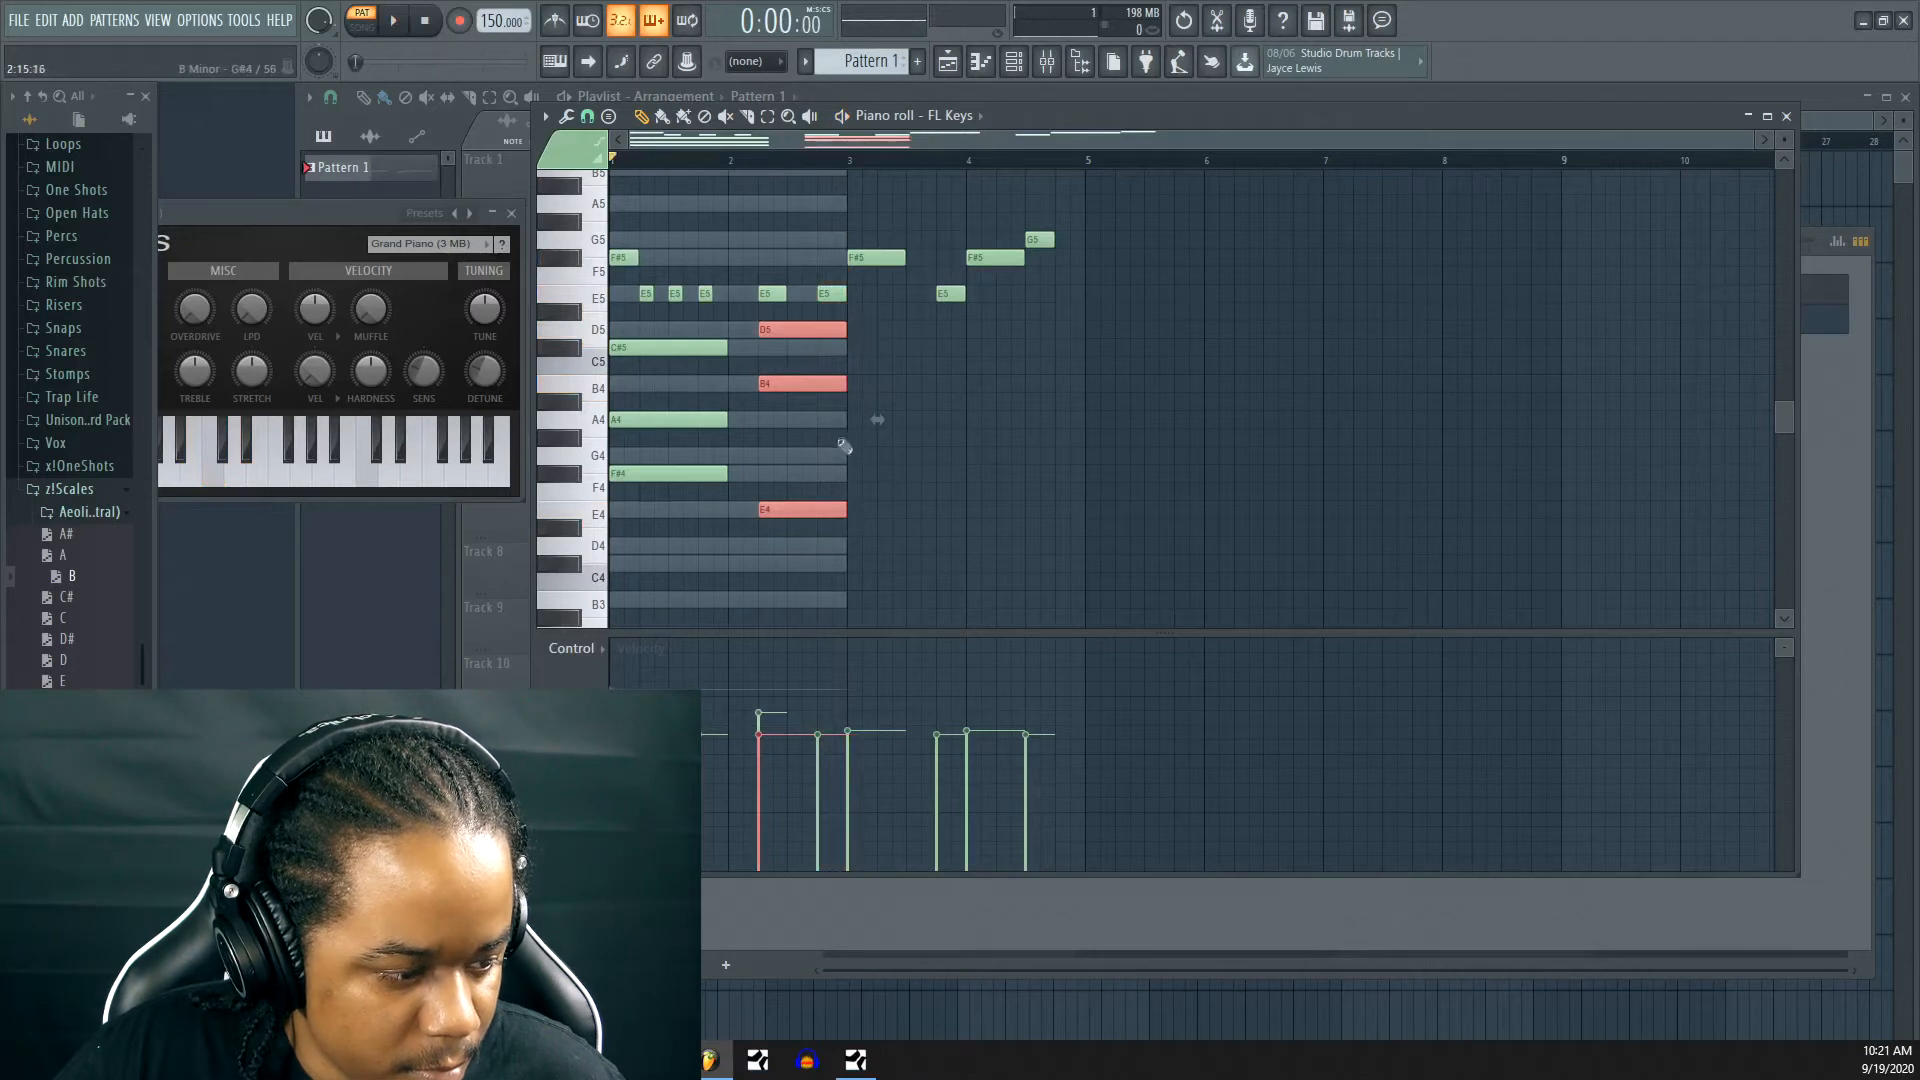
{"action": "key", "text": "space"}
{"action": "left_click_drag", "start_coordinate": [650, 552], "coordinate": [832, 333]}
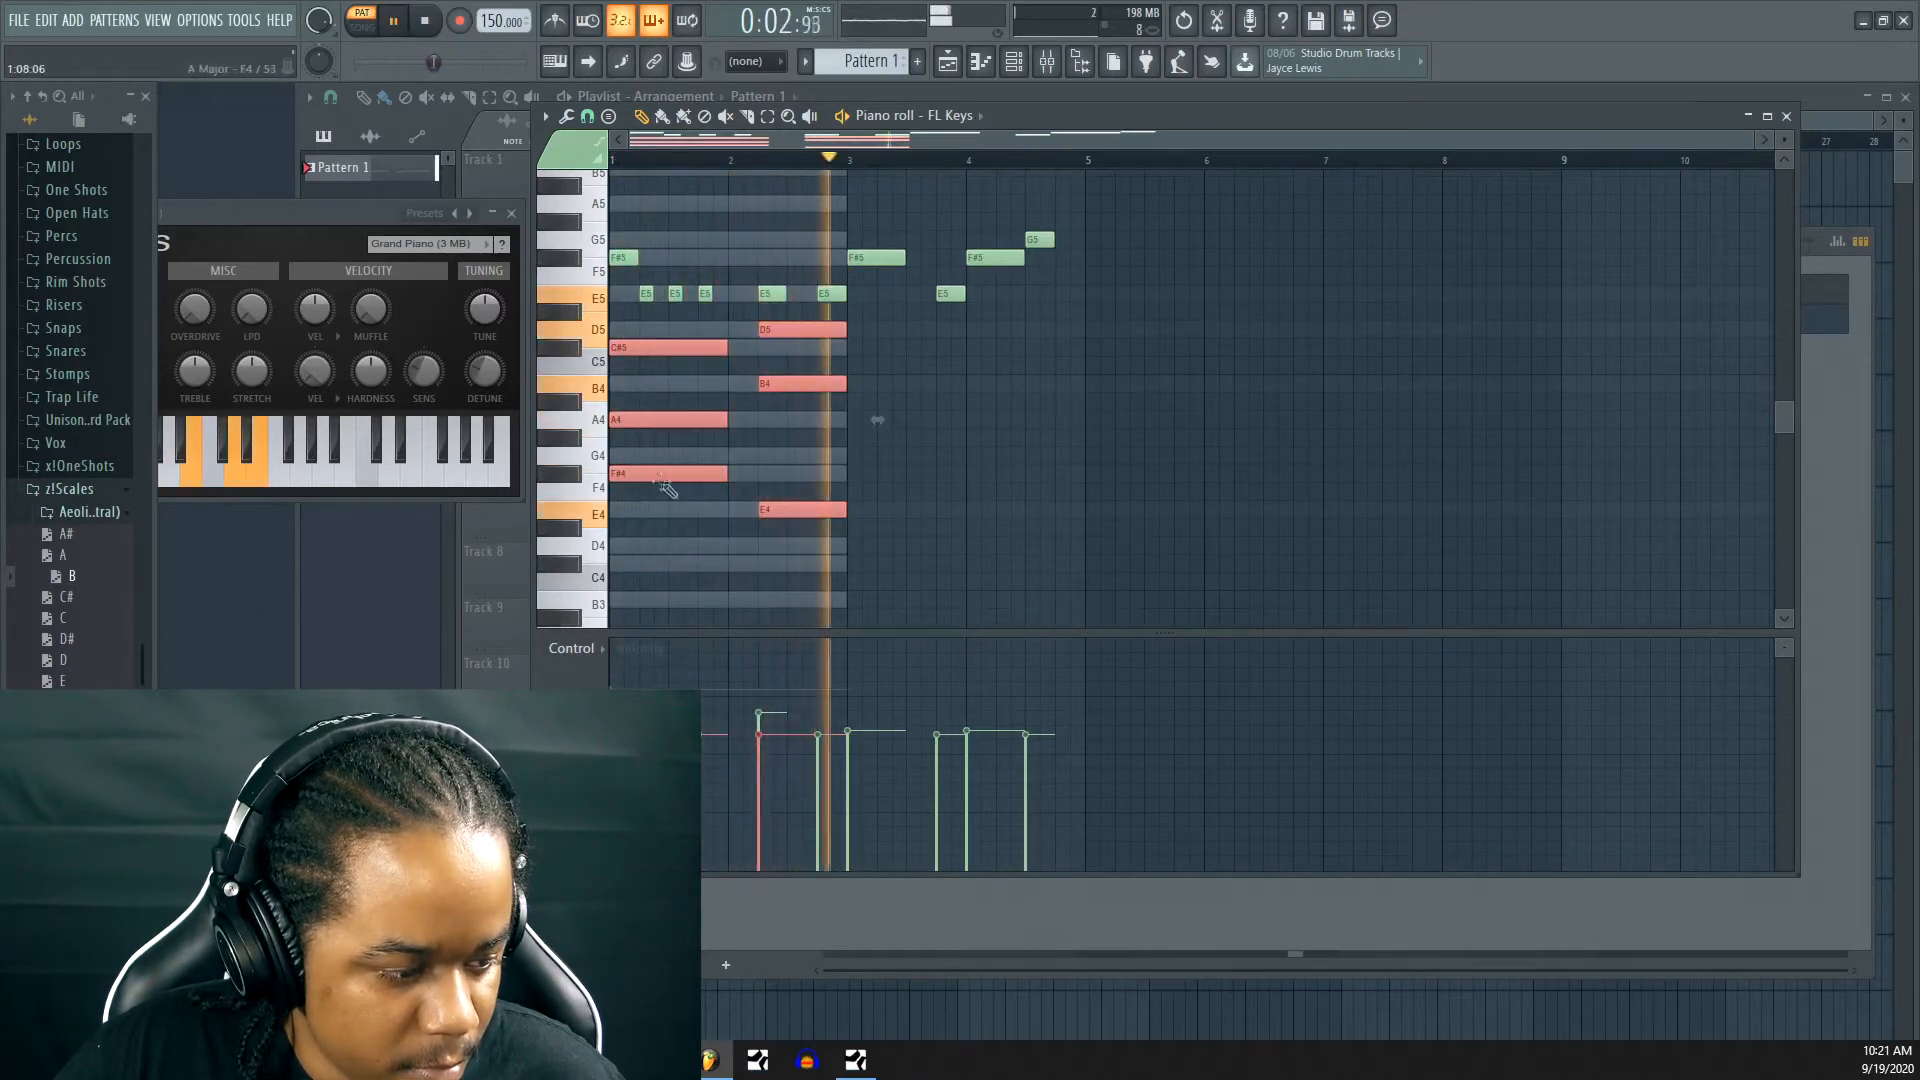
{"action": "key", "text": "space"}
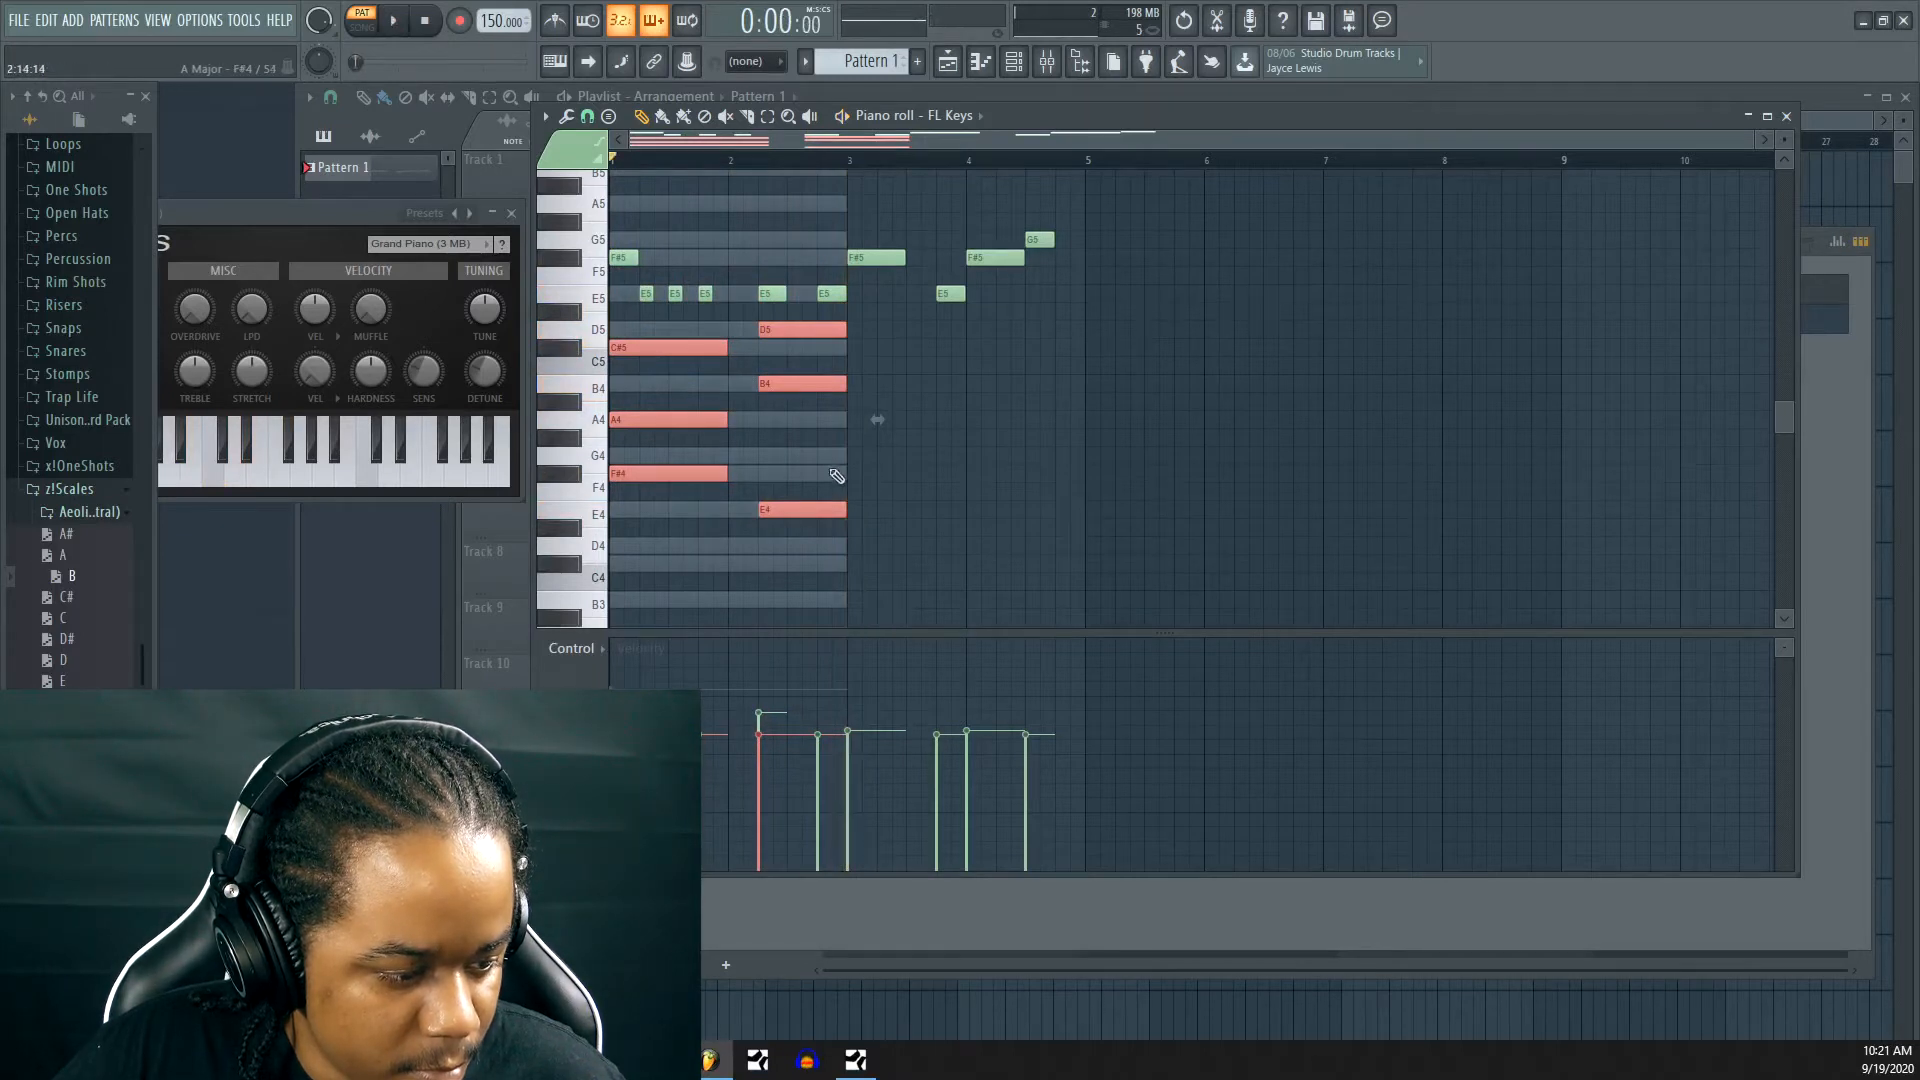
Draw a G4, B4 and D5 chord at the start of bar 3 and play it back
{"action": "left_click", "coordinate": [852, 457]}
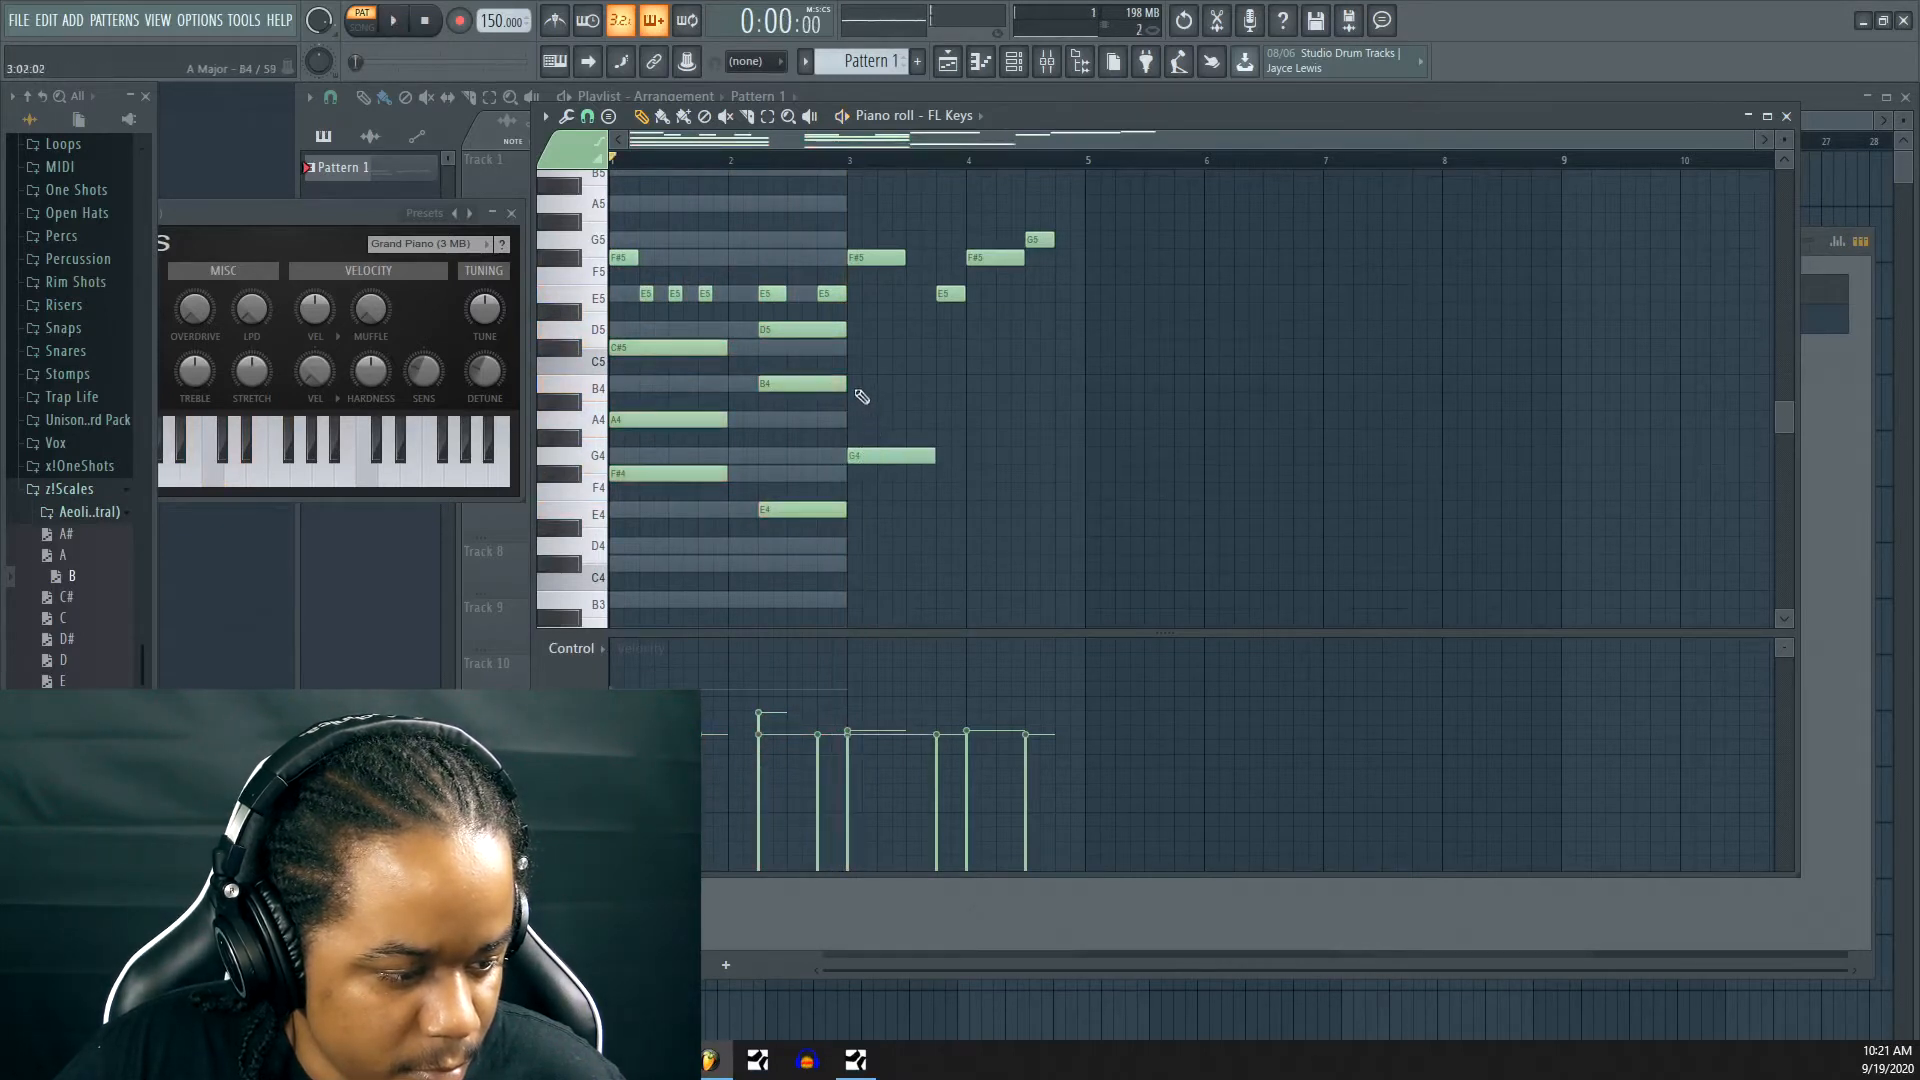
{"action": "left_click", "coordinate": [865, 335]}
{"action": "key", "text": "space"}
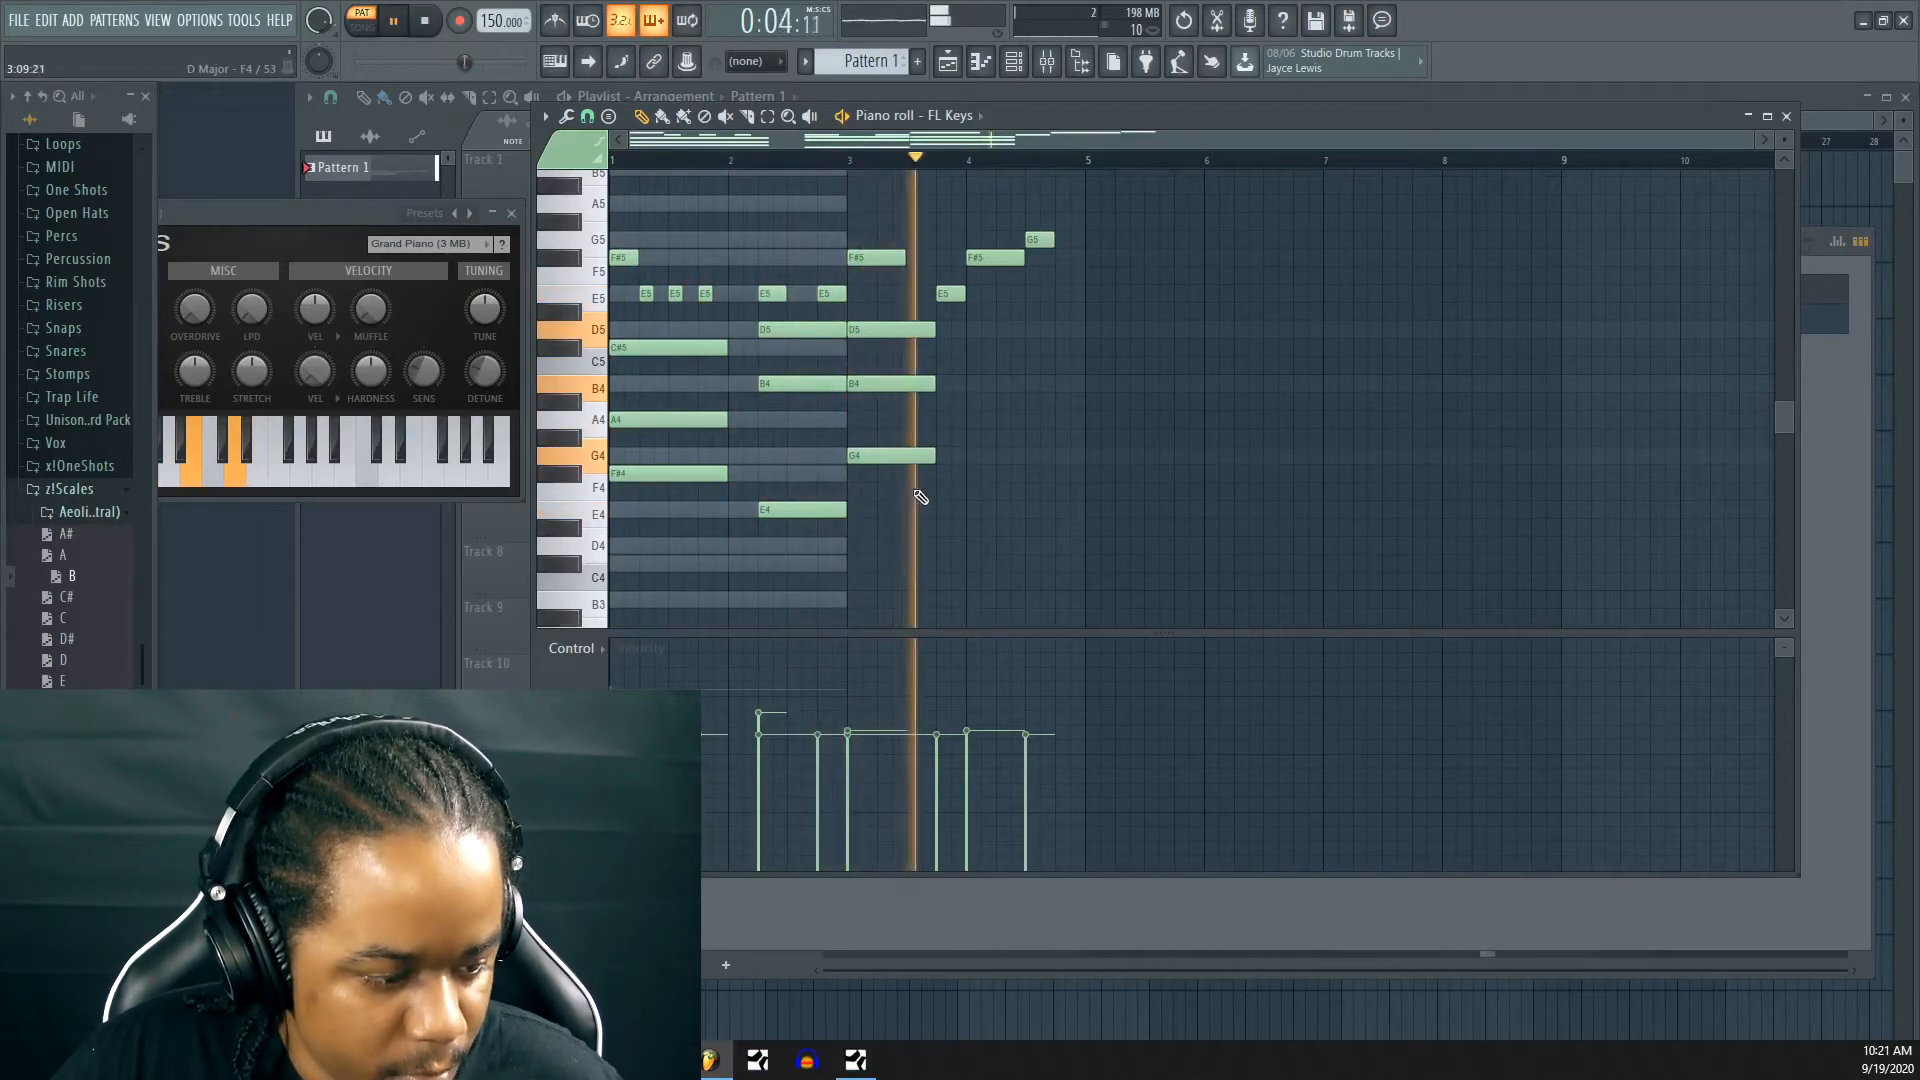
{"action": "key", "text": "space"}
Draw an F#4, C#5 and E5 chord at the start of bar 4, removing the trial A4, and audition it
{"action": "left_click", "coordinate": [966, 476]}
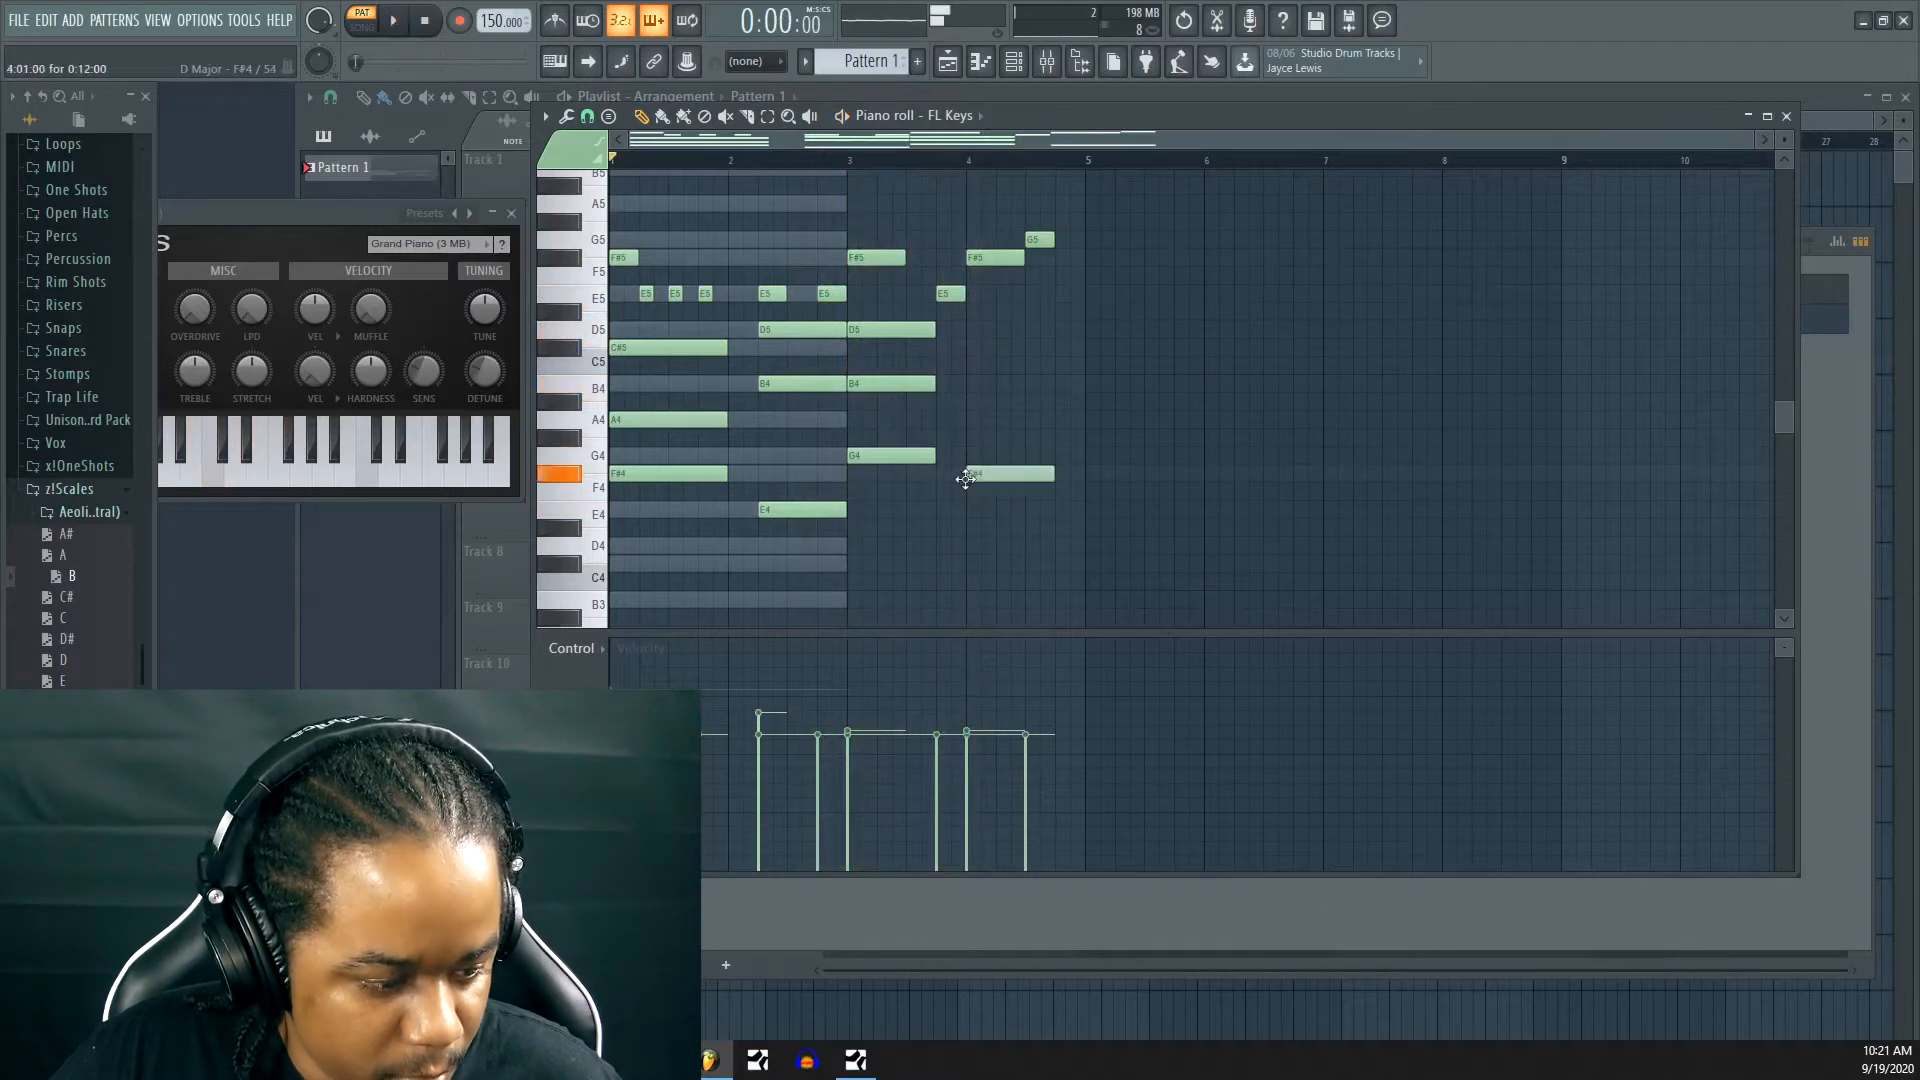
{"action": "left_click", "coordinate": [968, 421]}
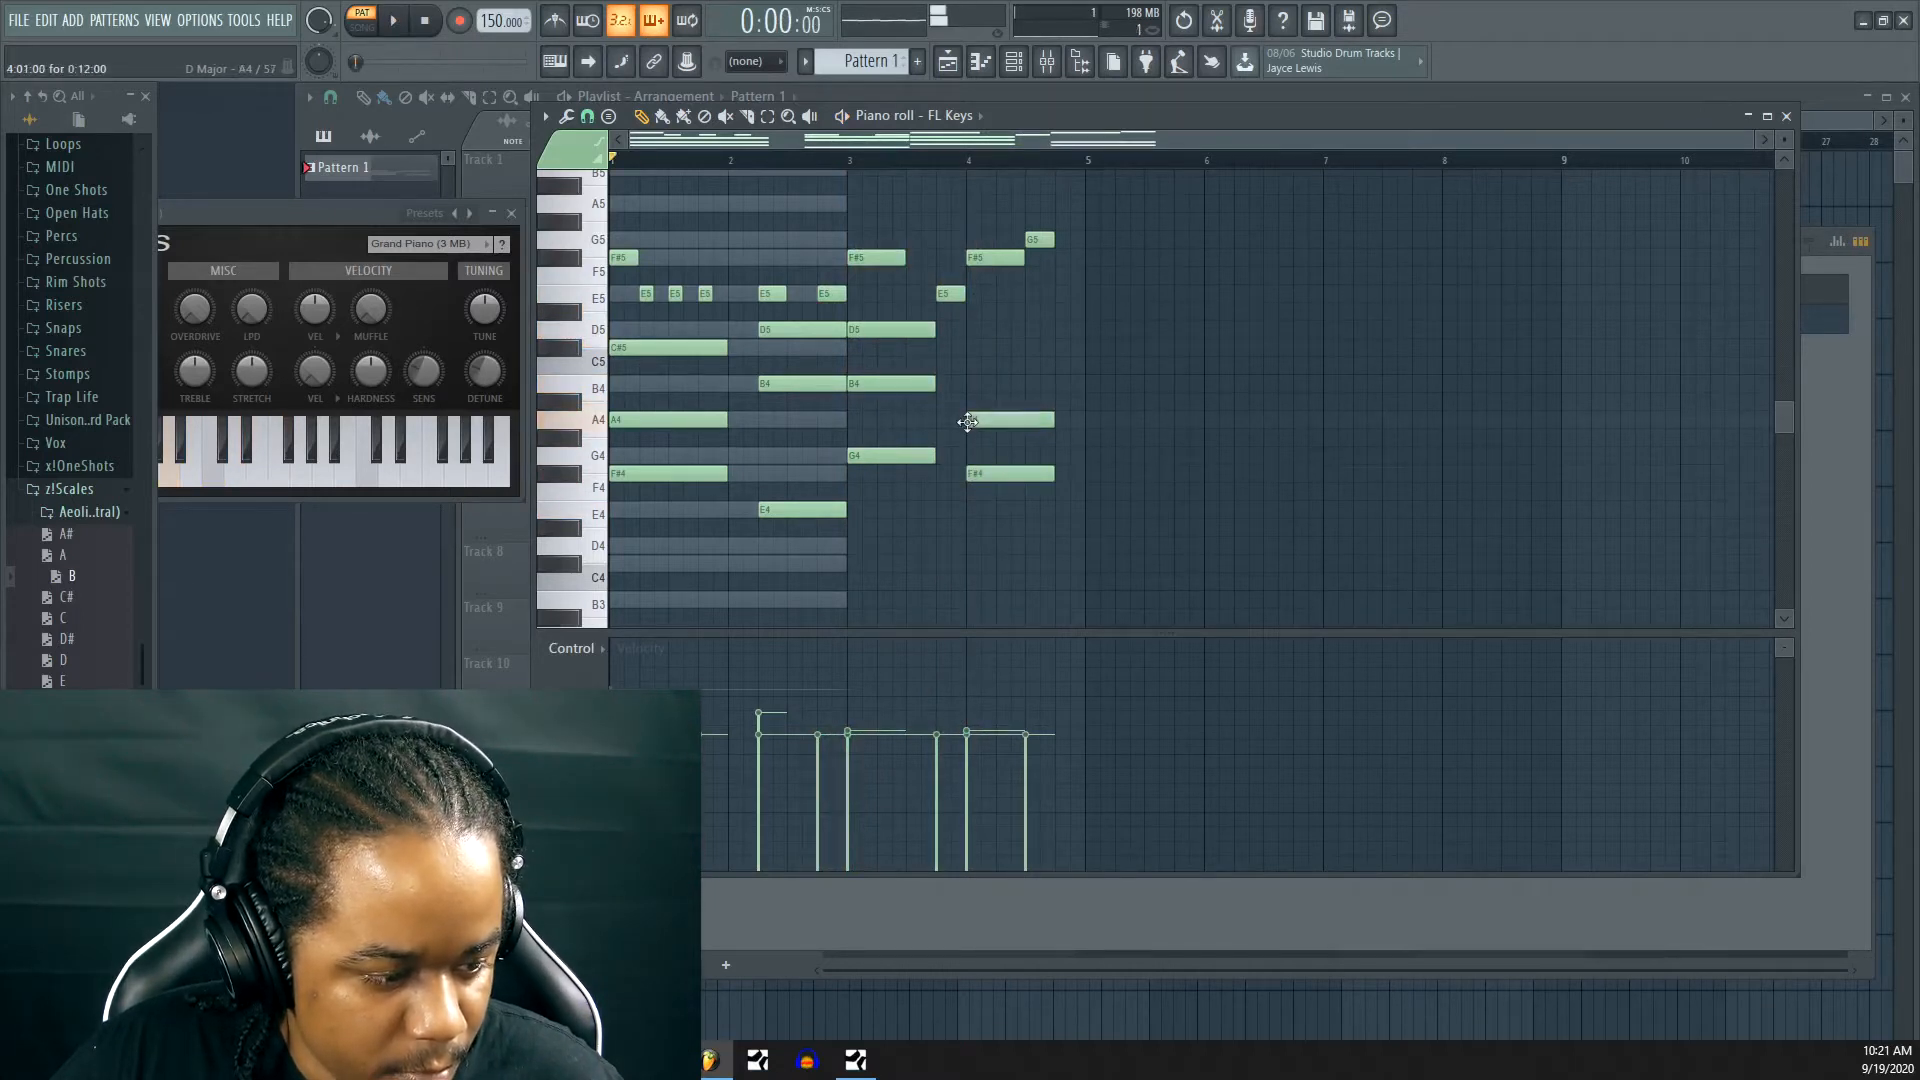
{"action": "left_click", "coordinate": [969, 347]}
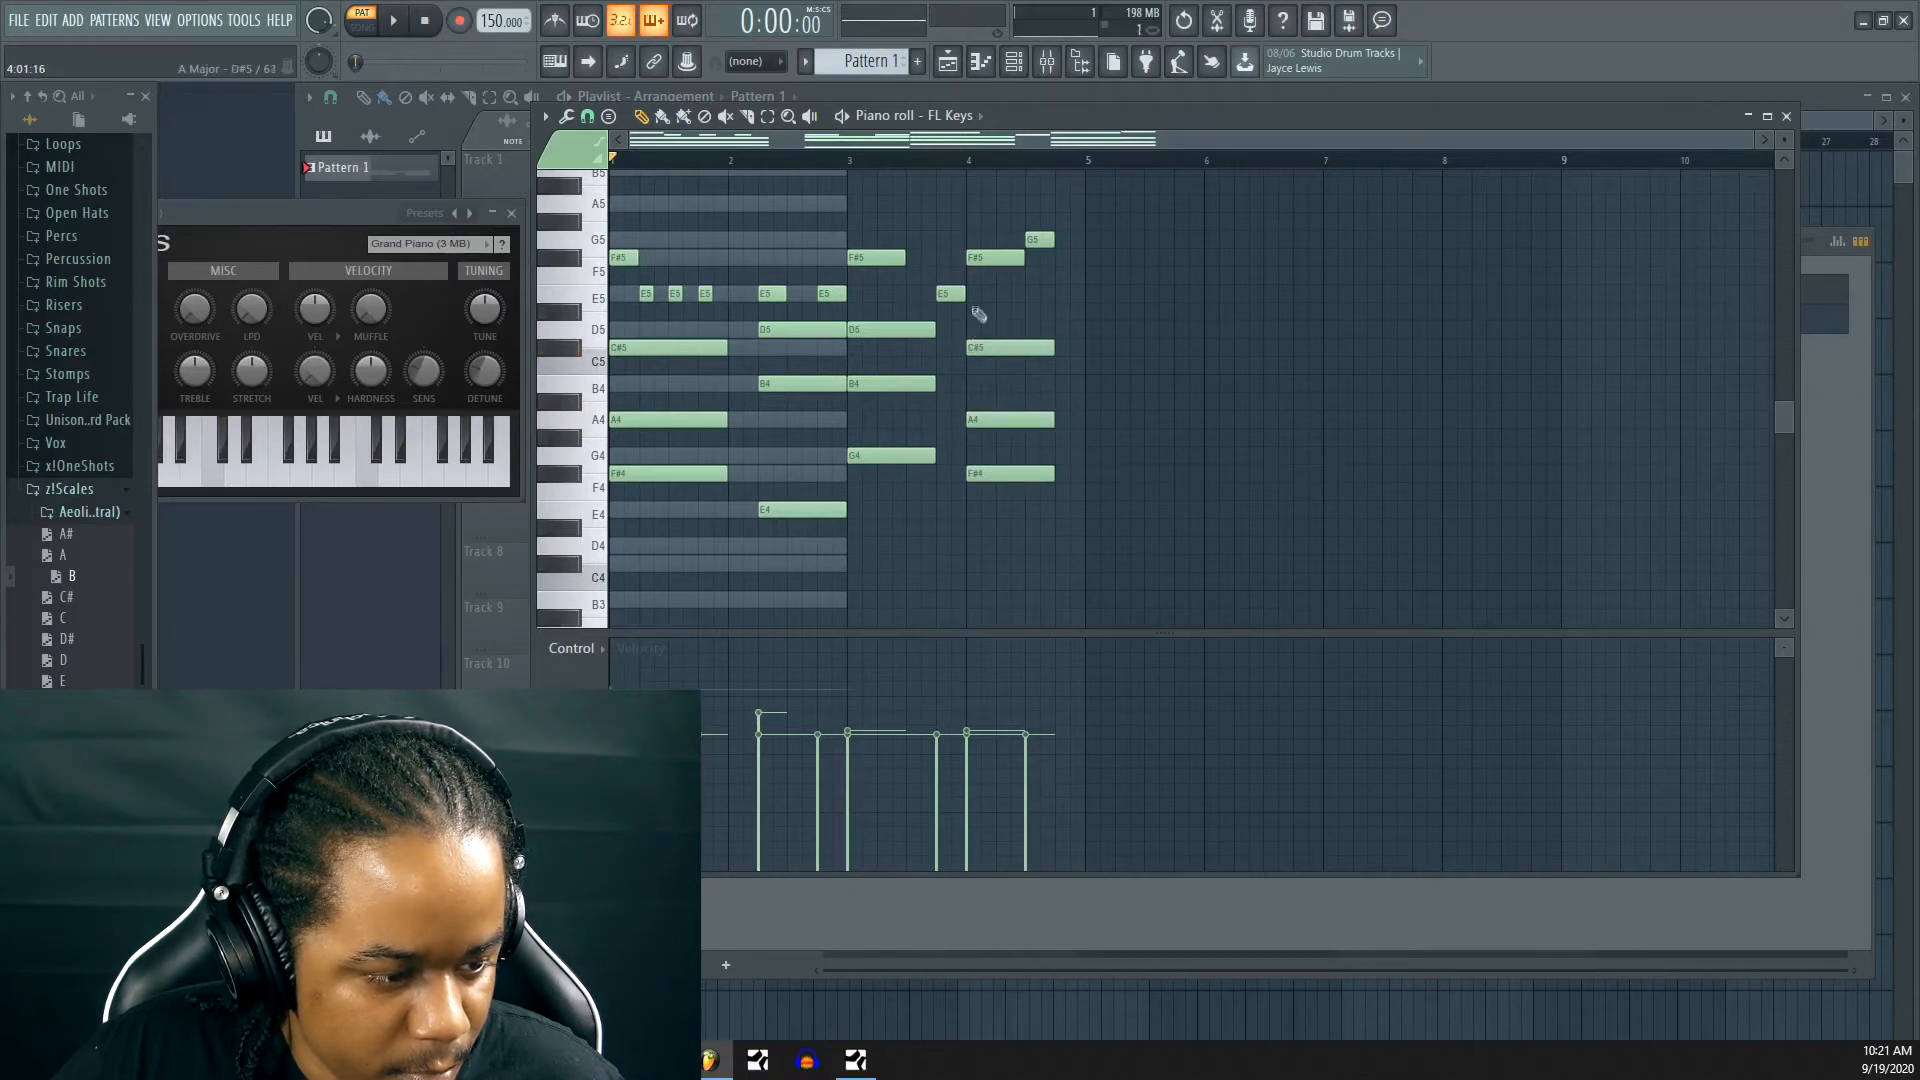
{"action": "left_click", "coordinate": [975, 294]}
{"action": "key", "text": "space"}
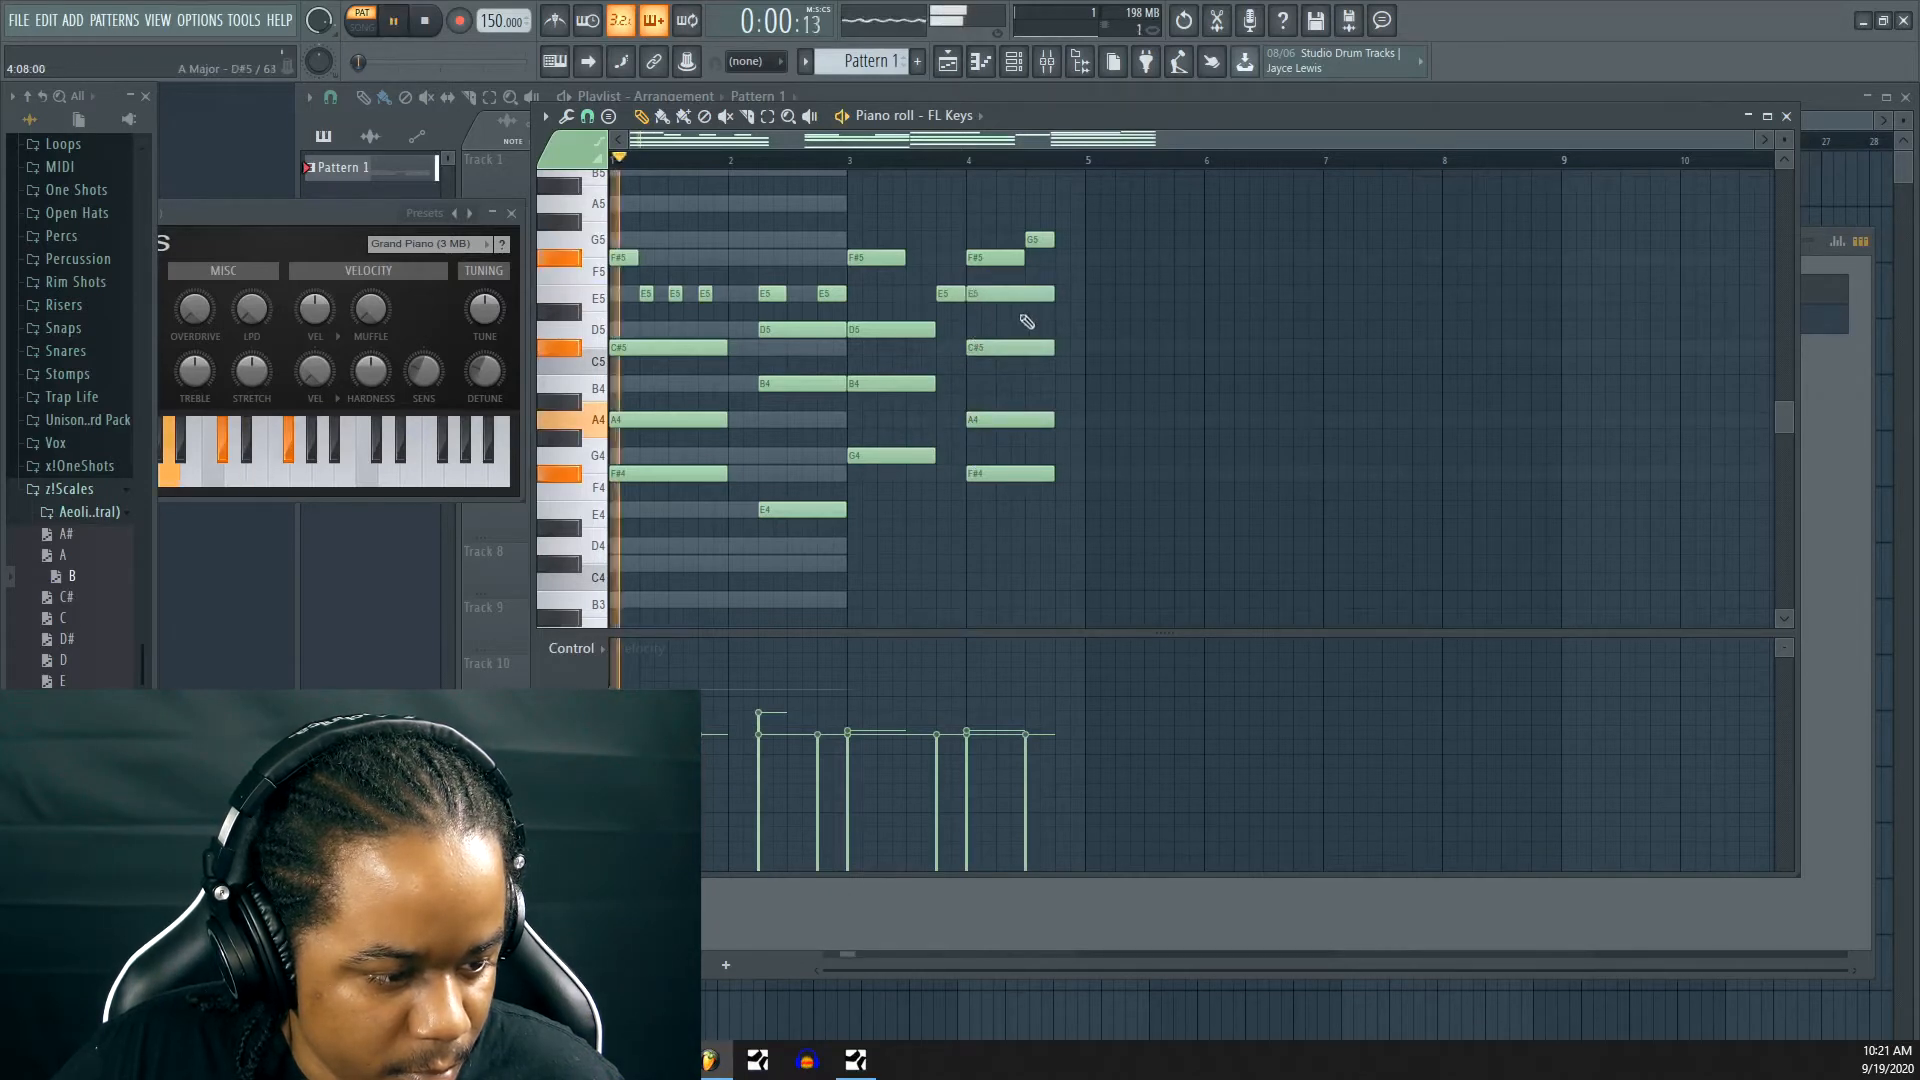
{"action": "right_click", "coordinate": [1007, 420]}
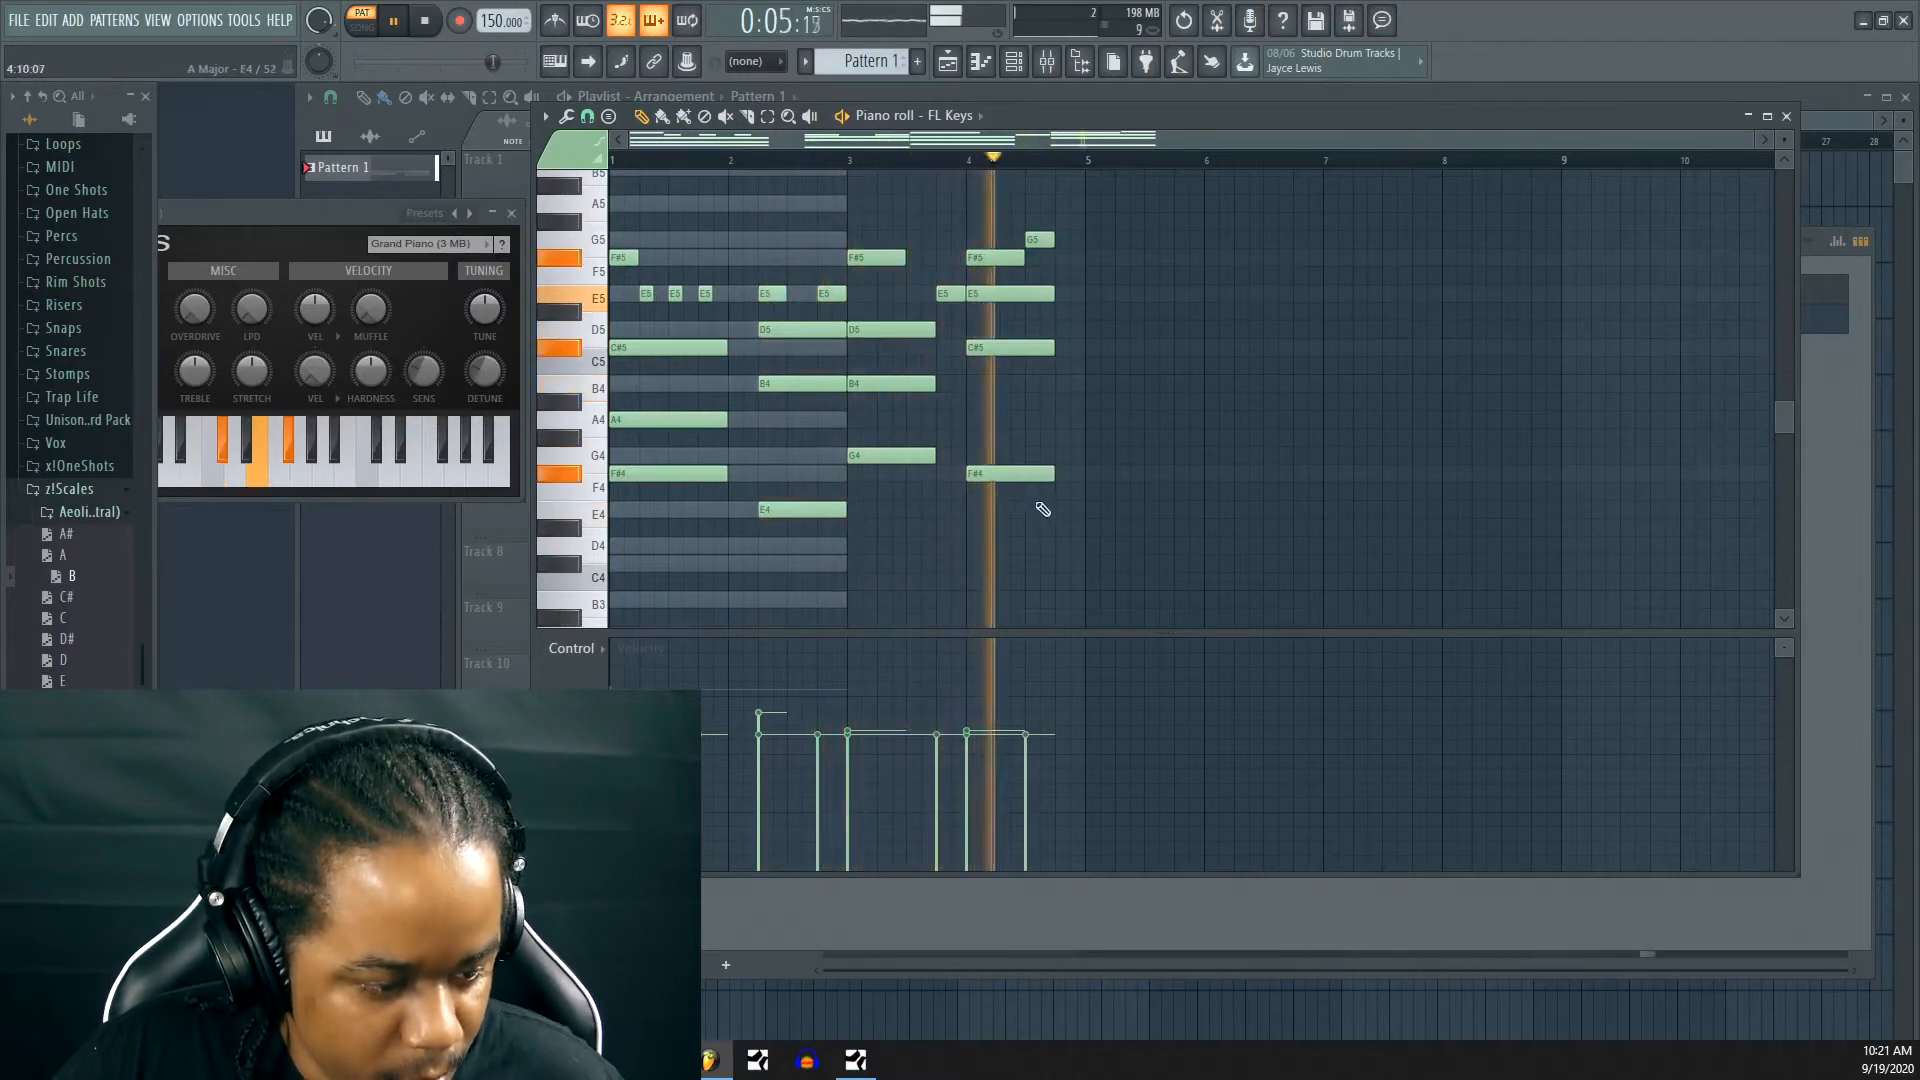
{"action": "key", "text": "space"}
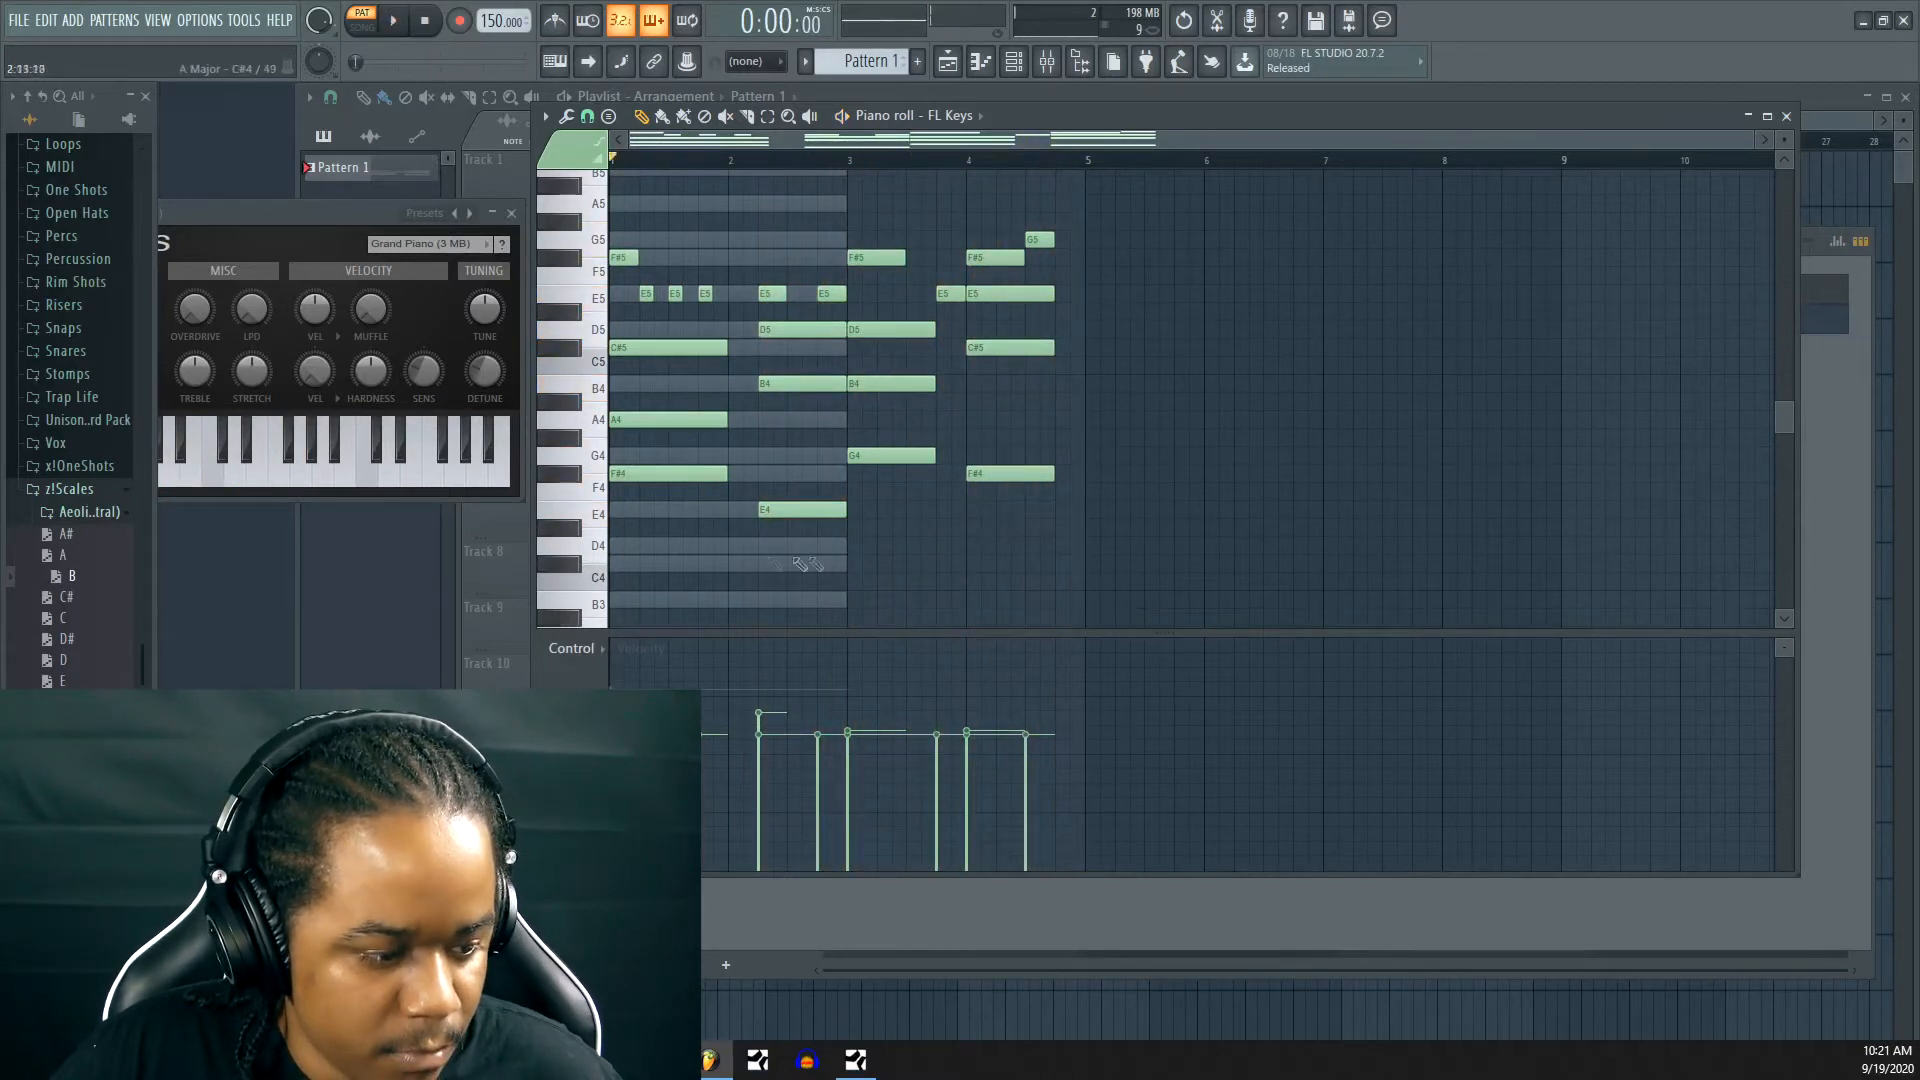
Lengthen the chords to close the gaps up to bar 5, and transpose all melody notes up one octave and audition them
{"action": "left_click_drag", "start_coordinate": [681, 517], "coordinate": [702, 346]}
{"action": "left_click_drag", "start_coordinate": [615, 233], "coordinate": [950, 299]}
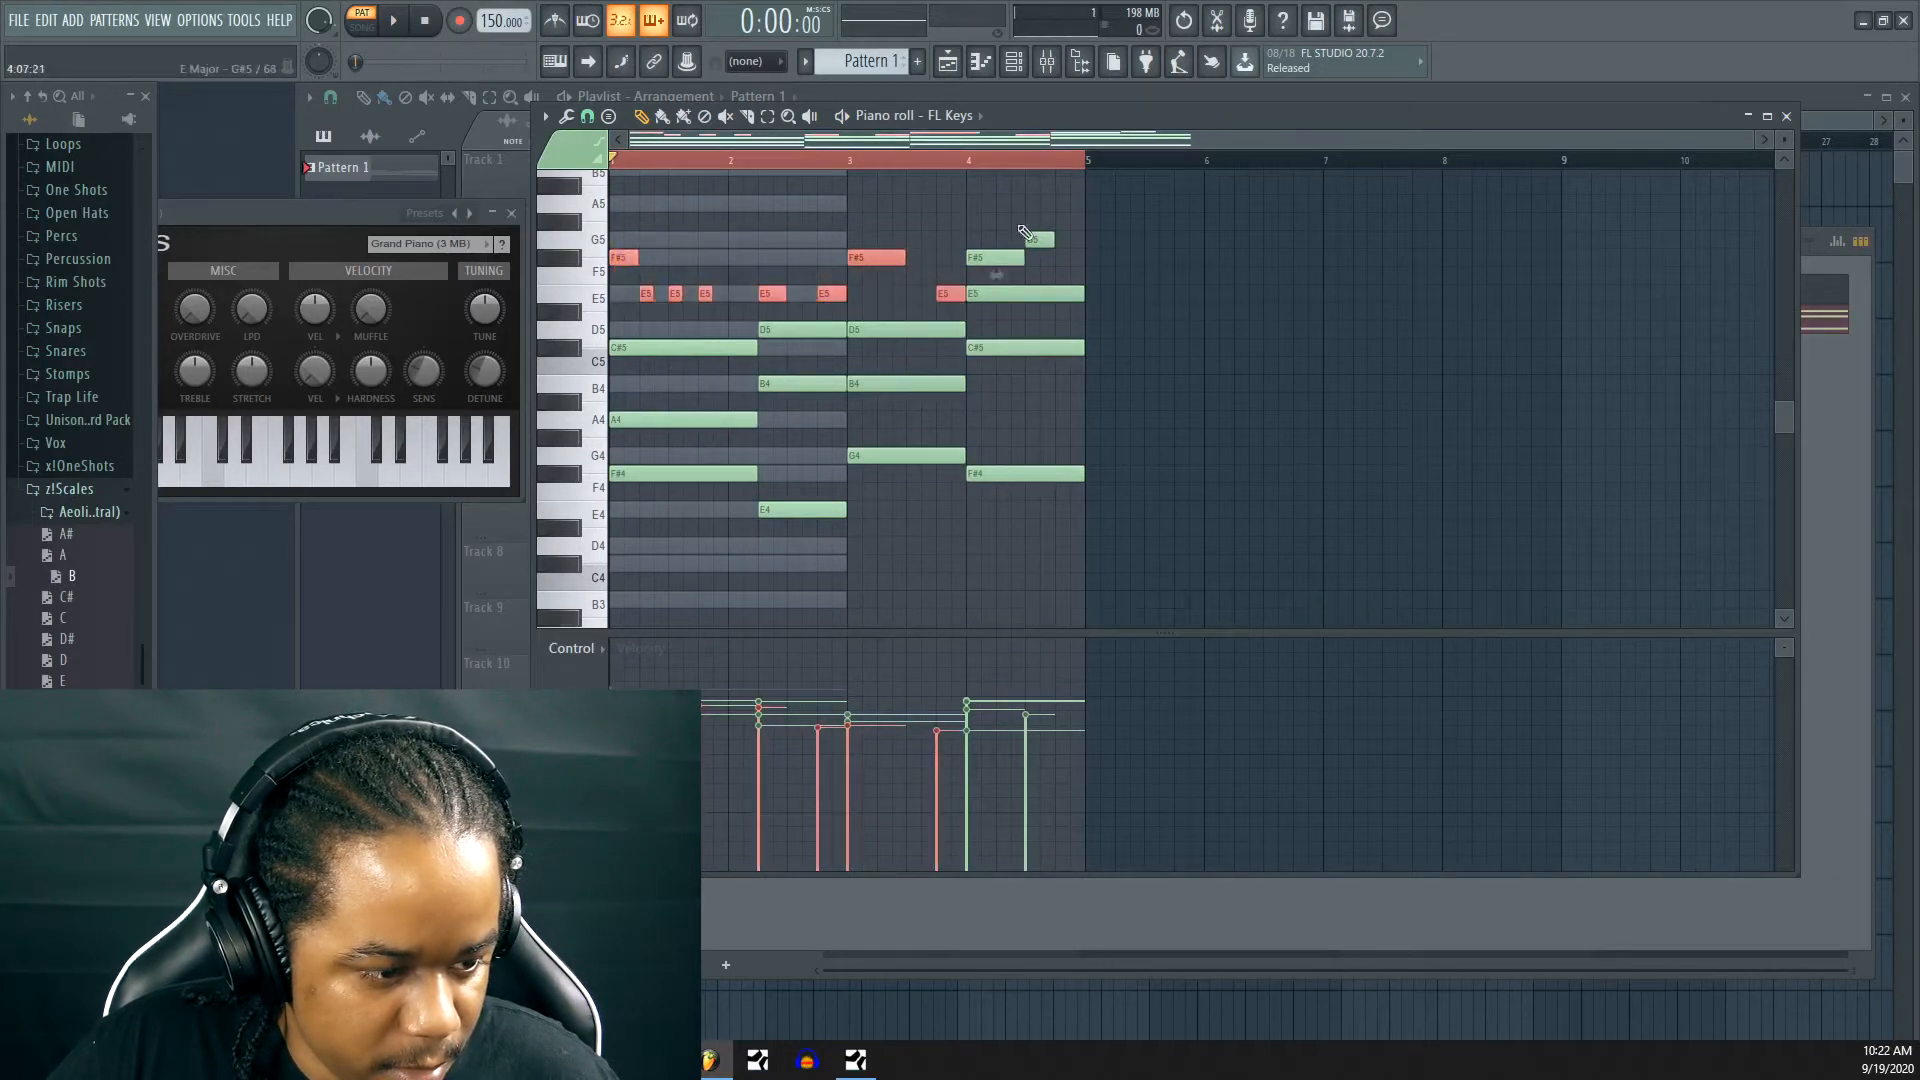
{"action": "left_click_drag", "start_coordinate": [978, 214], "coordinate": [1075, 258]}
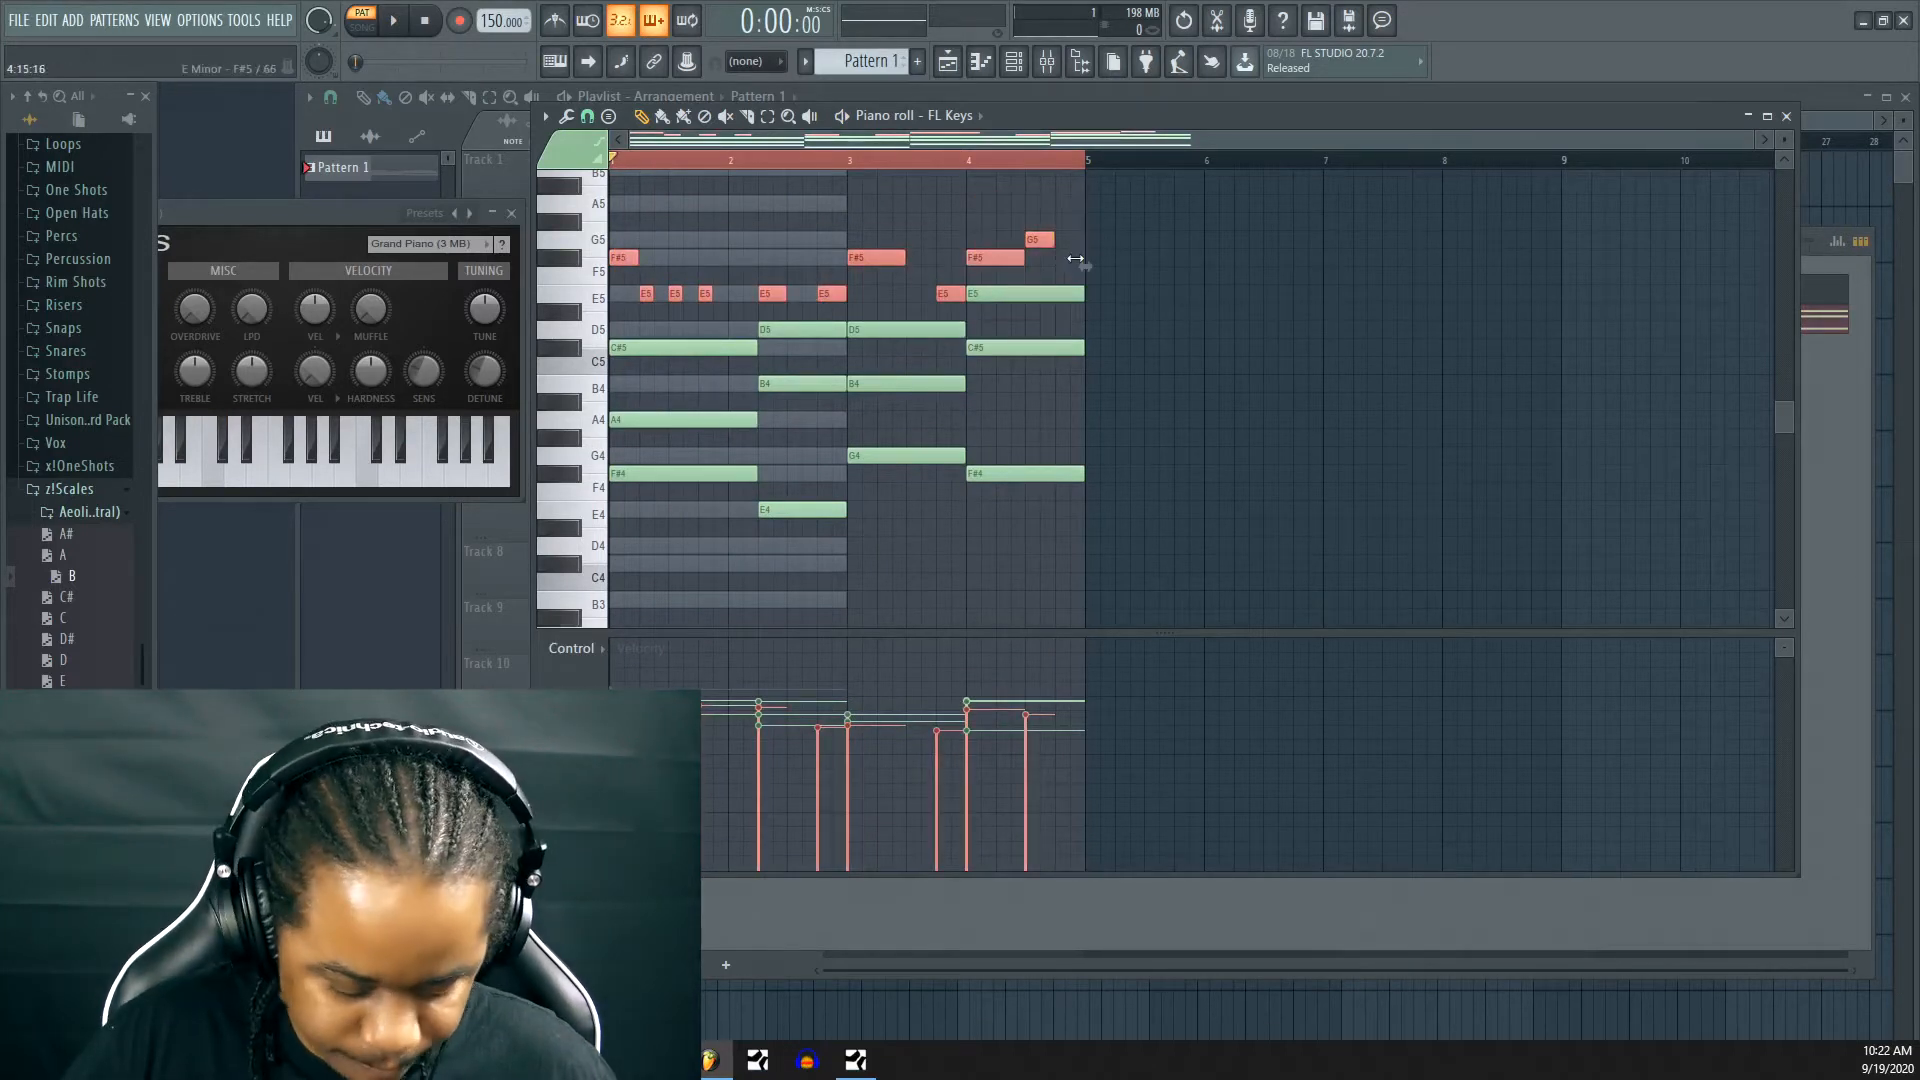
{"action": "key", "text": "ctrl+Up"}
{"action": "key", "text": "space"}
{"action": "scroll", "coordinate": [1147, 293], "scroll_direction": "up", "scroll_amount": 3}
{"action": "left_click", "coordinate": [1137, 285], "text": "ctrl"}
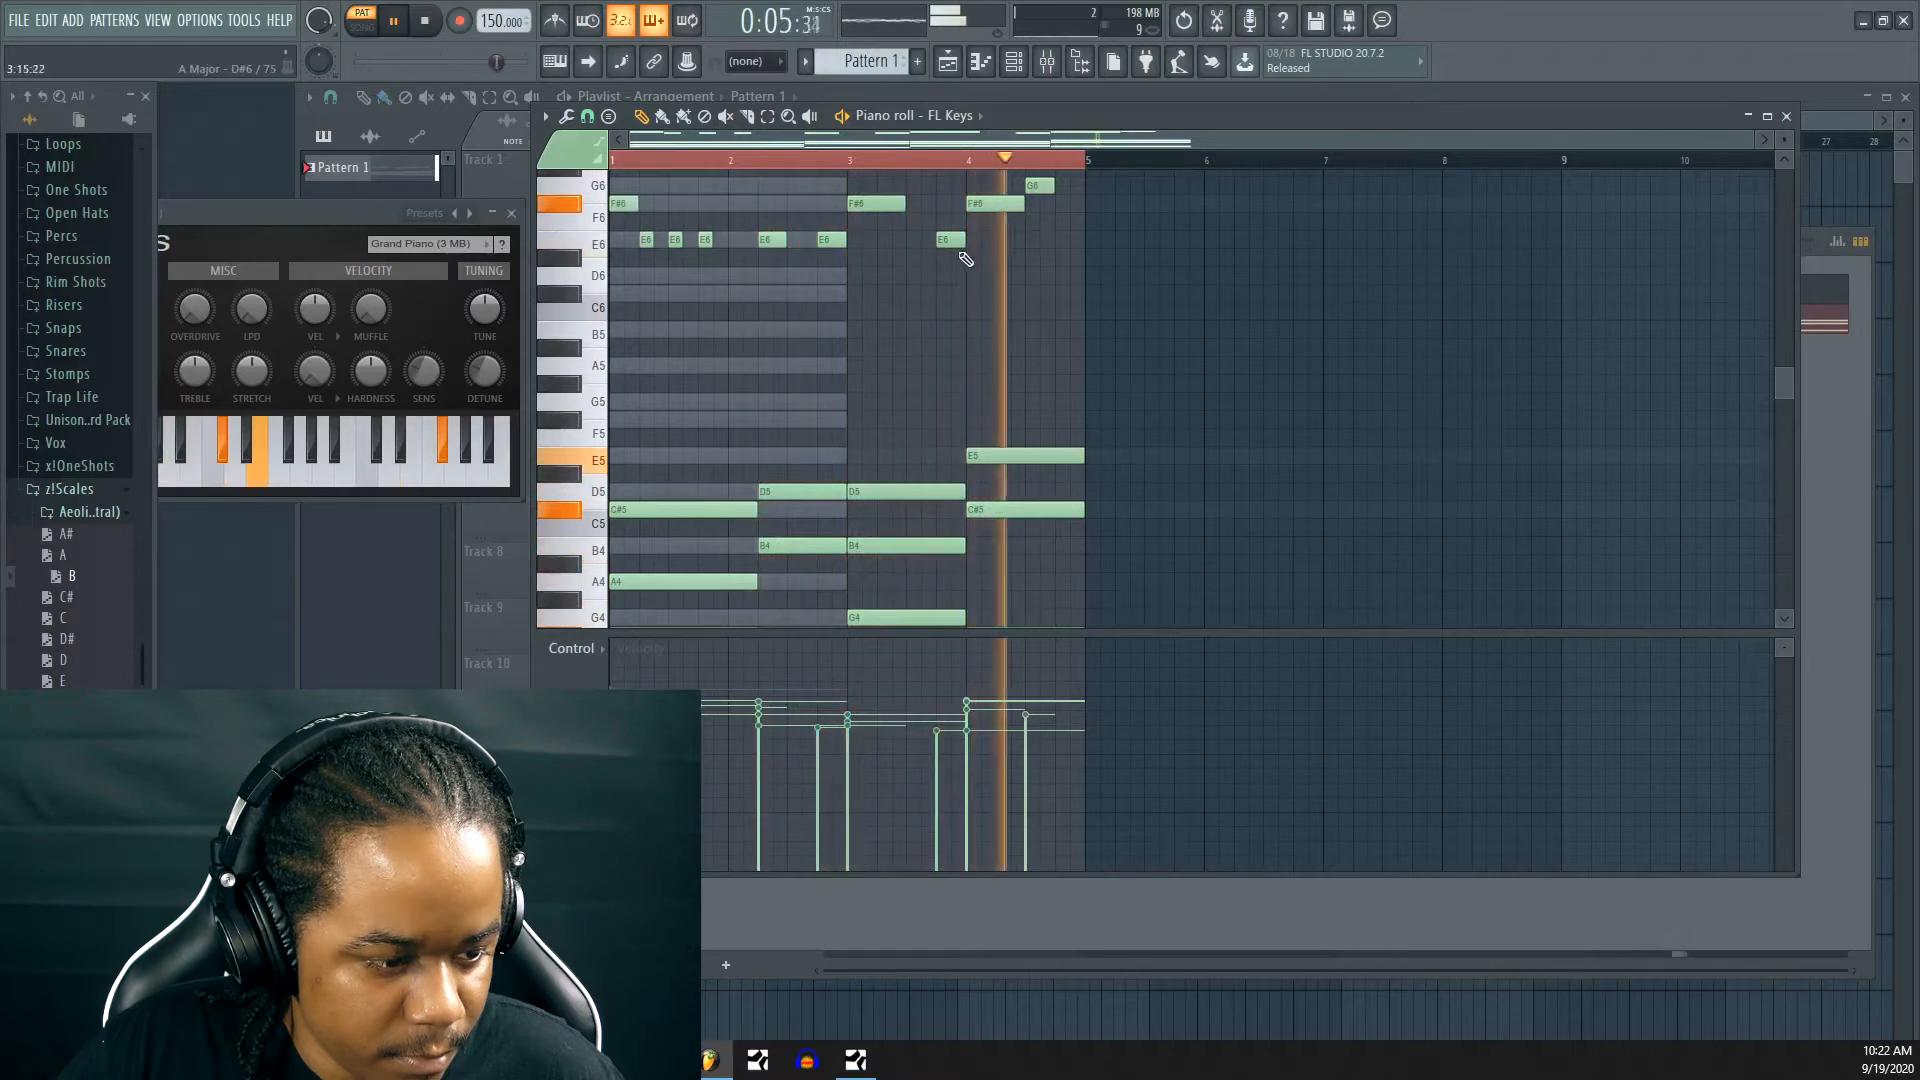
Duplicate the whole four-bar melody and chord section into bars 5 to 8
{"action": "key", "text": "ctrl+a"}
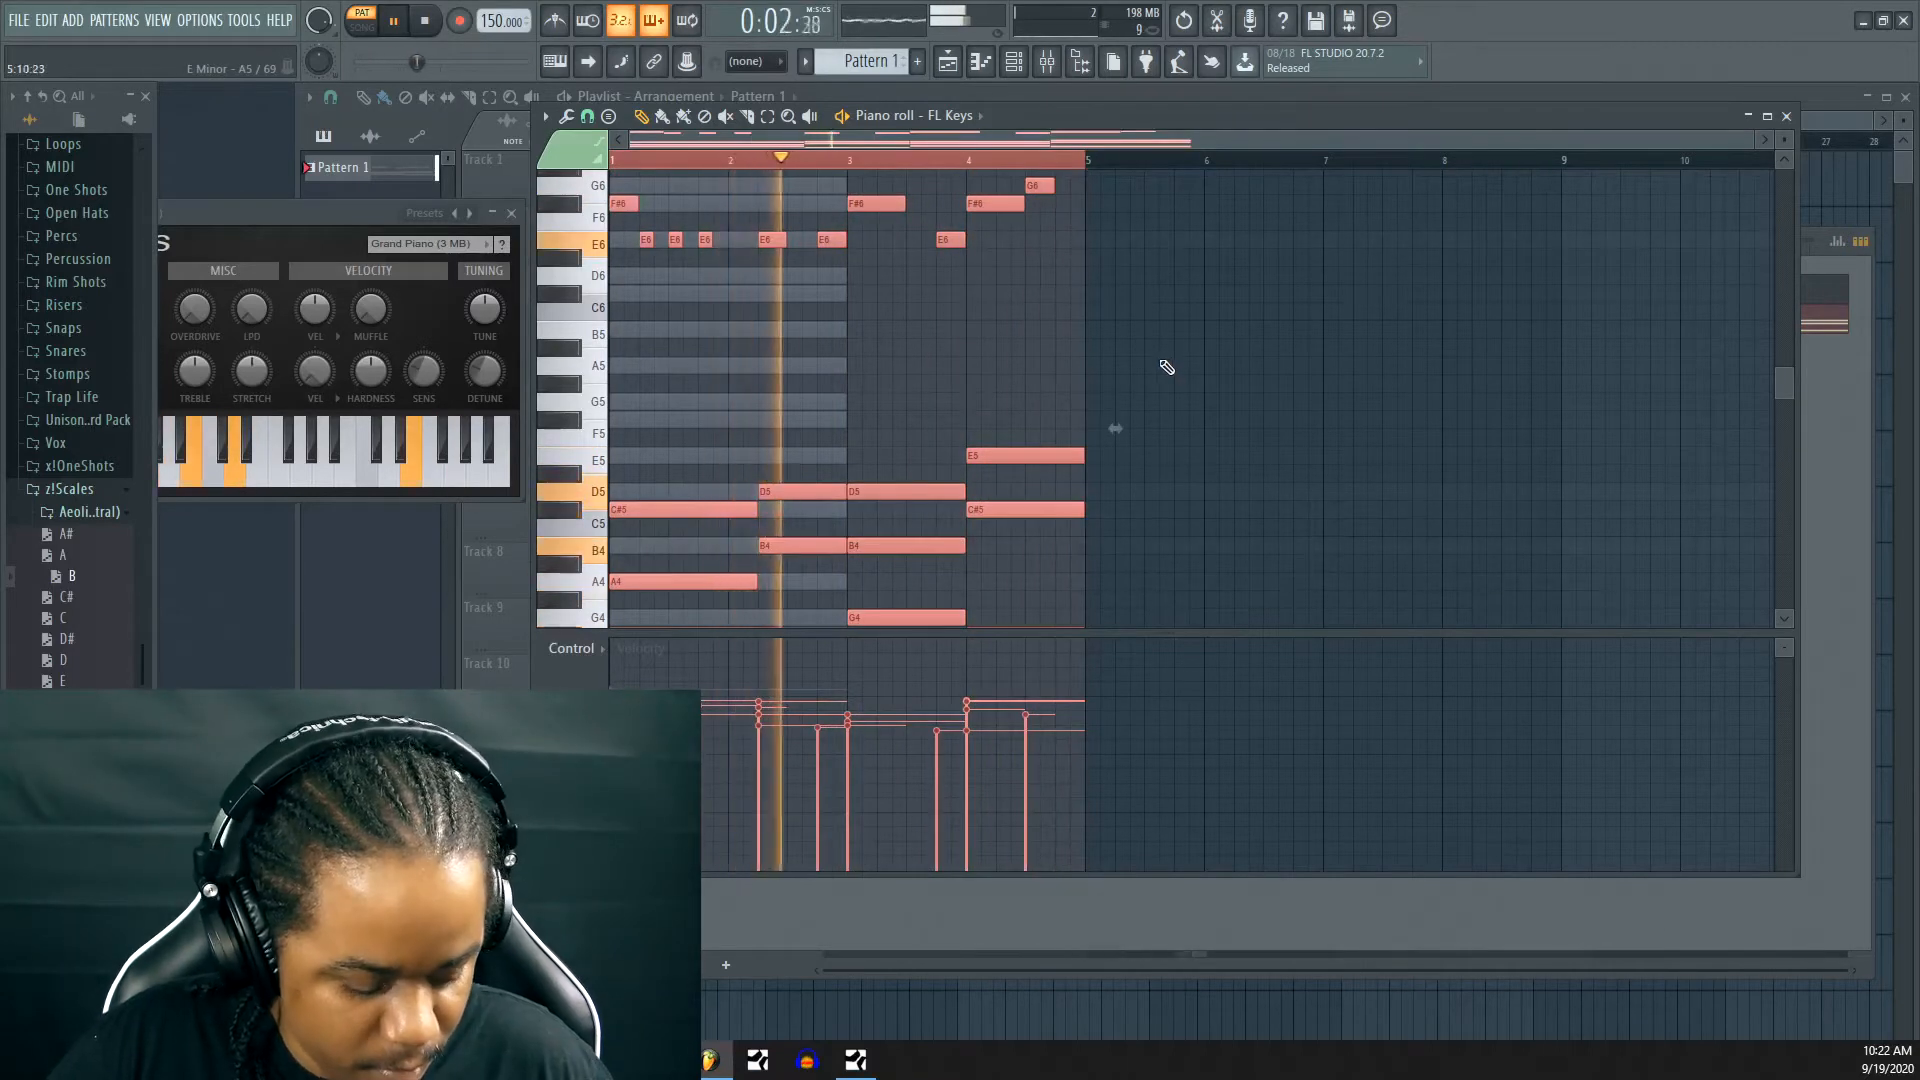
{"action": "key", "text": "ctrl+b"}
{"action": "key", "text": "ctrl+d"}
{"action": "scroll", "coordinate": [1603, 244], "scroll_direction": "up", "scroll_amount": 2}
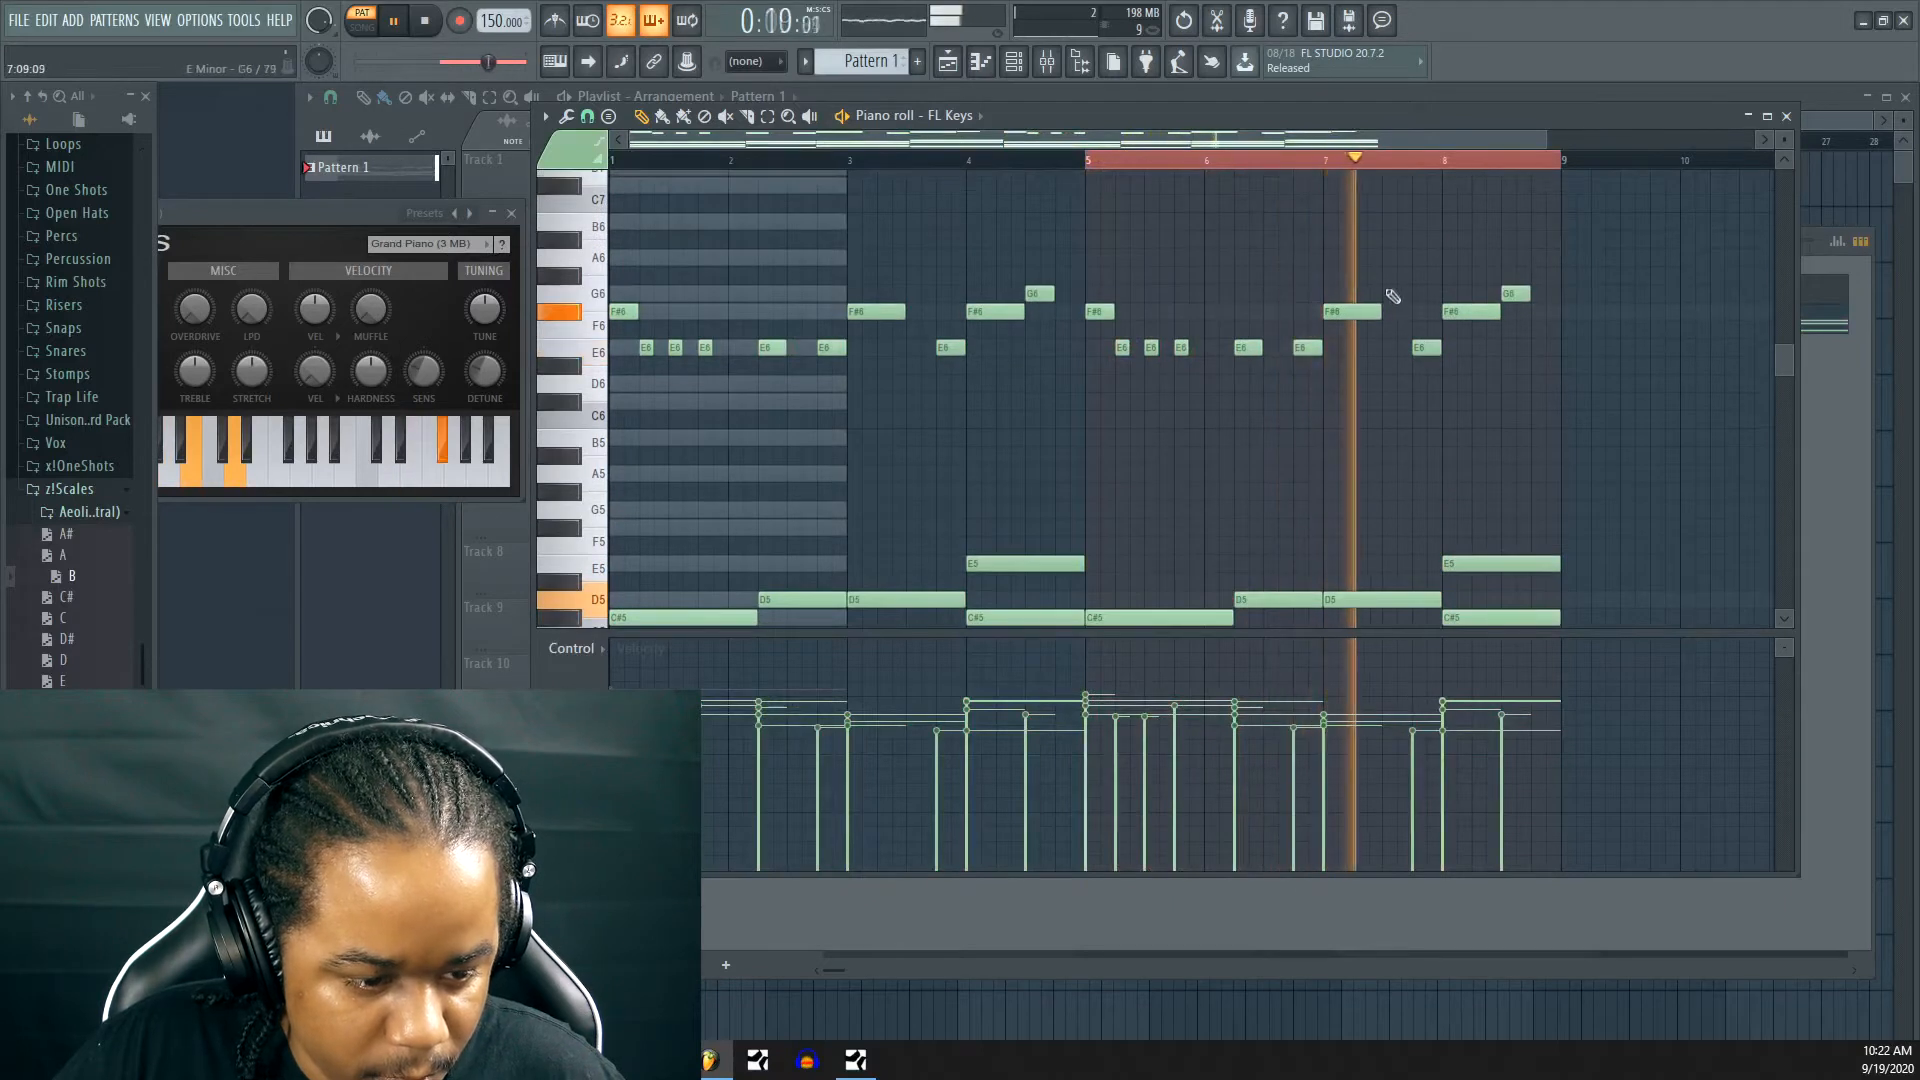
Add a one-beat A6 note on the third beat of bar 7, and remove the trial F#6 note after it
{"action": "left_click", "coordinate": [1393, 275]}
{"action": "mouse_move", "coordinate": [1442, 263]}
{"action": "left_mouse_down"}
{"action": "mouse_move", "coordinate": [1460, 261]}
{"action": "mouse_move", "coordinate": [1441, 264]}
{"action": "left_mouse_up"}
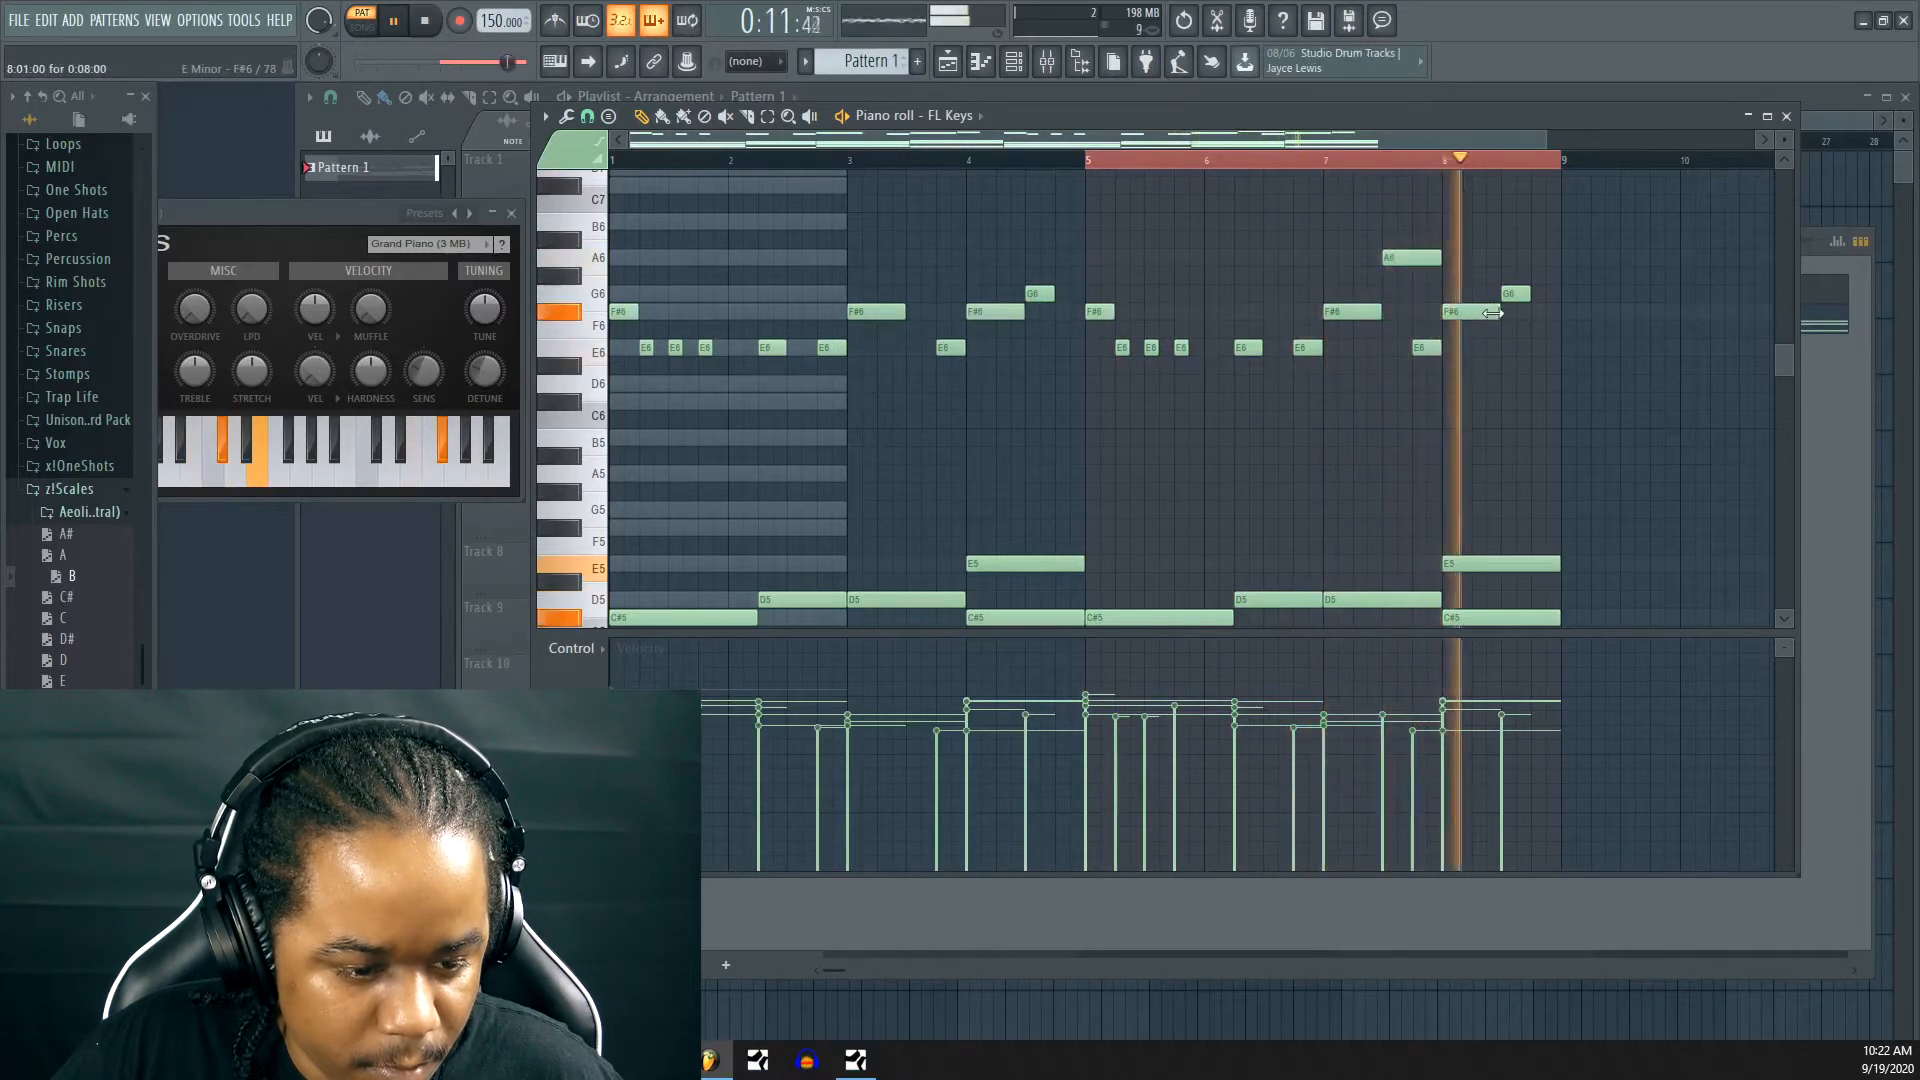
{"action": "left_click_drag", "start_coordinate": [1440, 257], "coordinate": [1398, 258]}
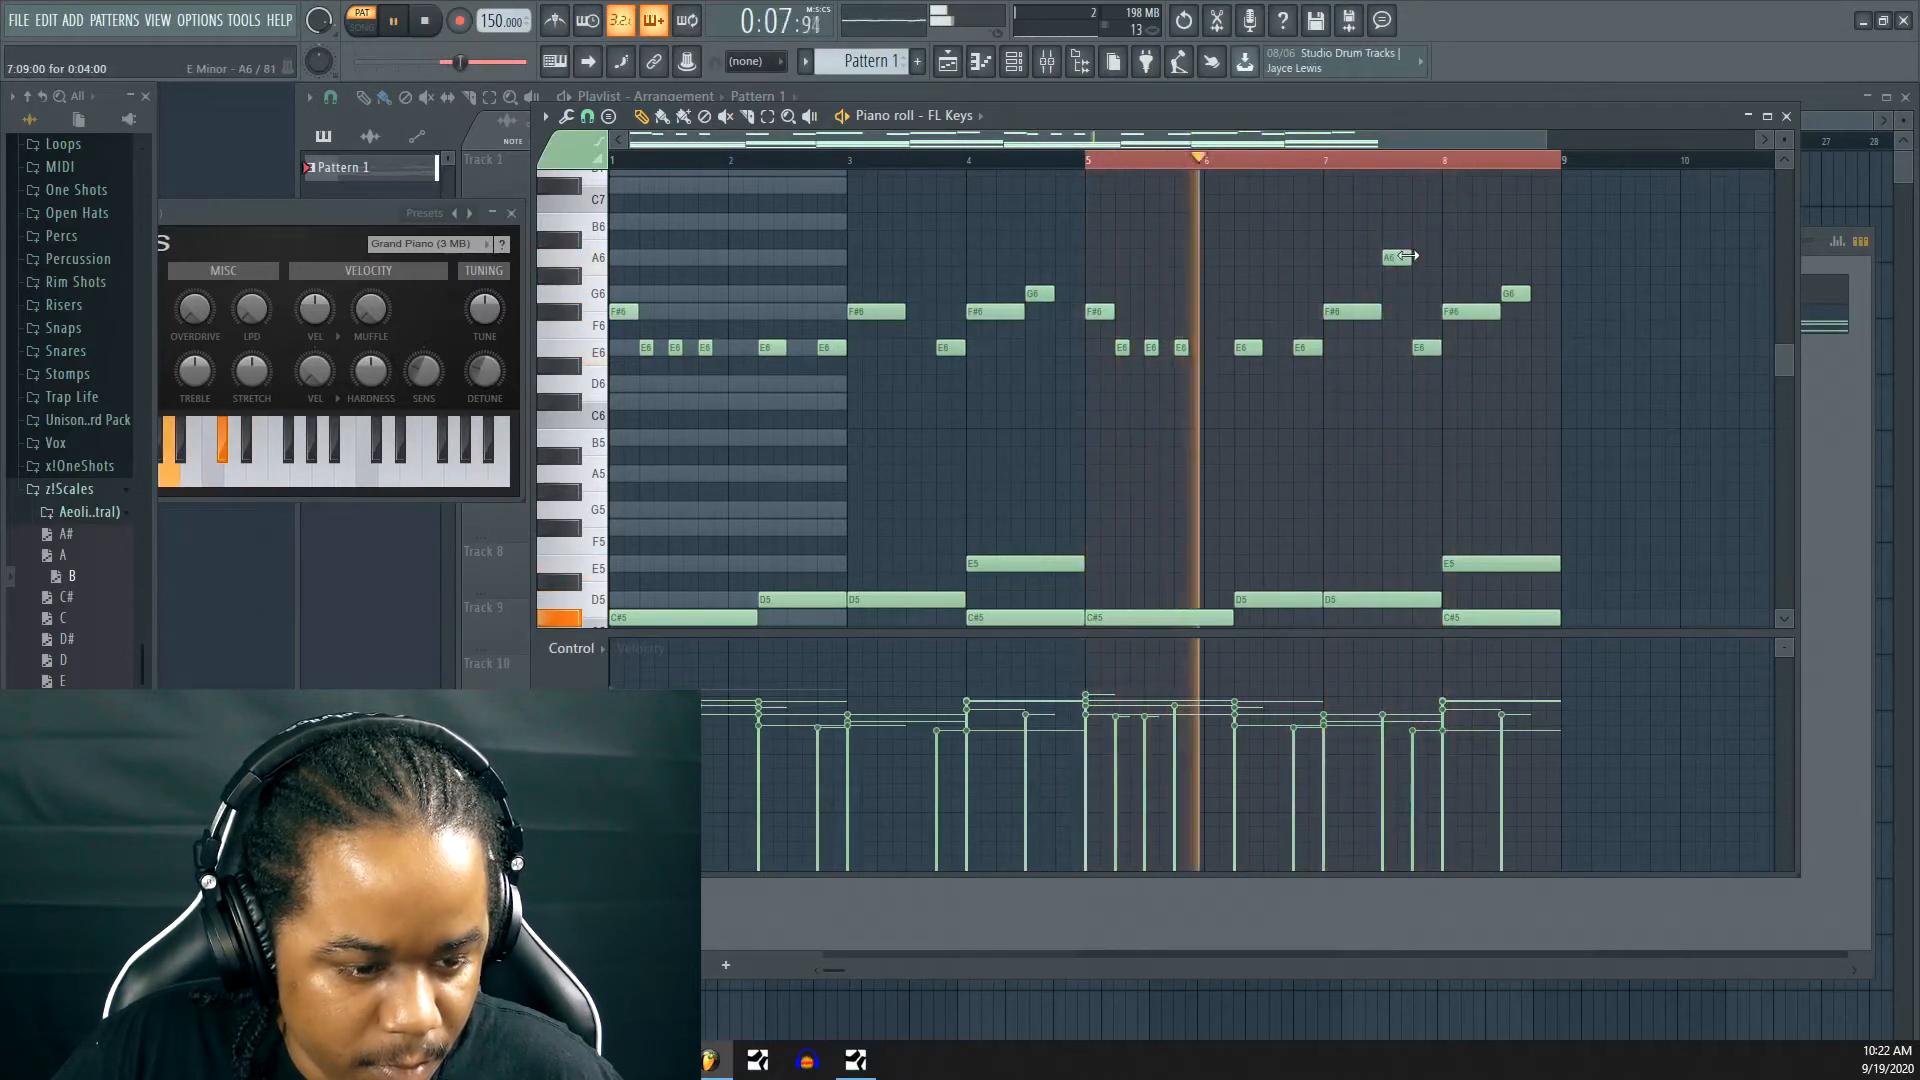
{"action": "left_click", "coordinate": [1403, 311]}
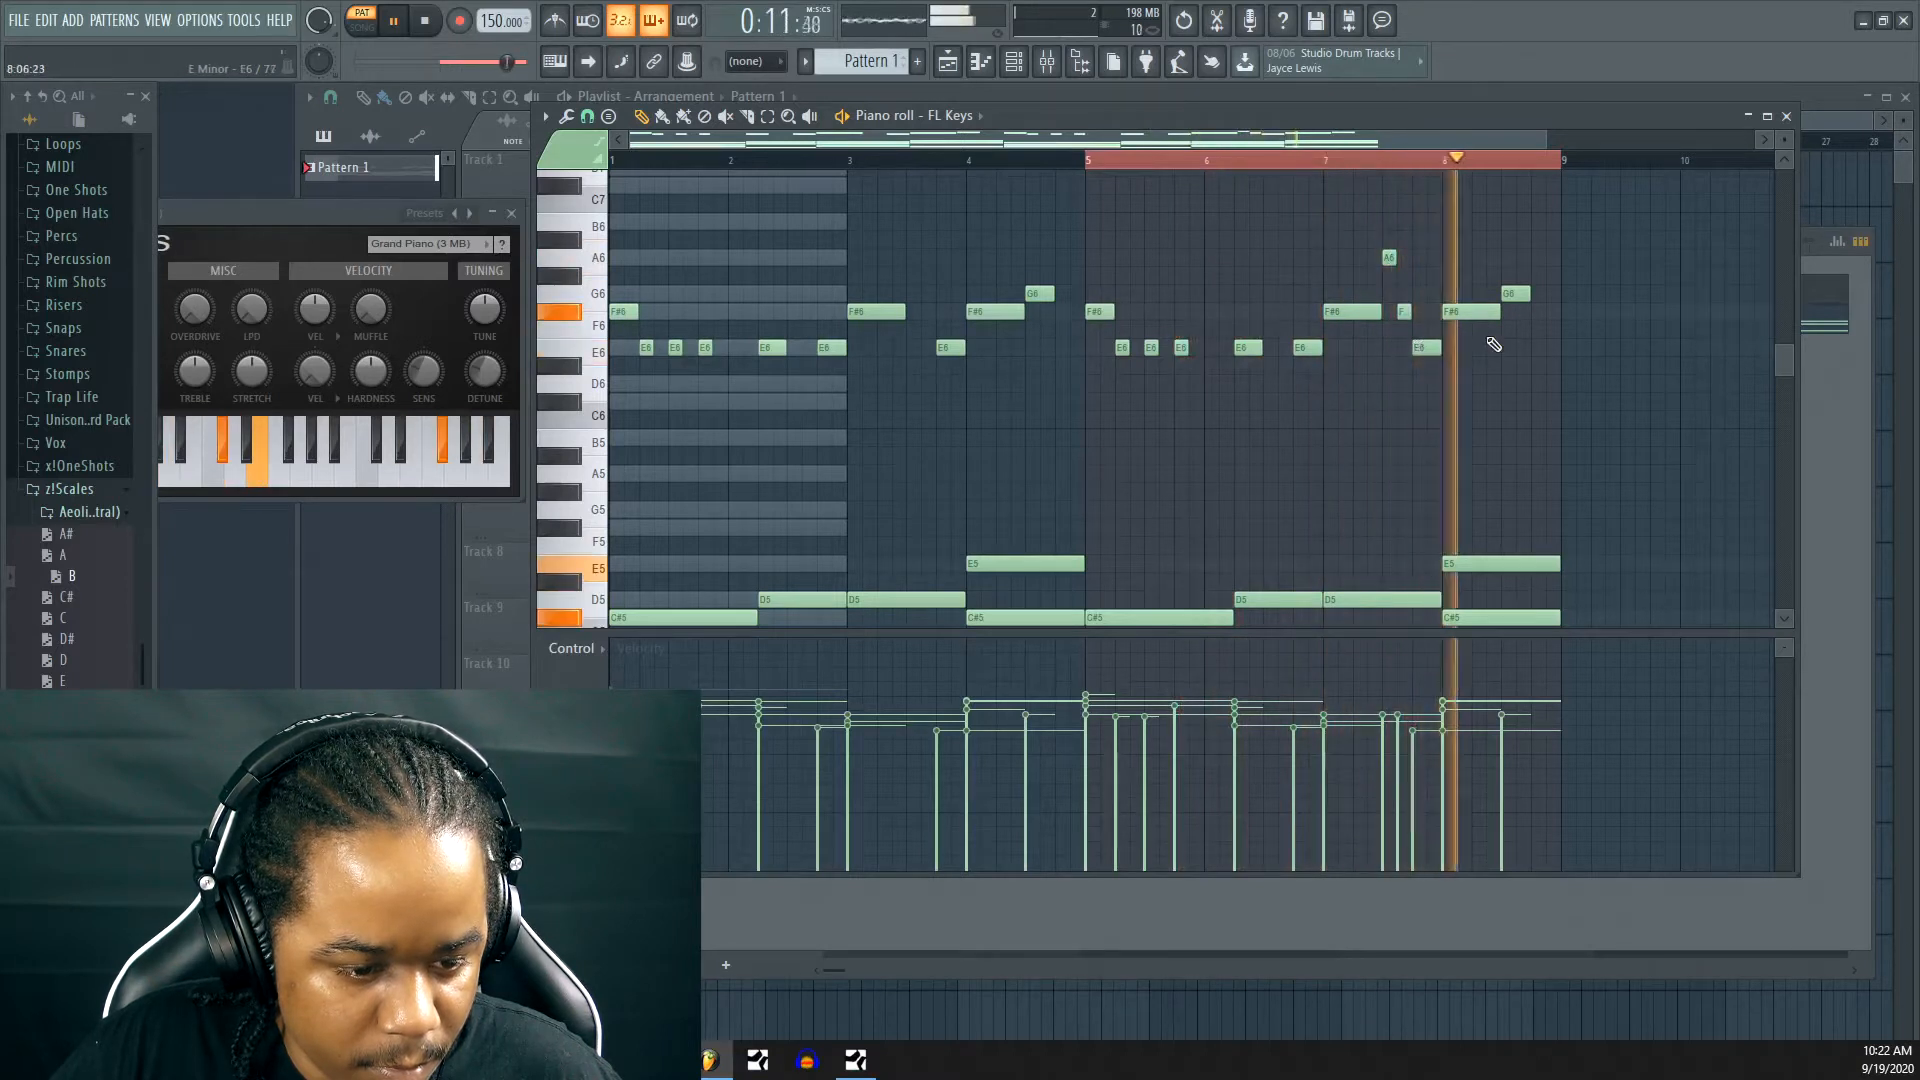
{"action": "right_click", "coordinate": [1403, 311]}
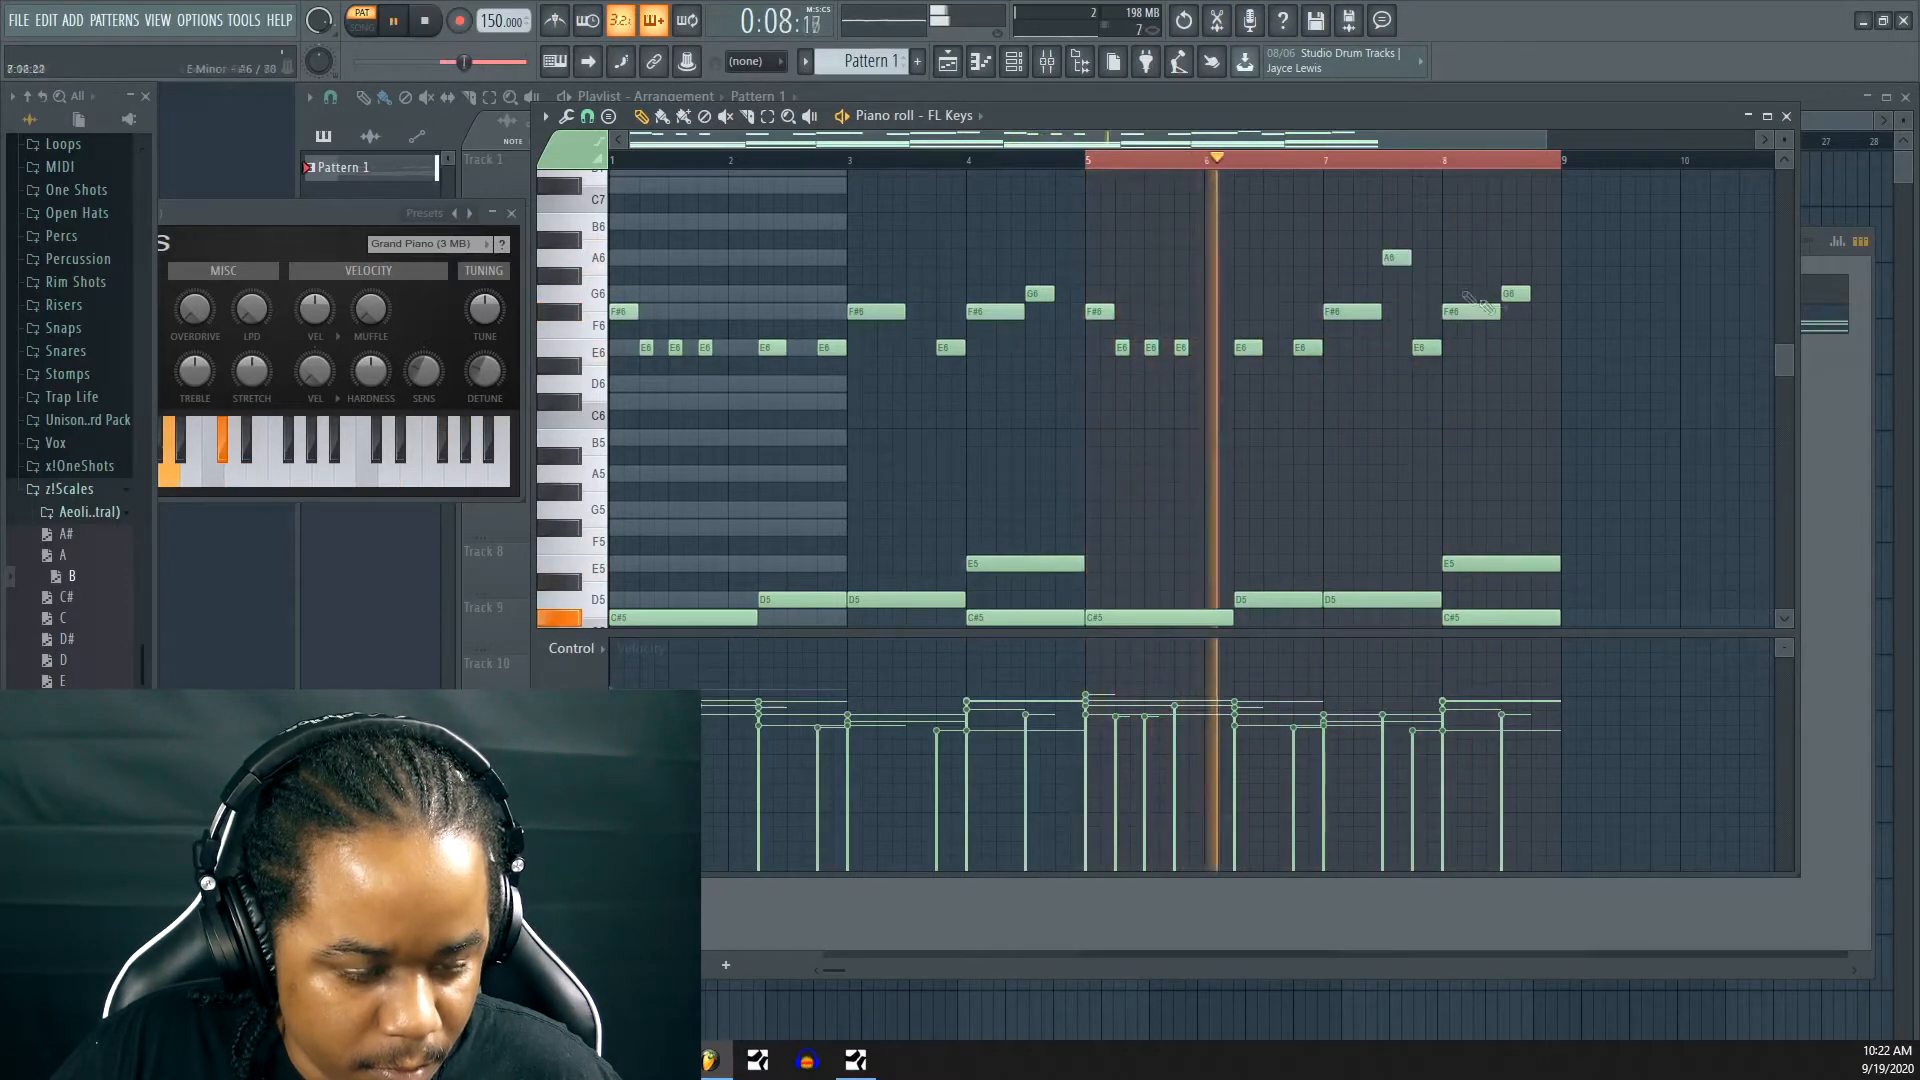
Add half-beat A6 and B6 notes climbing through the last beat of bar 8, and play back from an earlier bar
{"action": "left_click", "coordinate": [1533, 274]}
{"action": "left_click_drag", "start_coordinate": [1531, 270], "coordinate": [1541, 256]}
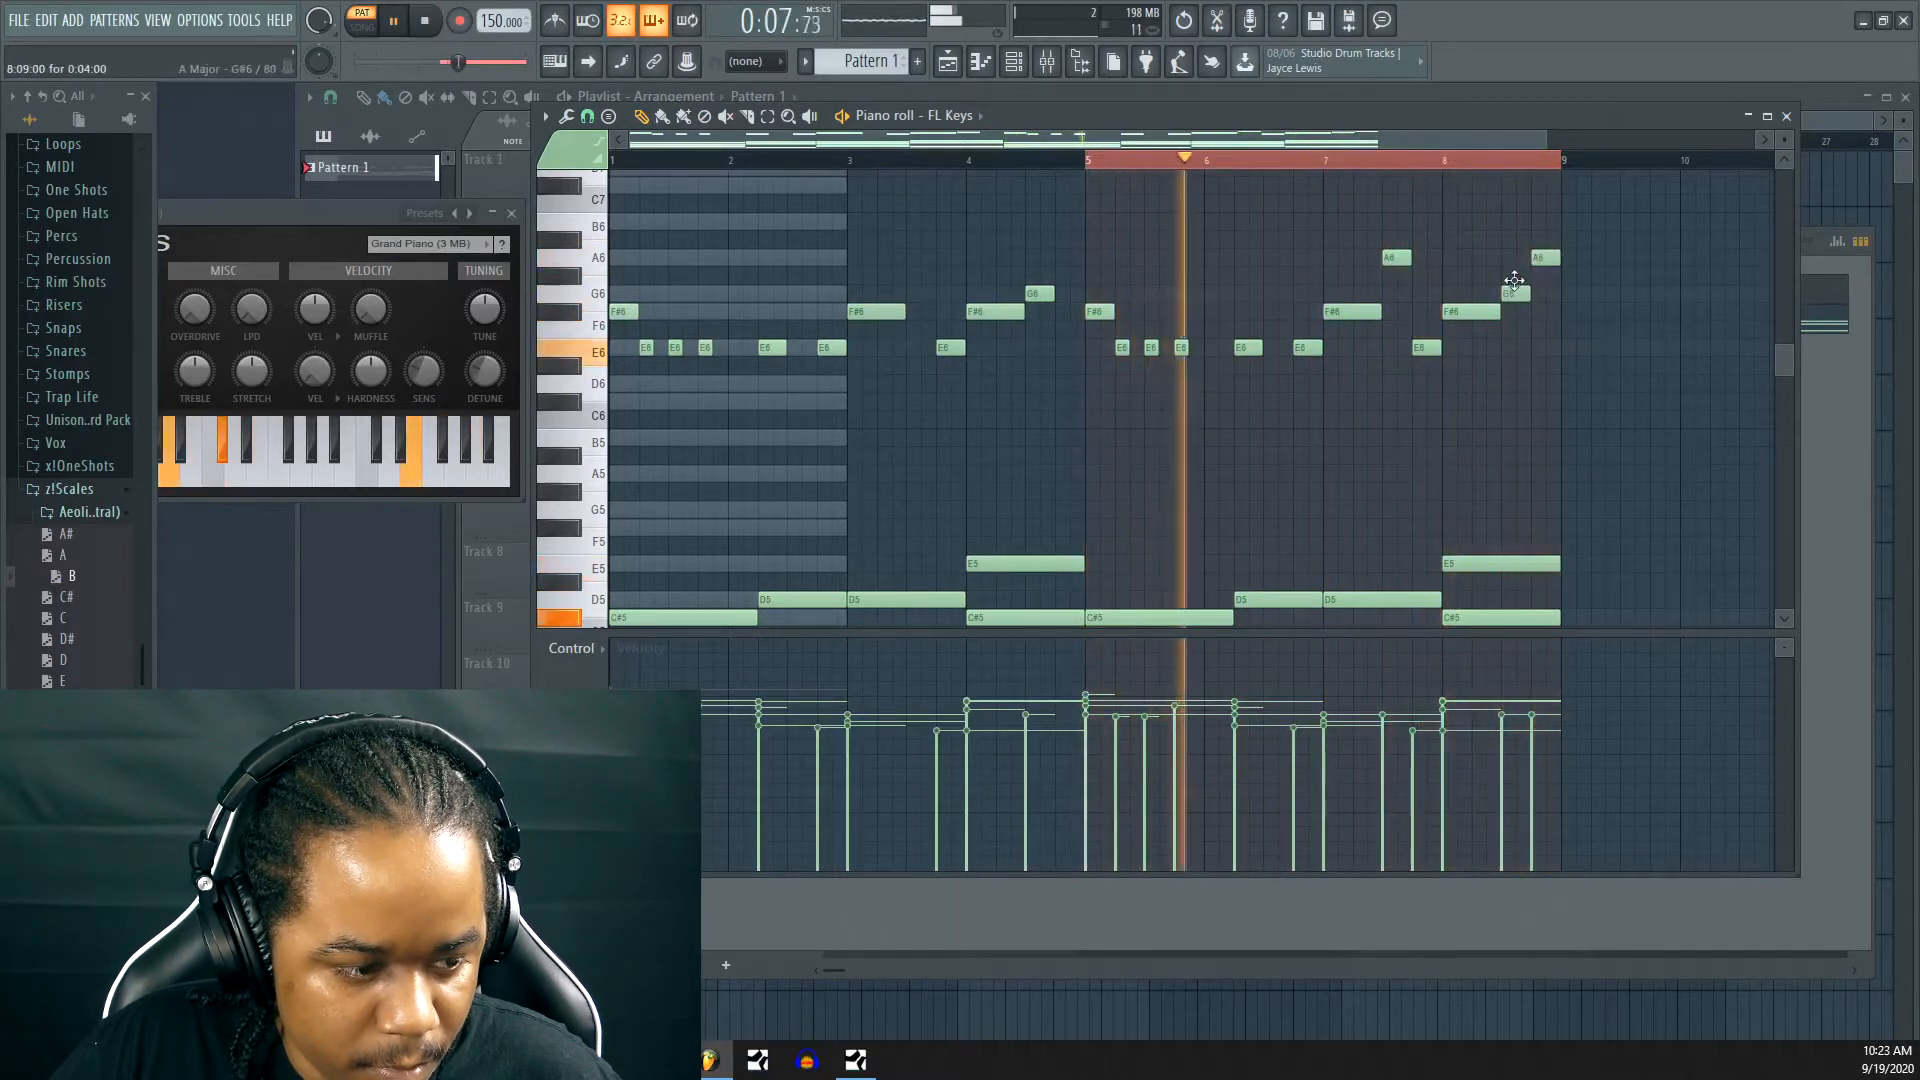
{"action": "left_click", "coordinate": [1553, 223]}
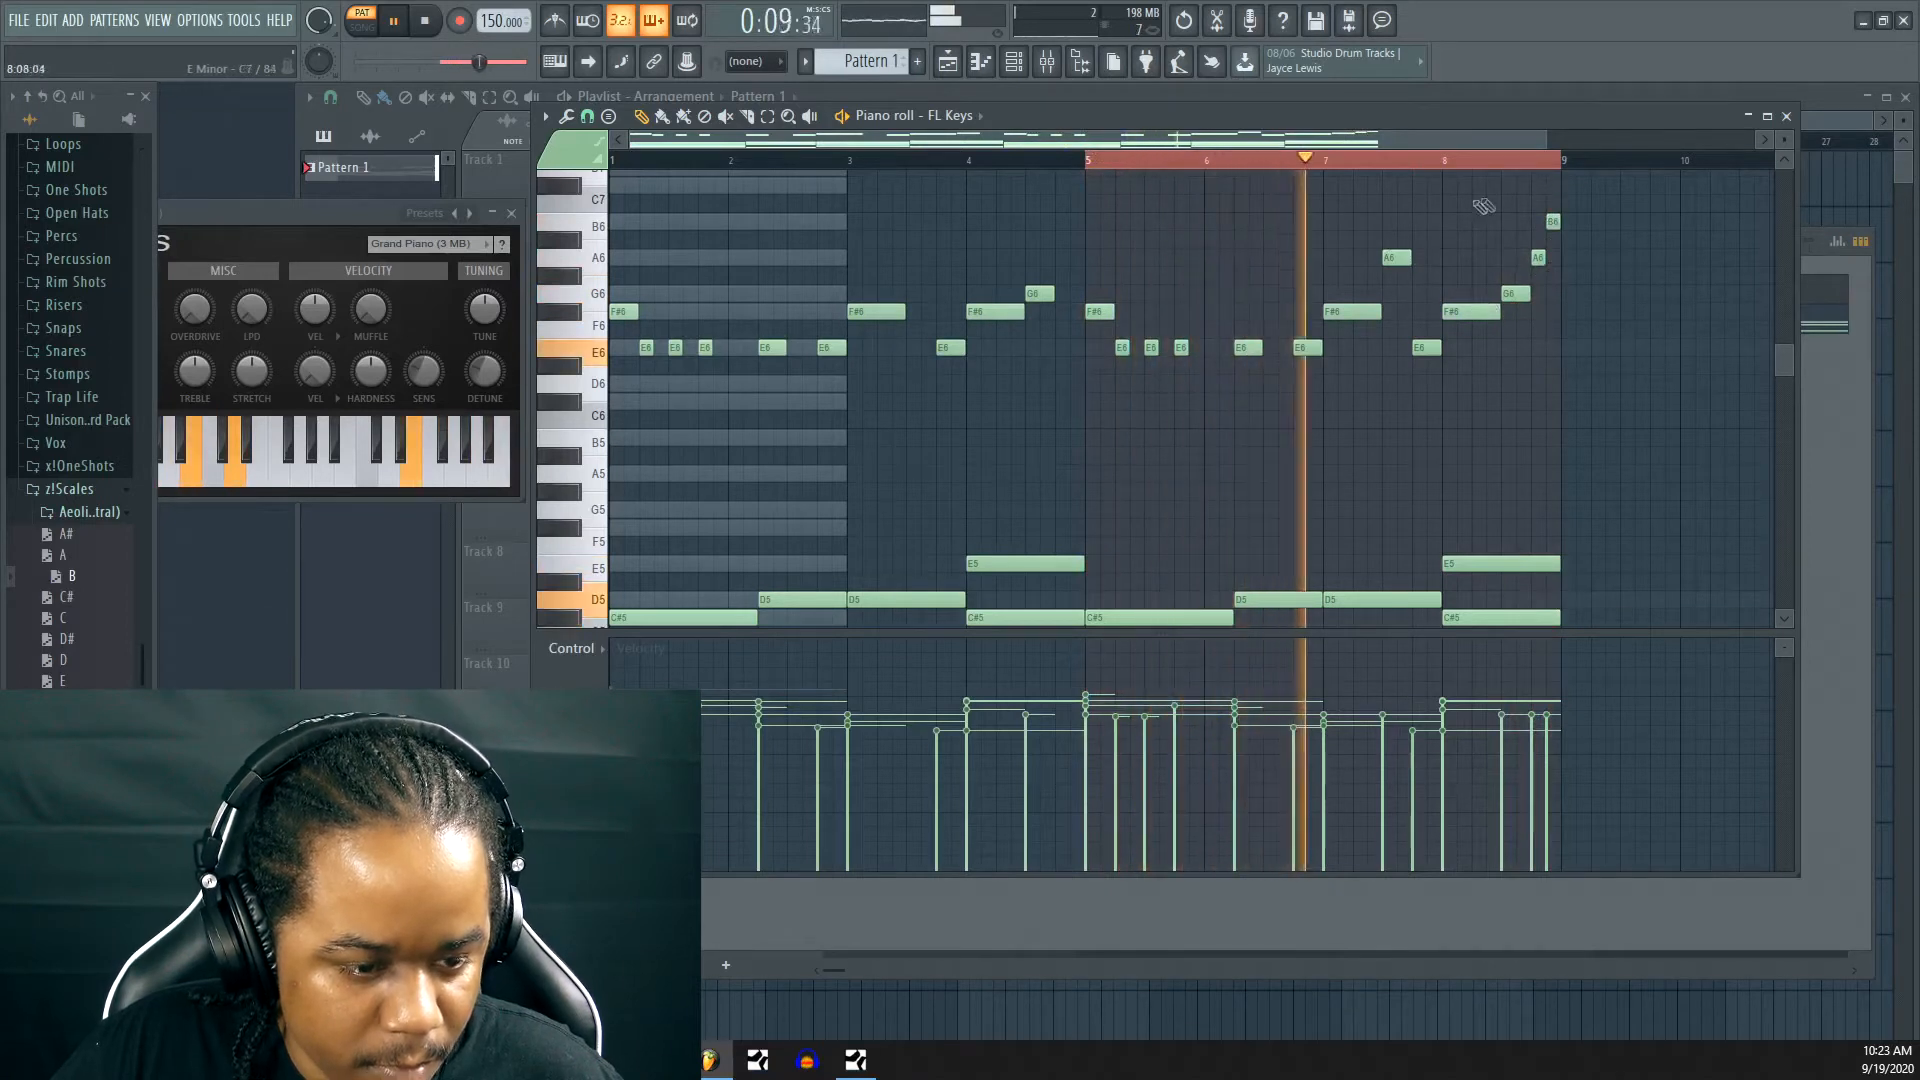
{"action": "left_click", "coordinate": [938, 160]}
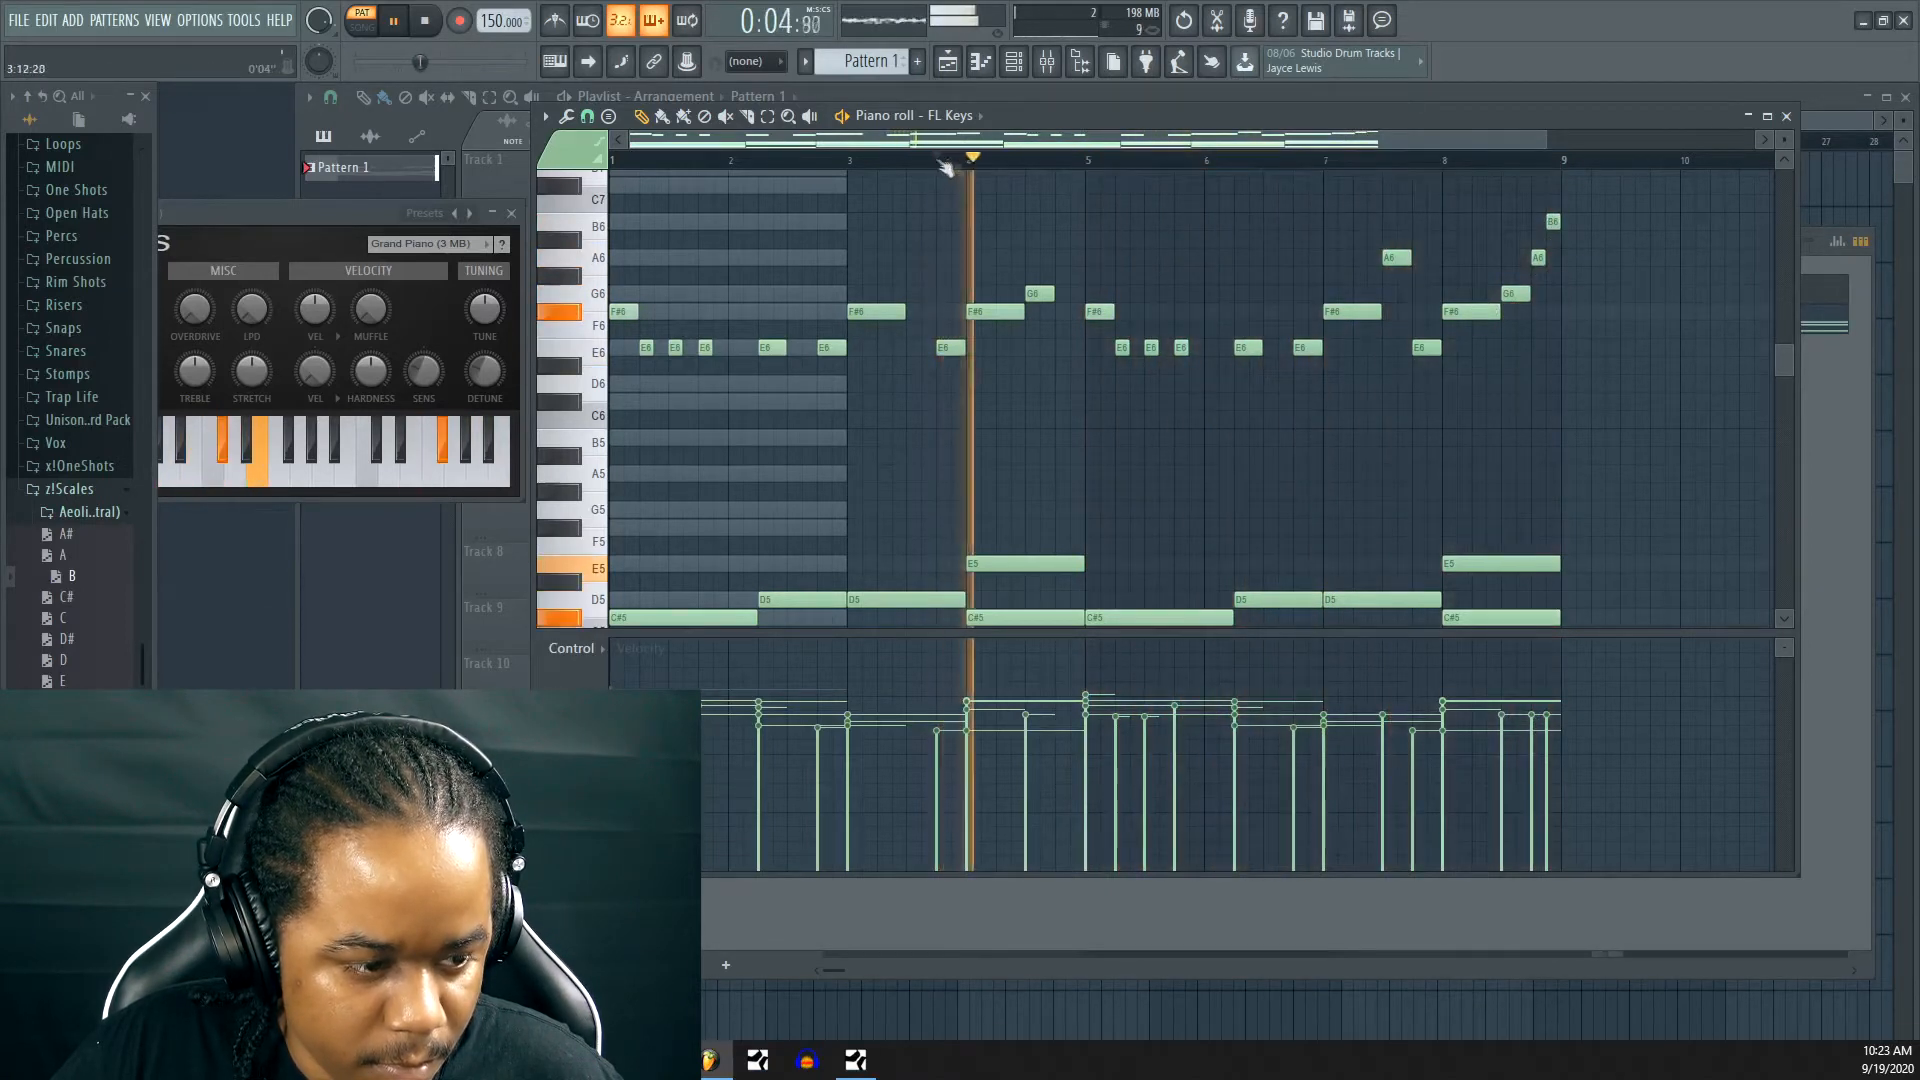
Select the lowest note of every chord across all eight bars
{"action": "scroll", "coordinate": [1270, 400], "scroll_direction": "down", "scroll_amount": 6}
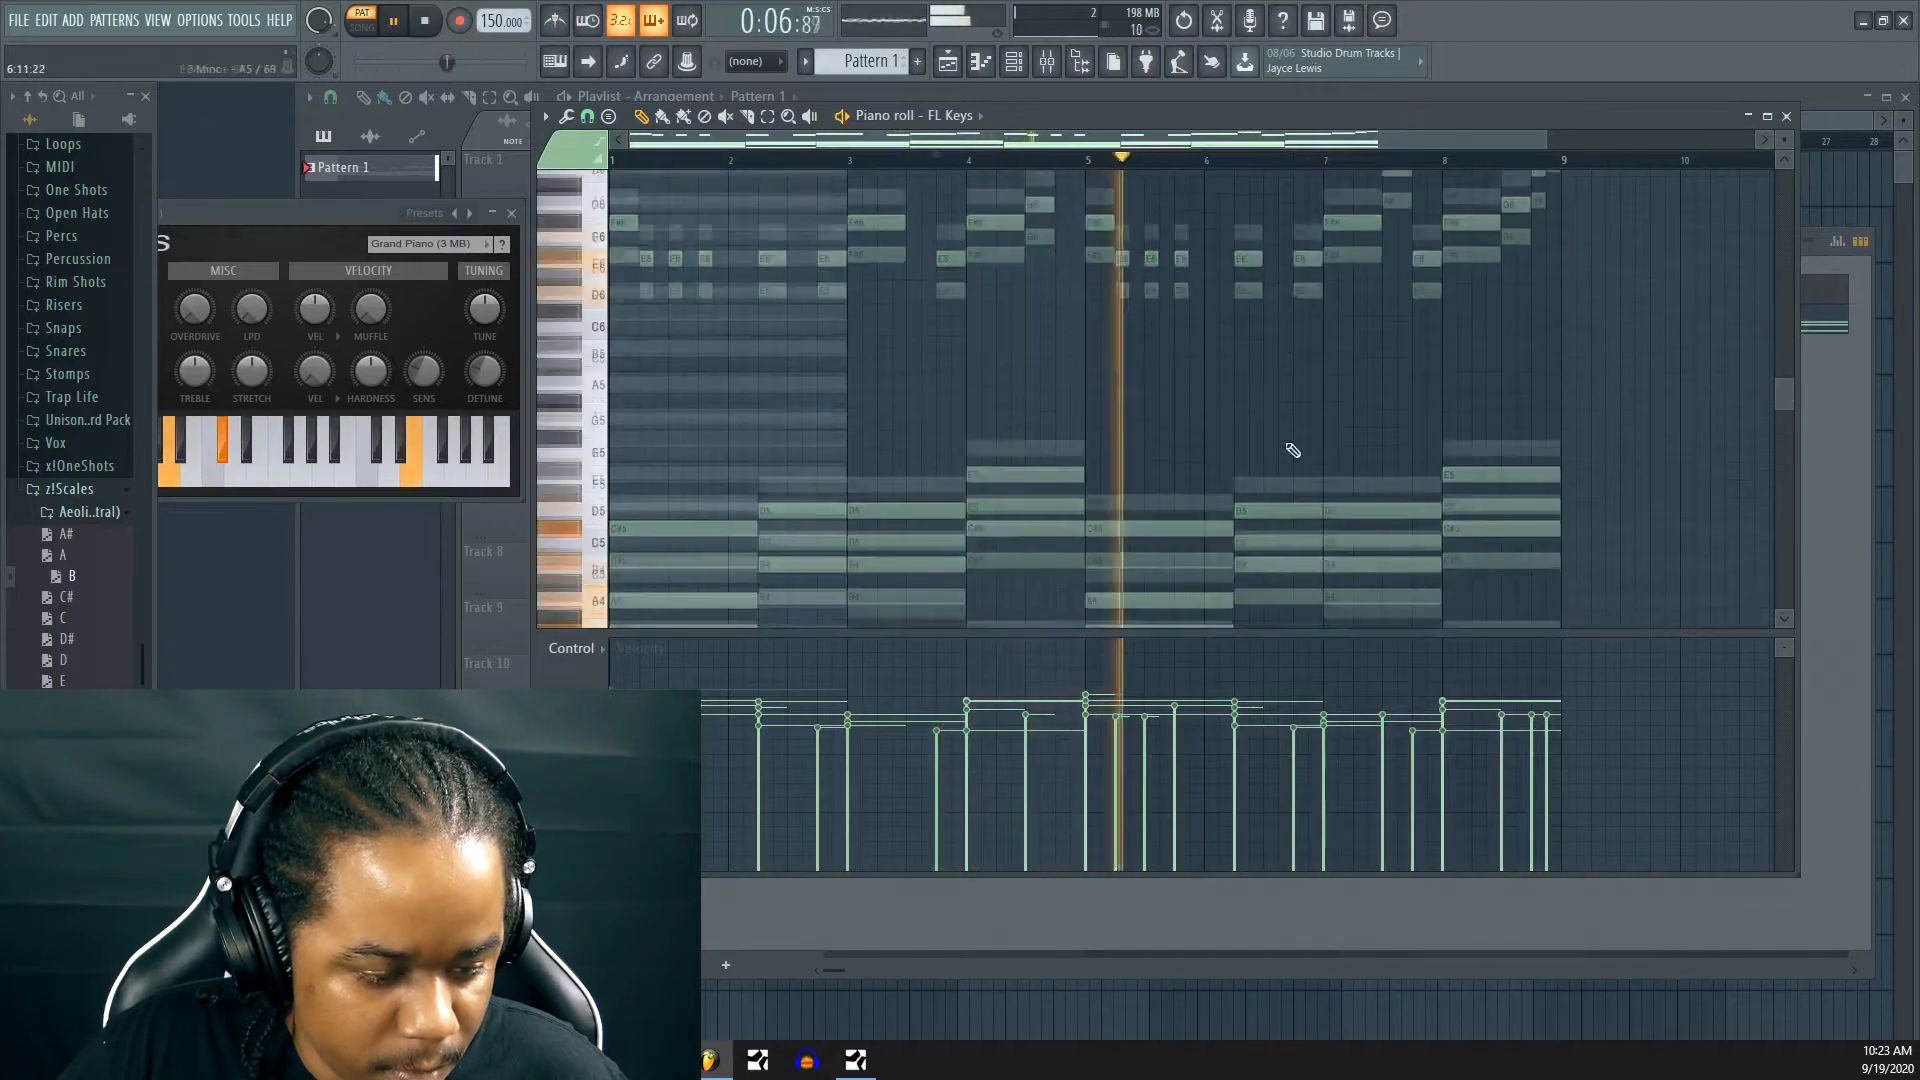
{"action": "left_click_drag", "start_coordinate": [655, 517], "coordinate": [713, 397]}
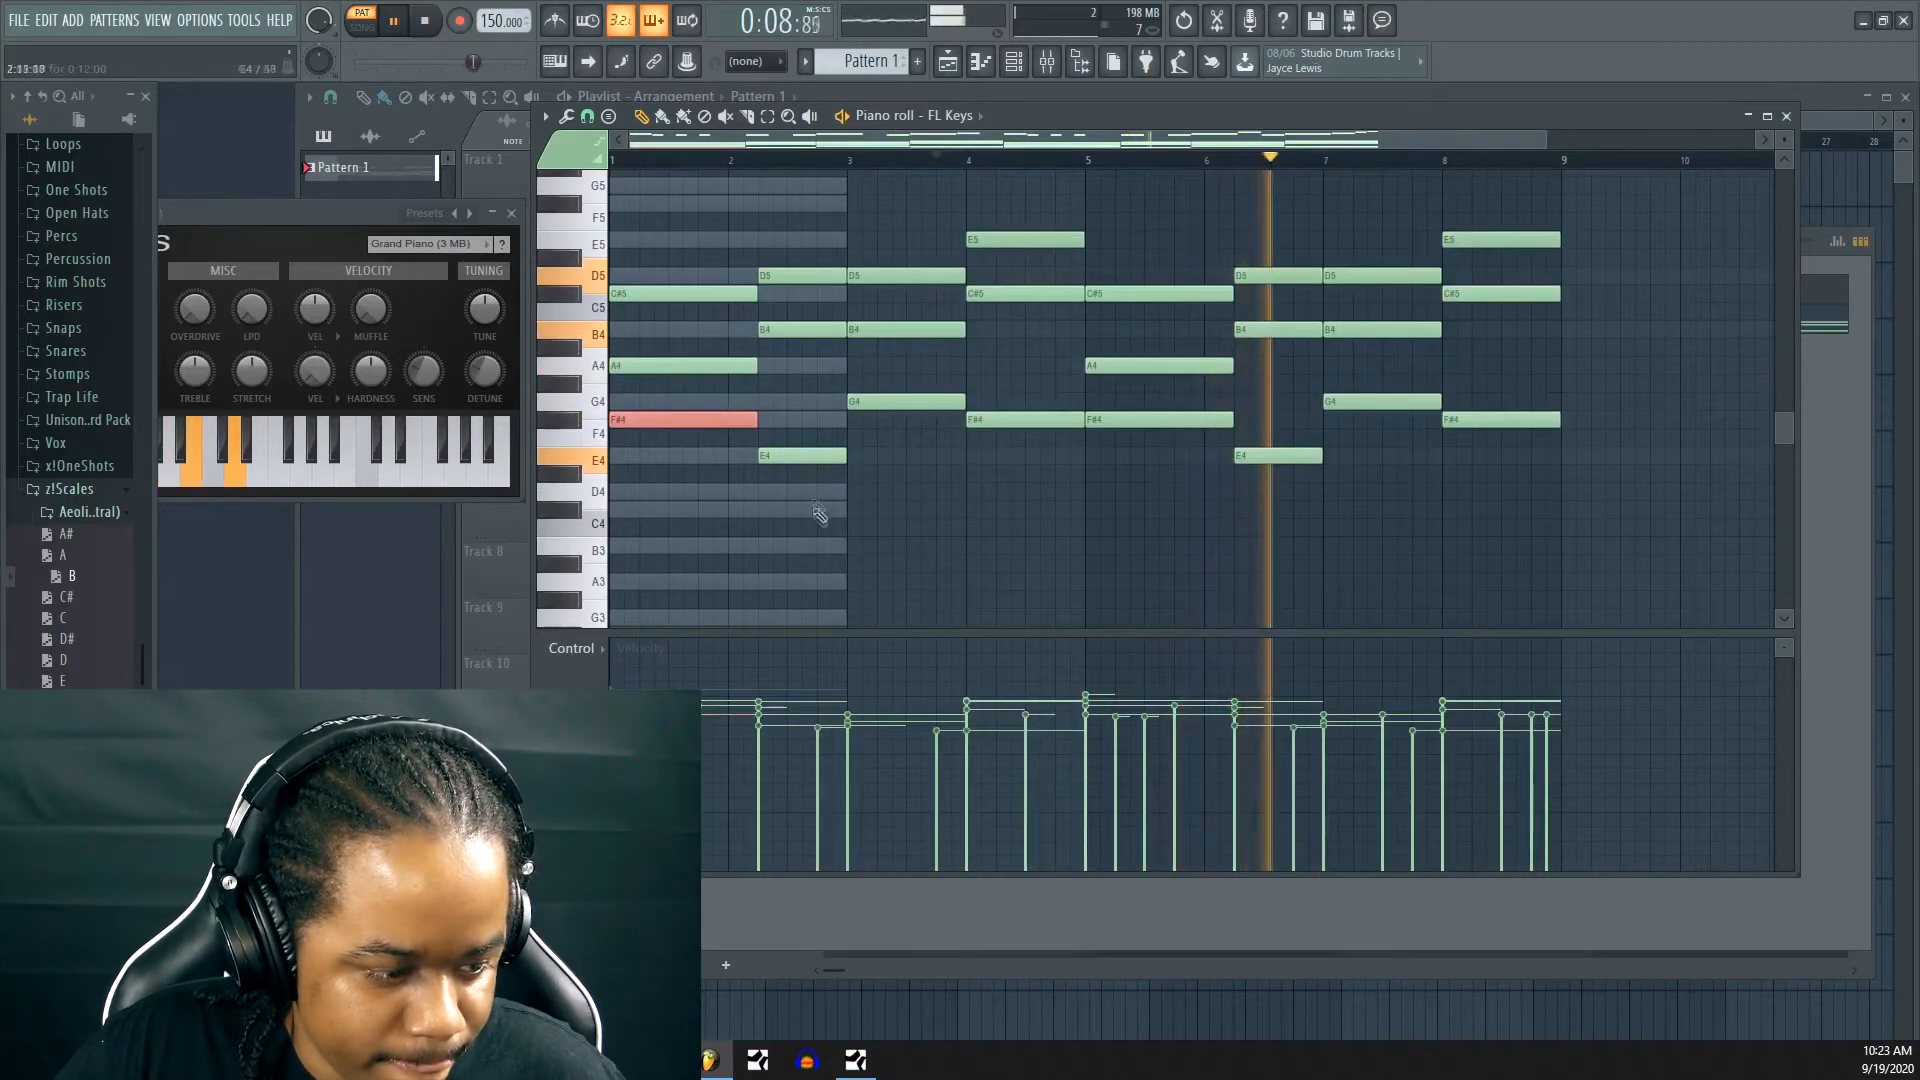
{"action": "left_click_drag", "start_coordinate": [795, 535], "coordinate": [815, 413]}
{"action": "left_click_drag", "start_coordinate": [855, 480], "coordinate": [906, 379]}
{"action": "left_click_drag", "start_coordinate": [1009, 500], "coordinate": [1020, 405]}
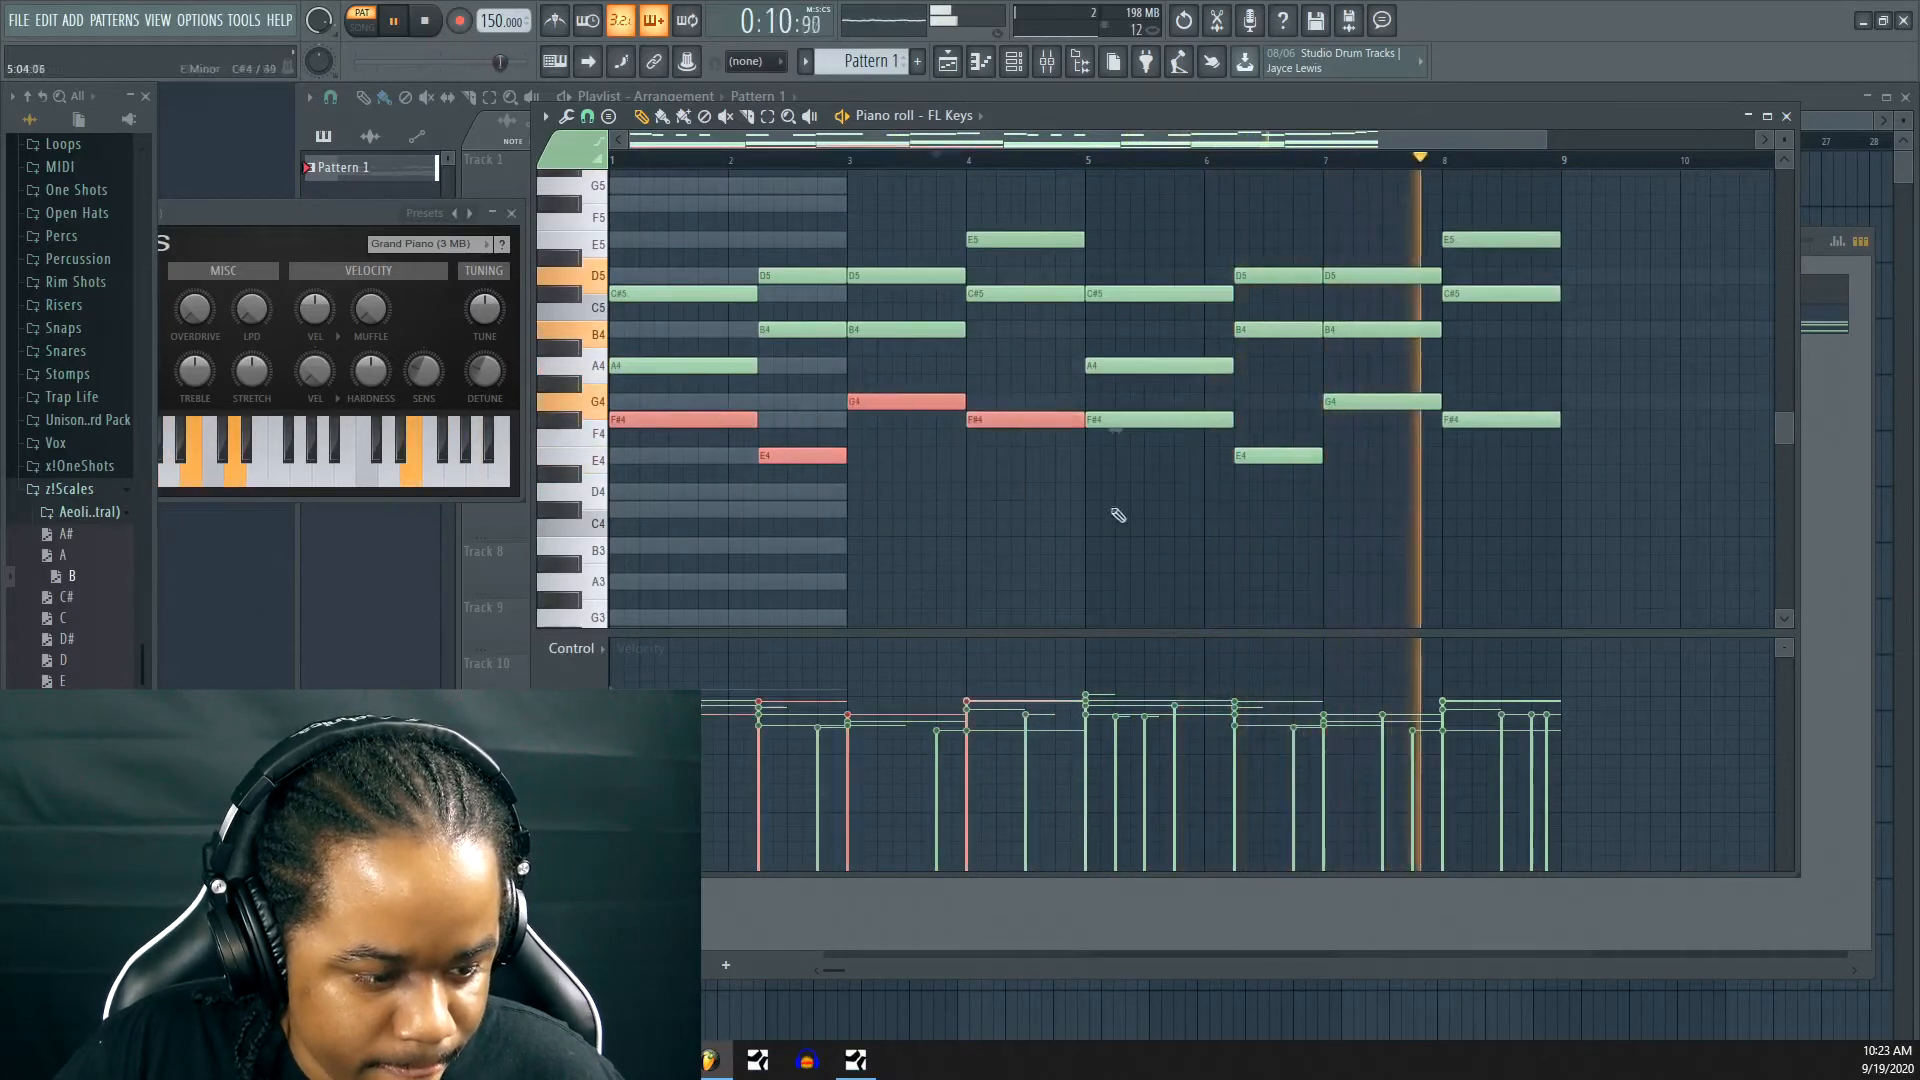
{"action": "left_click_drag", "start_coordinate": [1106, 501], "coordinate": [1120, 412]}
{"action": "left_click_drag", "start_coordinate": [1251, 433], "coordinate": [1385, 375]}
{"action": "left_click_drag", "start_coordinate": [1473, 515], "coordinate": [1525, 414]}
{"action": "left_click_drag", "start_coordinate": [633, 422], "coordinate": [464, 529]}
Replace the vocal sample in Edison with a new empty one and arm it to record on input
{"action": "left_click", "coordinate": [737, 480]}
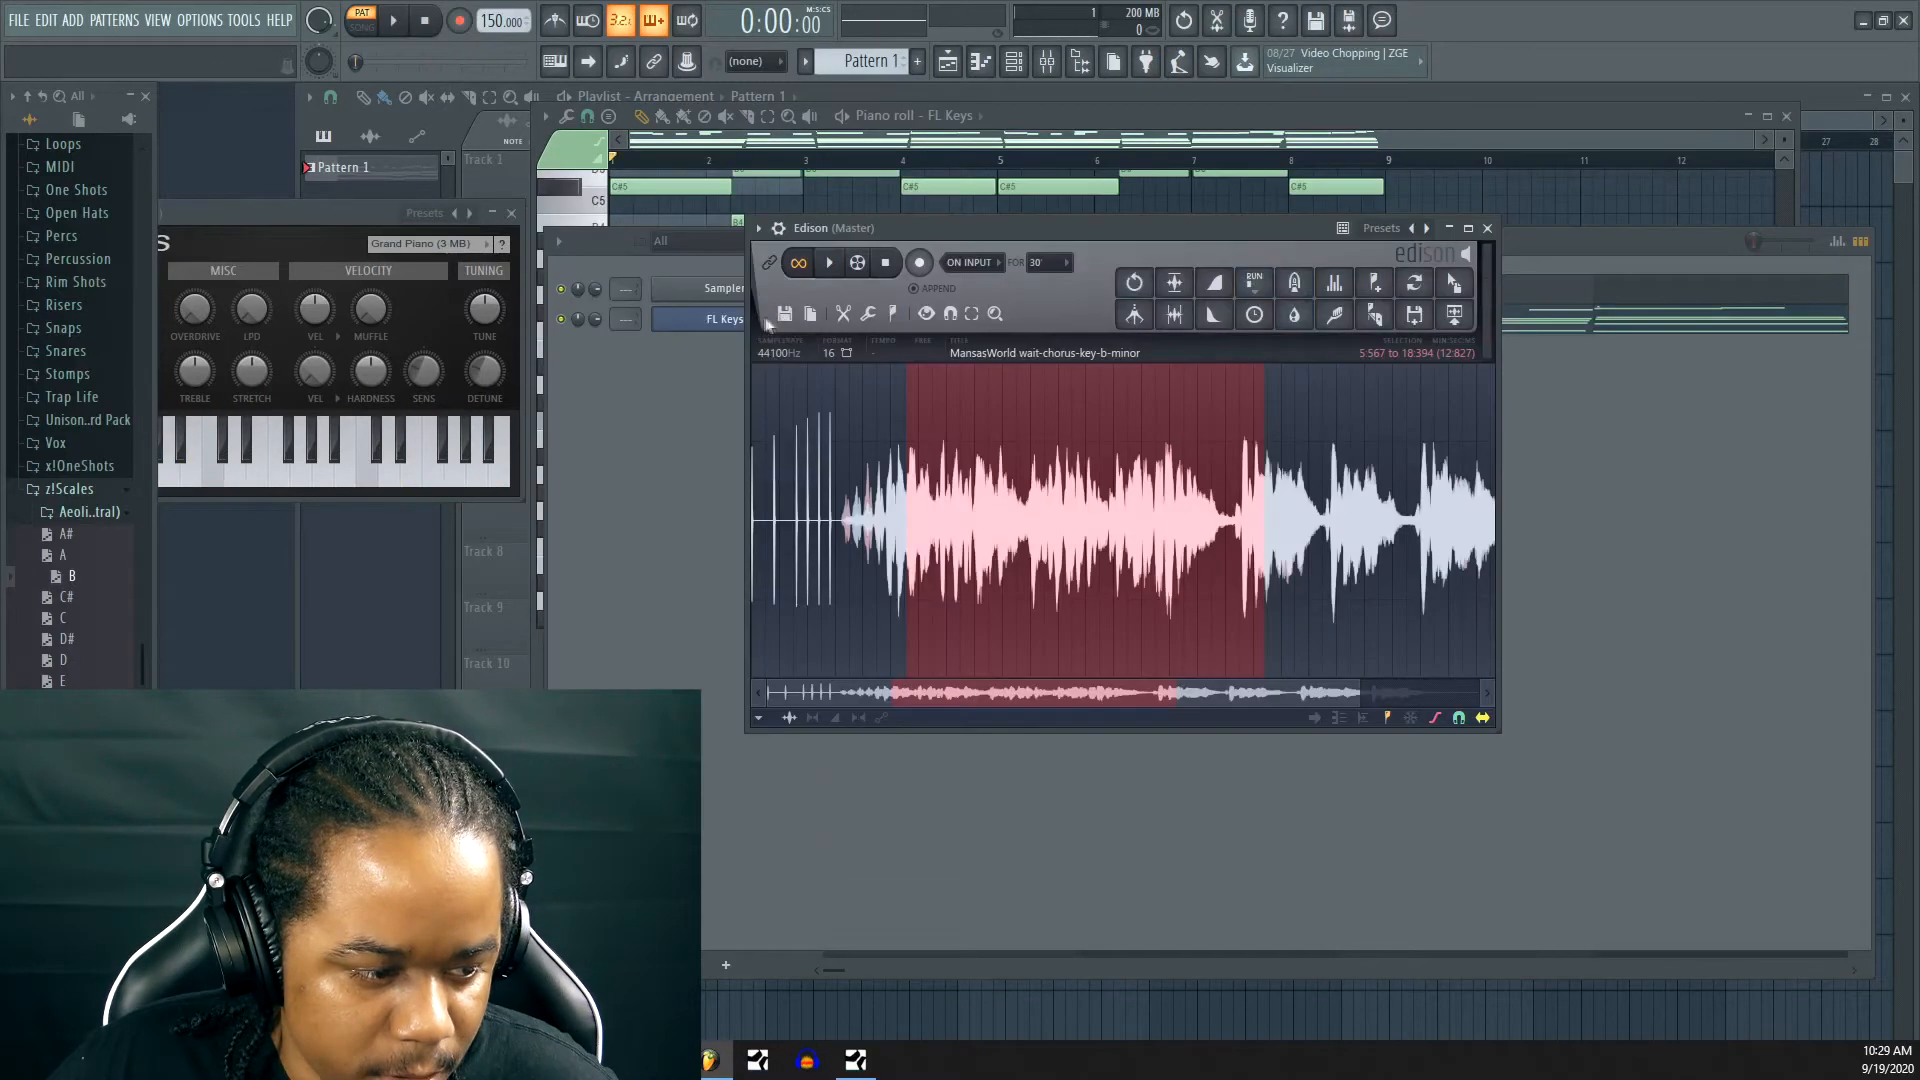
{"action": "left_click", "coordinate": [765, 342]}
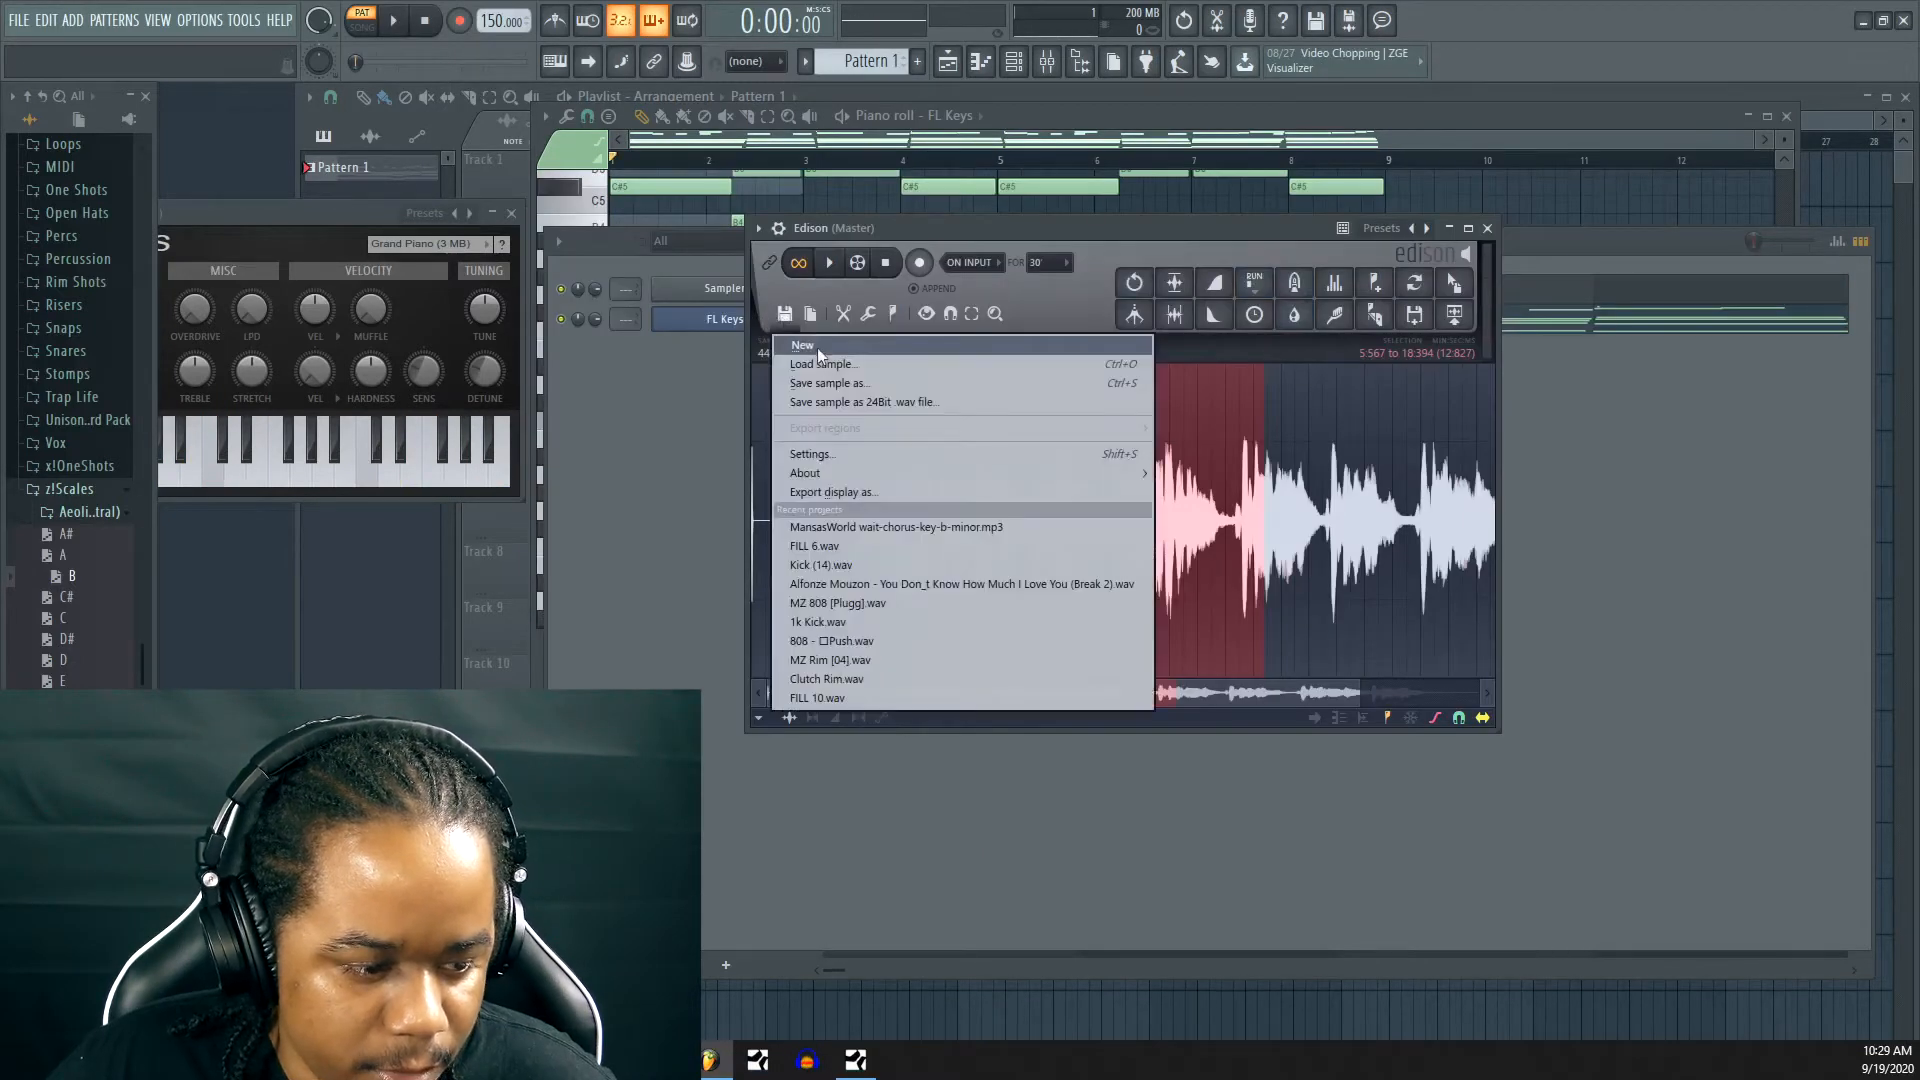
{"action": "left_click", "coordinate": [818, 348]}
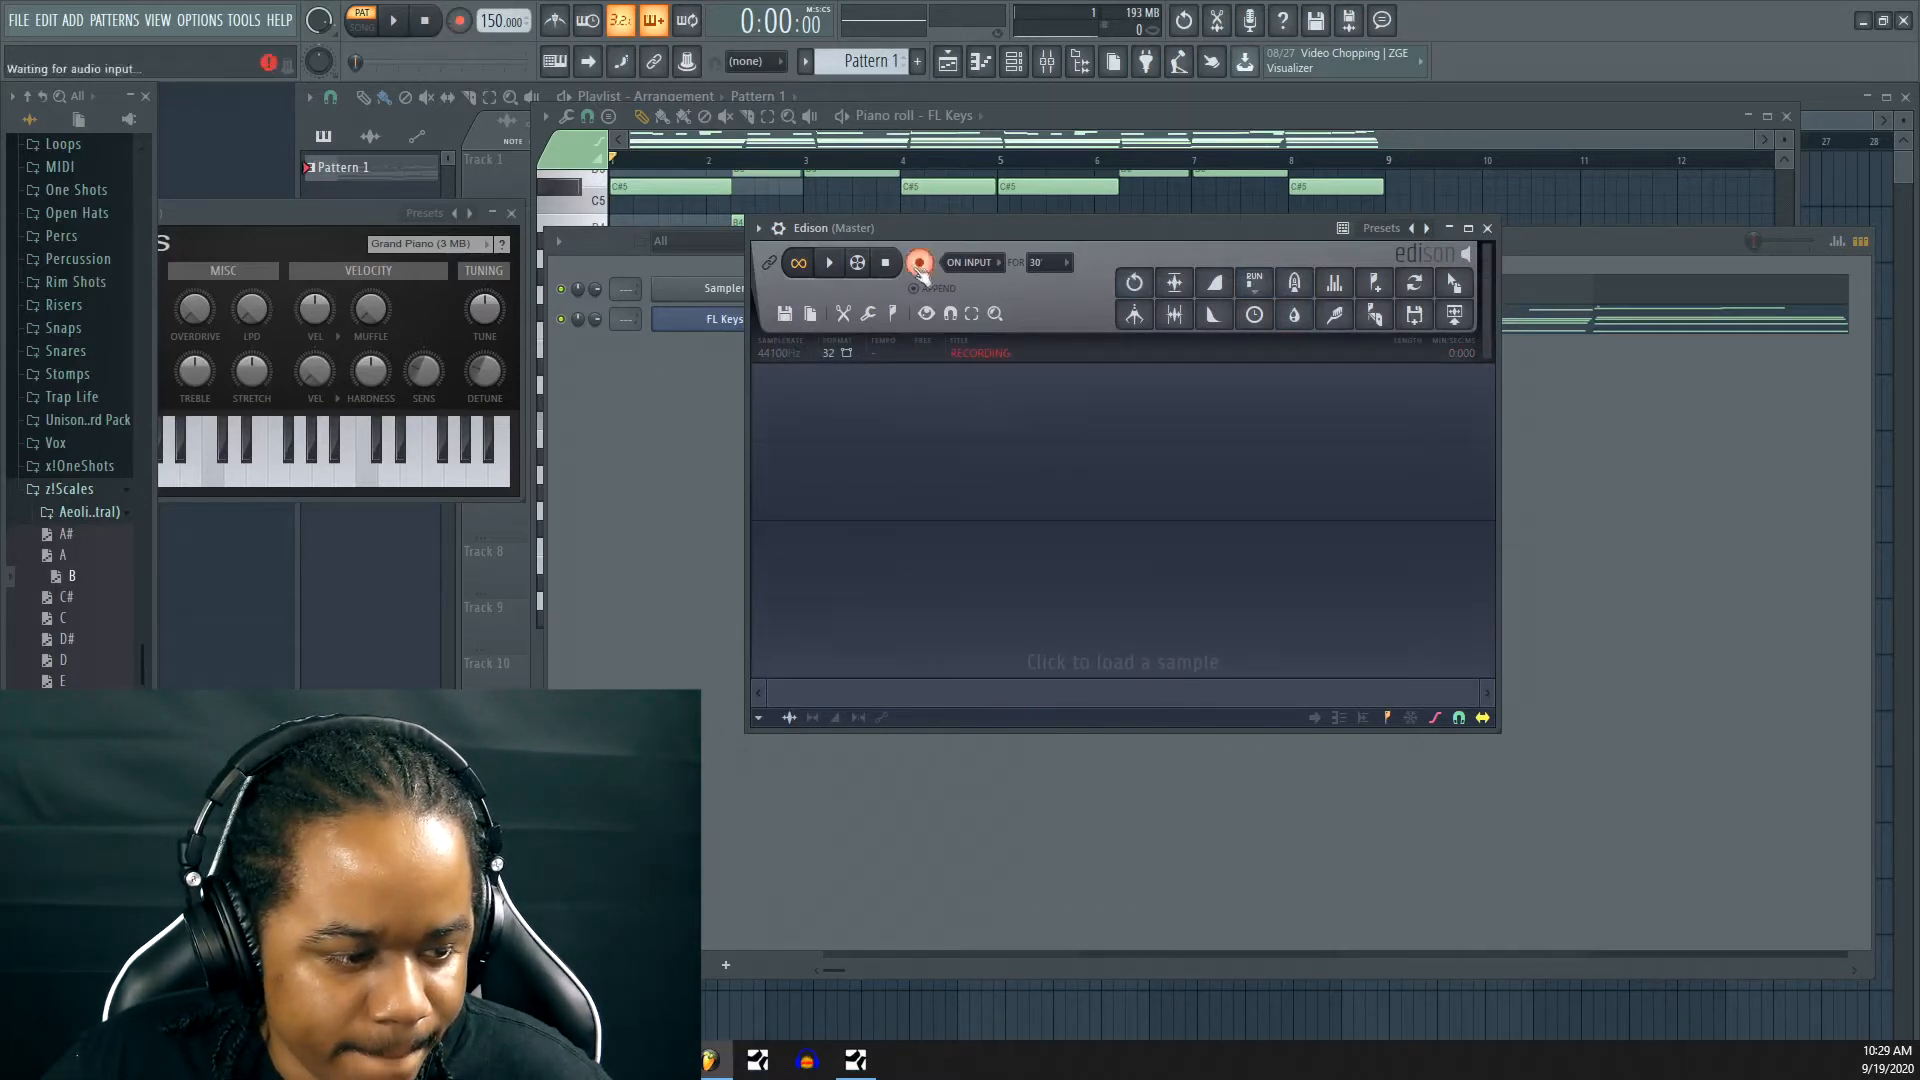
Play the piano pattern from the start to record it into Edison
{"action": "left_click", "coordinate": [400, 24]}
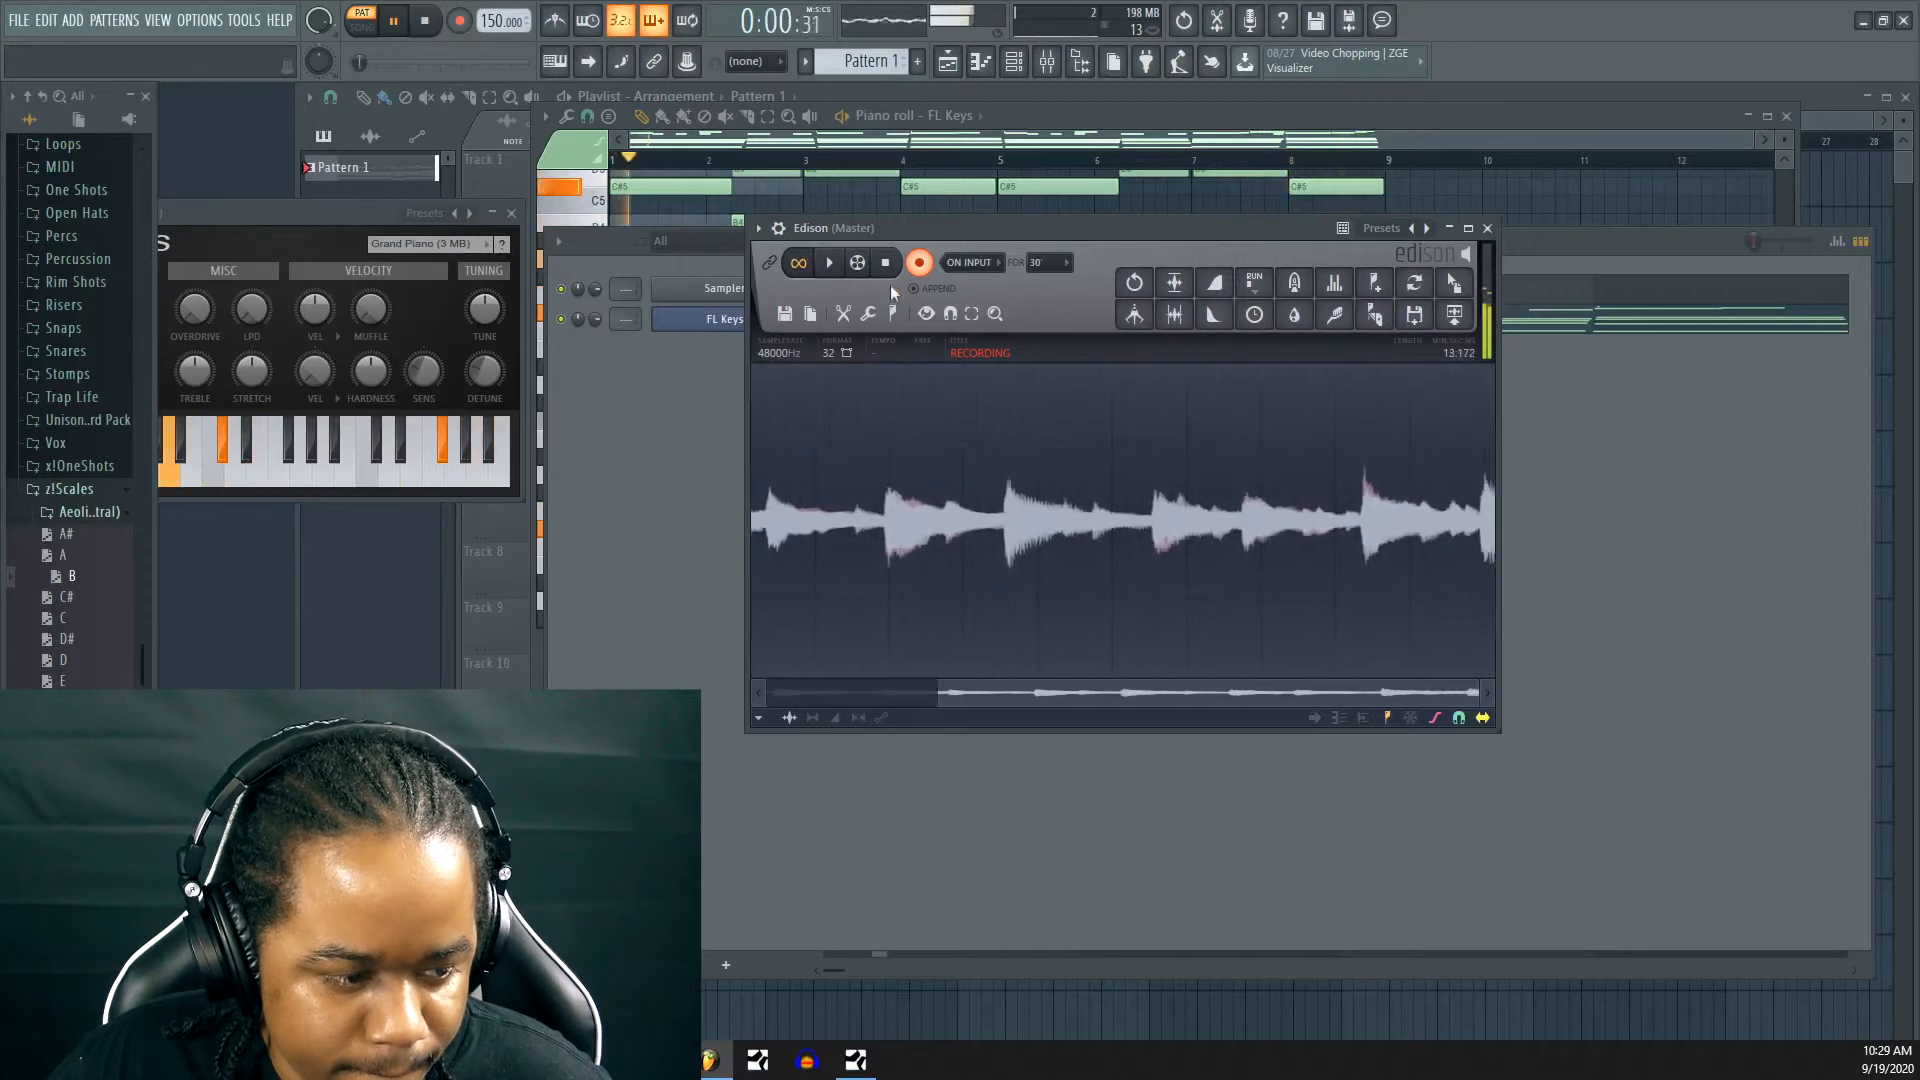
{"action": "left_click", "coordinate": [458, 20]}
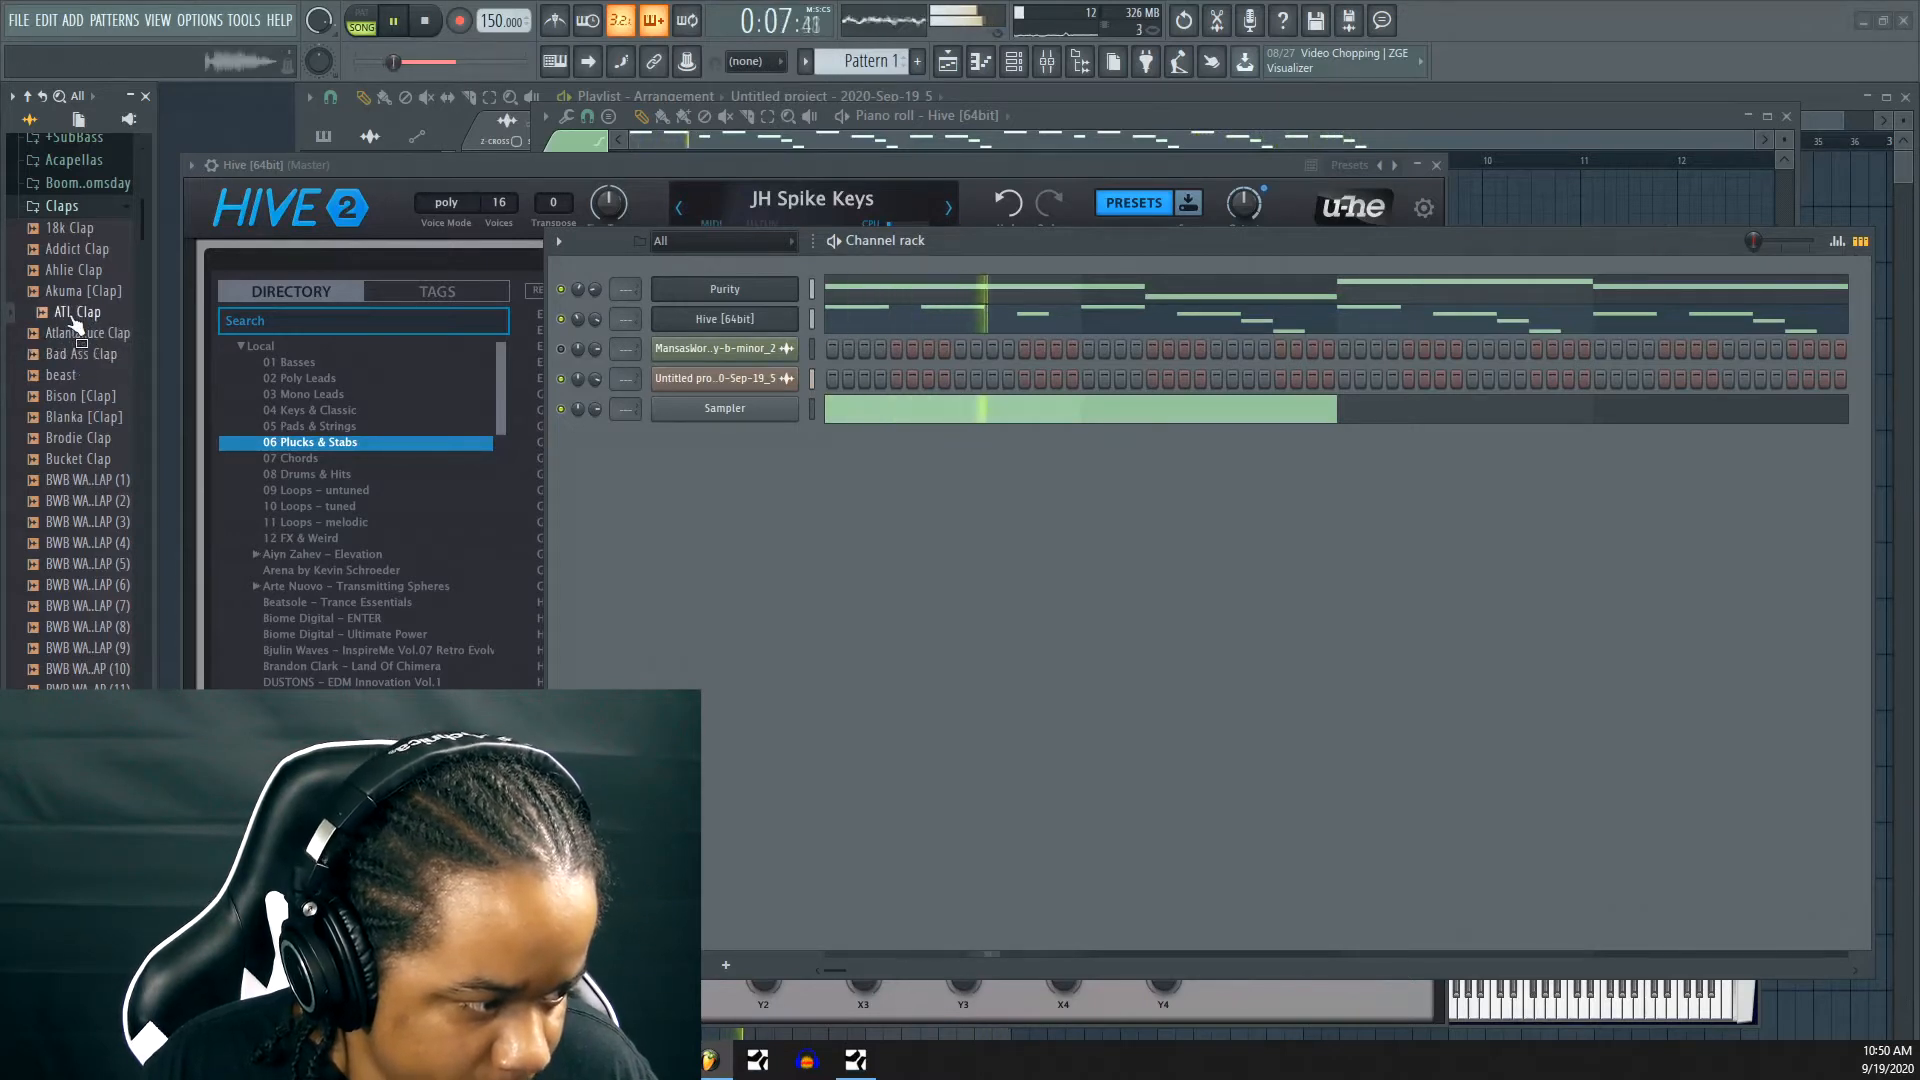
Add the ATL Clap sample as a new channel and place claps on steps 9, 25, 41 and 57
{"action": "left_click_drag", "start_coordinate": [72, 325], "coordinate": [714, 487]}
{"action": "left_click", "coordinate": [960, 438]}
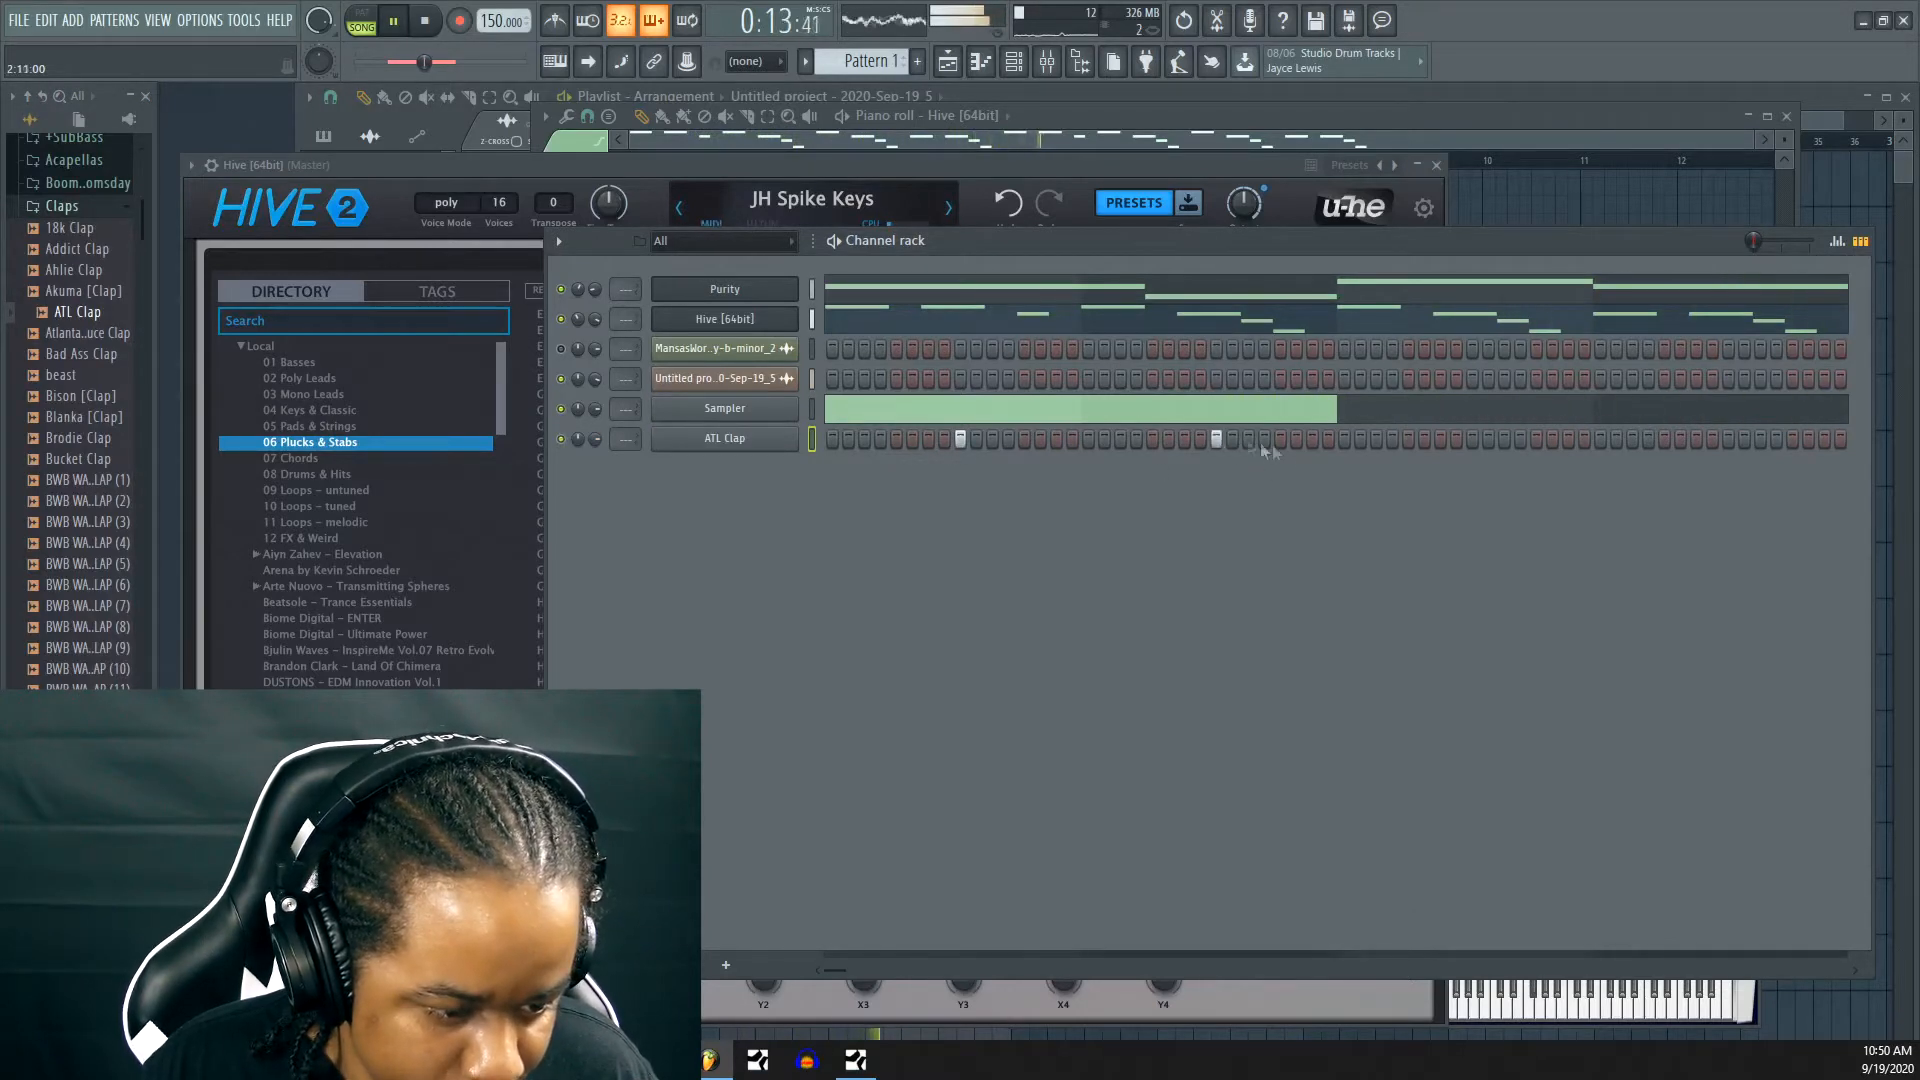
{"action": "left_click", "coordinate": [1472, 440]}
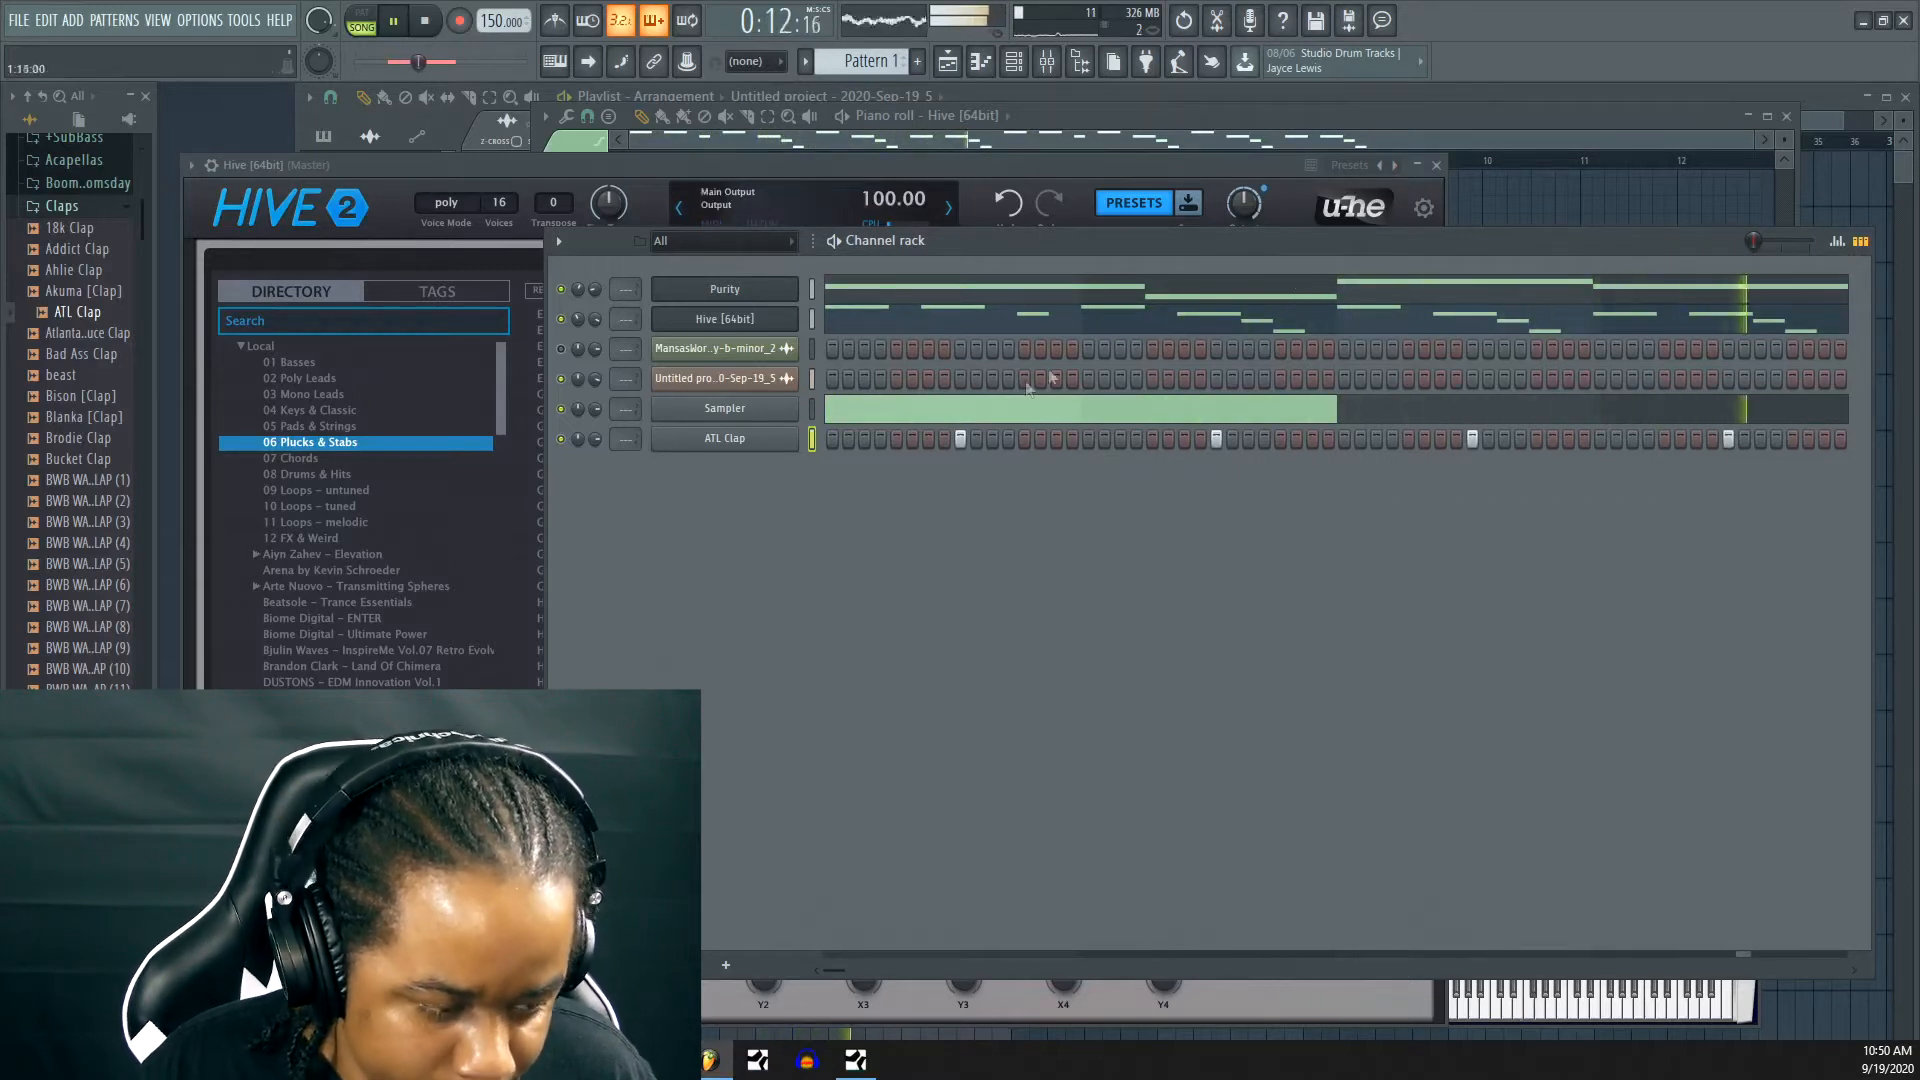
Close the Claps folder and set the volume of the MansasWorld vocal channel to 88%
{"action": "left_click", "coordinate": [111, 208]}
{"action": "left_click", "coordinate": [1831, 108]}
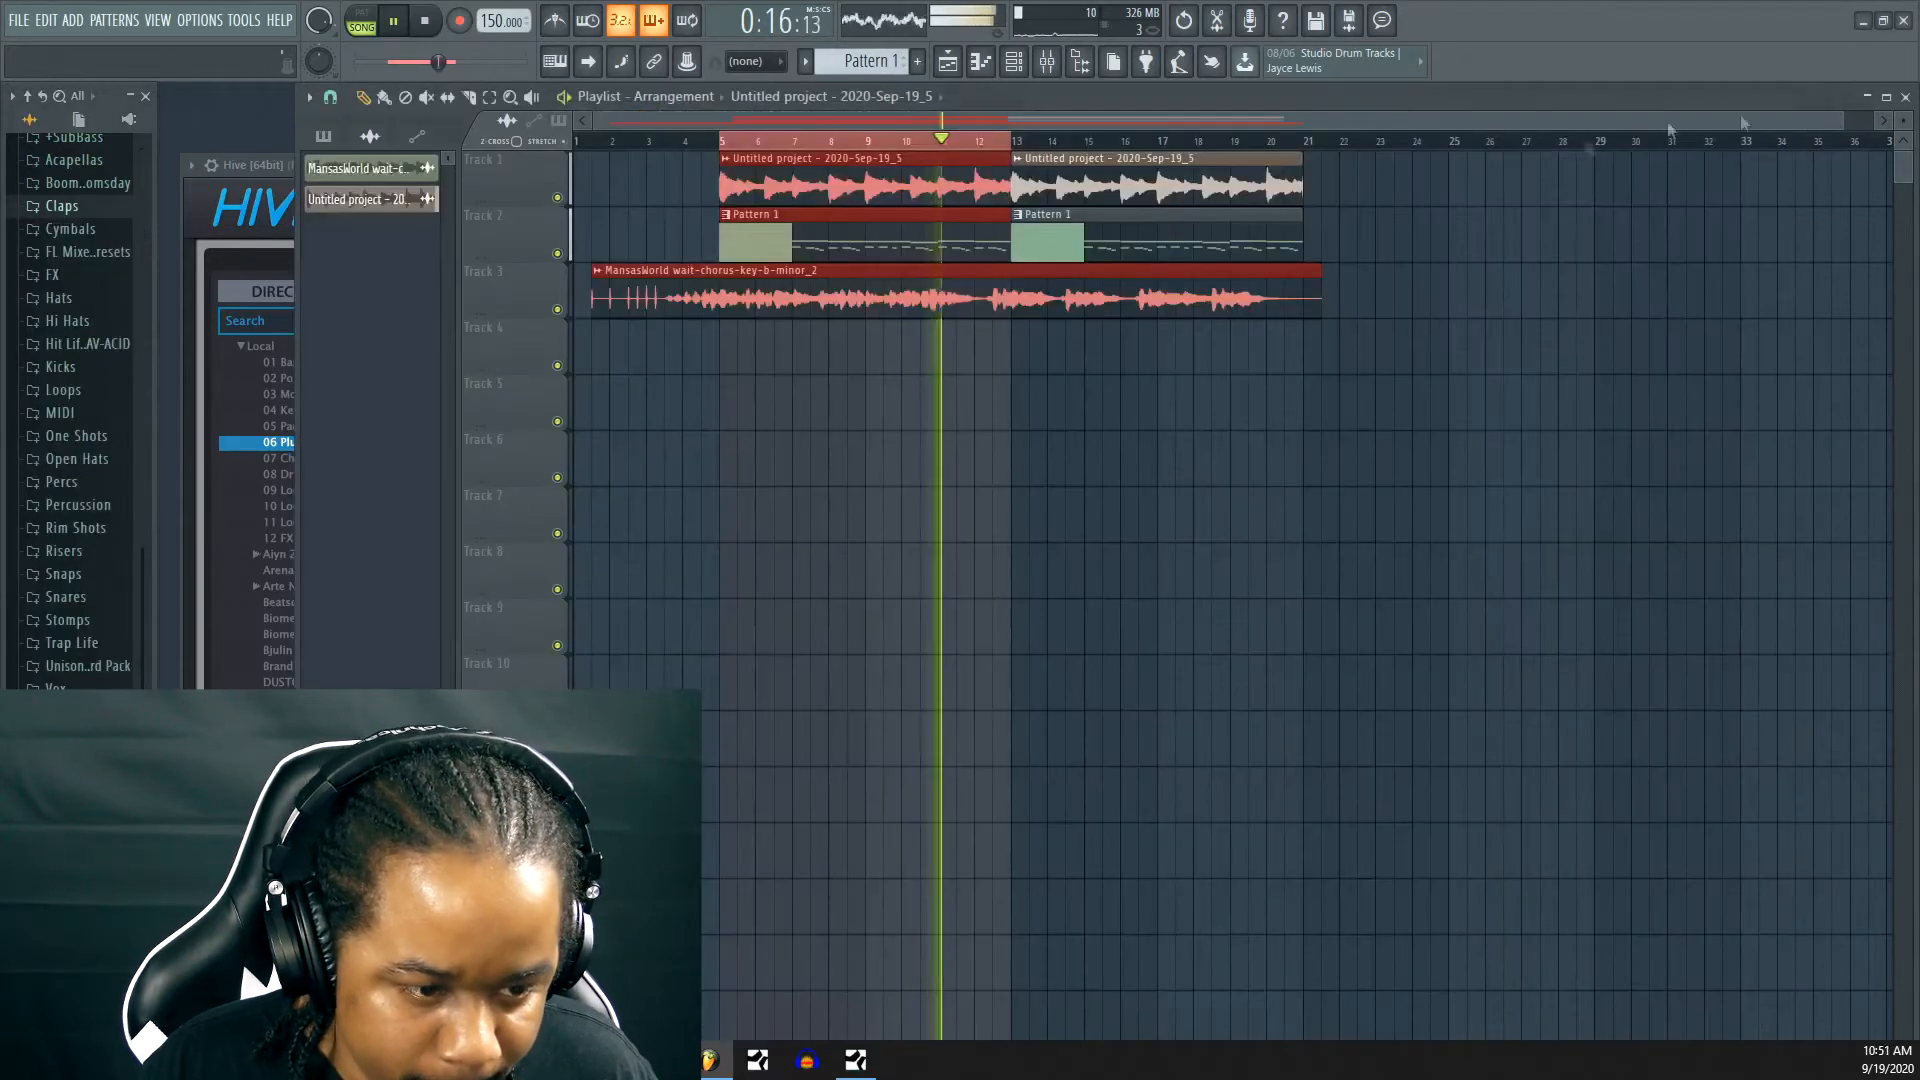
{"action": "left_click", "coordinate": [1013, 61]}
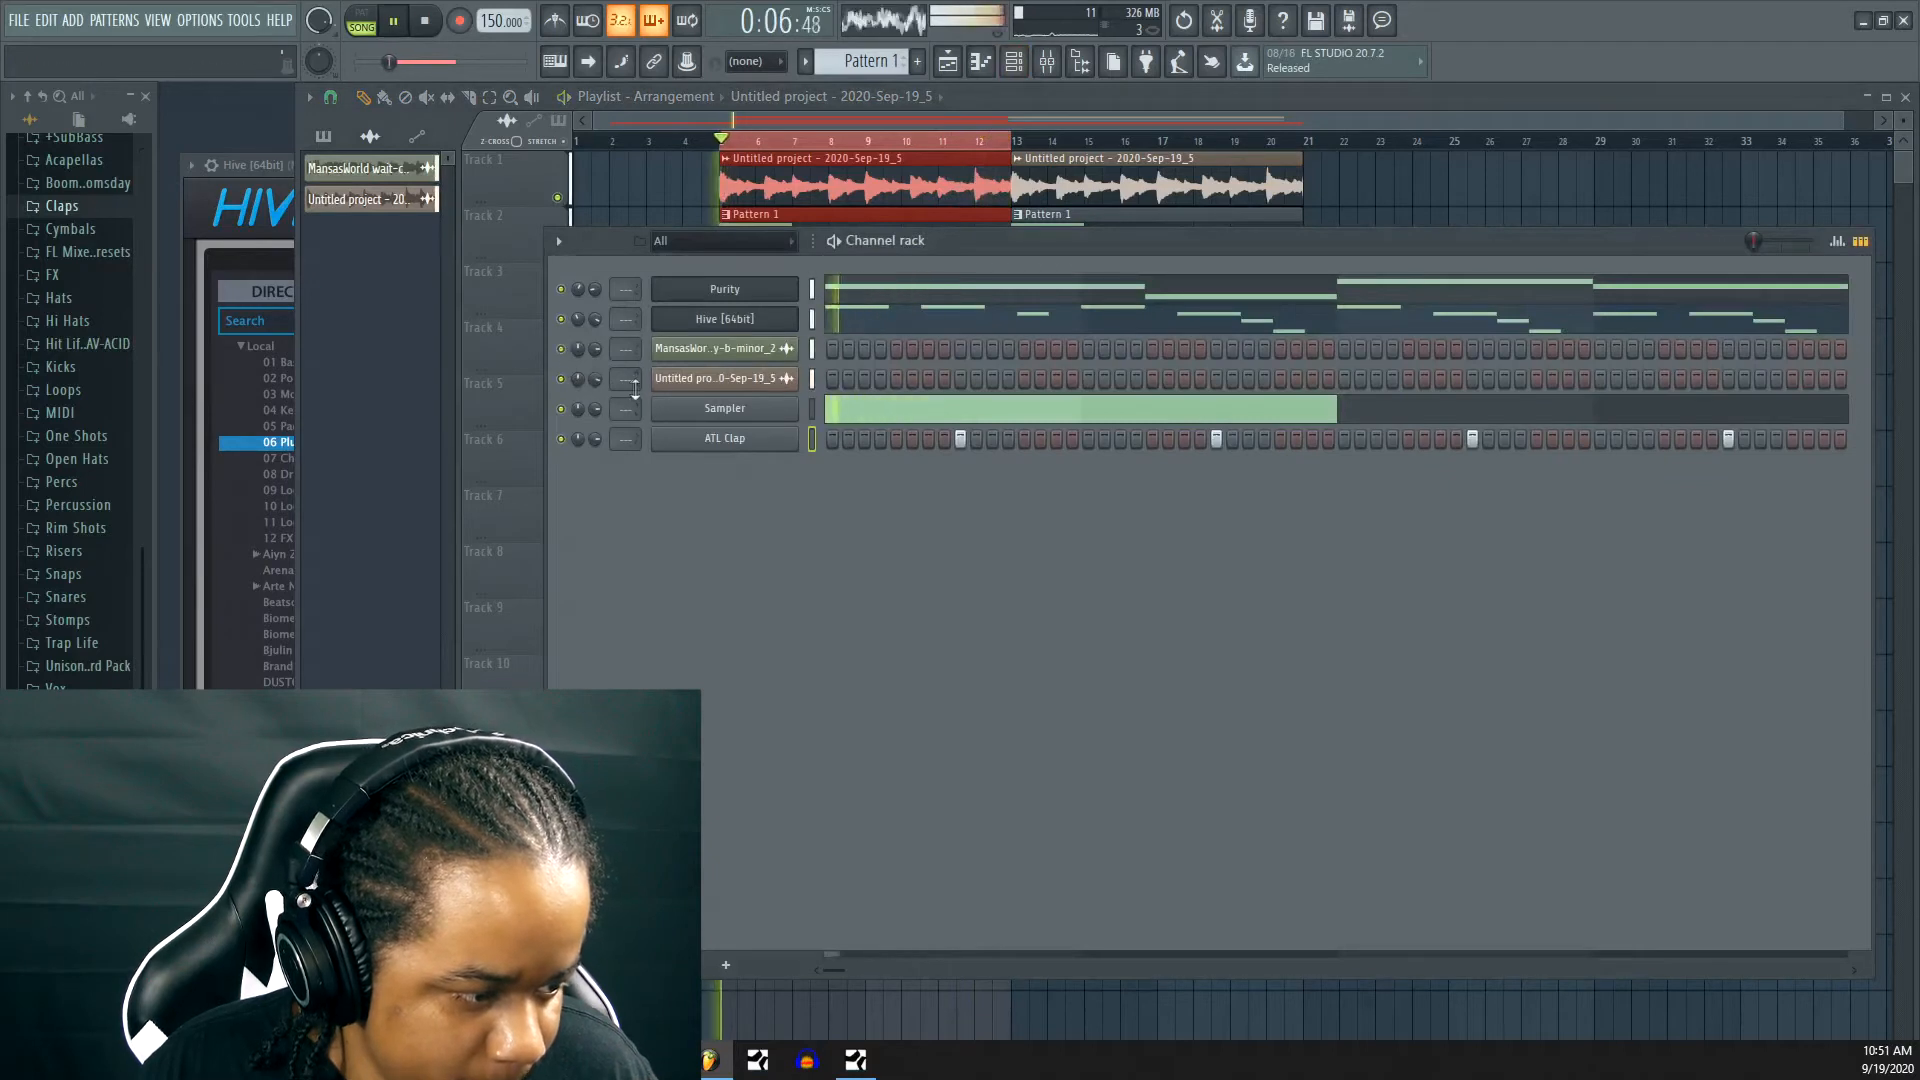
{"action": "left_click_drag", "start_coordinate": [594, 348], "coordinate": [594, 345]}
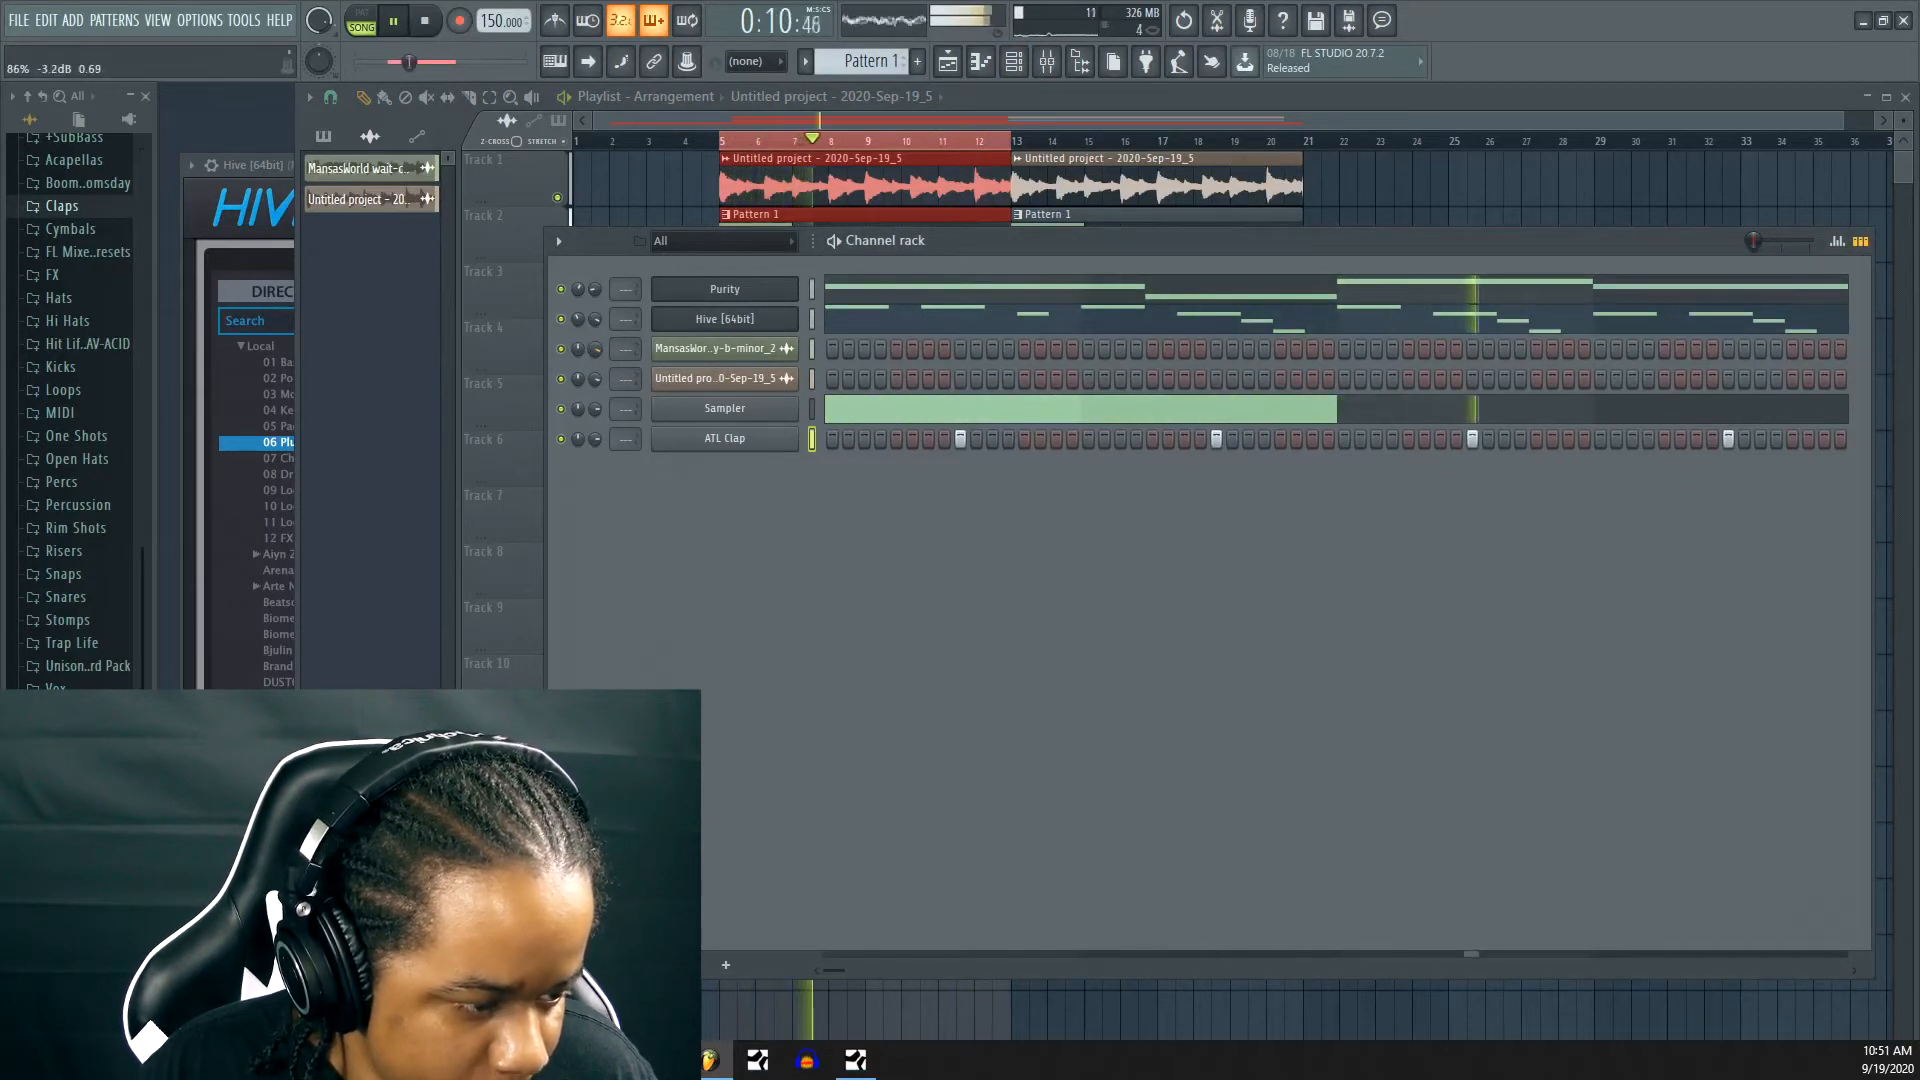
{"action": "left_click_drag", "start_coordinate": [594, 348], "coordinate": [596, 348]}
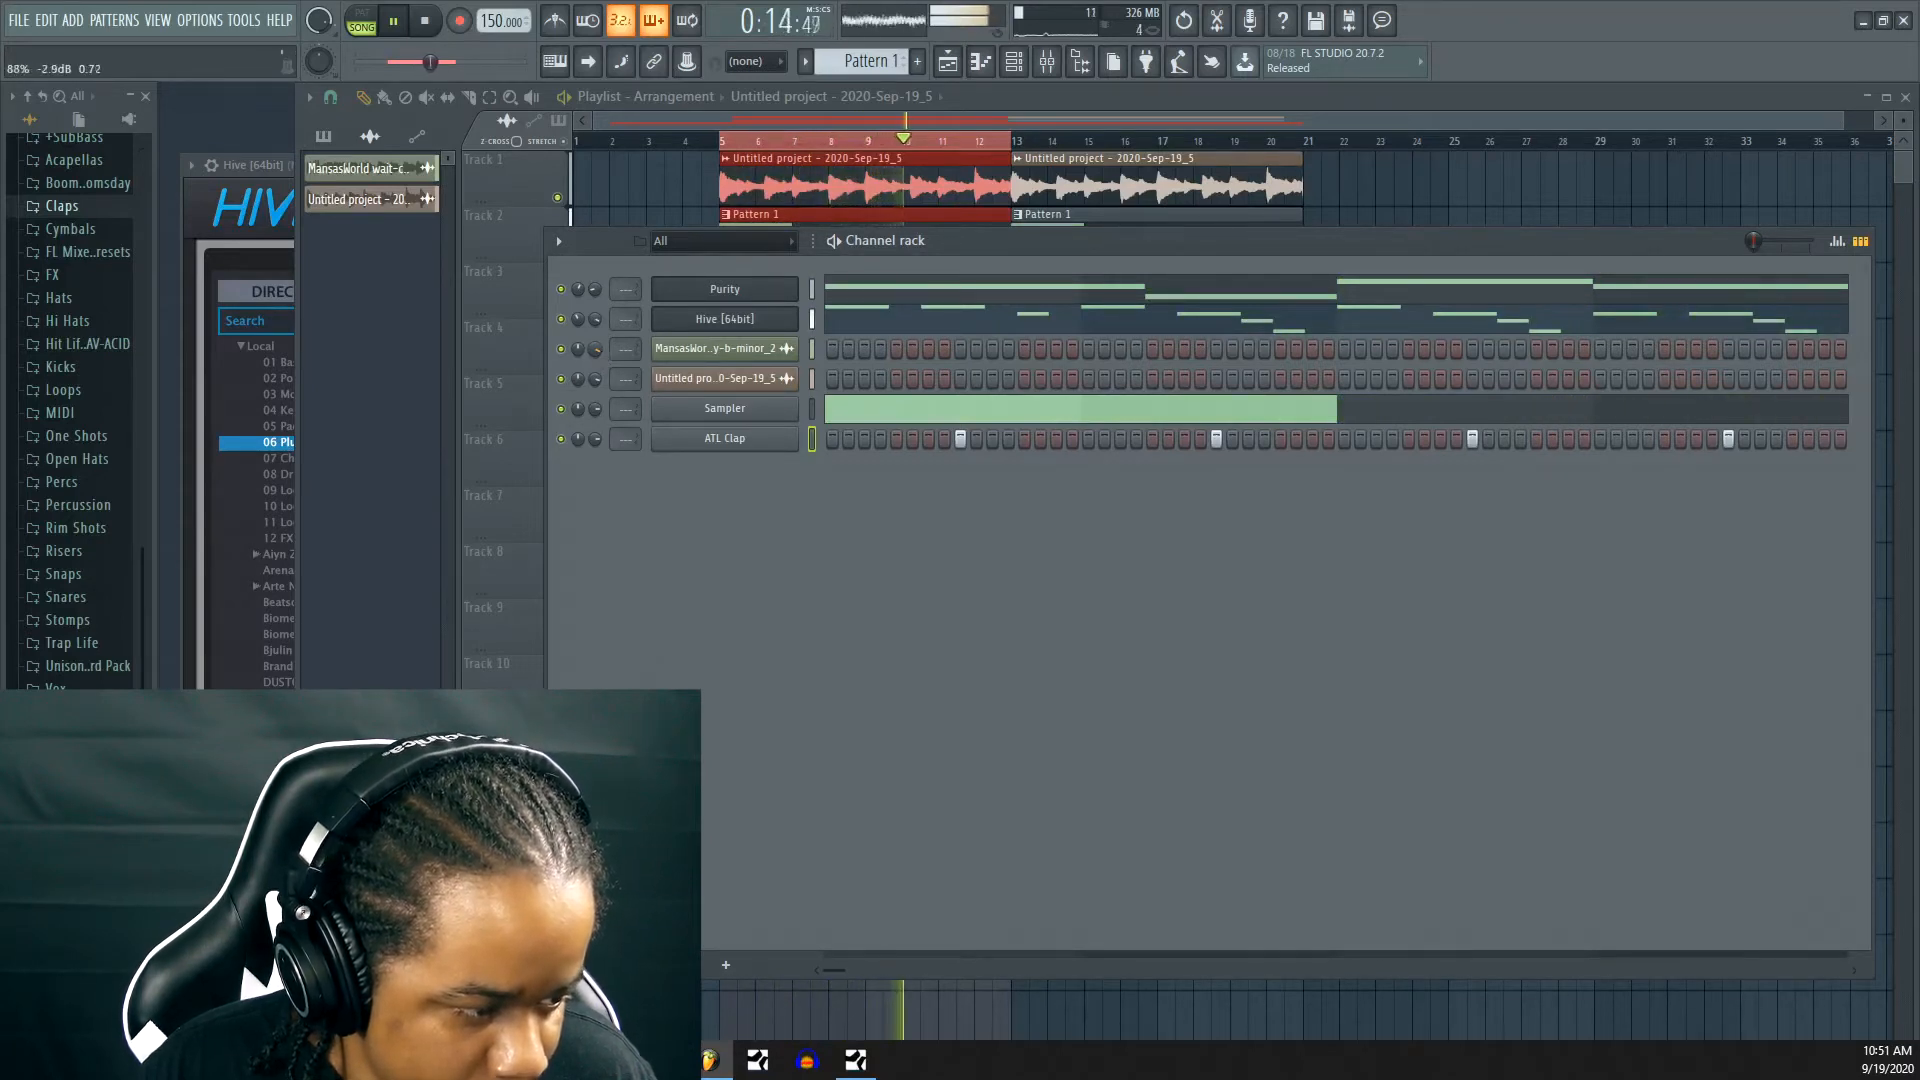
Duplicate the first four ATL Clap hits in the piano roll to fill bars 5 to 8
{"action": "right_click", "coordinate": [790, 438]}
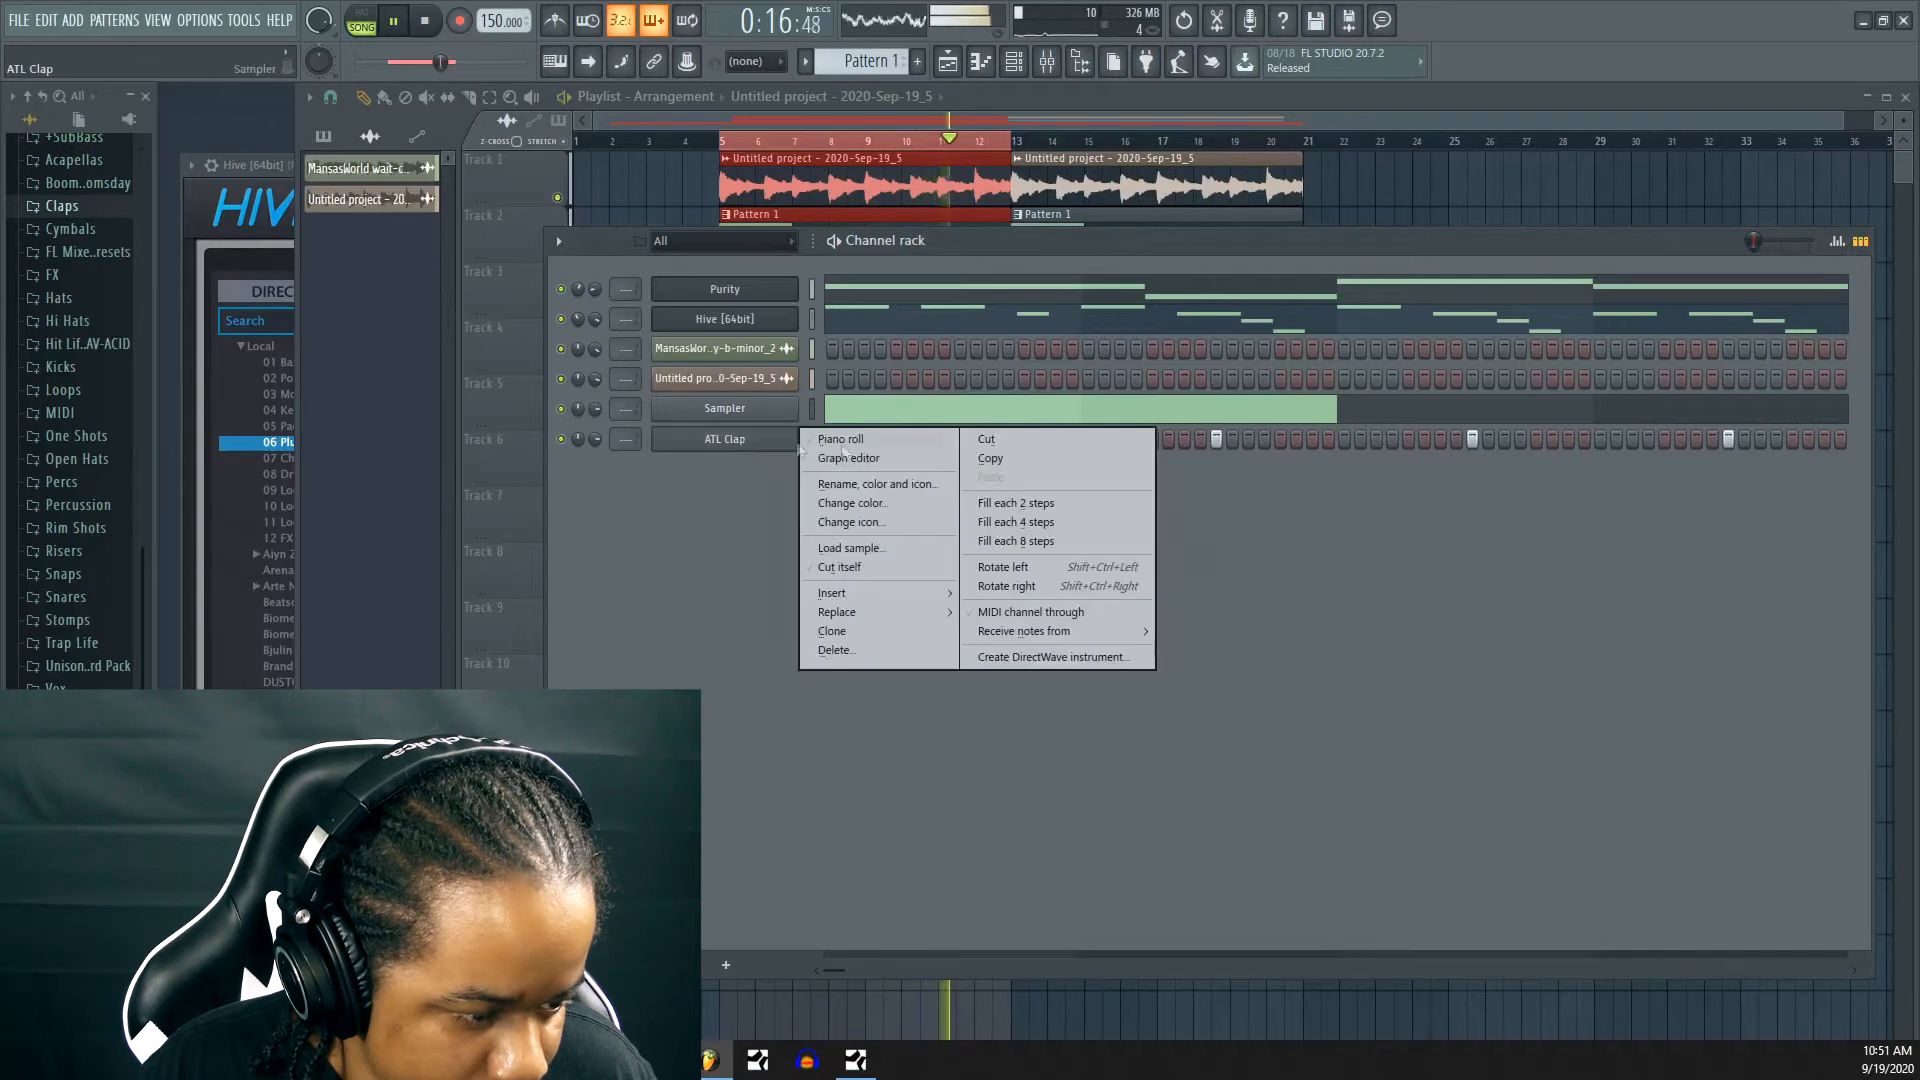
{"action": "left_click", "coordinate": [921, 445]}
{"action": "mouse_move", "coordinate": [1048, 553]}
{"action": "left_mouse_down"}
{"action": "mouse_move", "coordinate": [641, 505]}
{"action": "mouse_move", "coordinate": [1045, 531]}
{"action": "left_mouse_up"}
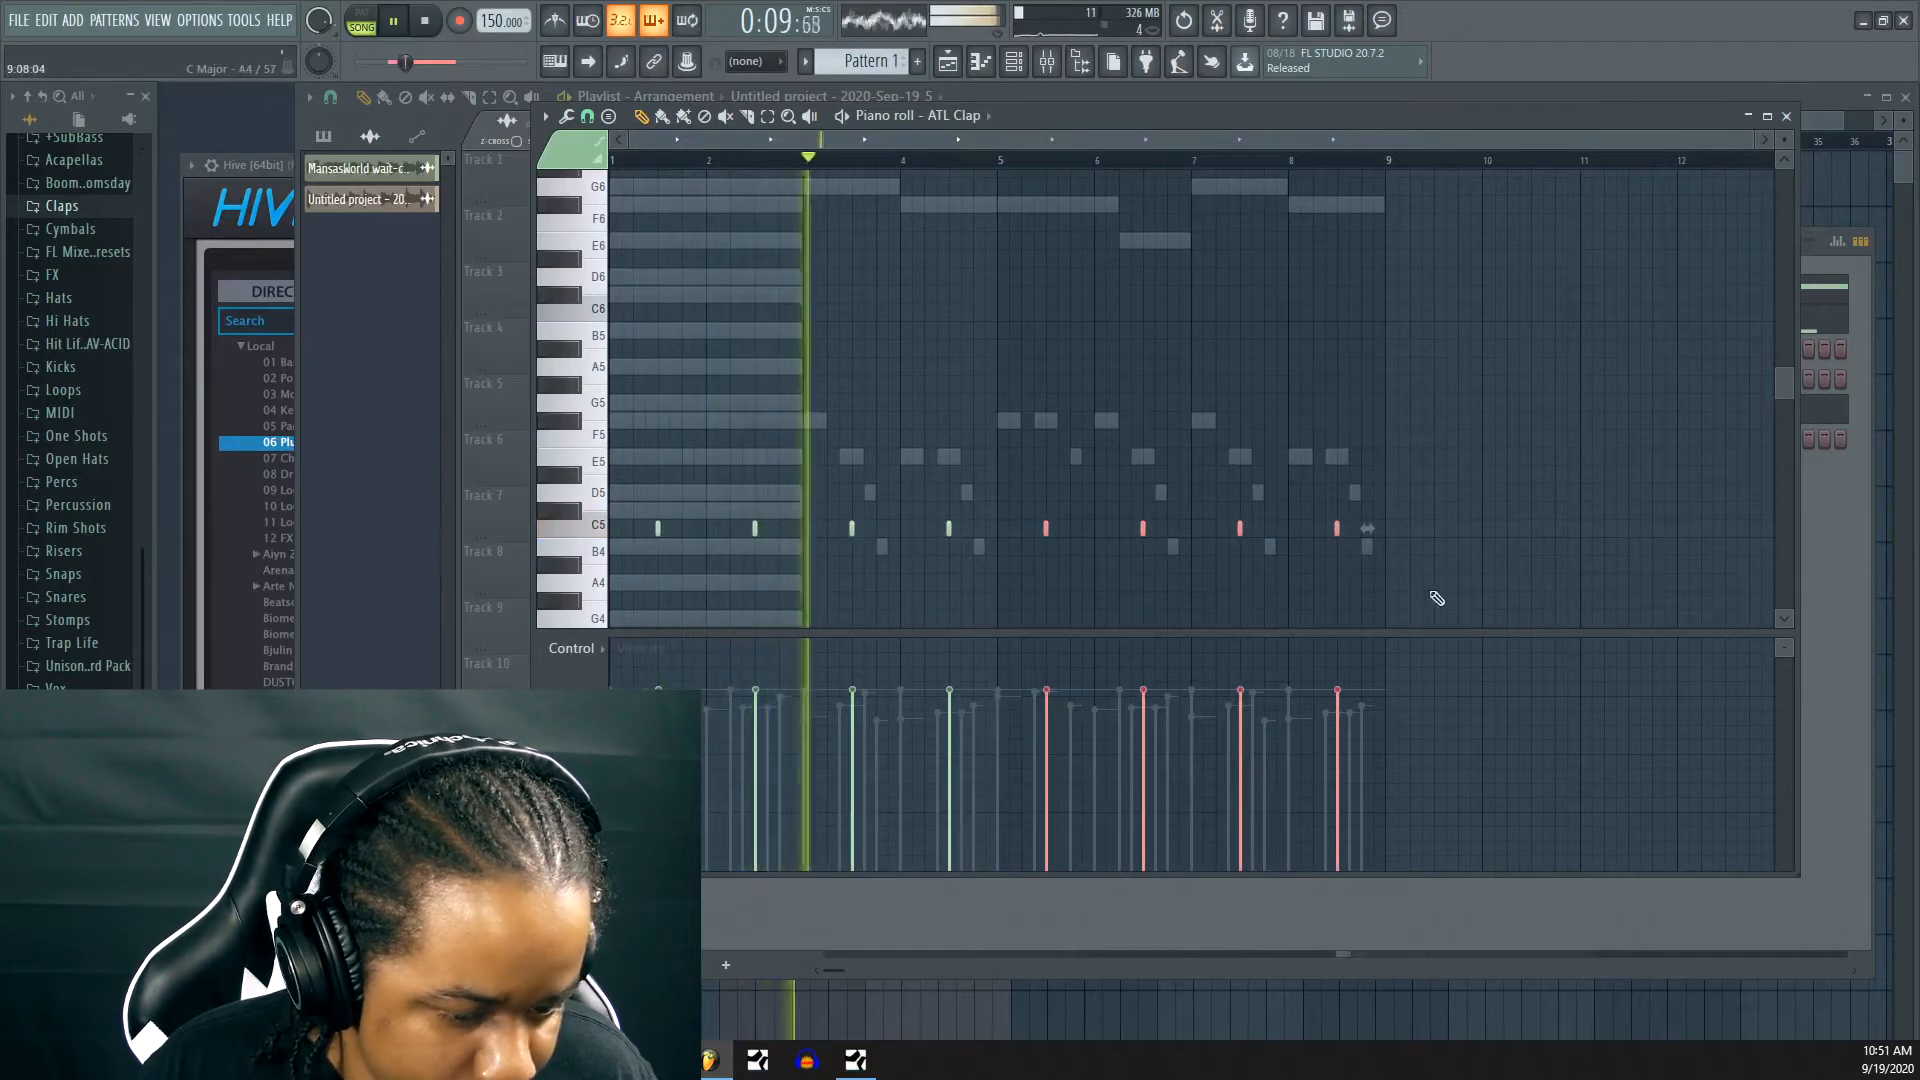
{"action": "key", "text": "F6"}
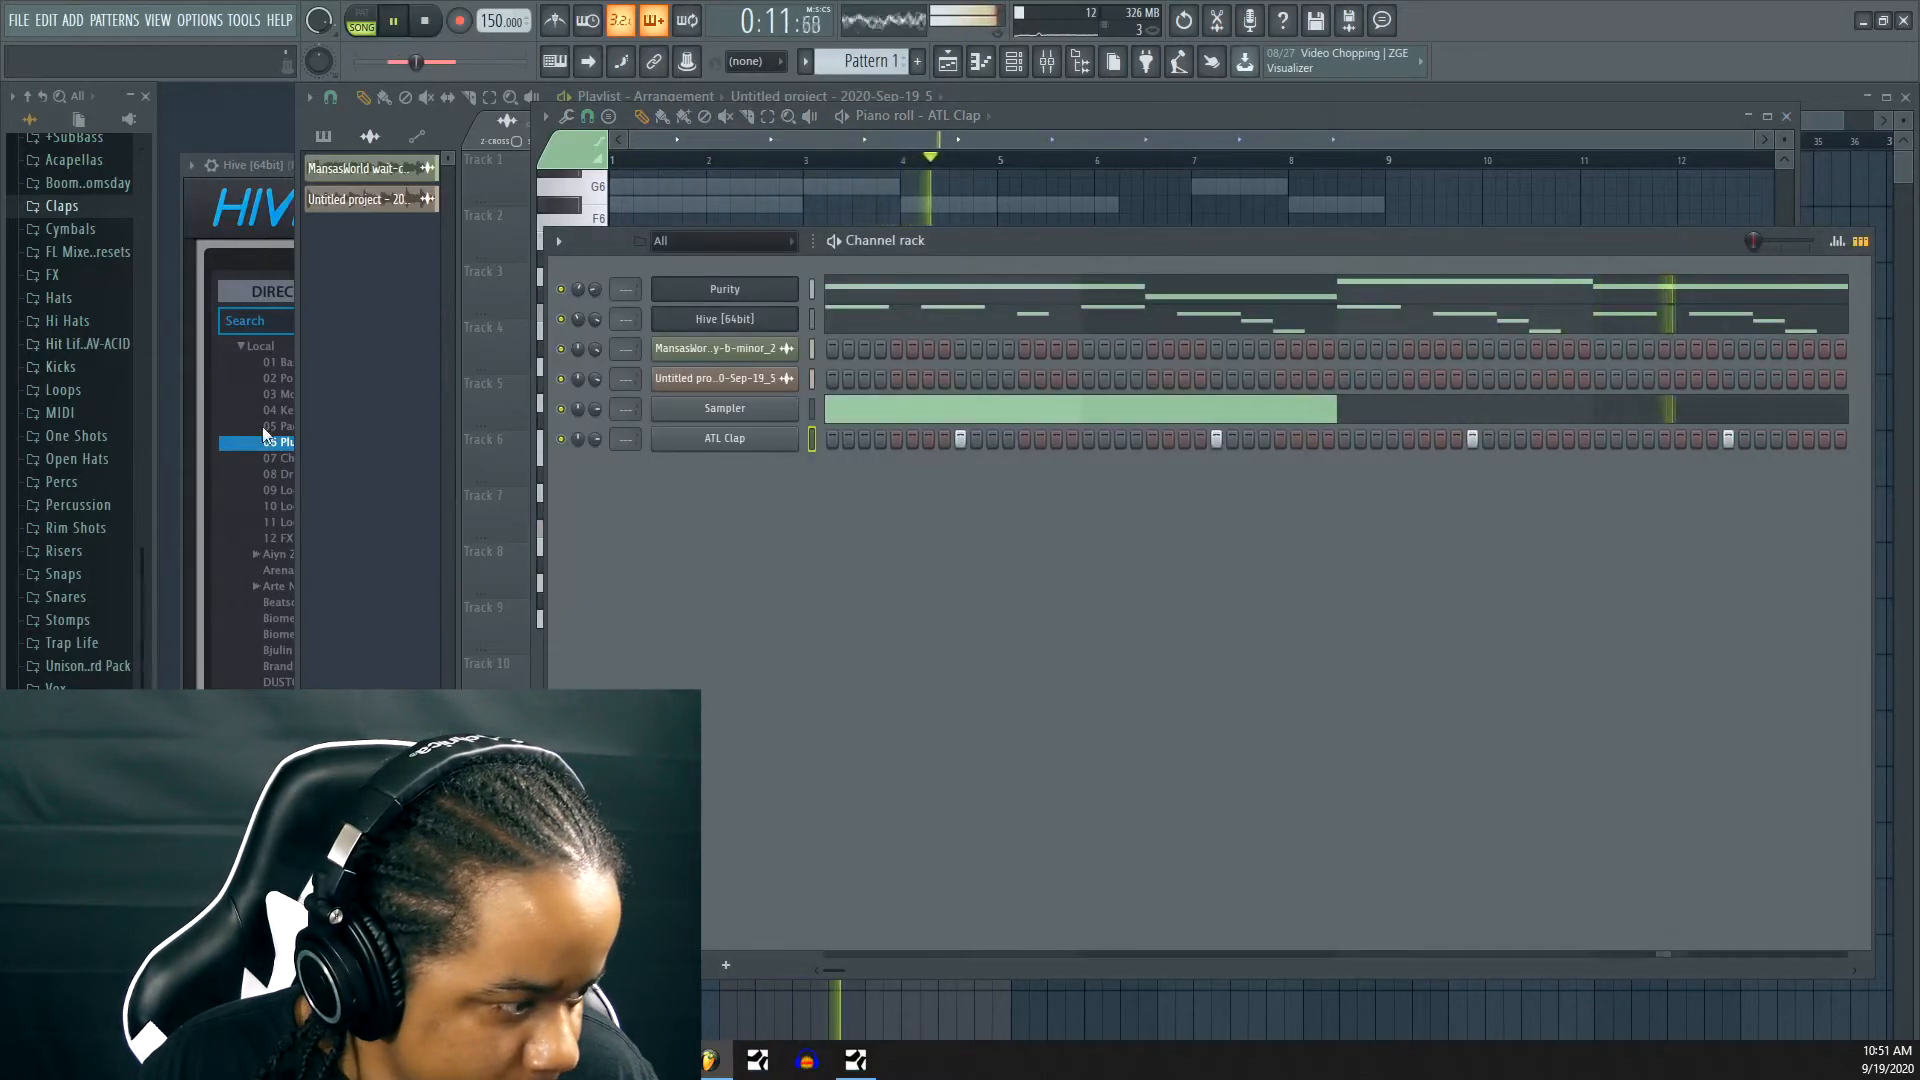
Audition bass samples in the 808s folder to find one that suits the beat
{"action": "scroll", "coordinate": [70, 380], "scroll_direction": "up", "scroll_amount": 4}
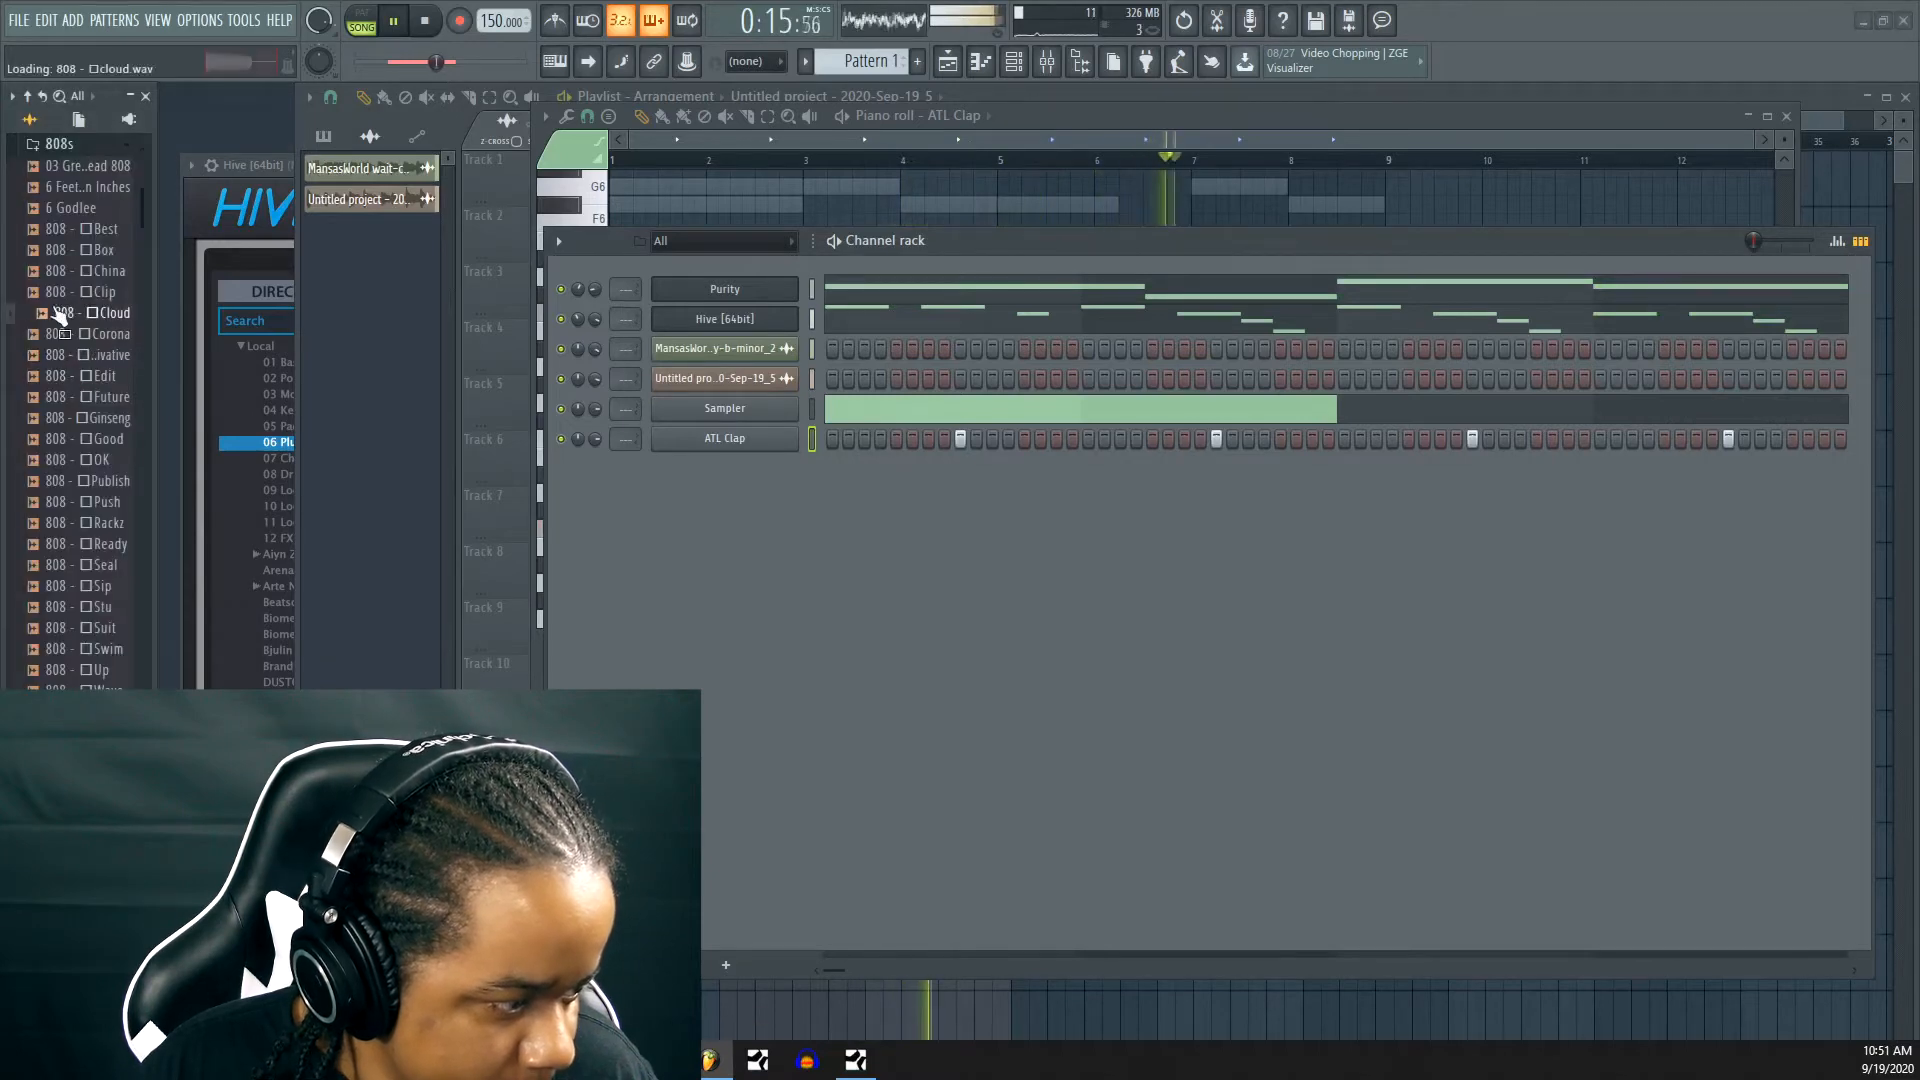
{"action": "left_click", "coordinate": [80, 416]}
{"action": "scroll", "coordinate": [78, 380], "scroll_direction": "down", "scroll_amount": 4}
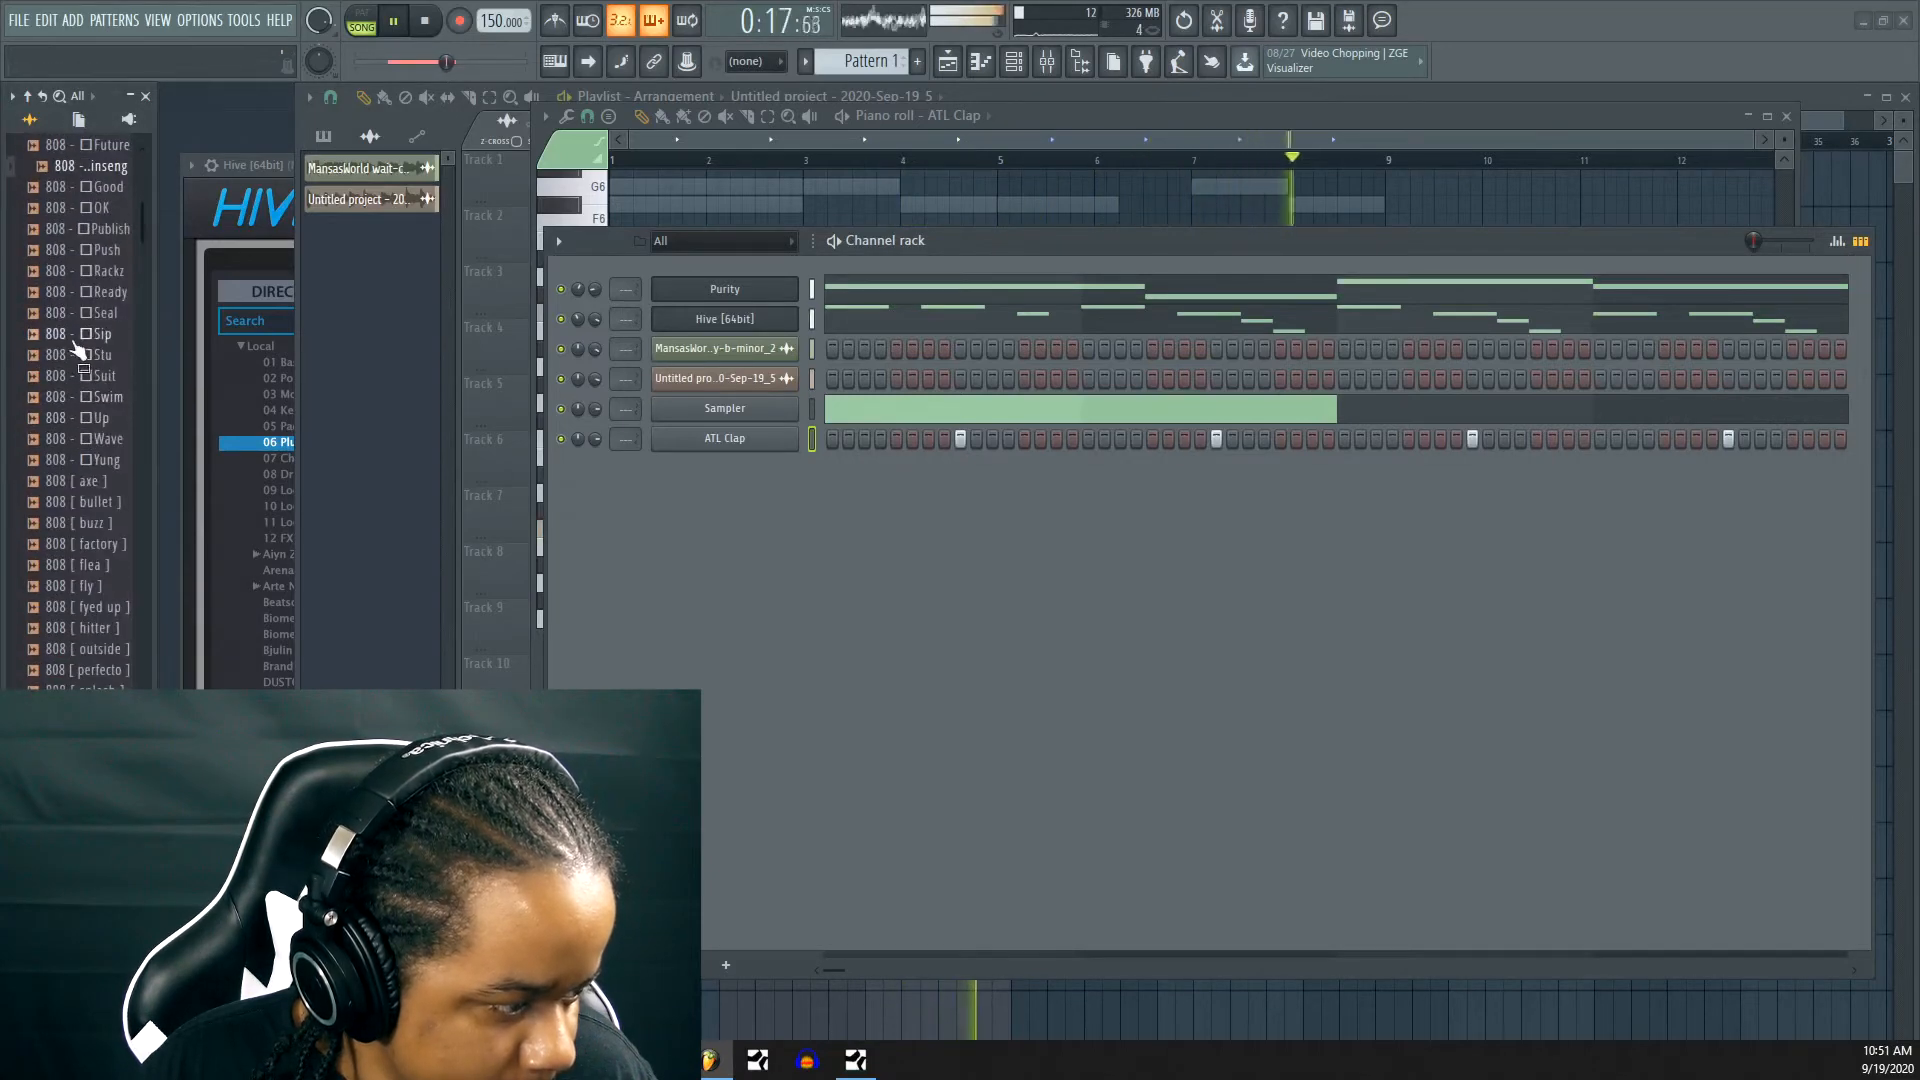
{"action": "left_click", "coordinate": [76, 379]}
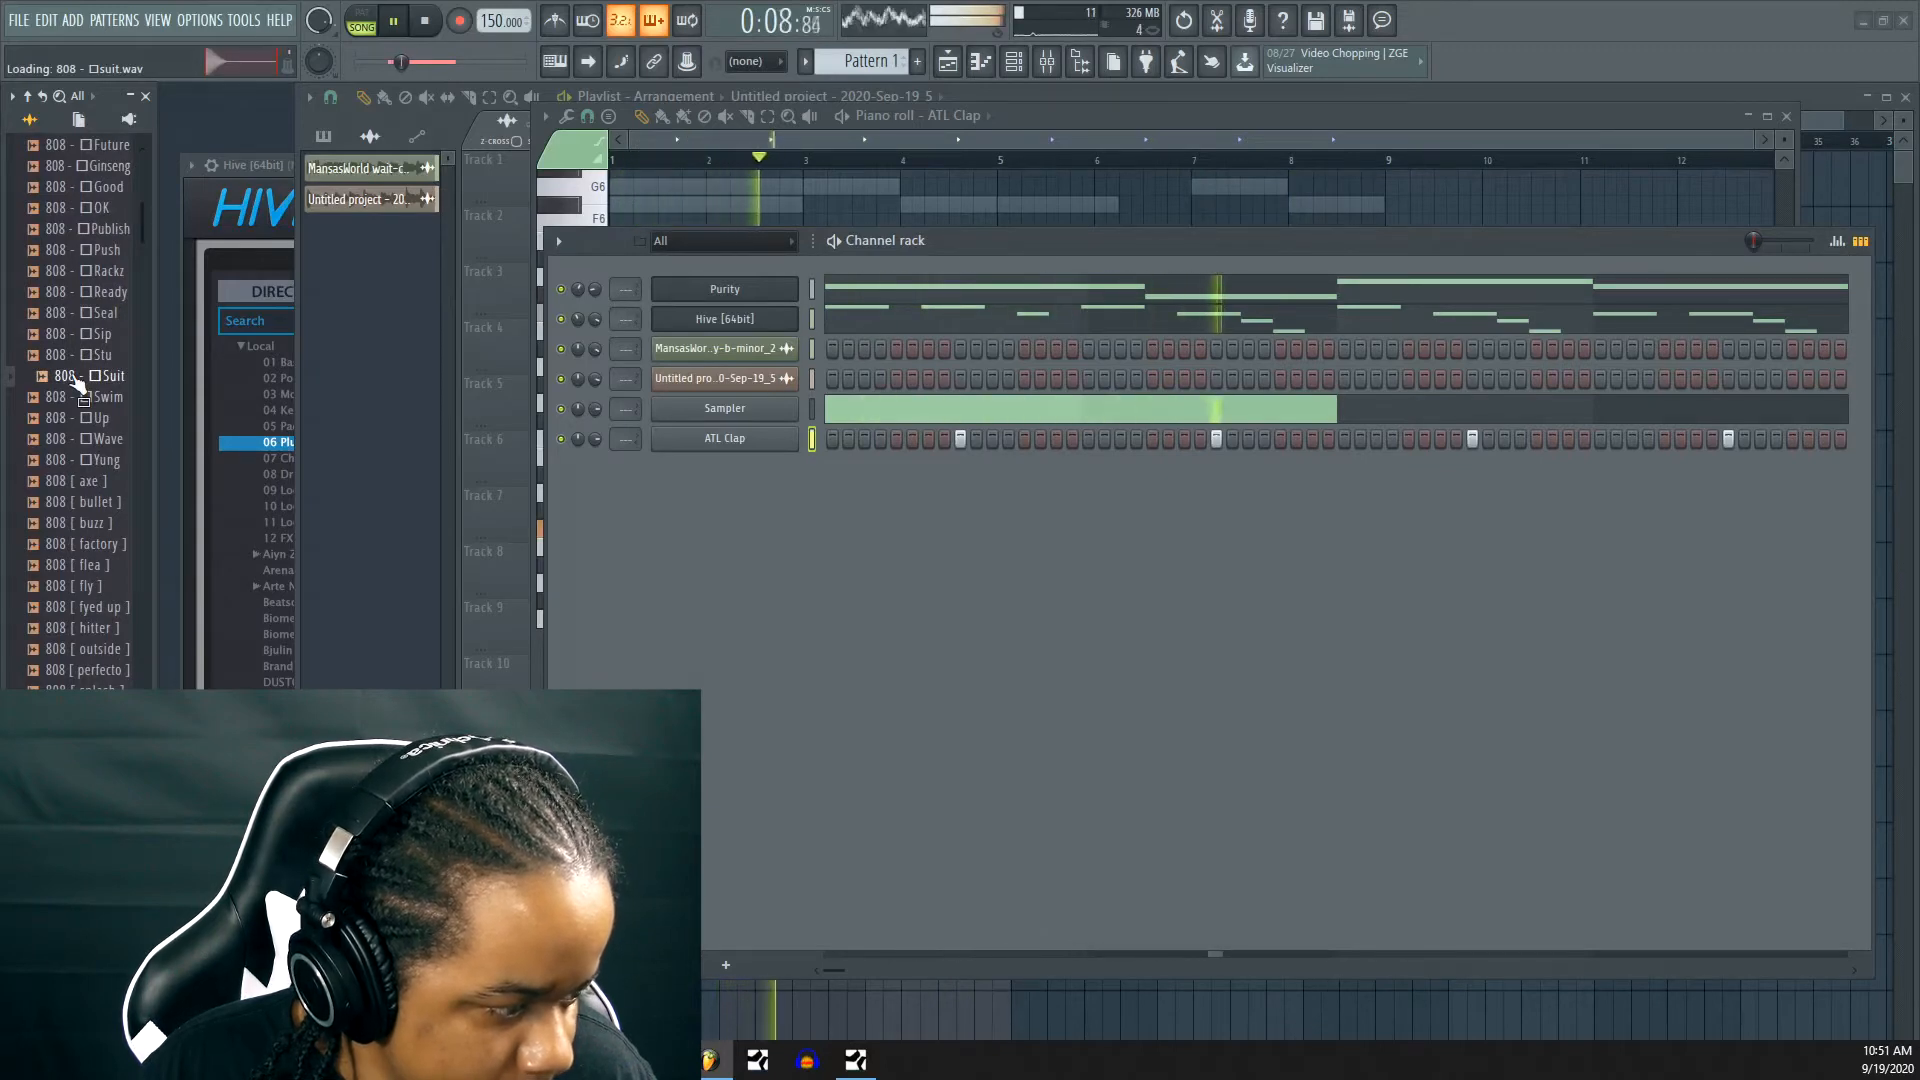
{"action": "scroll", "coordinate": [90, 475], "scroll_direction": "down", "scroll_amount": 15}
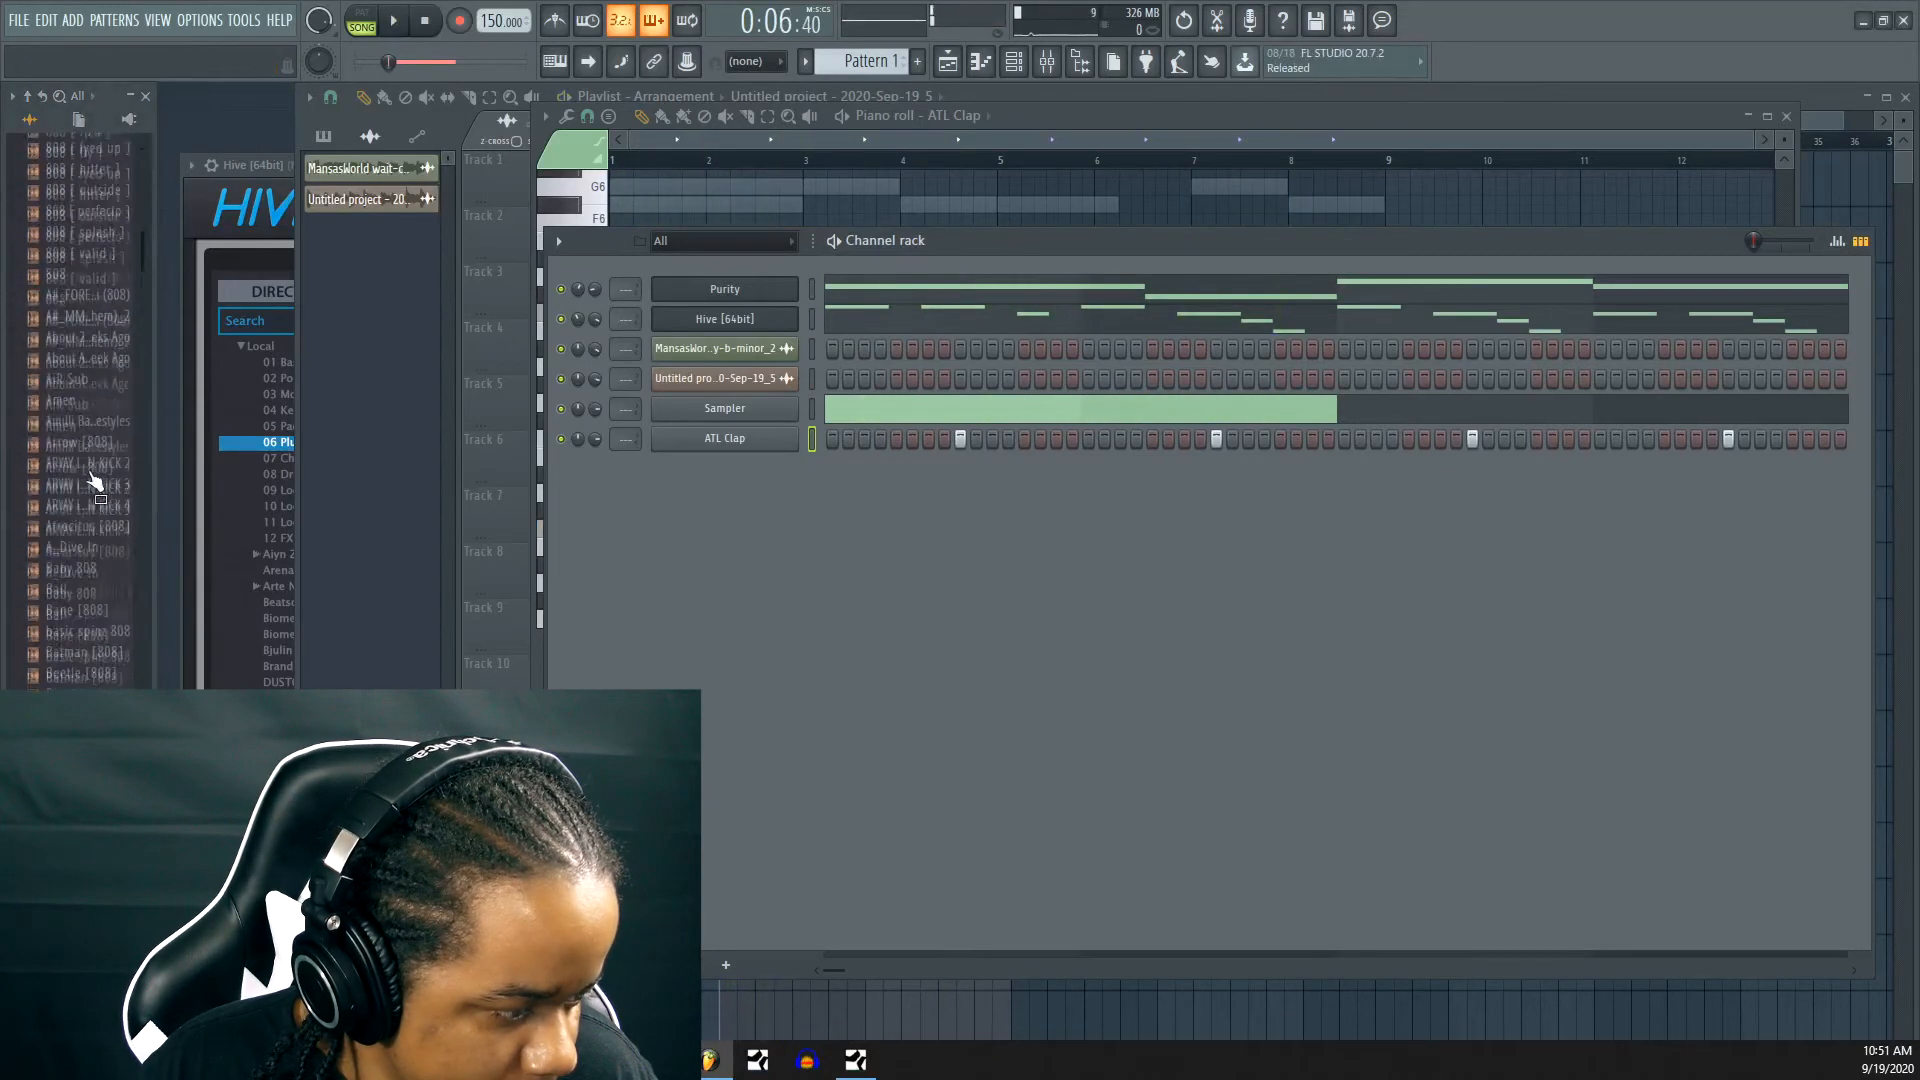
{"action": "scroll", "coordinate": [75, 458], "scroll_direction": "down", "scroll_amount": 20}
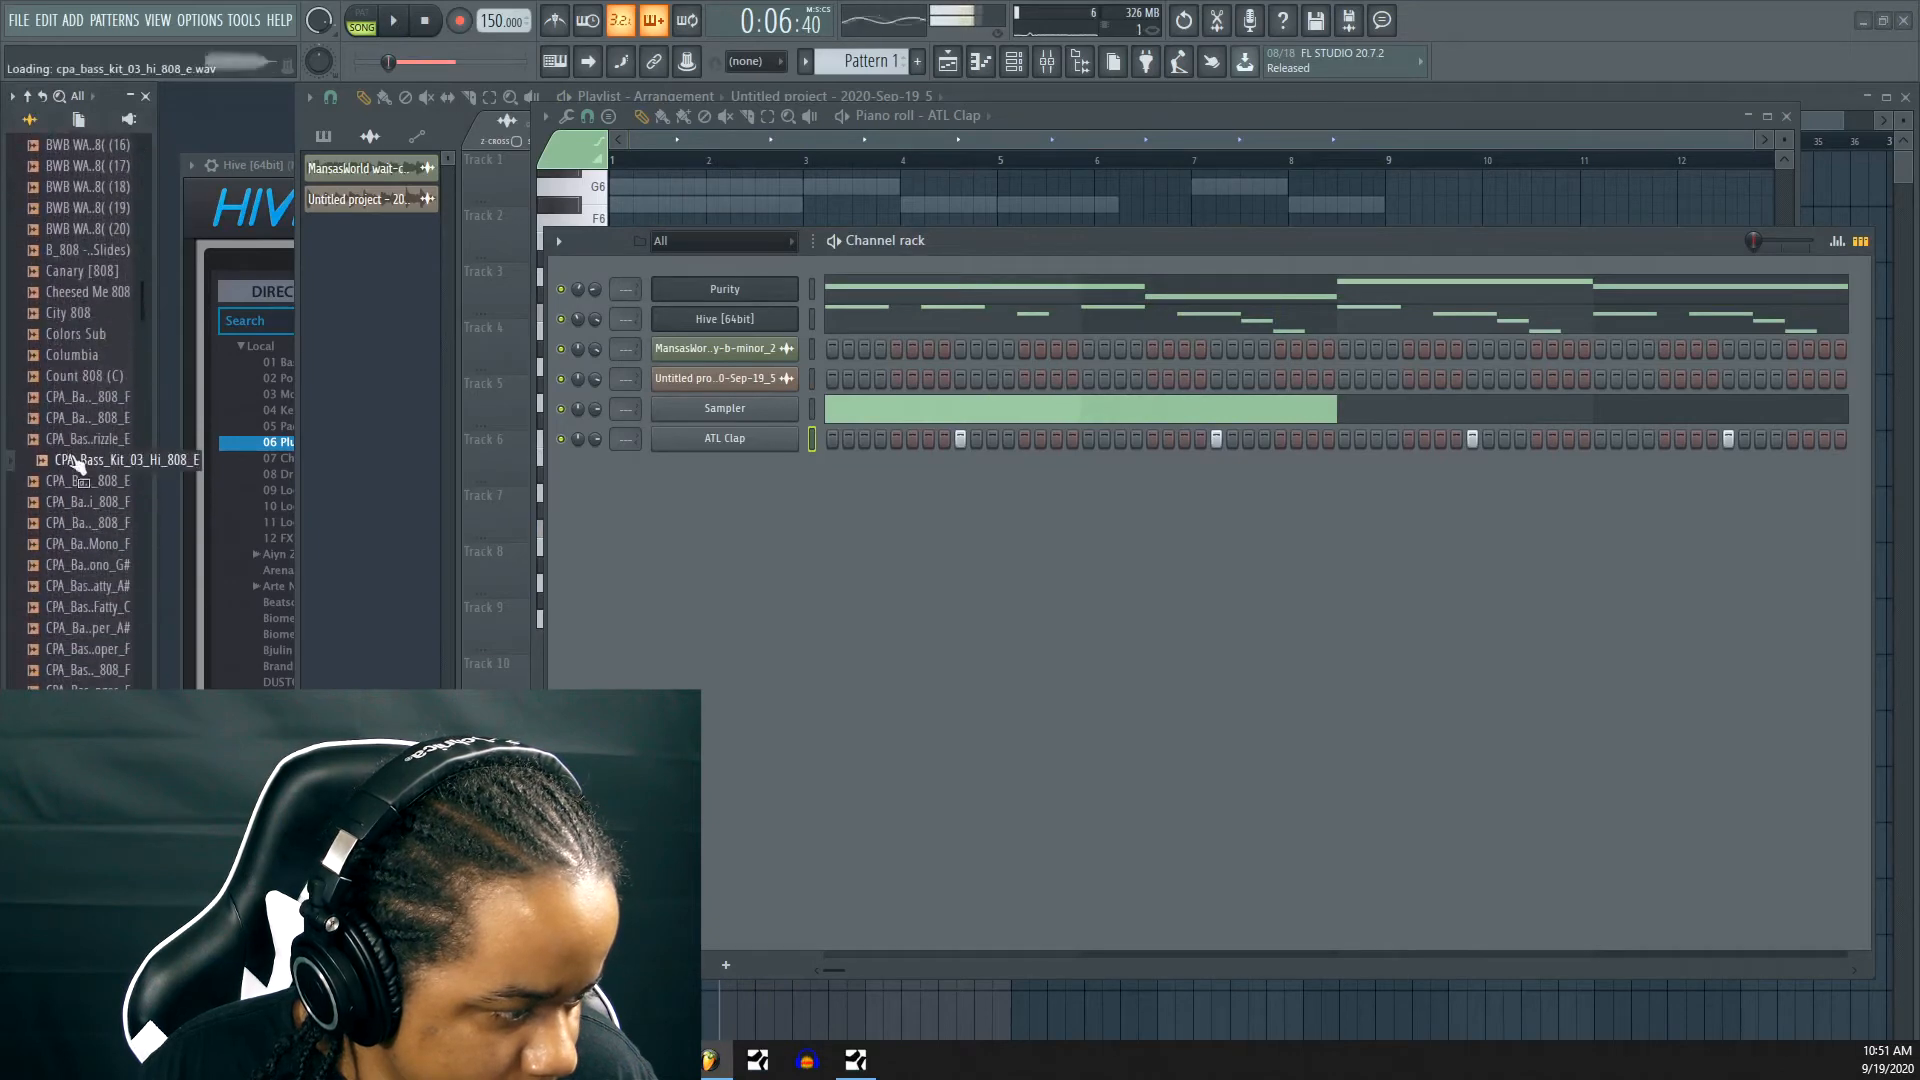
{"action": "scroll", "coordinate": [80, 455], "scroll_direction": "down", "scroll_amount": 15}
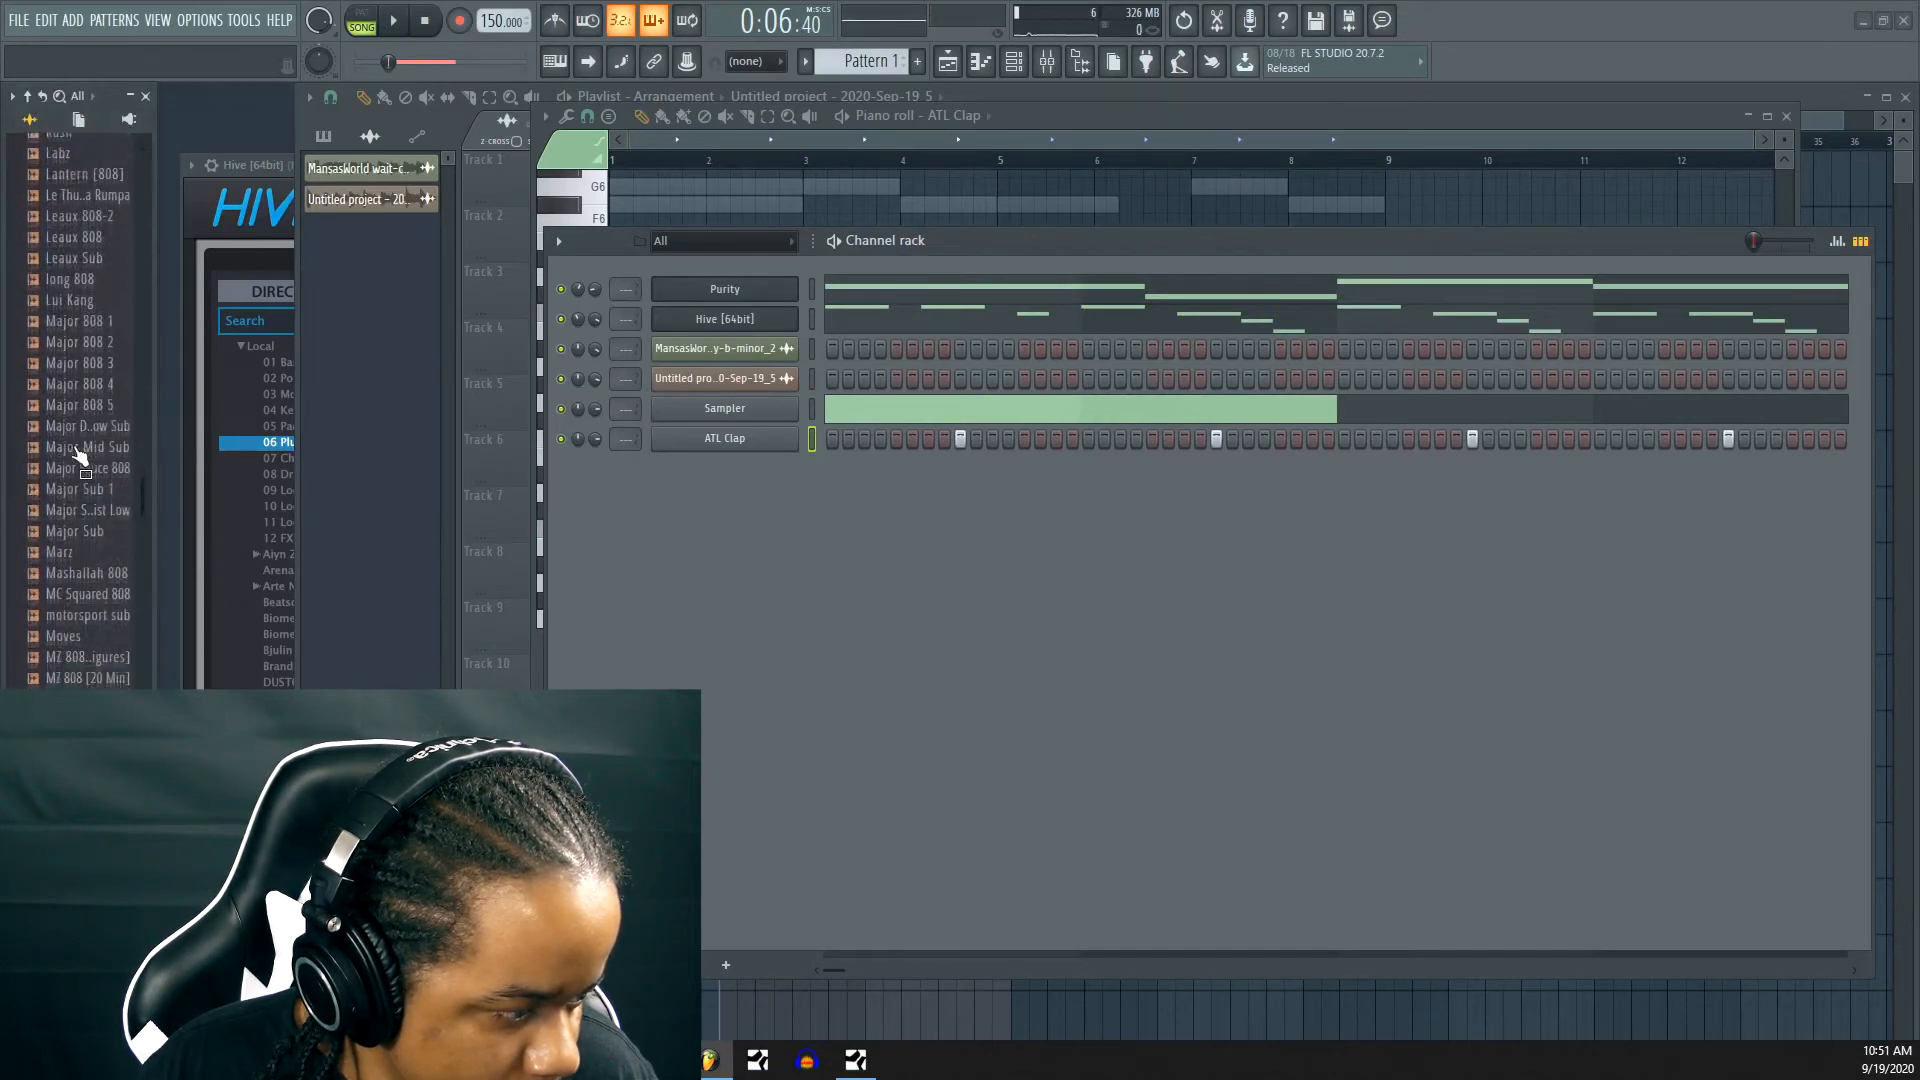
{"action": "scroll", "coordinate": [78, 475], "scroll_direction": "down", "scroll_amount": 15}
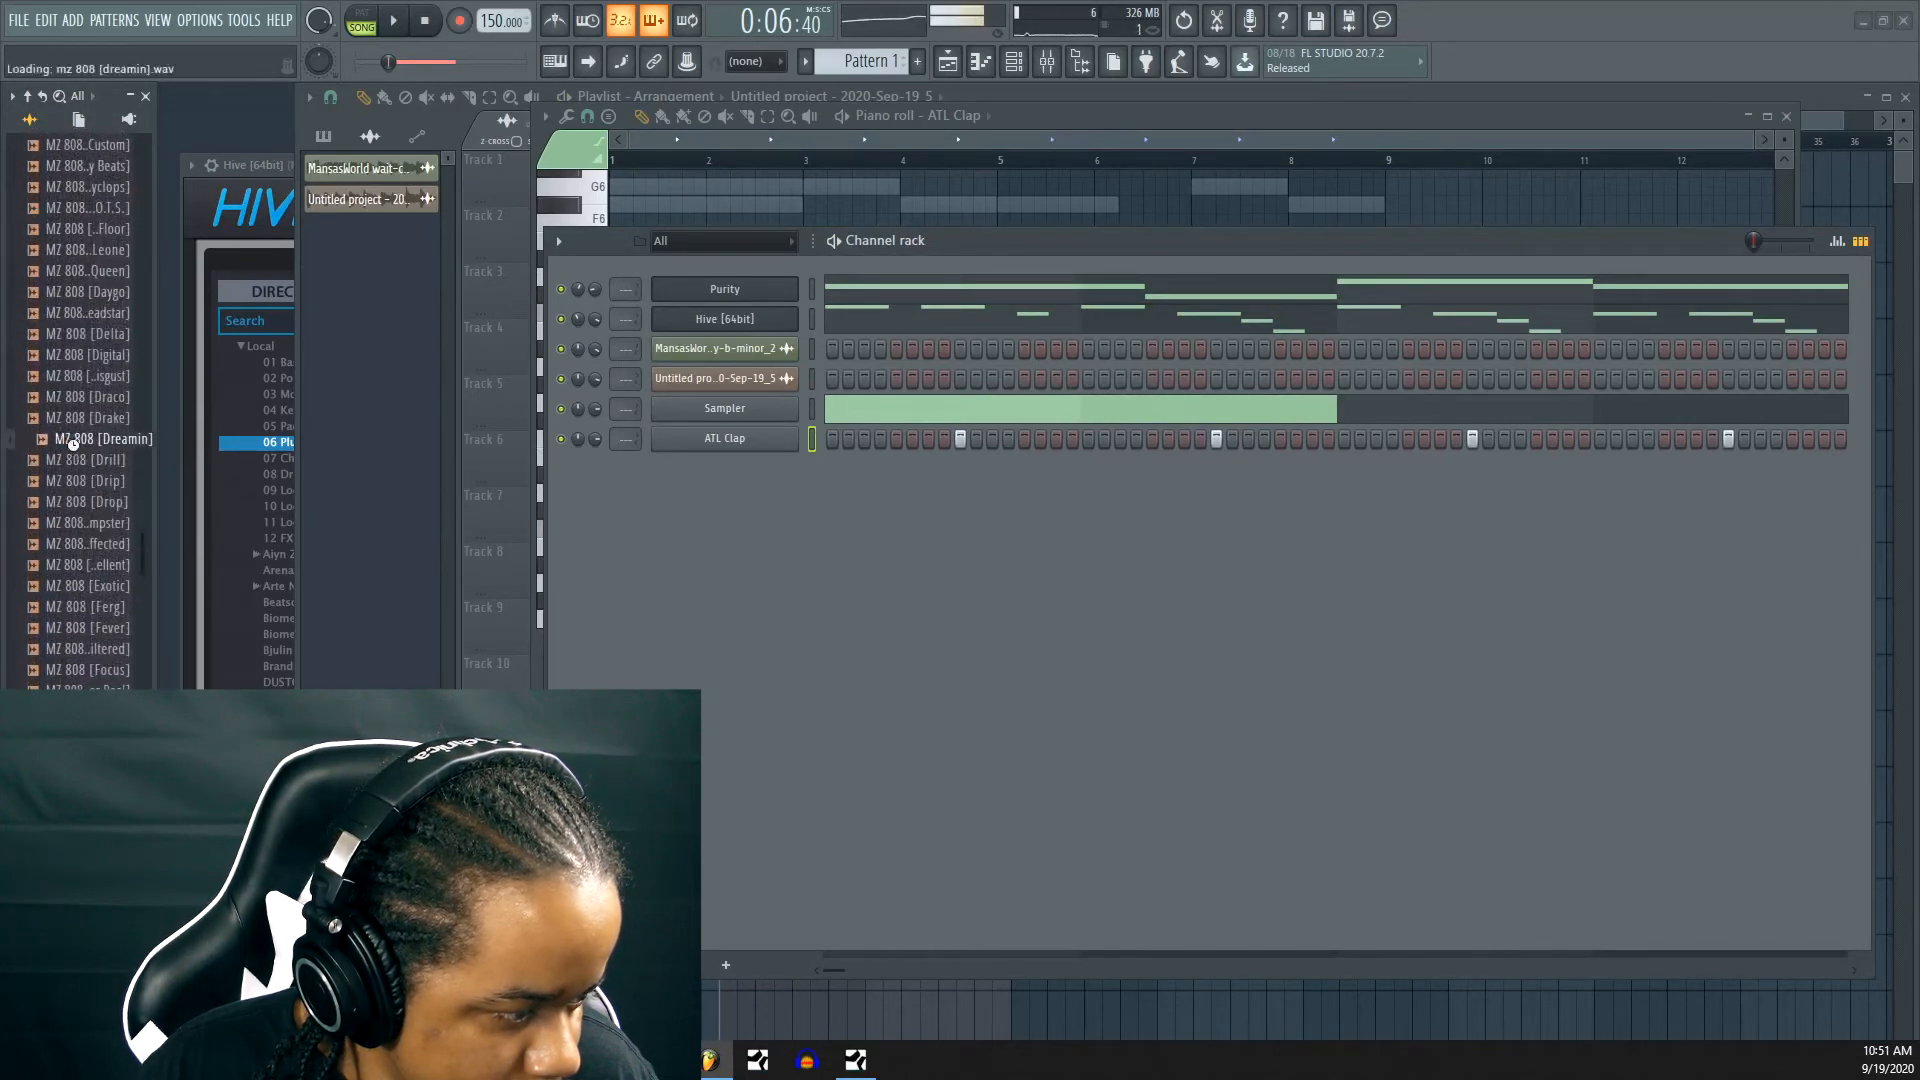
{"action": "scroll", "coordinate": [80, 510], "scroll_direction": "down", "scroll_amount": 15}
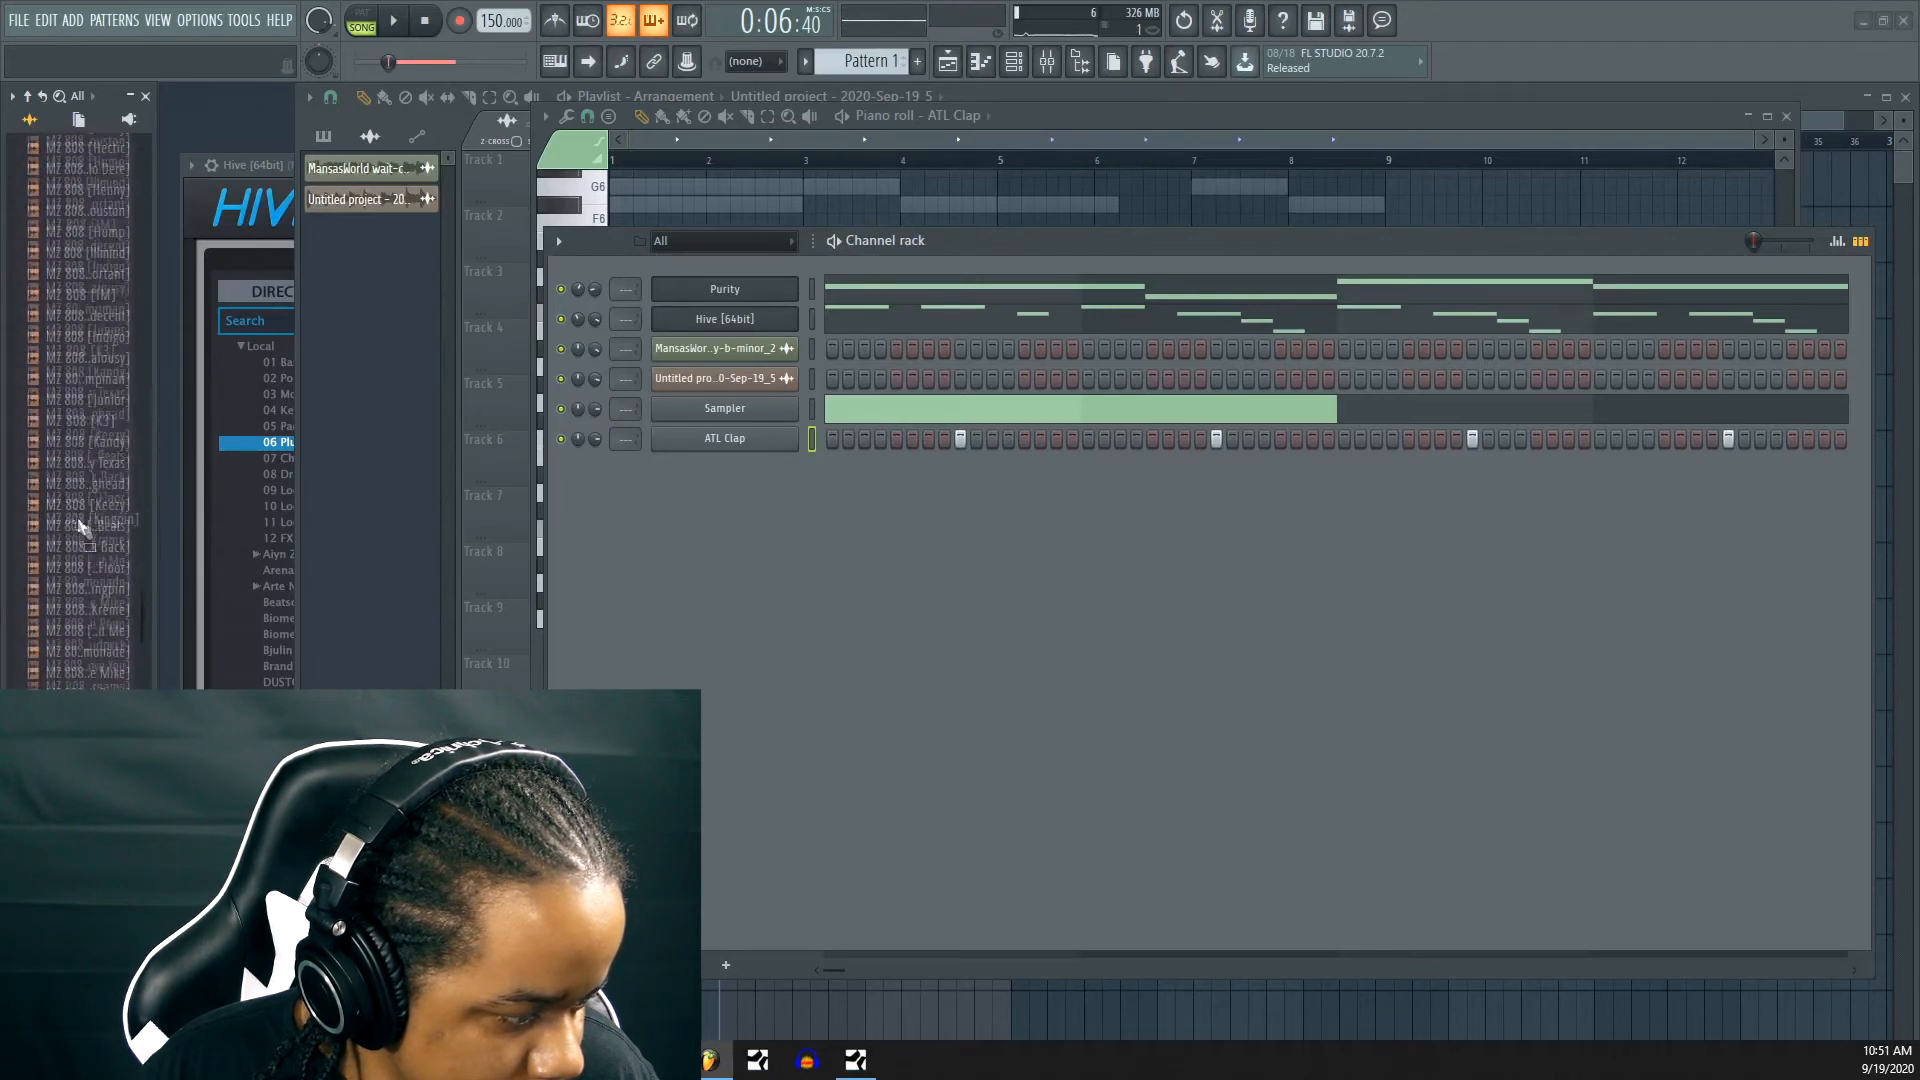
{"action": "scroll", "coordinate": [80, 525], "scroll_direction": "down", "scroll_amount": 8}
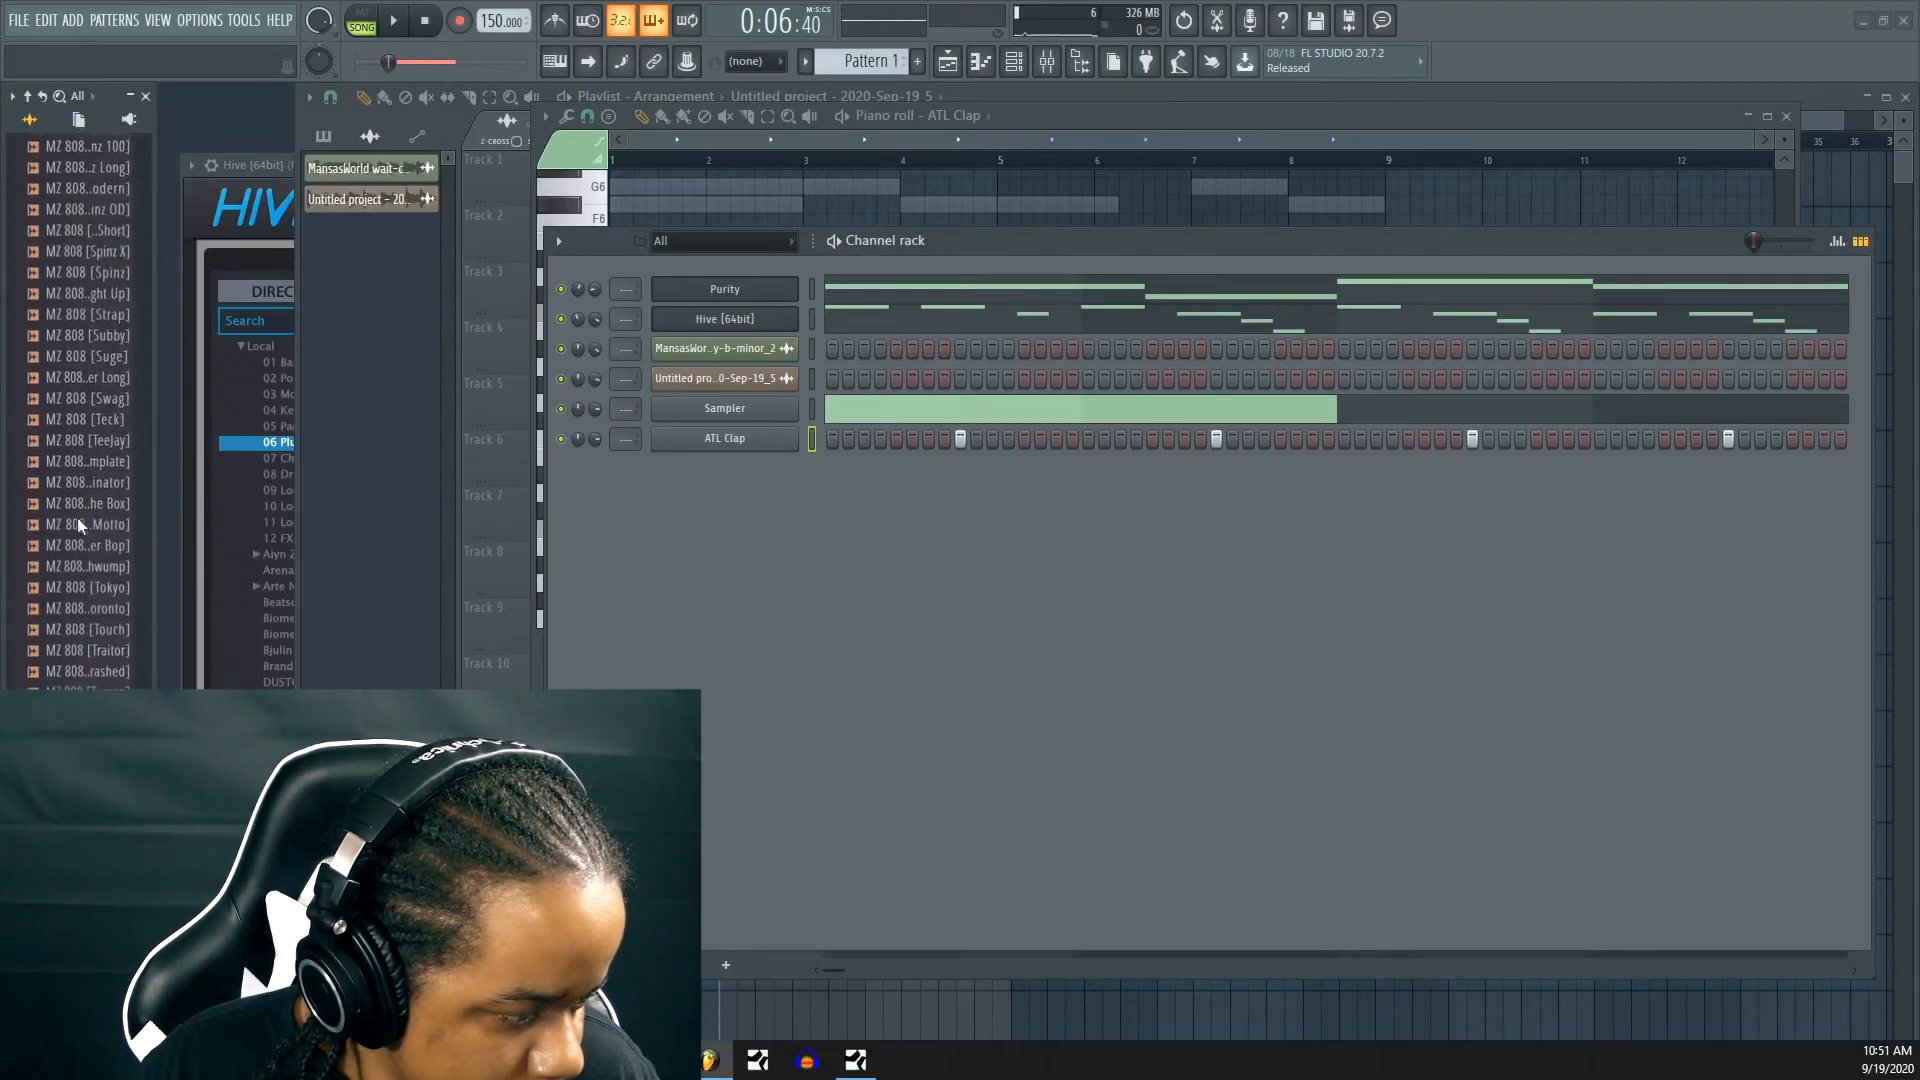
{"action": "scroll", "coordinate": [90, 412], "scroll_direction": "down", "scroll_amount": 6}
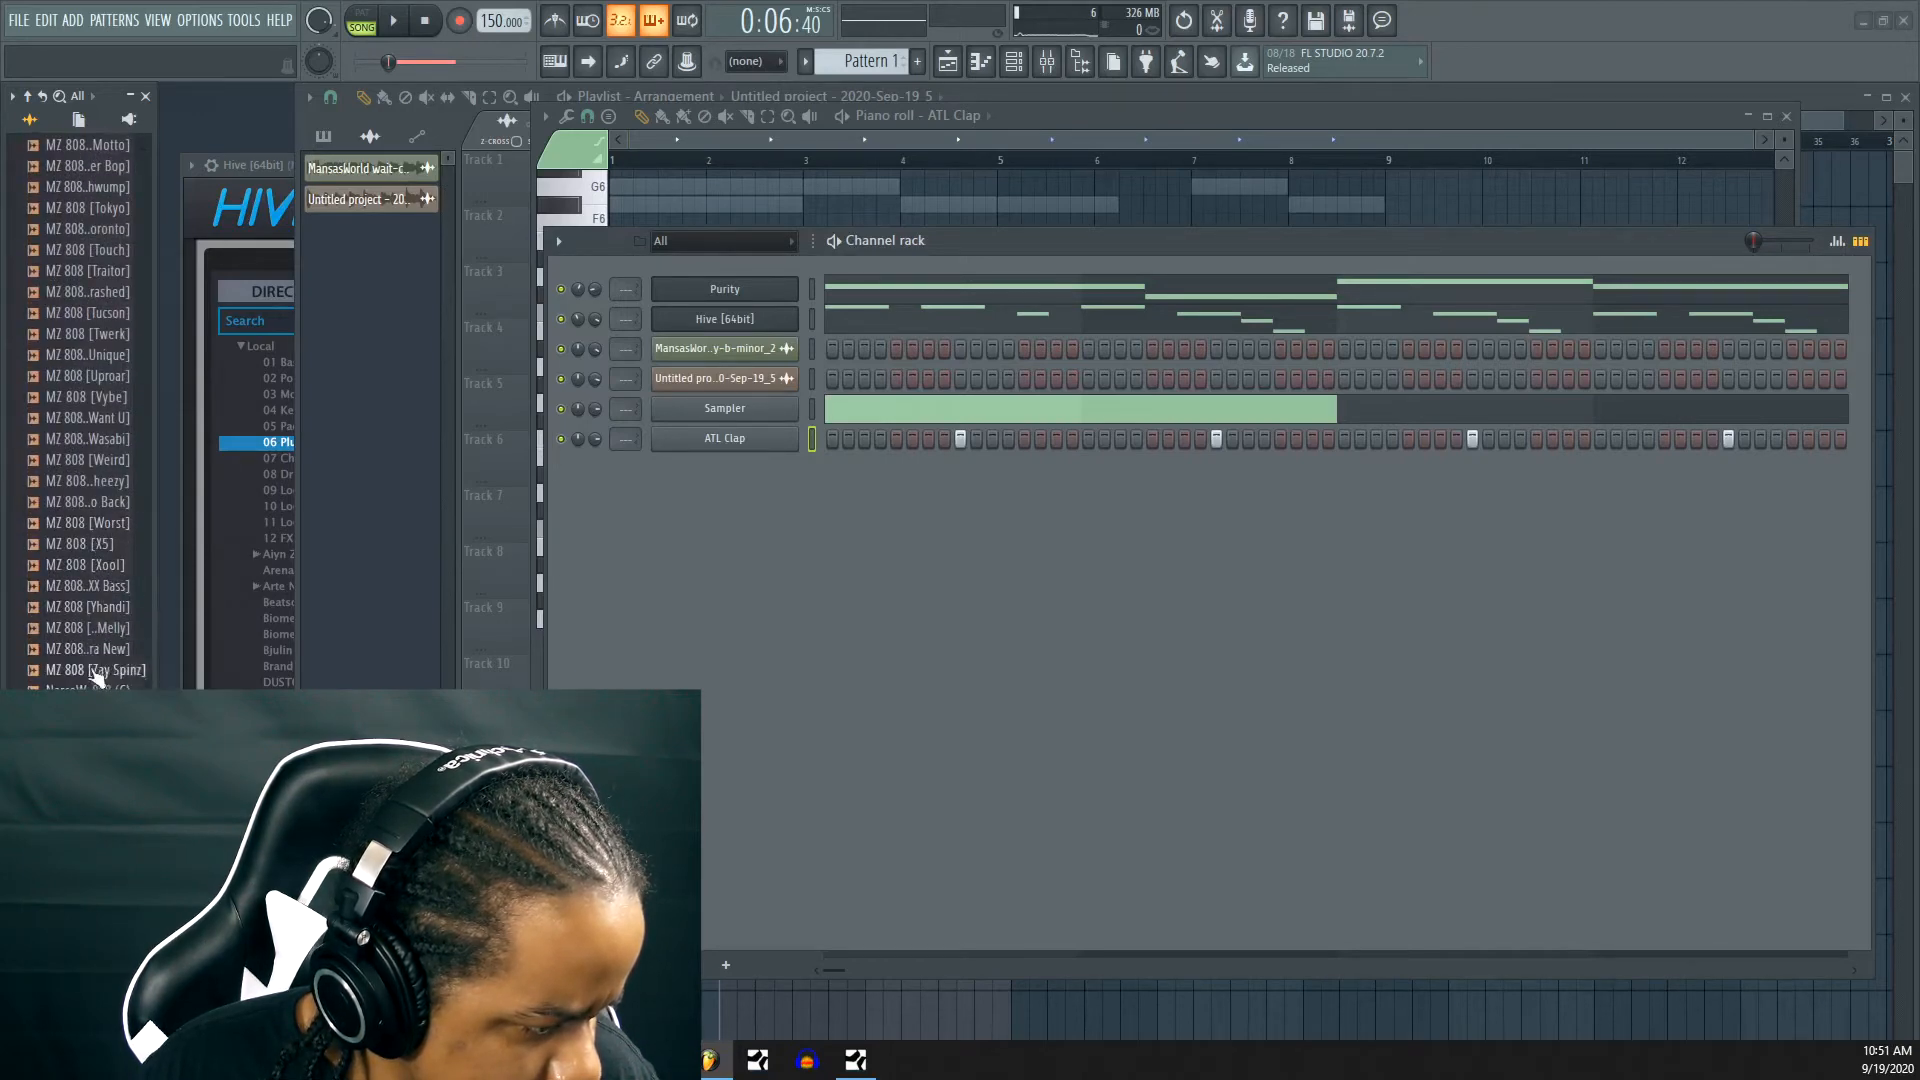
Add the MZ 808 [Spinz] sample as a new channel below ATL Clap and set it to cut itself
{"action": "left_click_drag", "start_coordinate": [155, 573], "coordinate": [235, 582]}
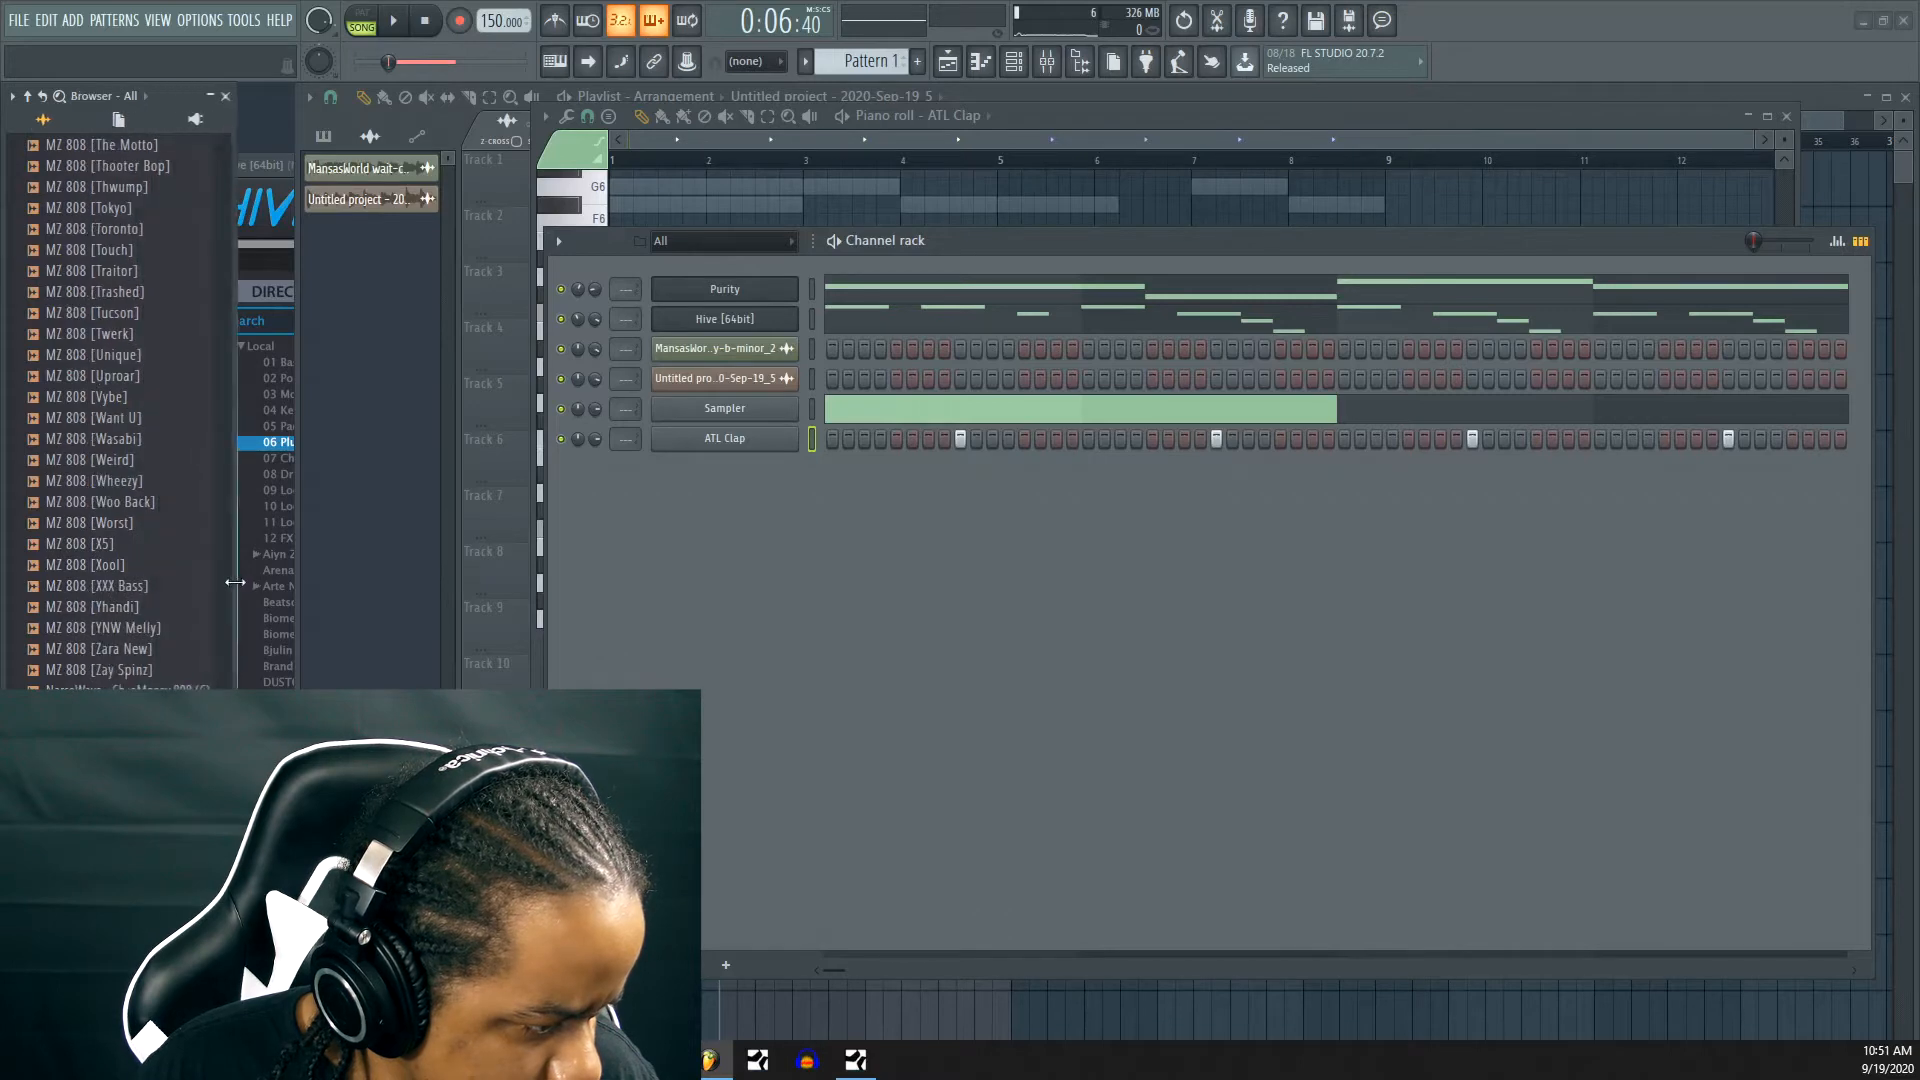
{"action": "scroll", "coordinate": [139, 585], "scroll_direction": "up", "scroll_amount": 6}
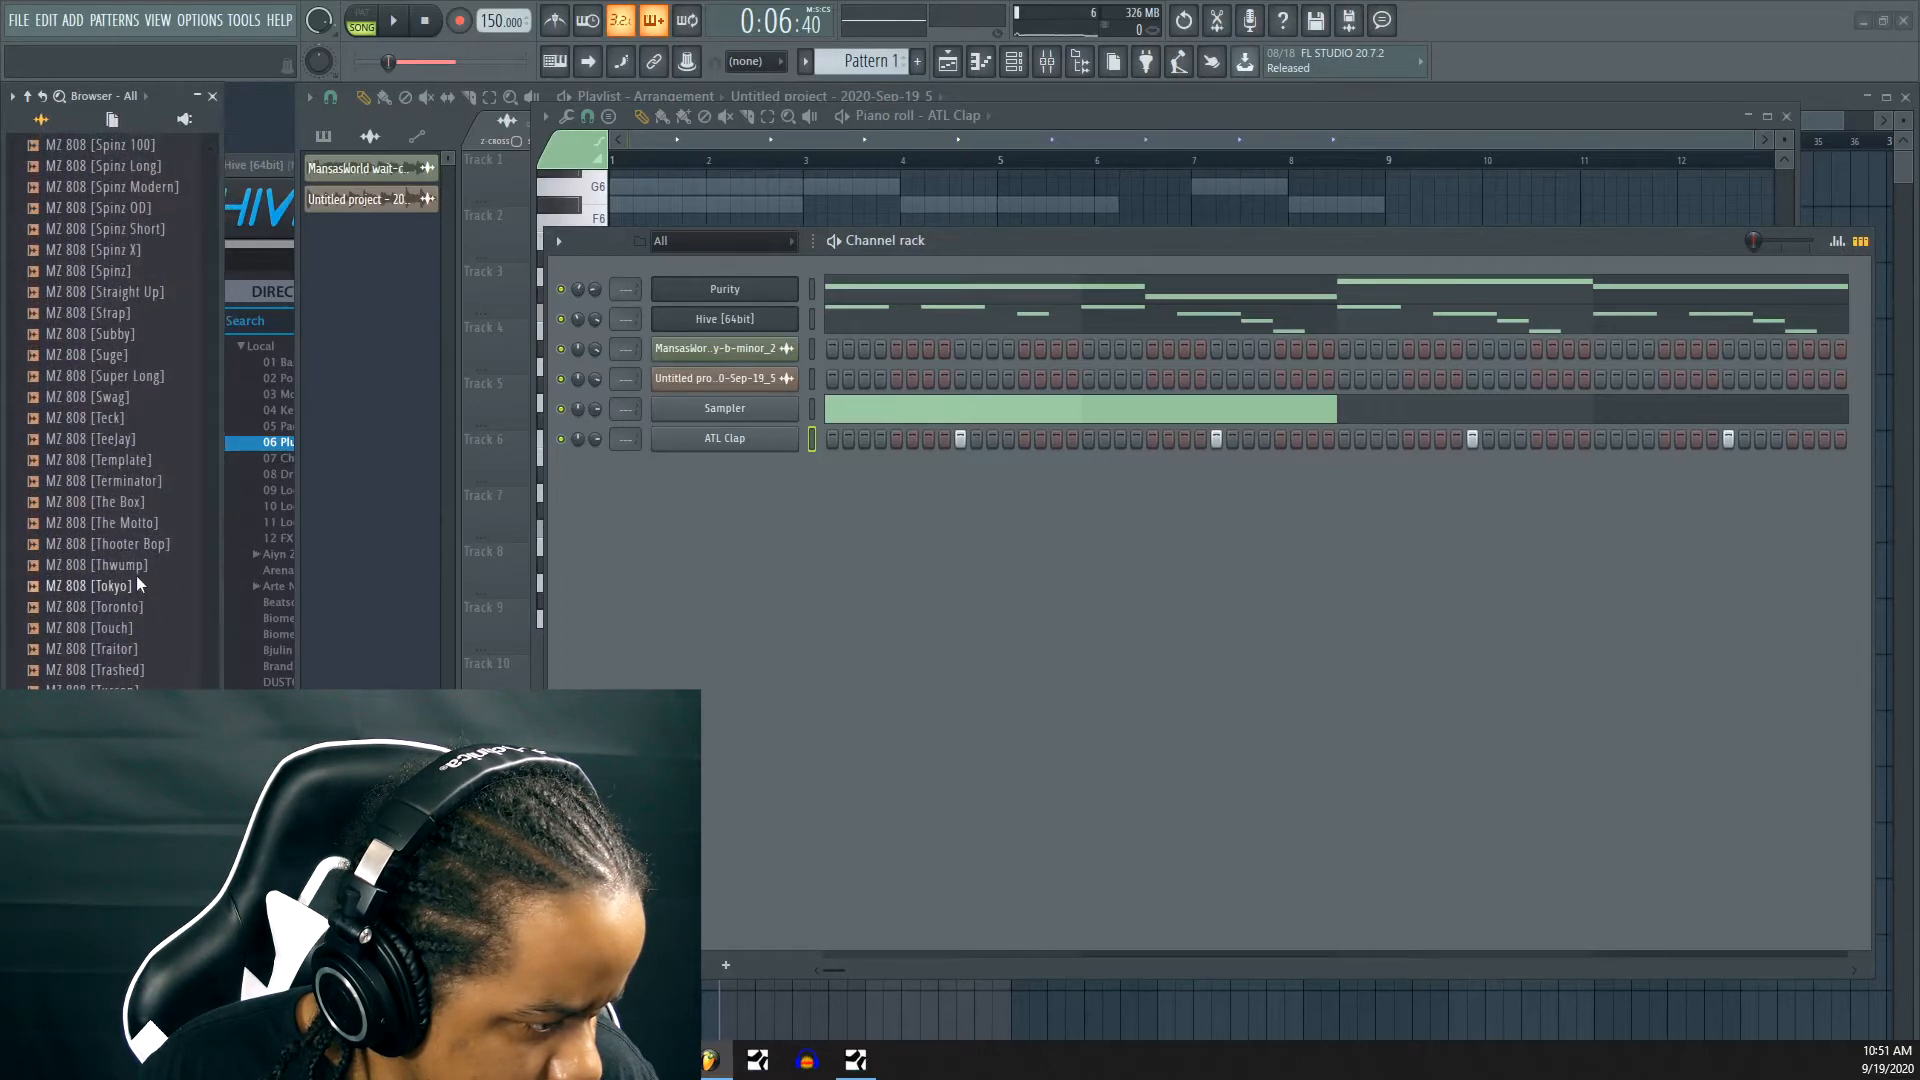
{"action": "left_click_drag", "start_coordinate": [118, 275], "coordinate": [712, 487]}
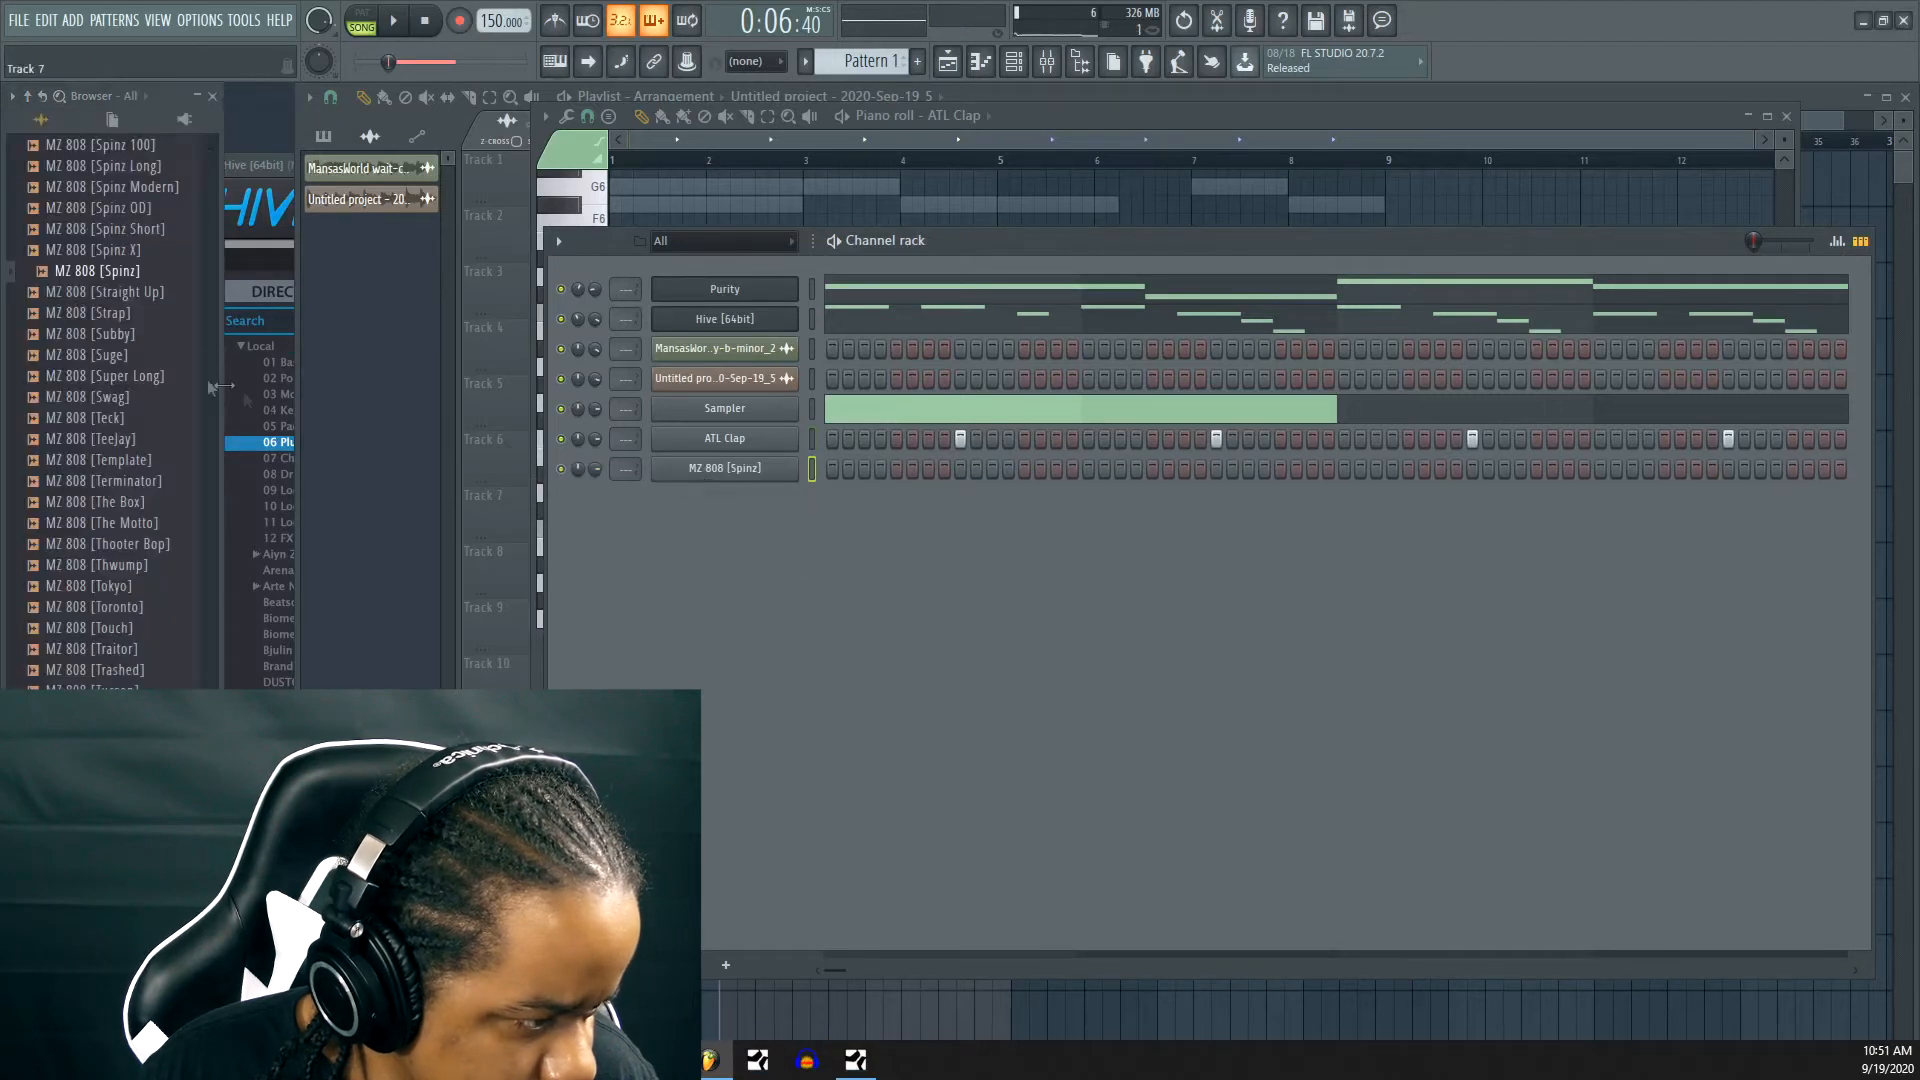
{"action": "left_click_drag", "start_coordinate": [197, 326], "coordinate": [157, 326]}
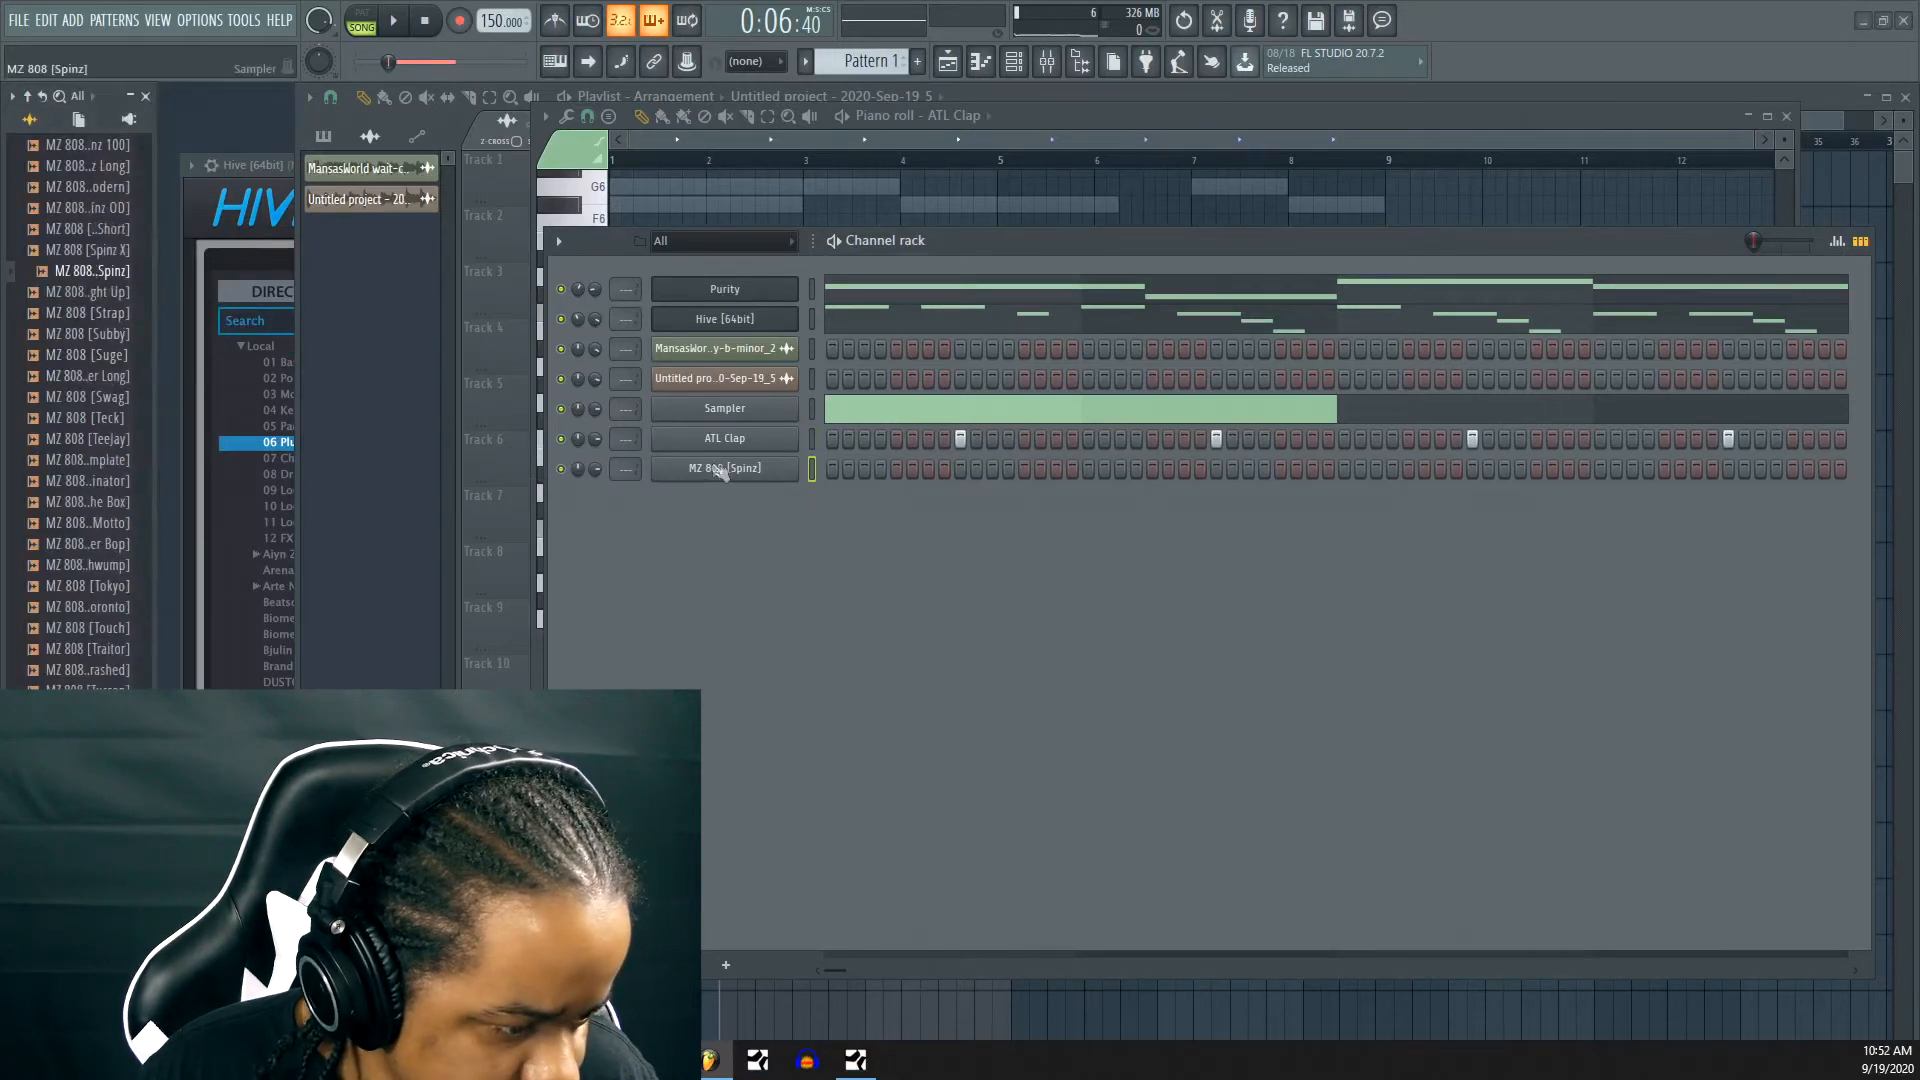
{"action": "right_click", "coordinate": [720, 470]}
{"action": "left_click", "coordinate": [853, 600]}
Audition different pitches of MZ 808 [Spinz] in its empty piano roll
{"action": "right_click", "coordinate": [765, 470]}
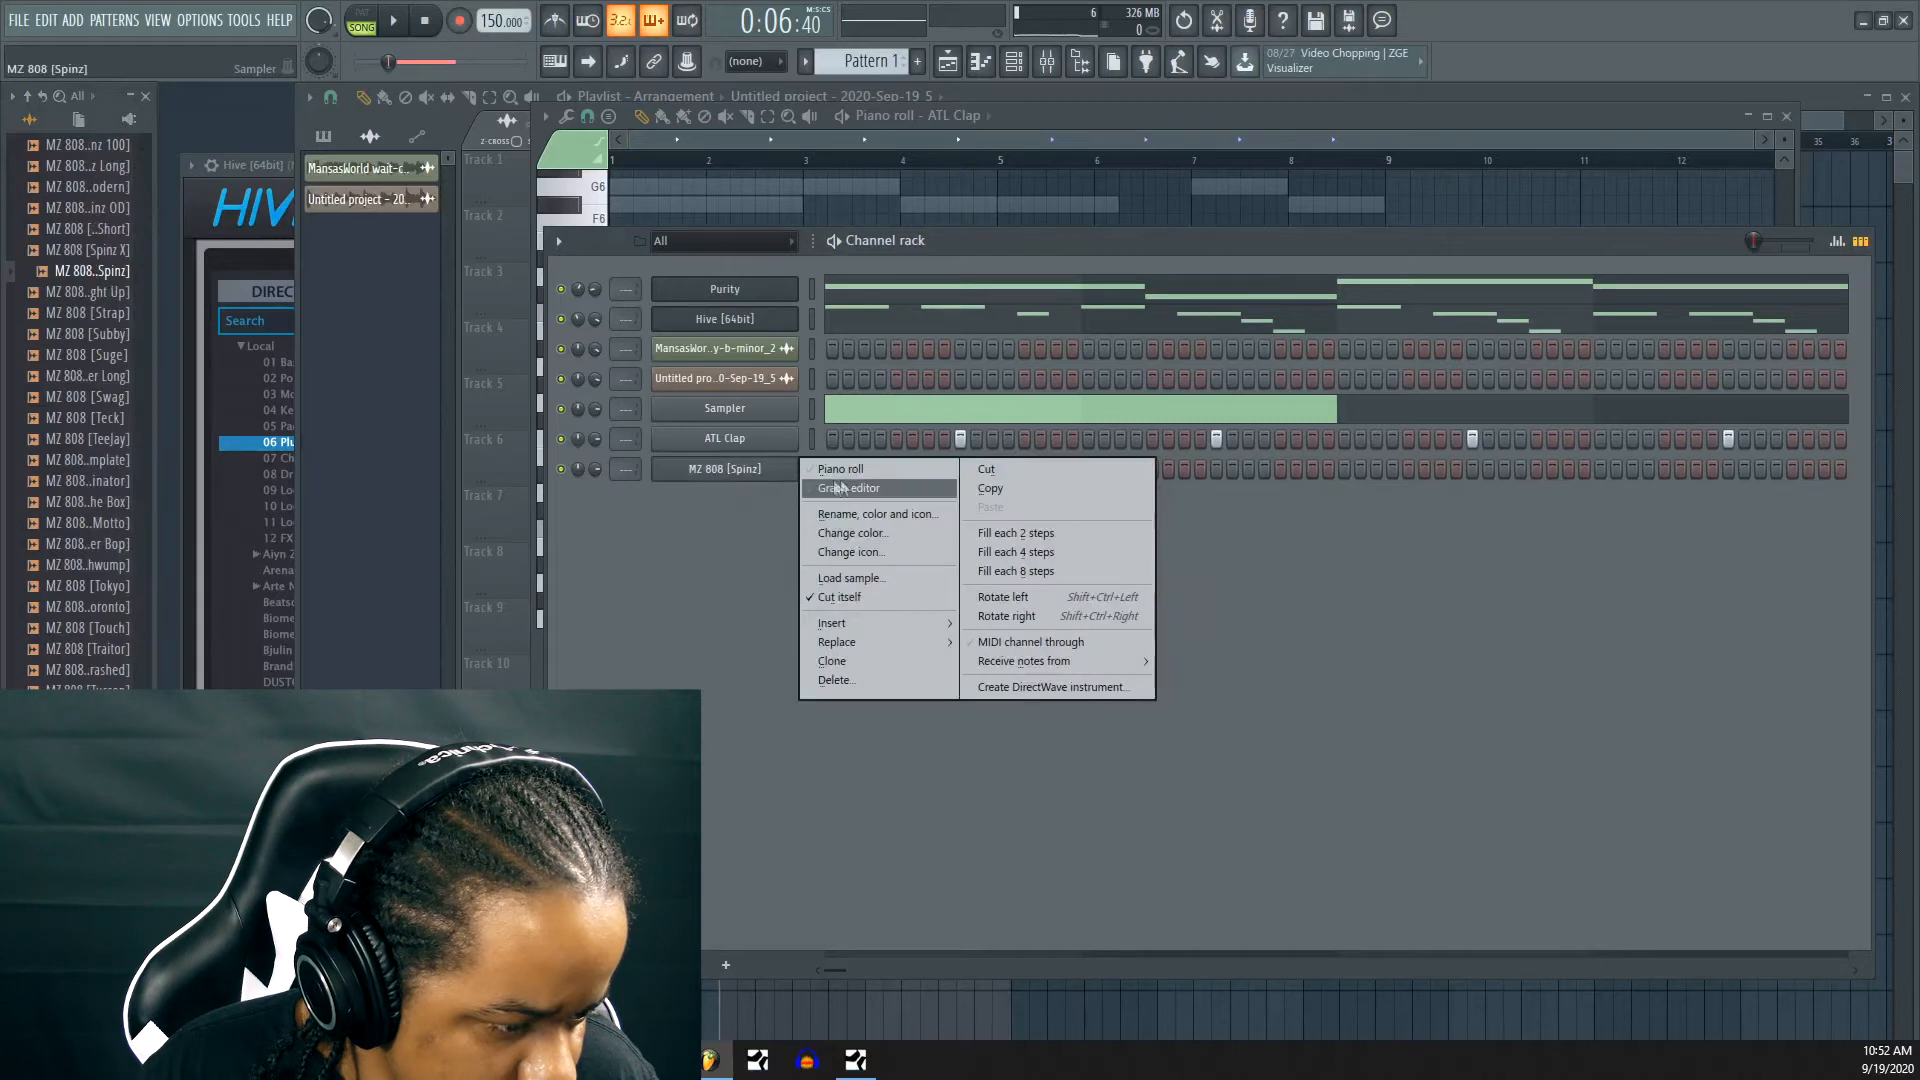
{"action": "left_click", "coordinate": [842, 470]}
{"action": "left_click", "coordinate": [595, 338]}
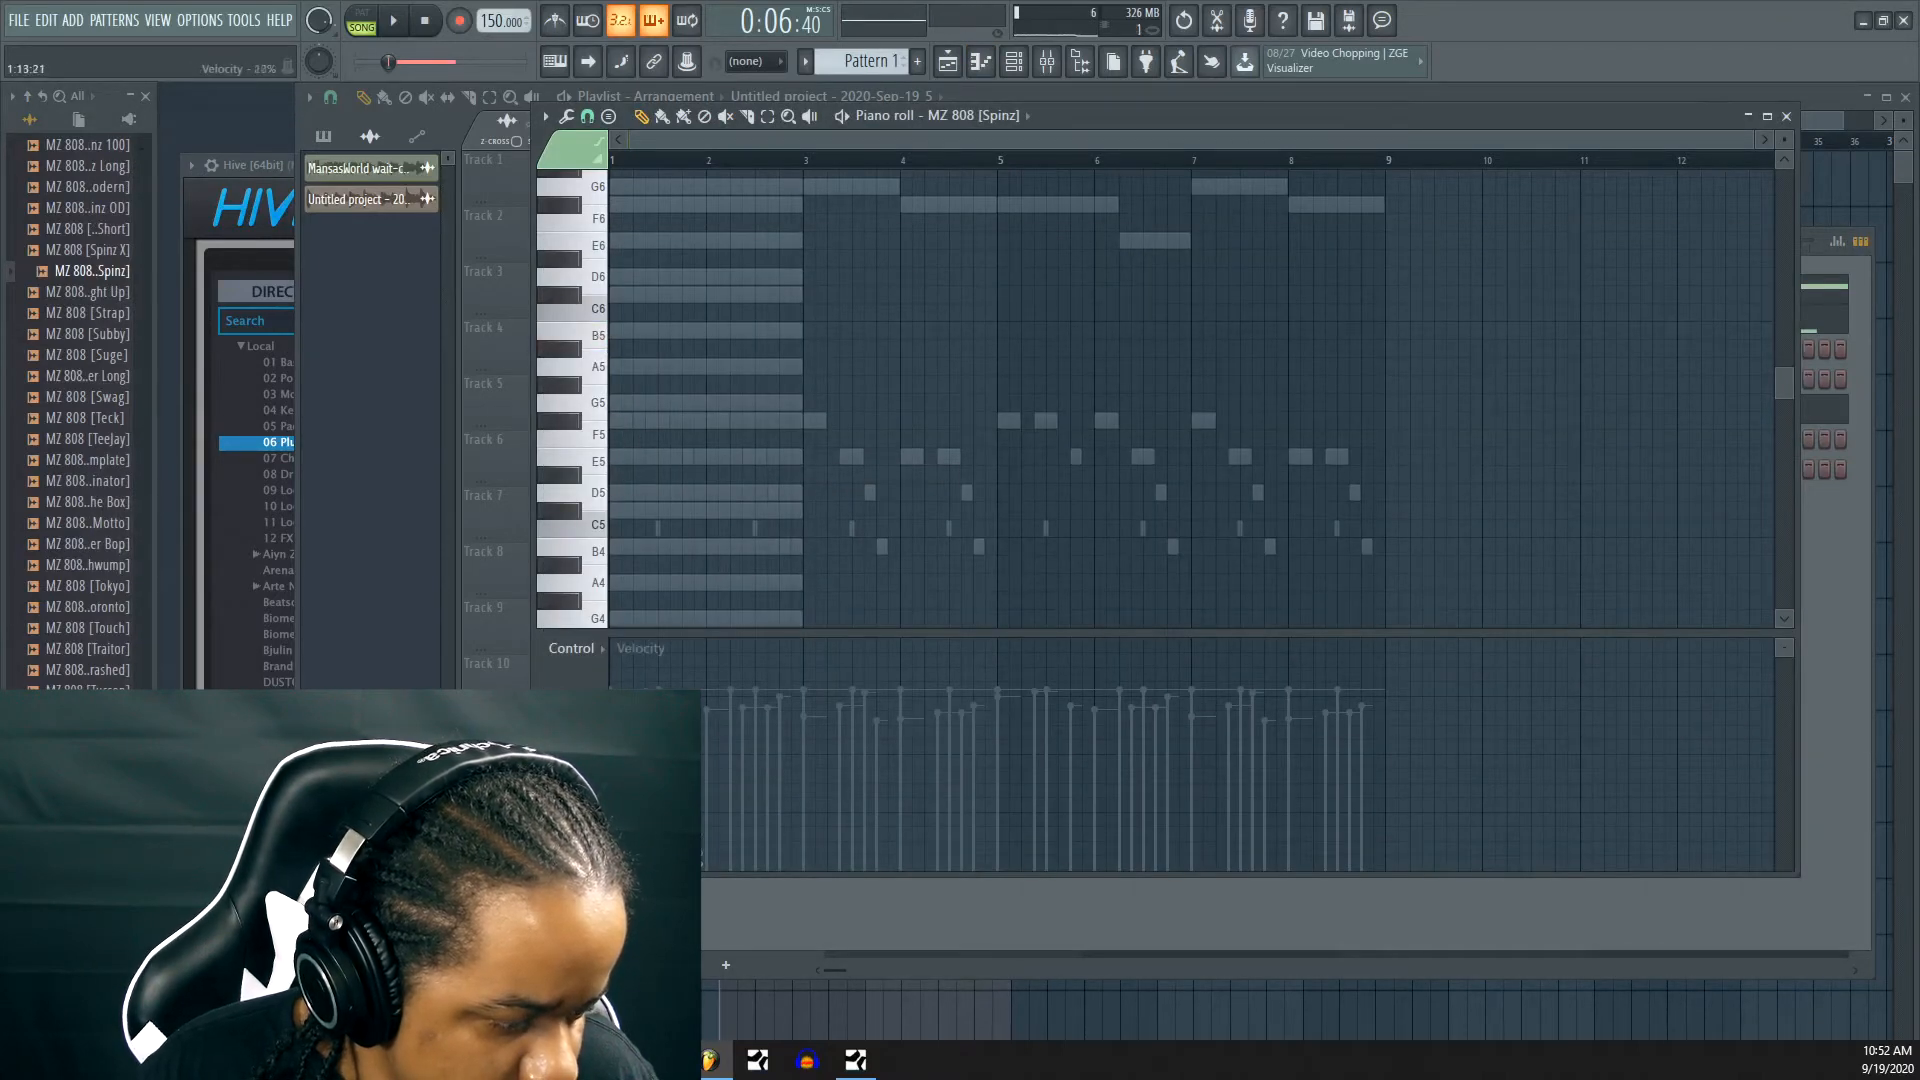
{"action": "left_click_drag", "start_coordinate": [600, 562], "coordinate": [600, 310]}
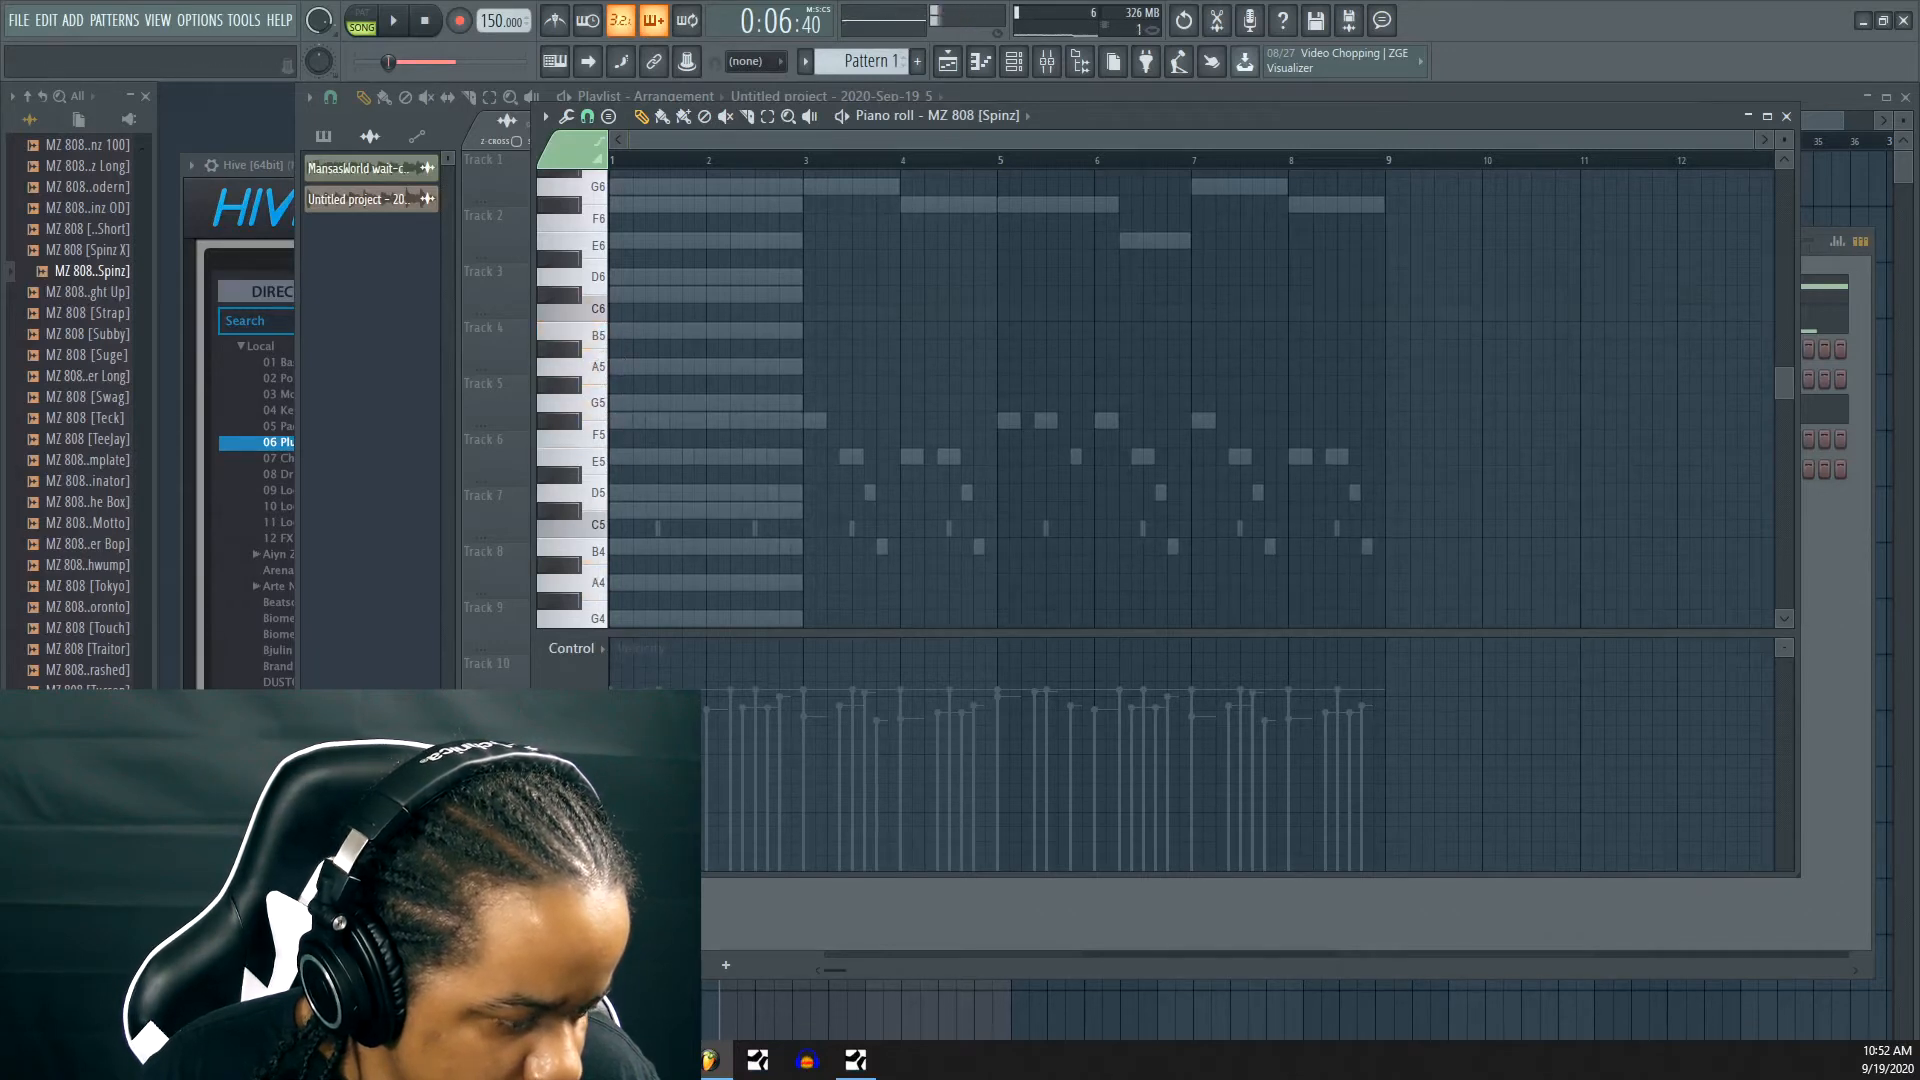
{"action": "key", "text": "F6"}
Copy the notes of the Purity channel into the MZ 808 [Spinz] channel and show them in the piano roll
{"action": "right_click", "coordinate": [795, 288]}
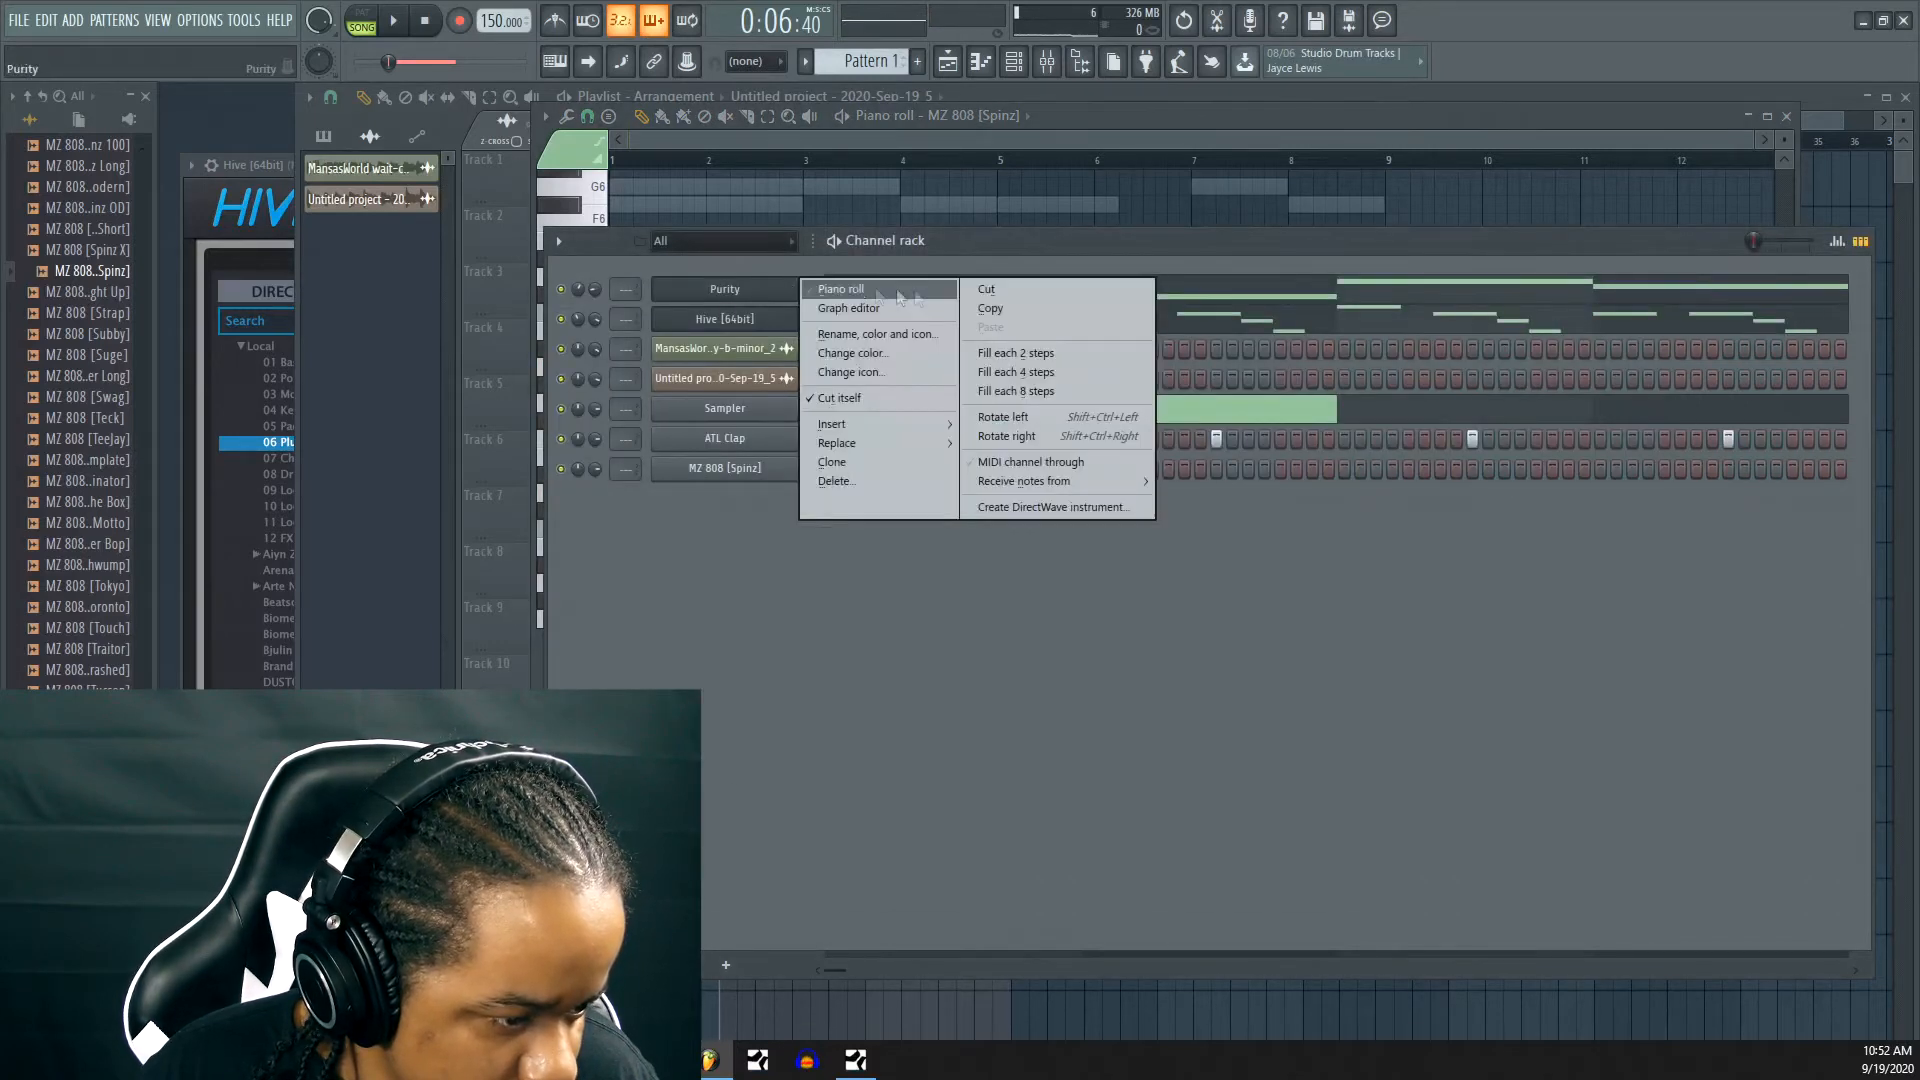
{"action": "left_click", "coordinate": [990, 309]}
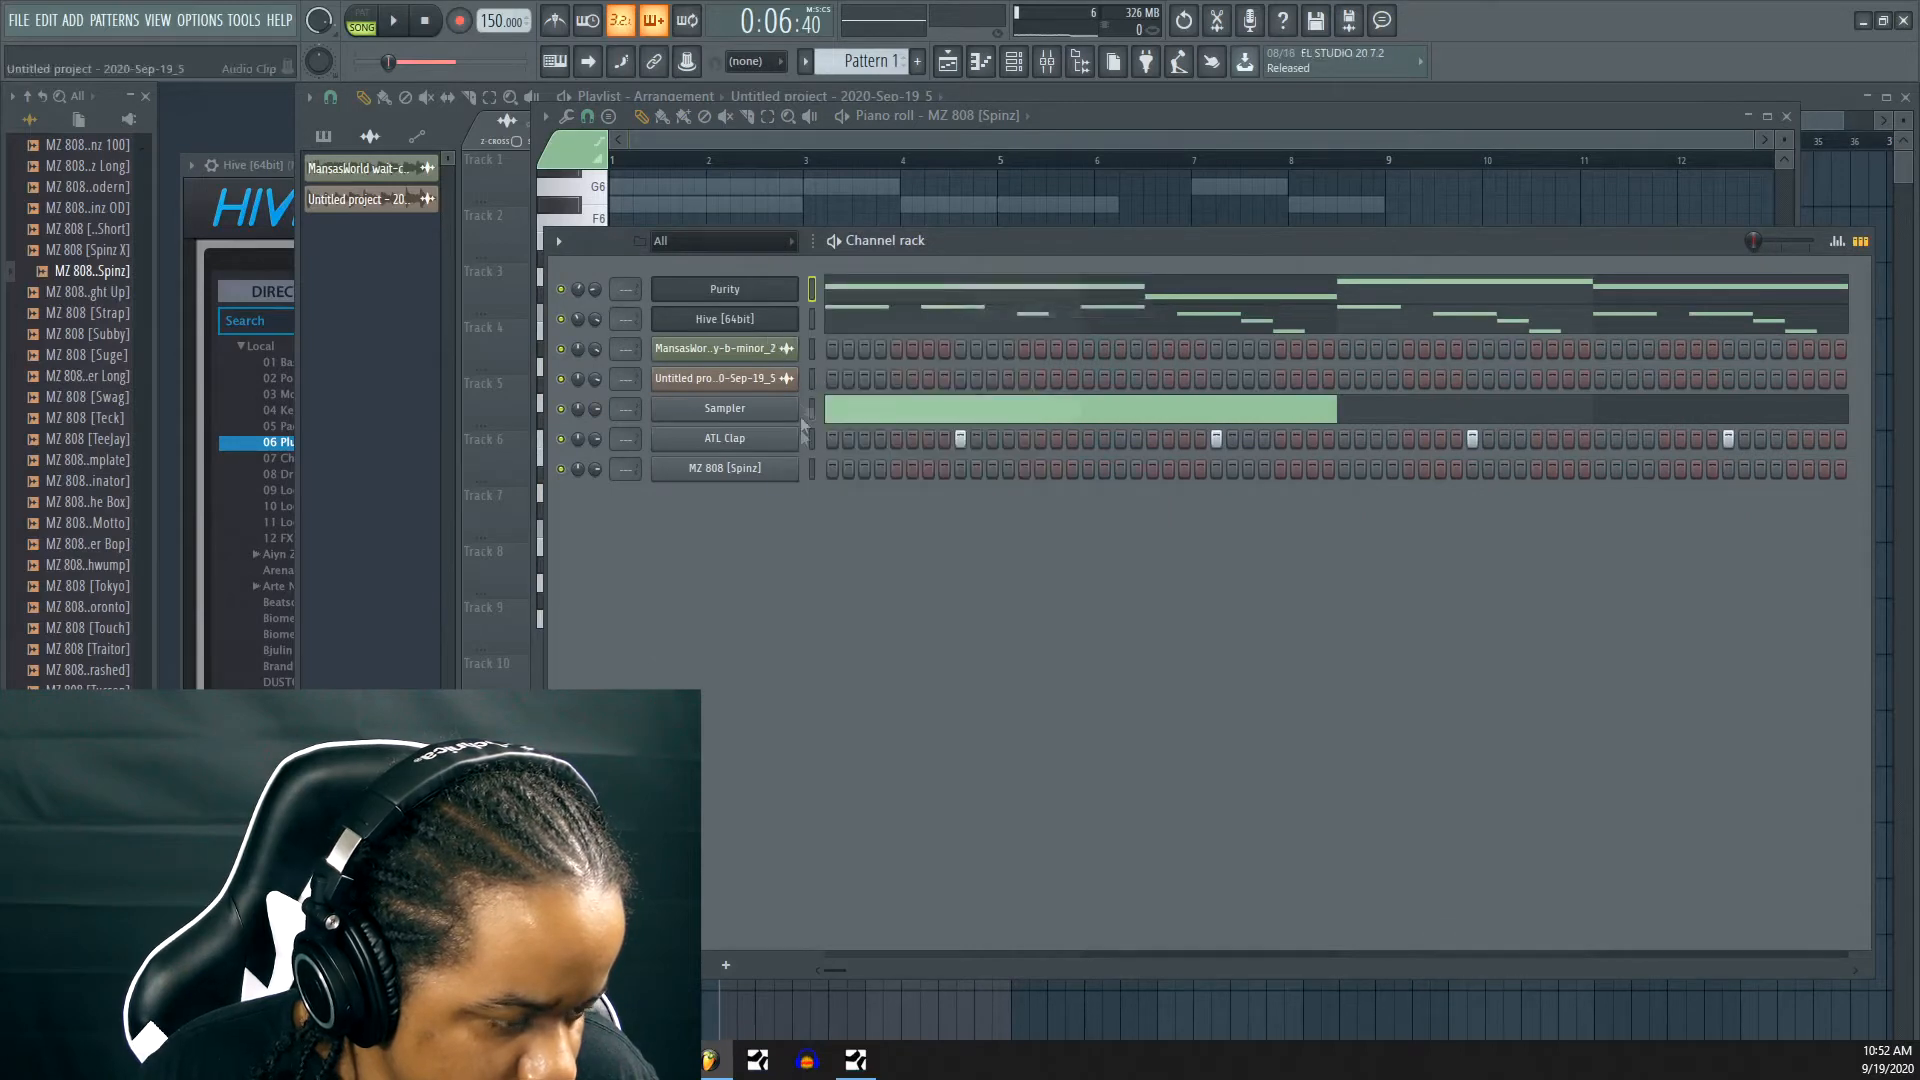
{"action": "right_click", "coordinate": [752, 466]}
{"action": "left_click", "coordinate": [990, 505]}
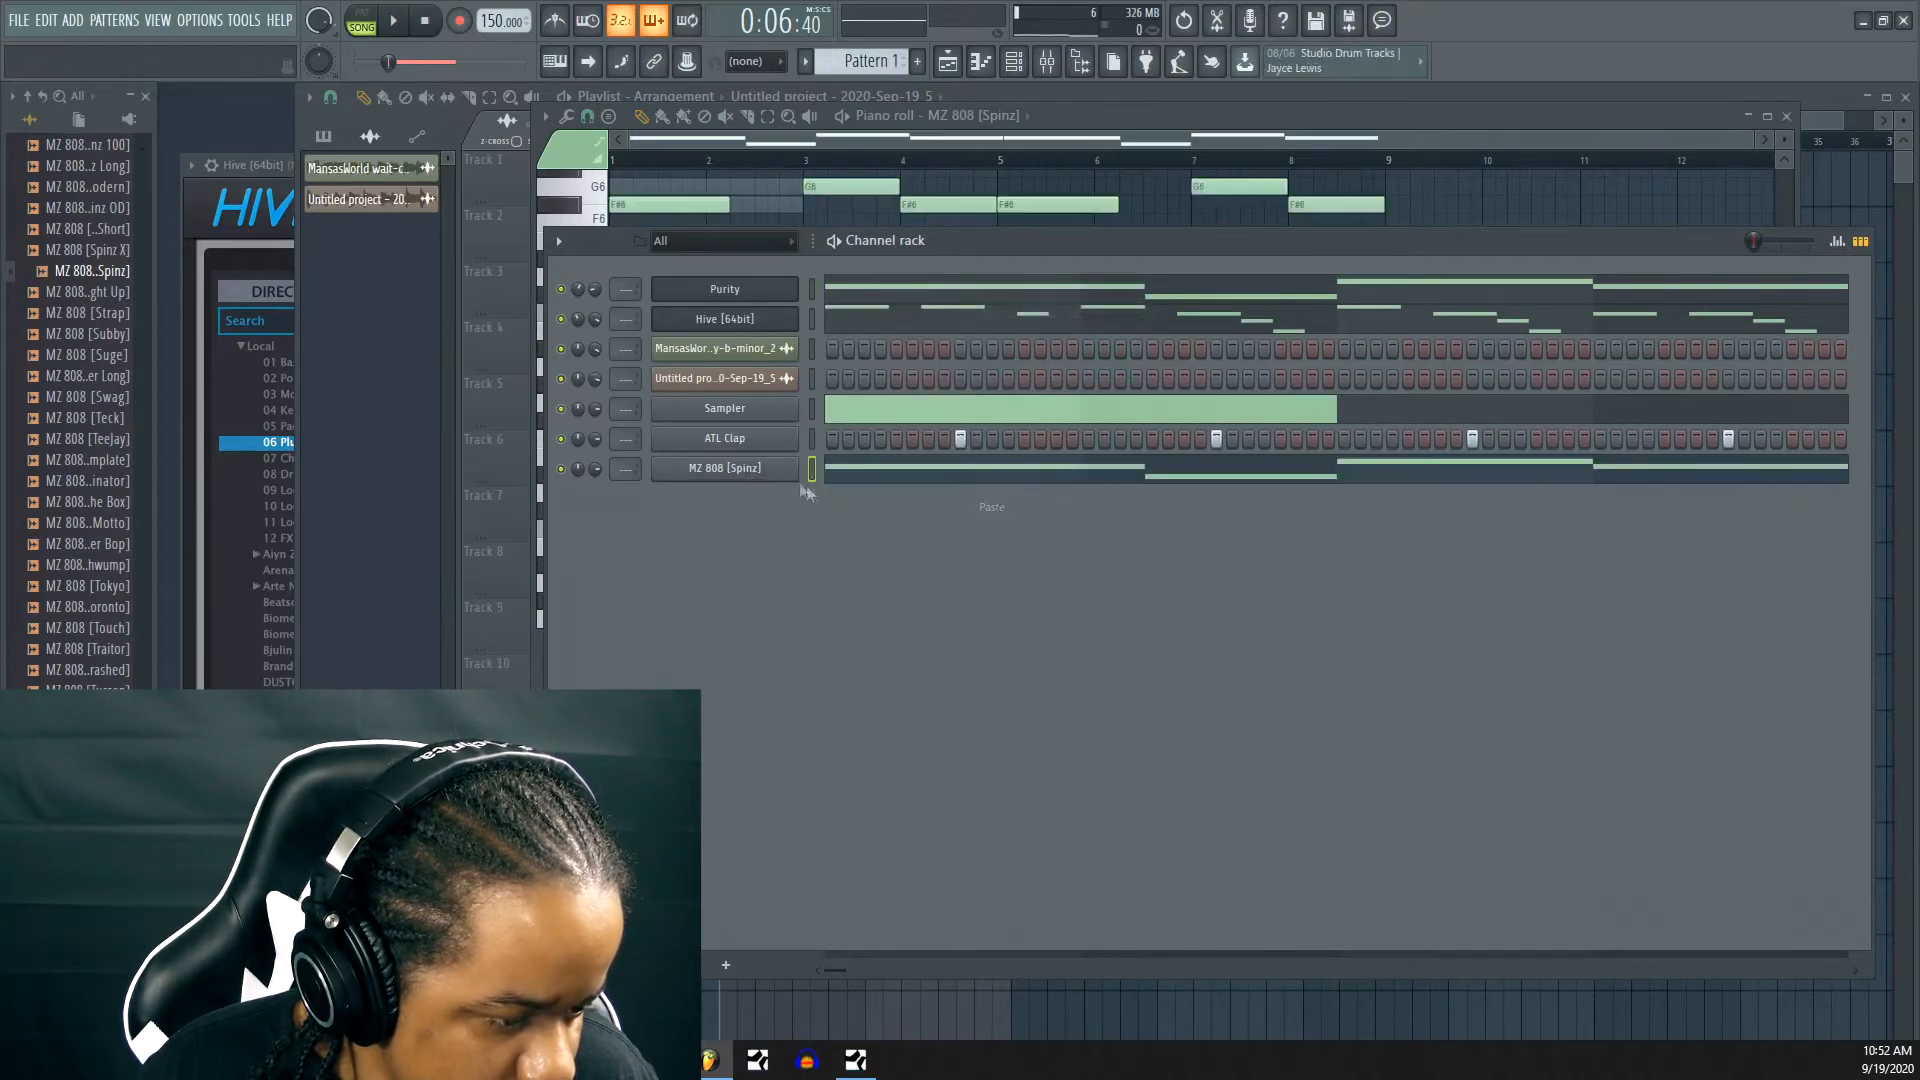
{"action": "key", "text": "F6"}
Play back the 808 part, shorten its first F#6 note to about three and a half beats, and transpose all its notes down one octave
{"action": "scroll", "coordinate": [650, 360], "scroll_direction": "up", "scroll_amount": 3}
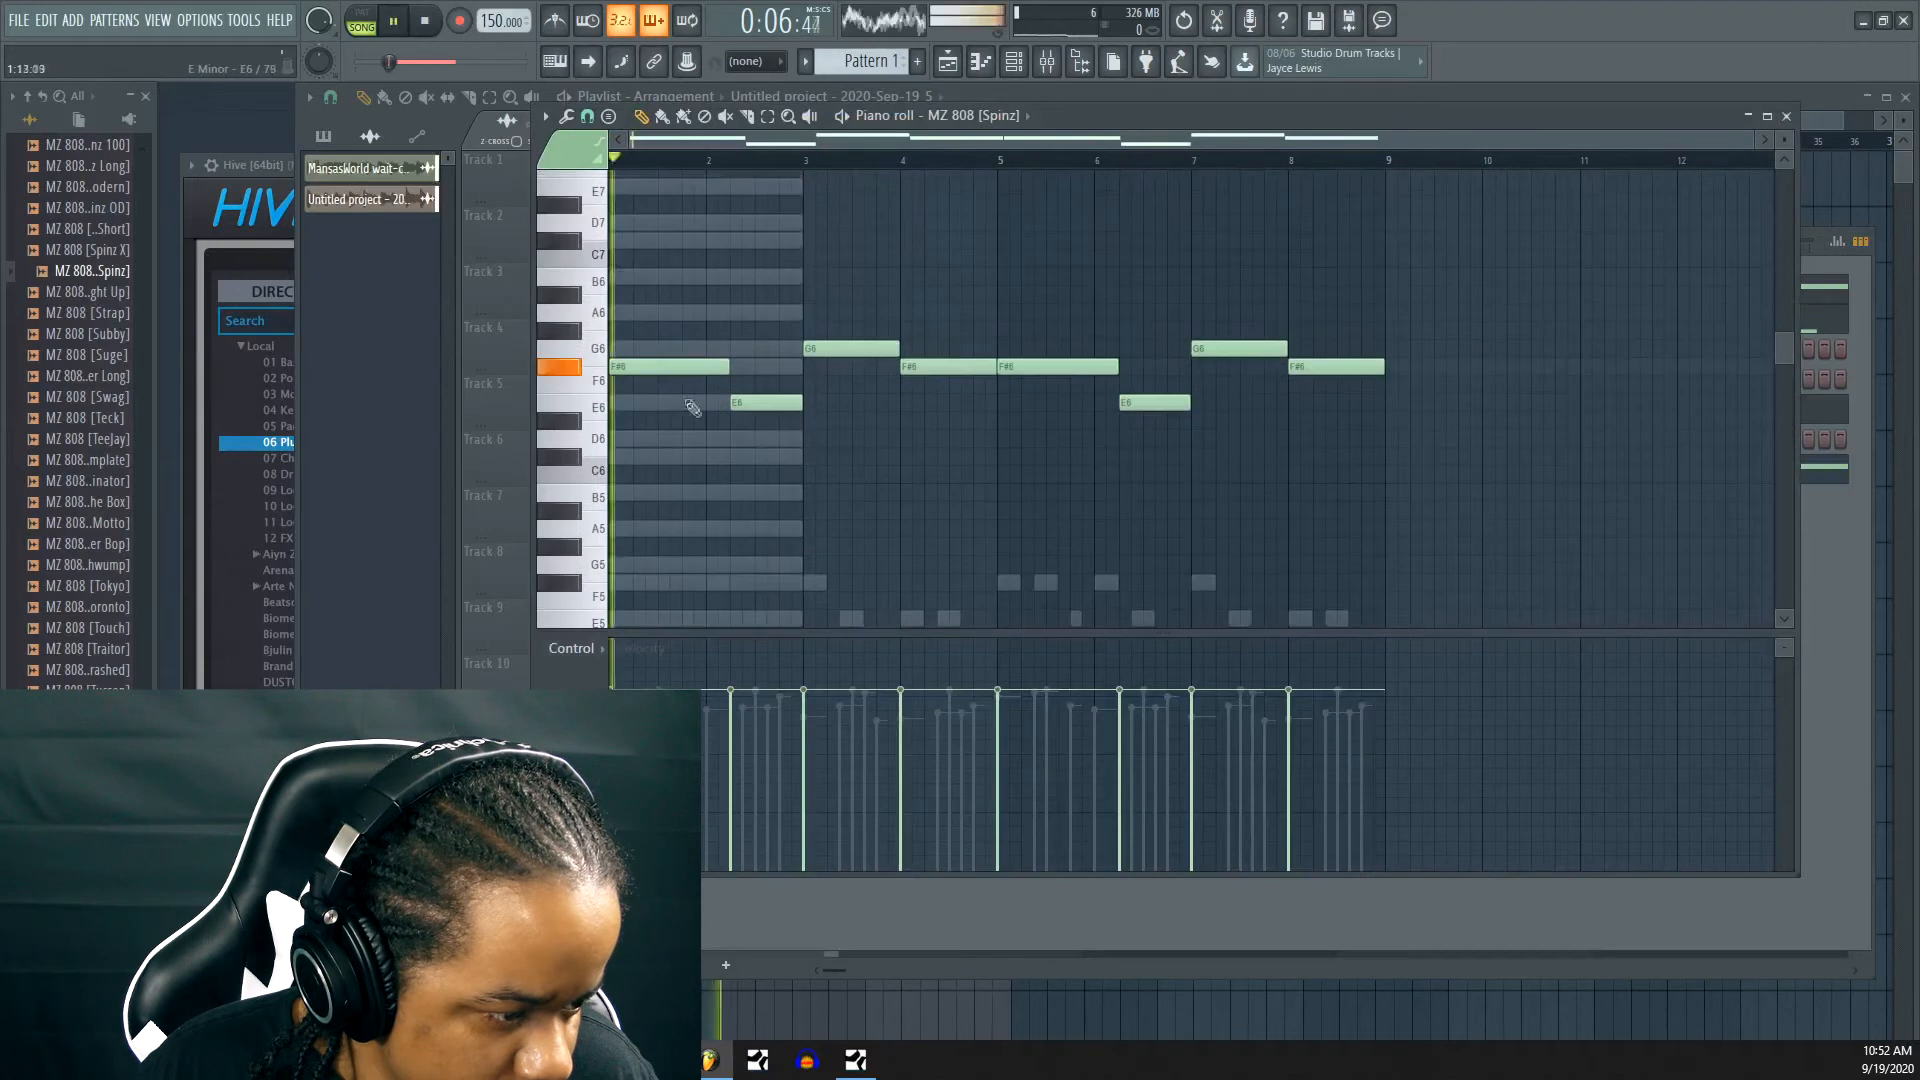
{"action": "key", "text": "space"}
{"action": "key", "text": "space"}
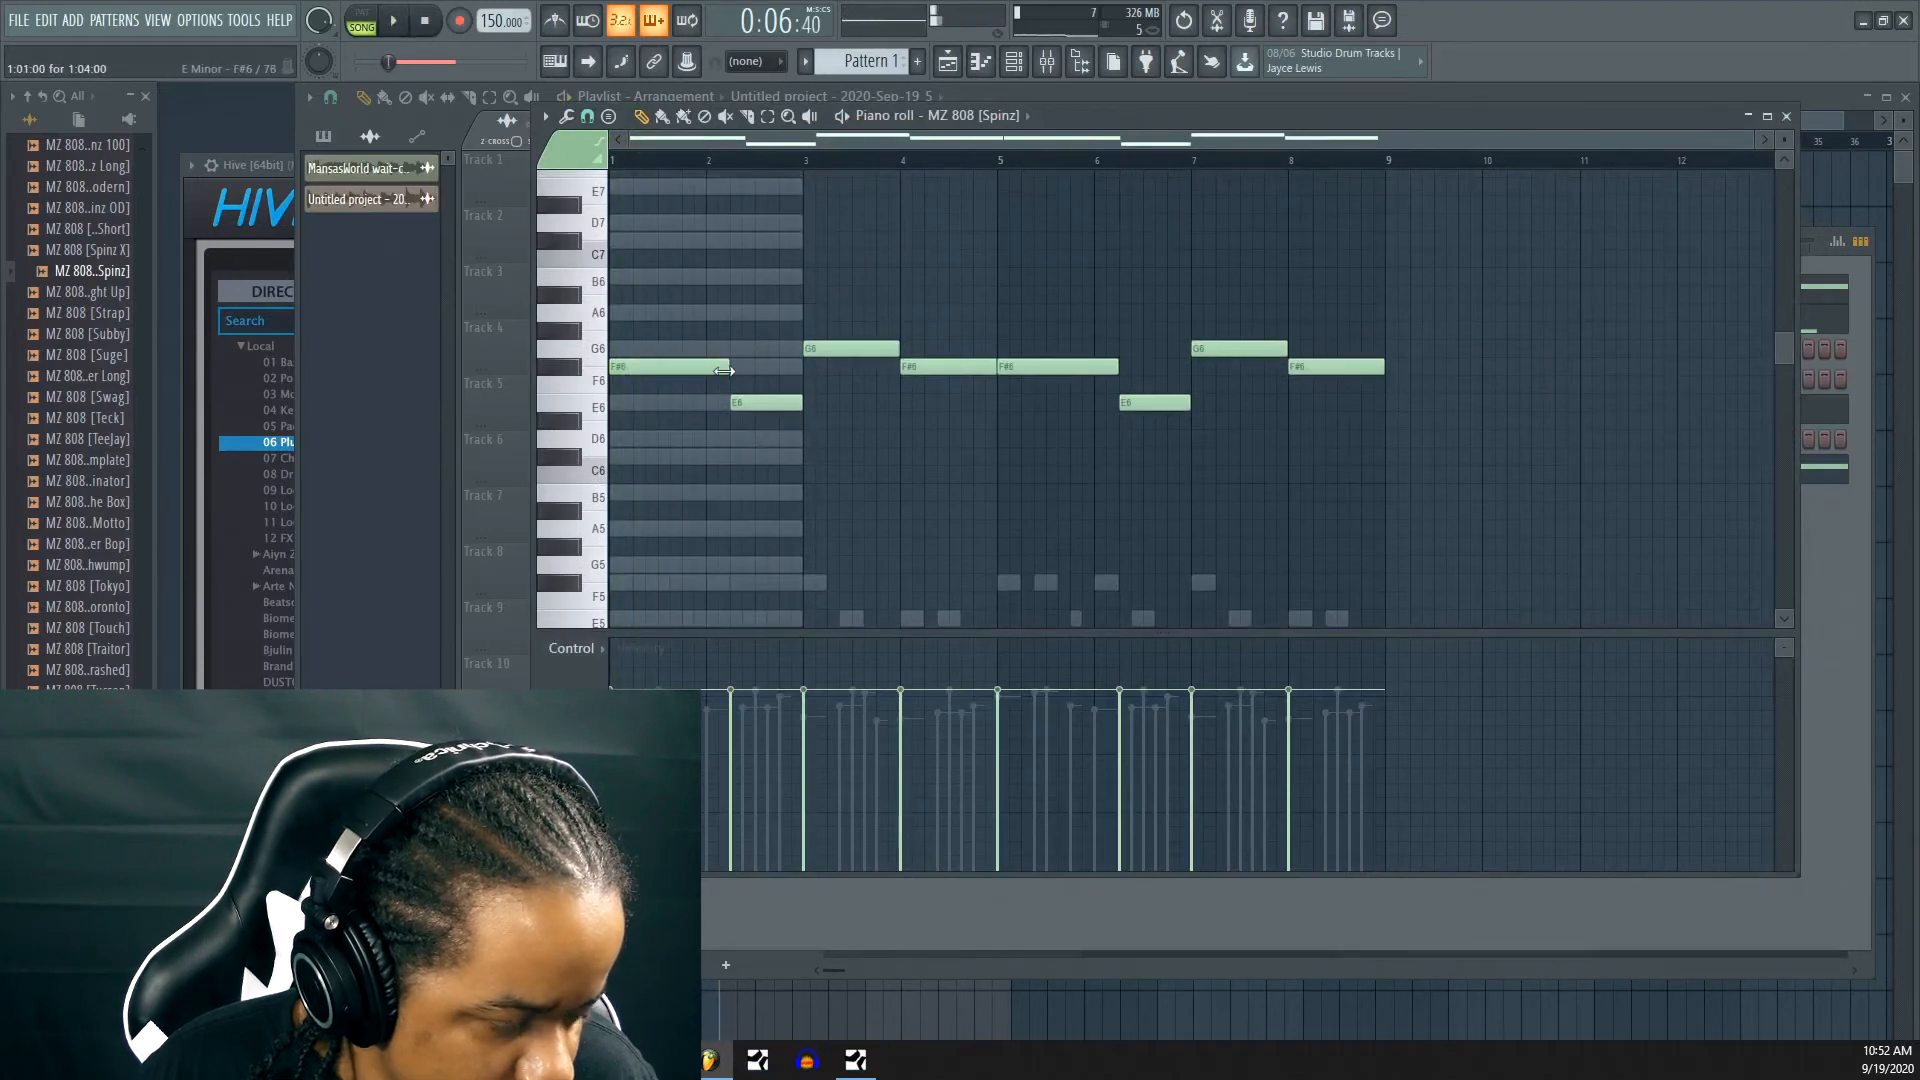
{"action": "left_click_drag", "start_coordinate": [703, 372], "coordinate": [693, 372]}
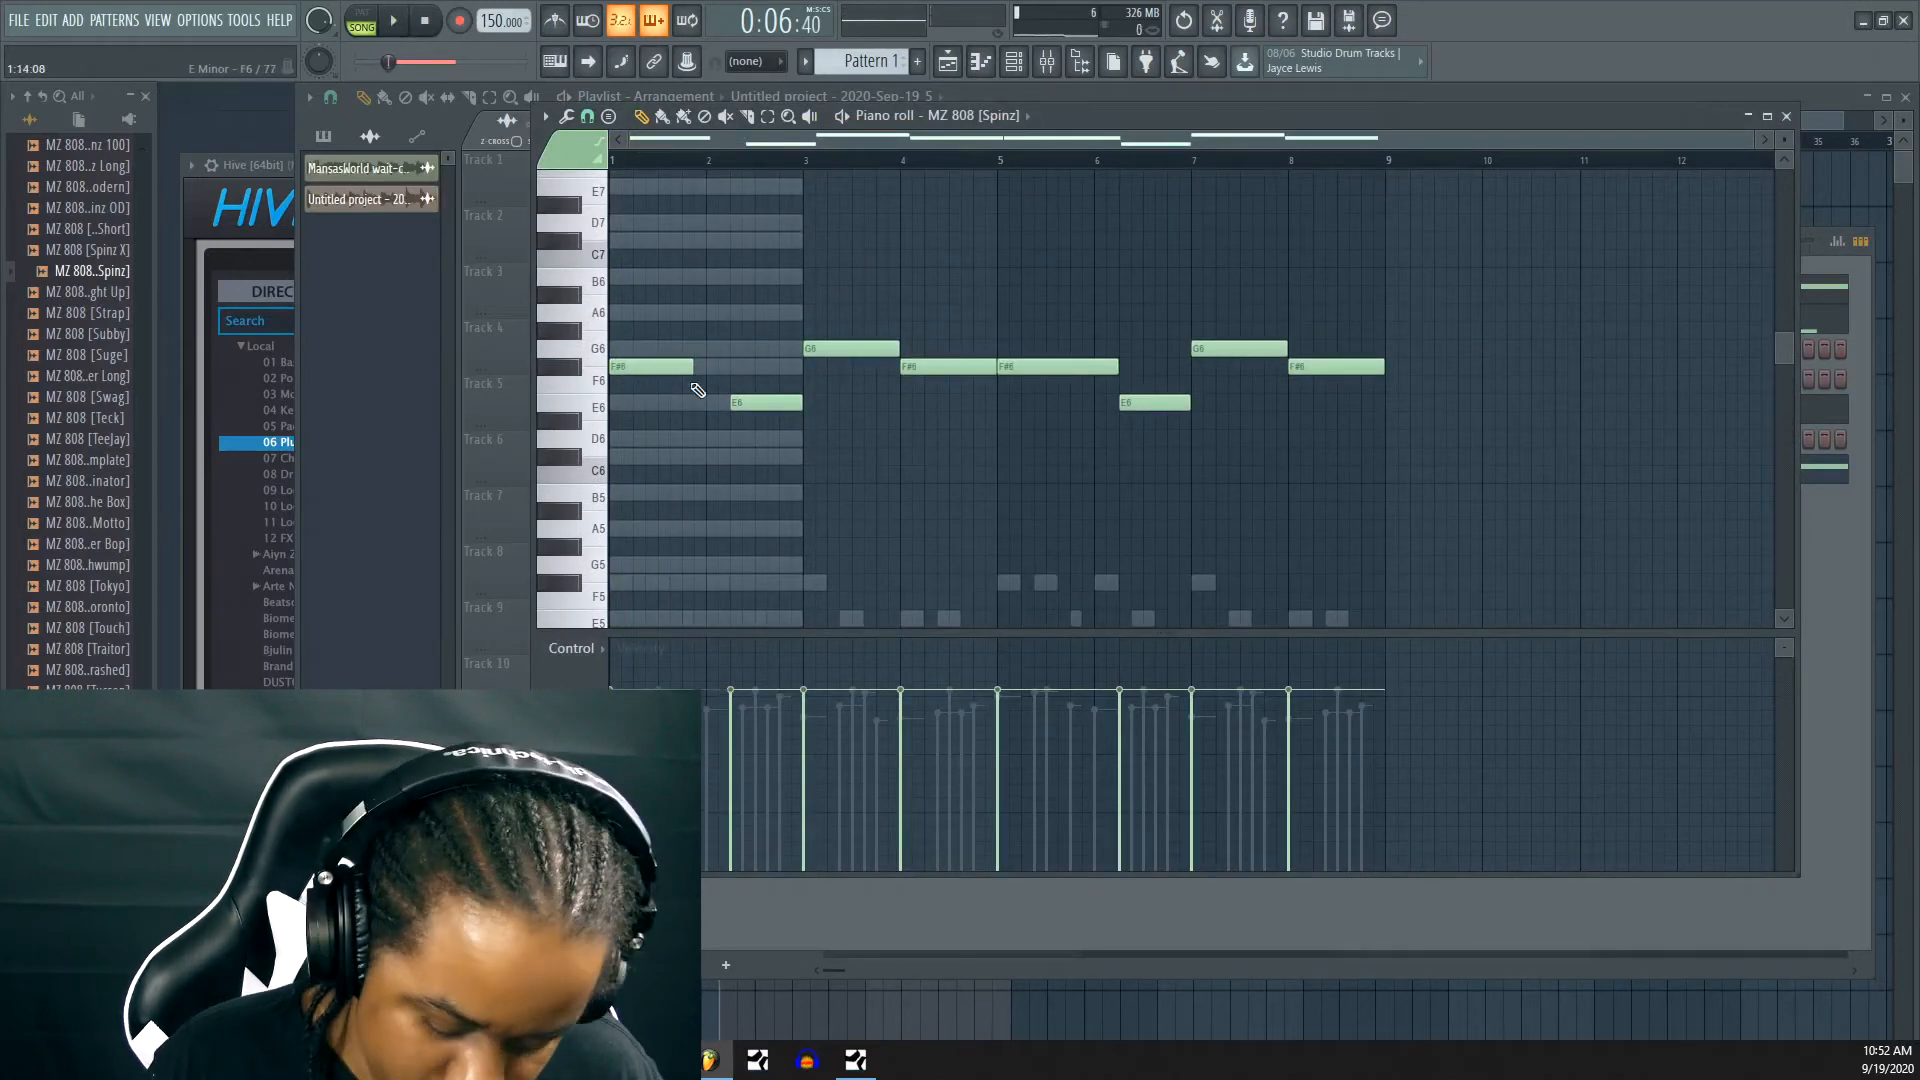
{"action": "key", "text": "ctrl+Down"}
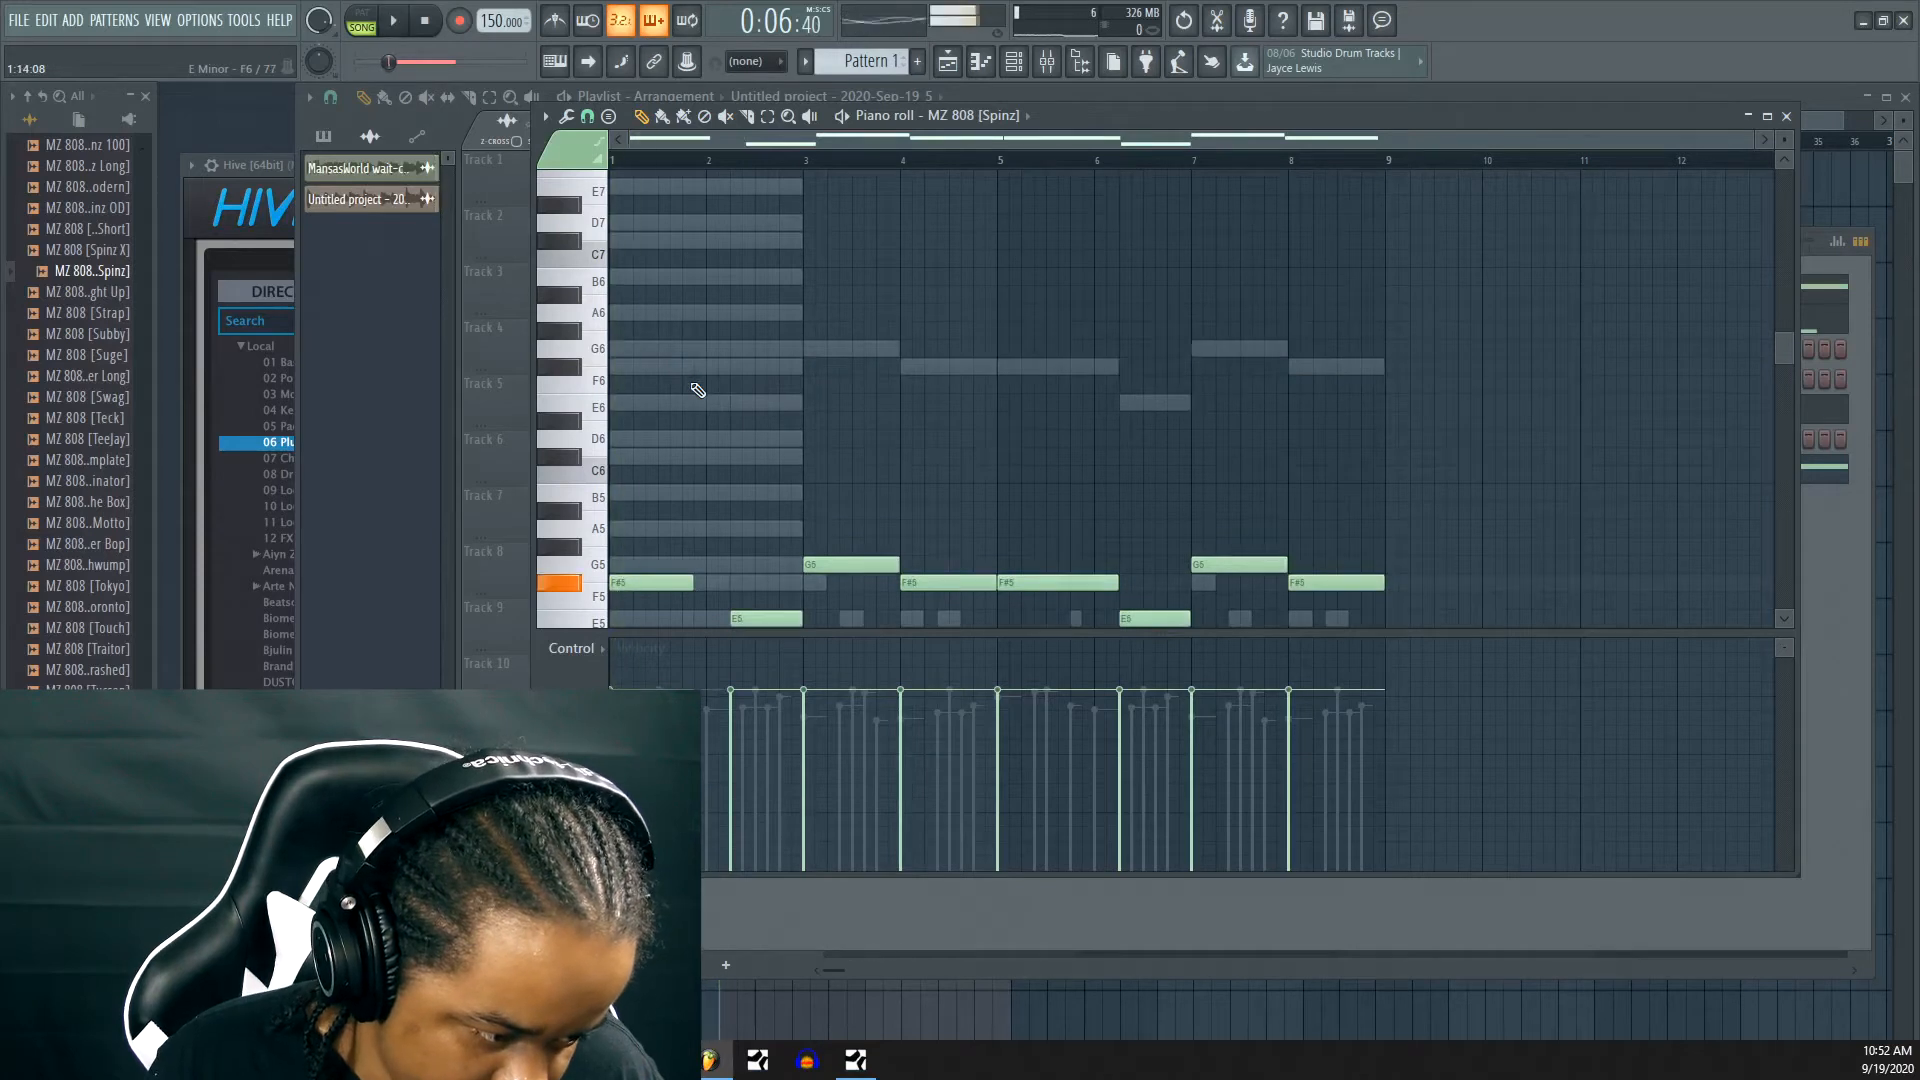
Shorten the 808's E5 note in bar 2 to two steps and add a second E5 at step 11 of that bar
{"action": "key", "text": "space"}
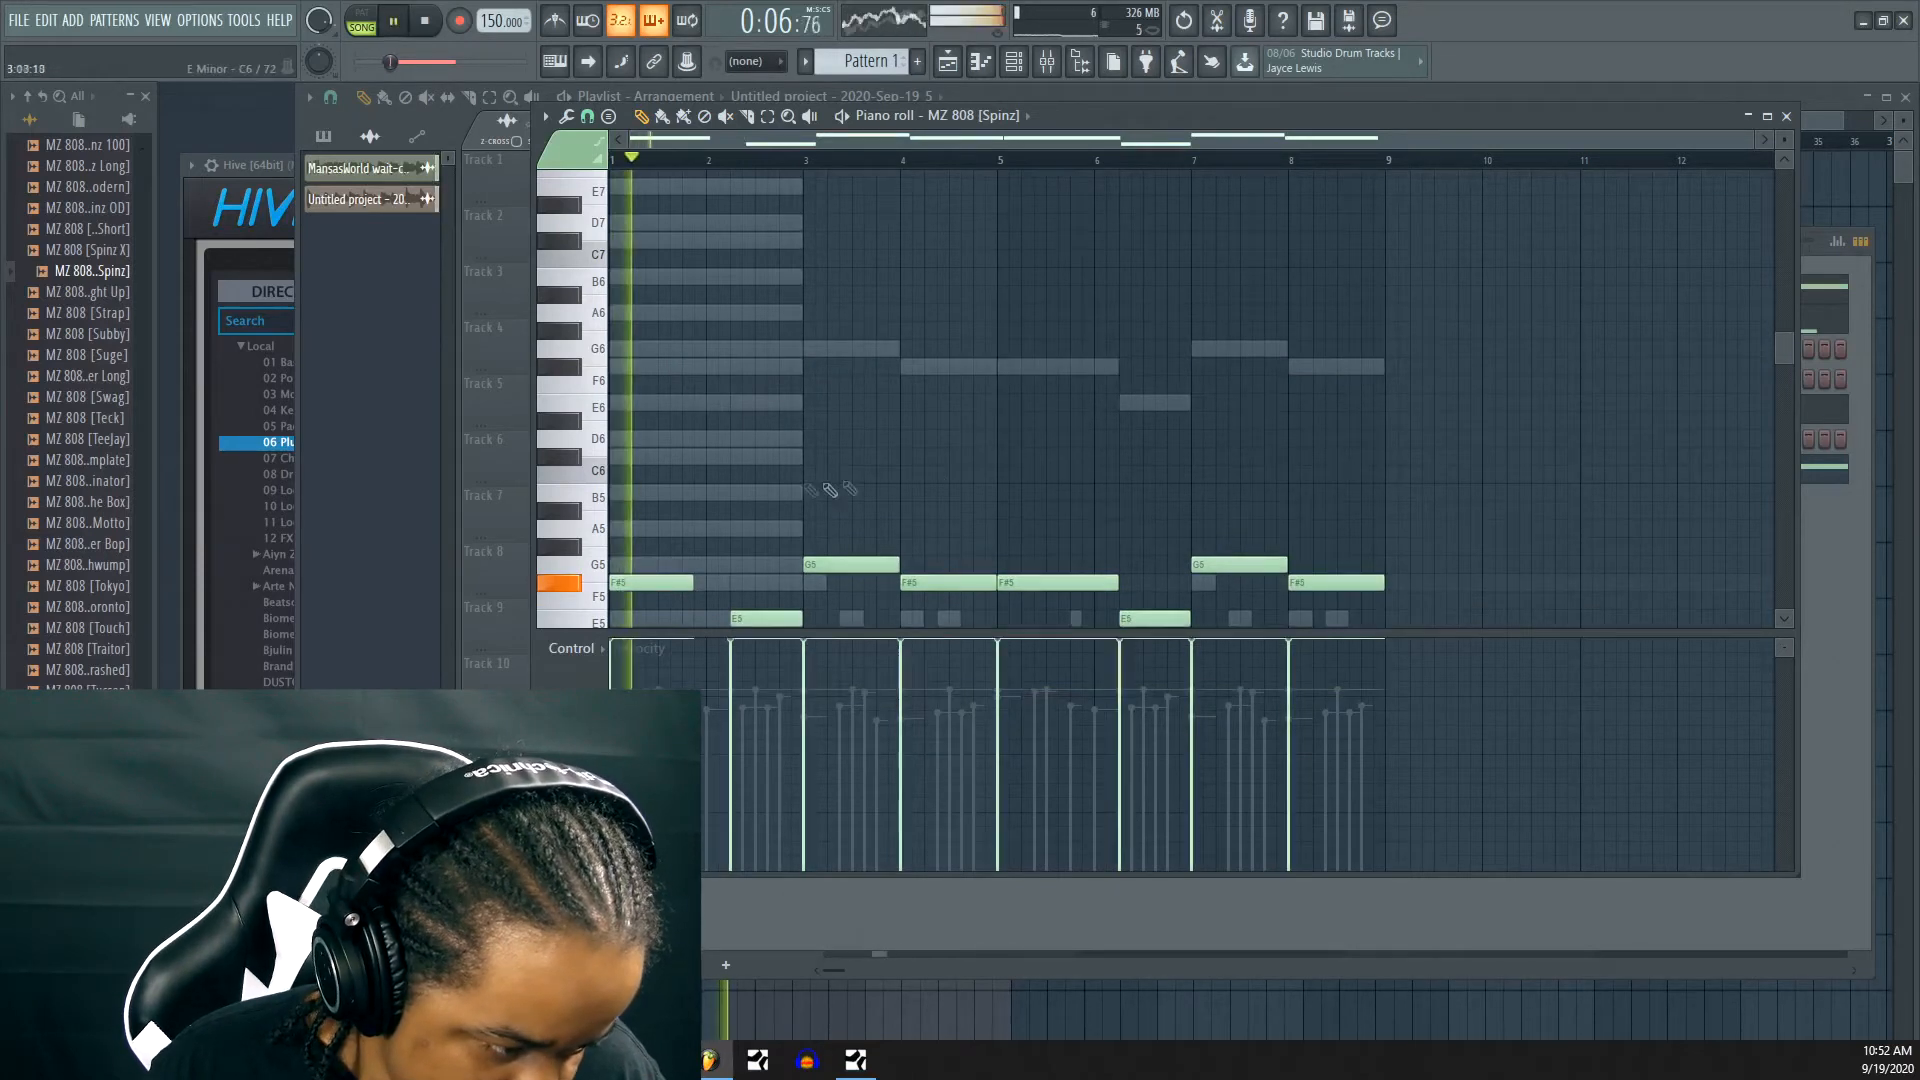
{"action": "scroll", "coordinate": [690, 458], "scroll_direction": "down", "scroll_amount": 1}
{"action": "scroll", "coordinate": [700, 450], "scroll_direction": "down", "scroll_amount": 3}
{"action": "key", "text": "space"}
{"action": "left_click_drag", "start_coordinate": [801, 458], "coordinate": [749, 465]}
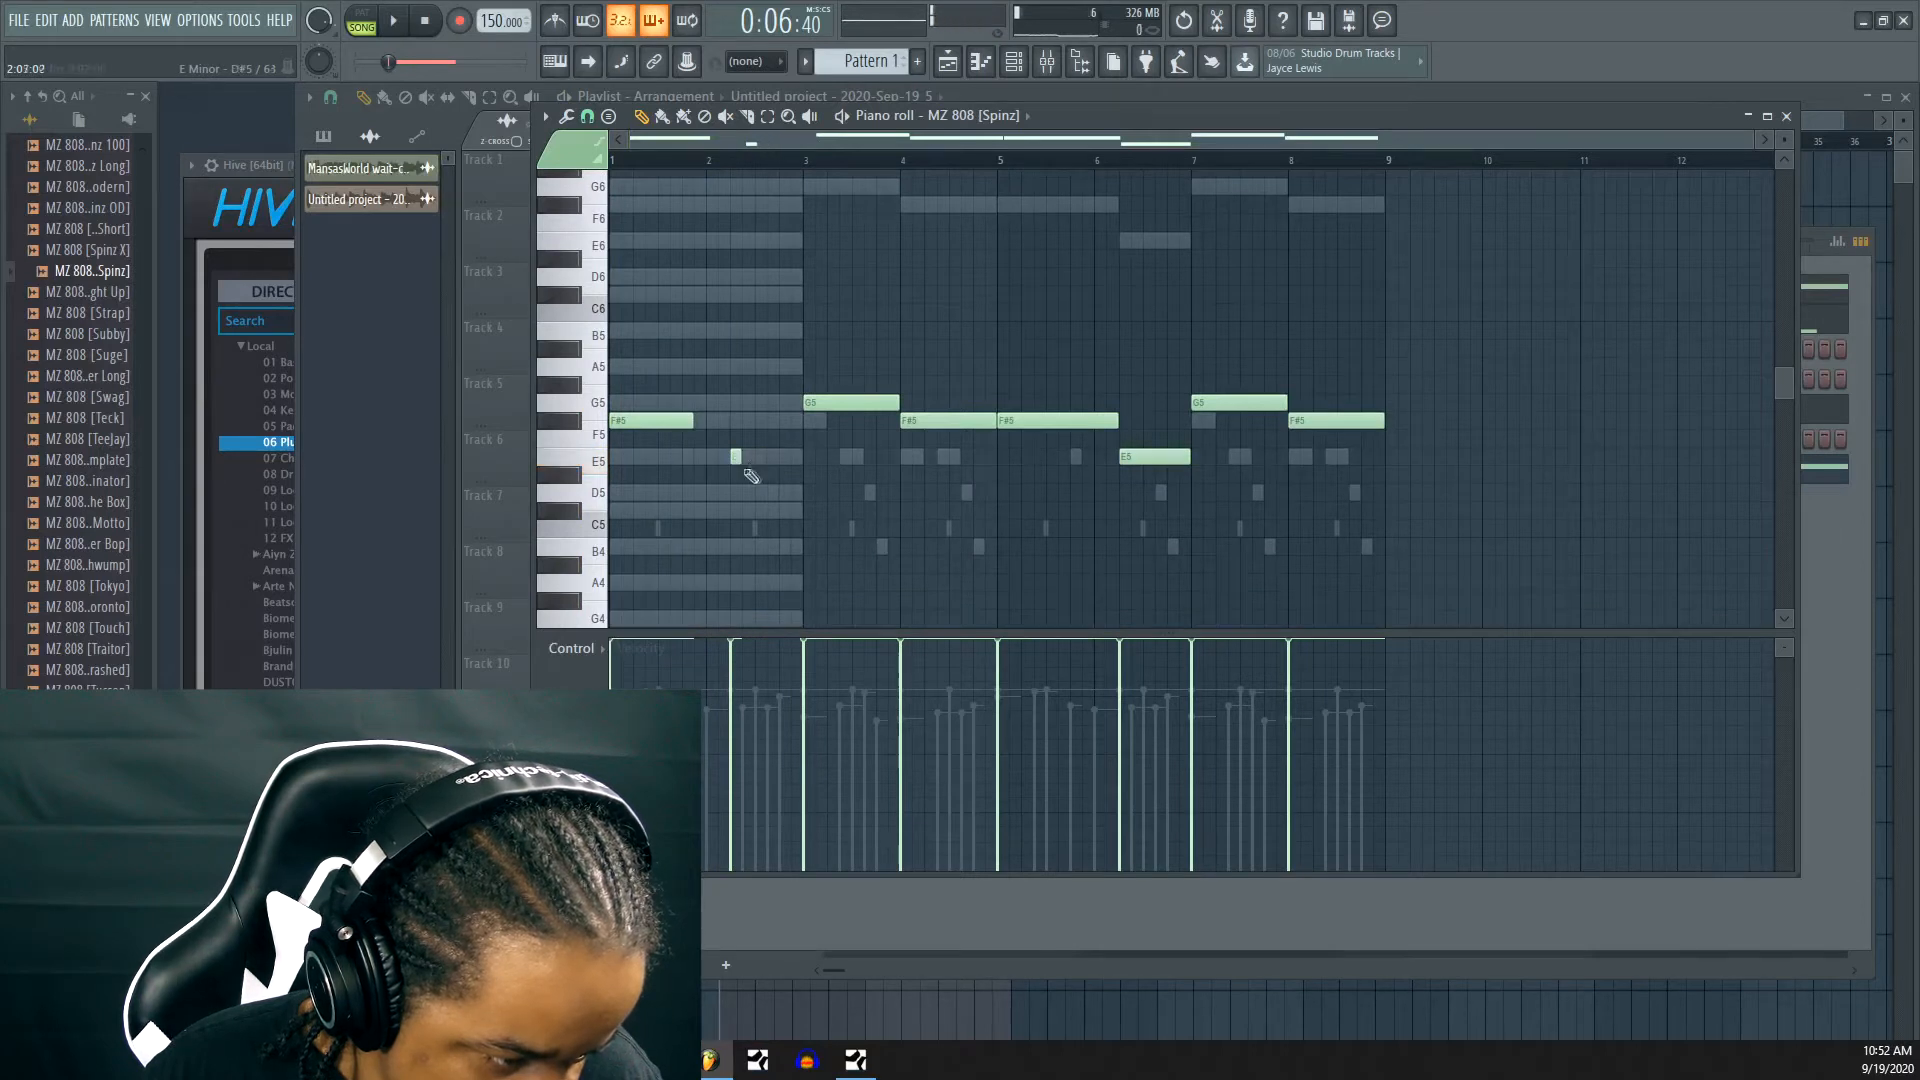
{"action": "key", "text": "space"}
{"action": "left_click", "coordinate": [771, 457]}
{"action": "key", "text": "space"}
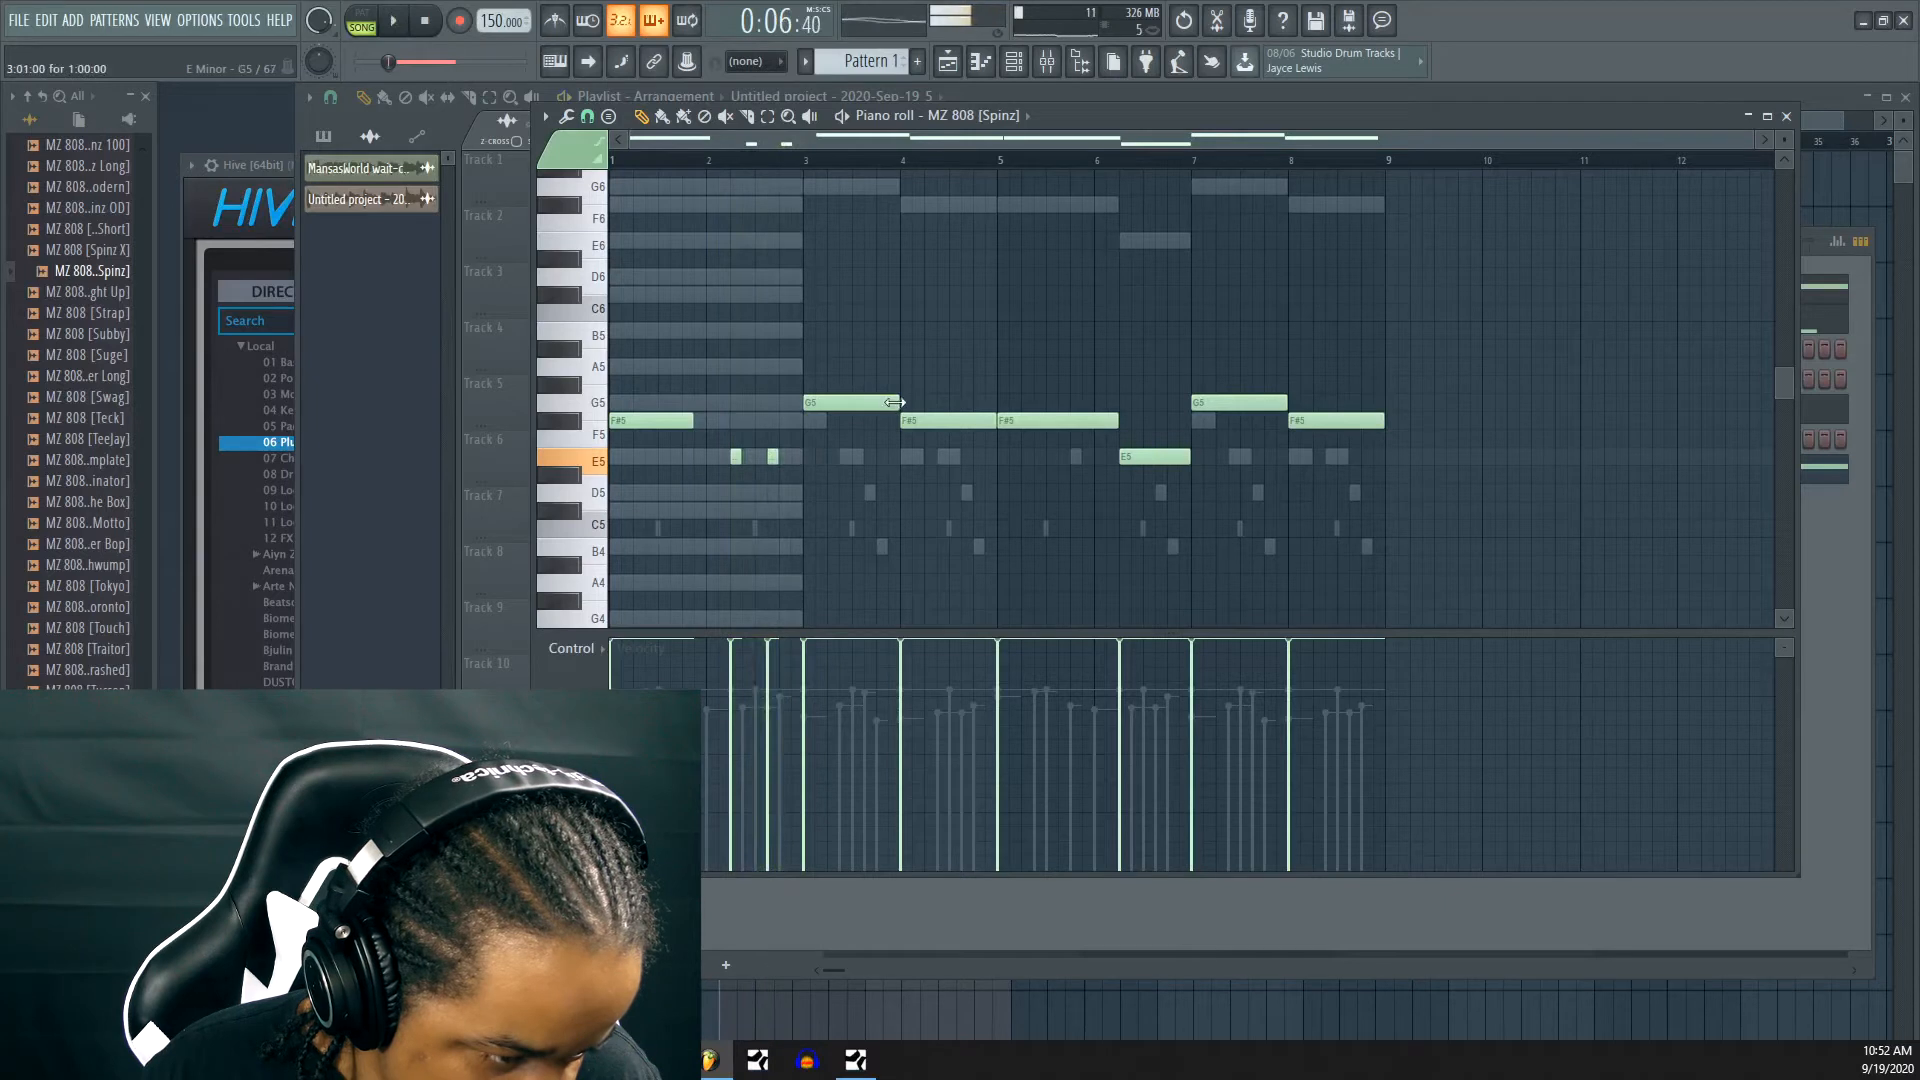
Shorten the G5 note in bar 3 to two steps and add two more G5 hits at steps 7 and 13
{"action": "key", "text": "space"}
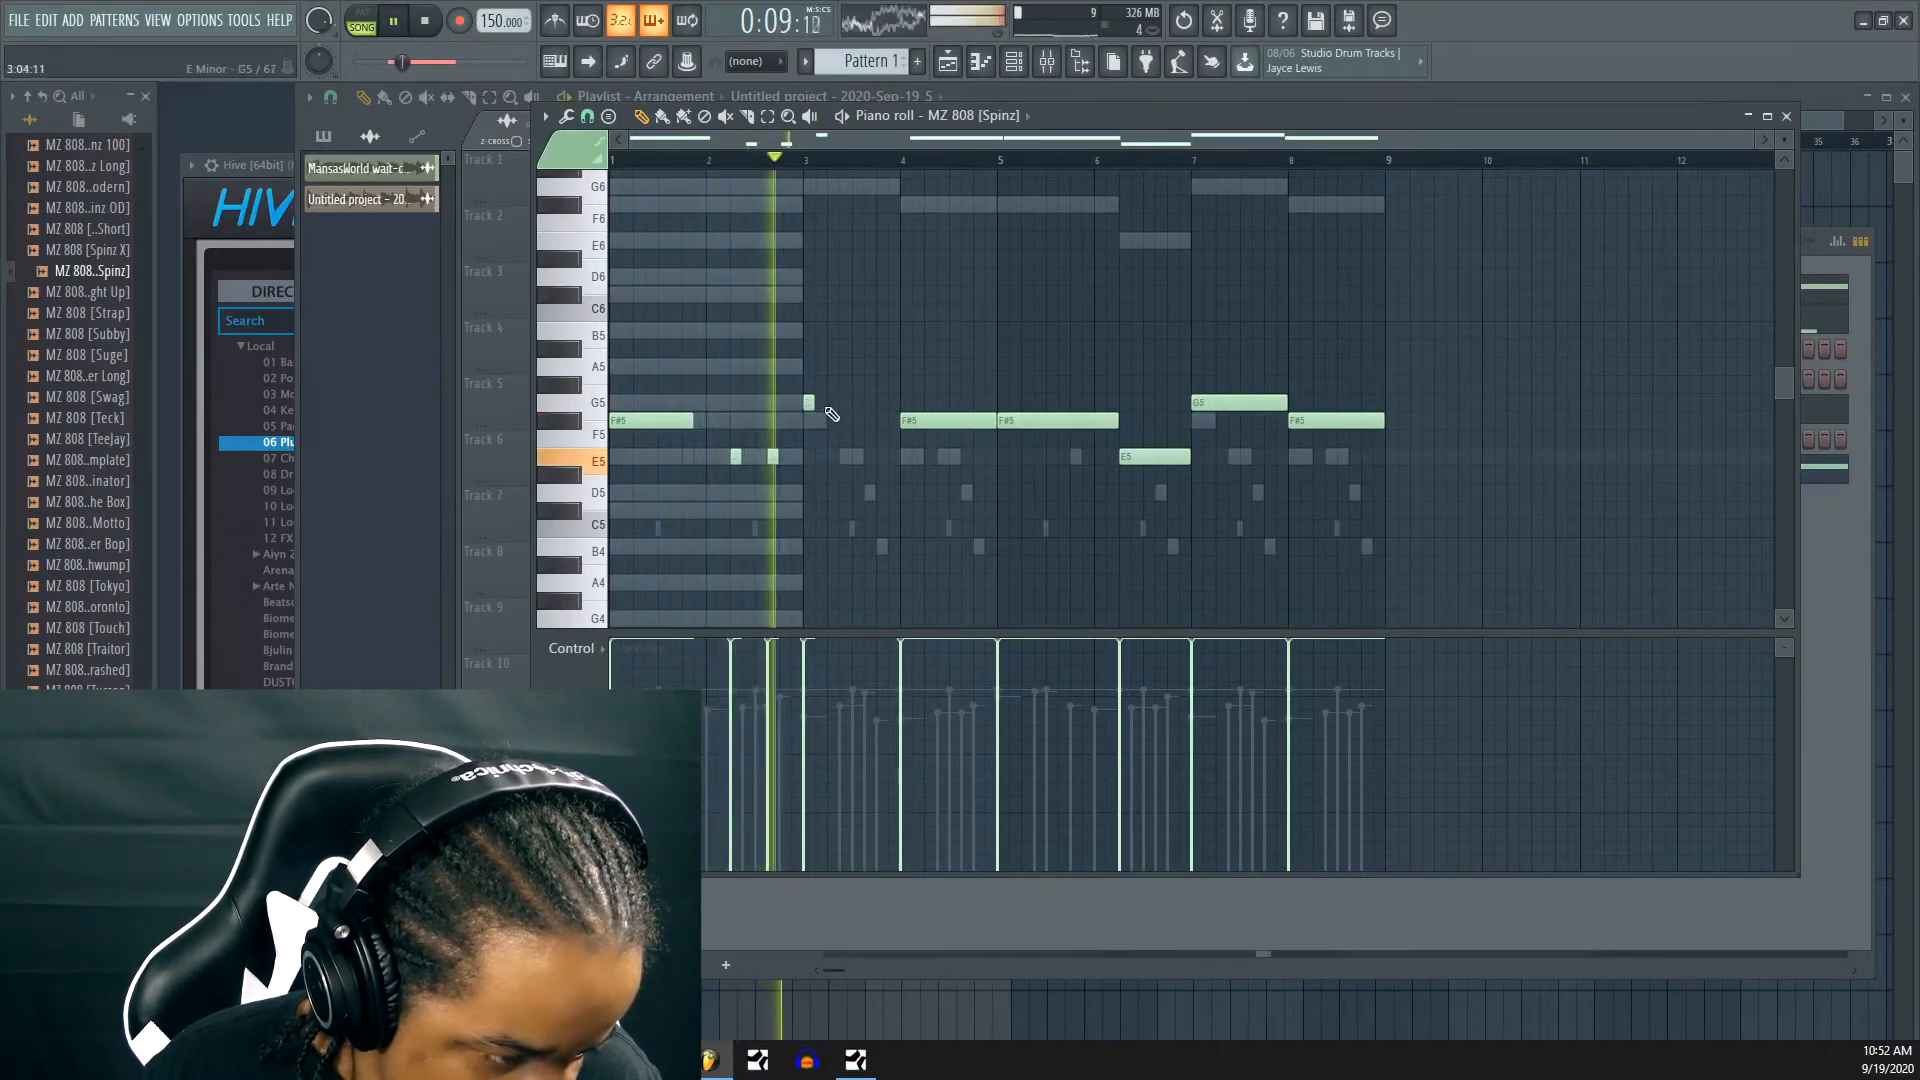
{"action": "left_click", "coordinate": [845, 402]}
{"action": "left_click", "coordinate": [881, 402]}
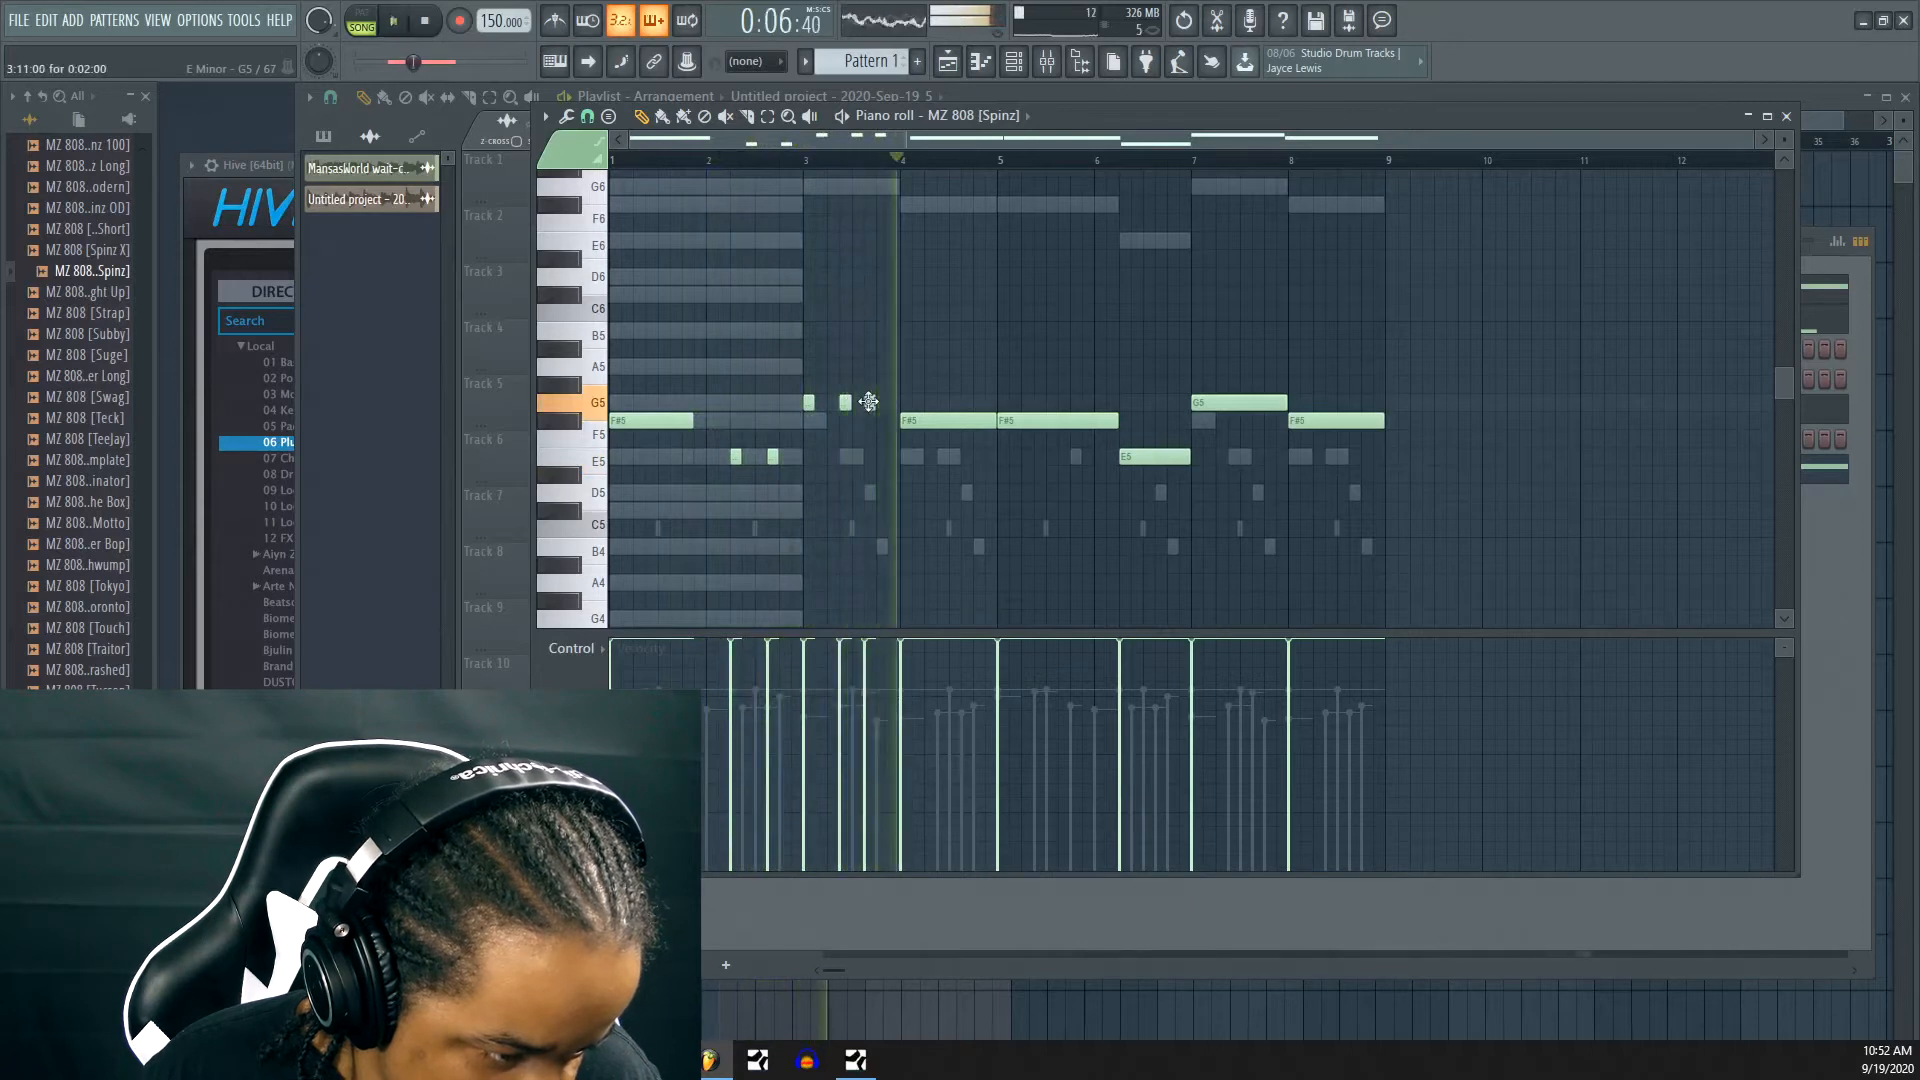
Shorten the first F#5 note to two steps and add F#5 hits at step 7 of bar 1 and step 3 of bar 2
{"action": "left_click_drag", "start_coordinate": [692, 420], "coordinate": [624, 420]}
{"action": "left_click", "coordinate": [648, 420]}
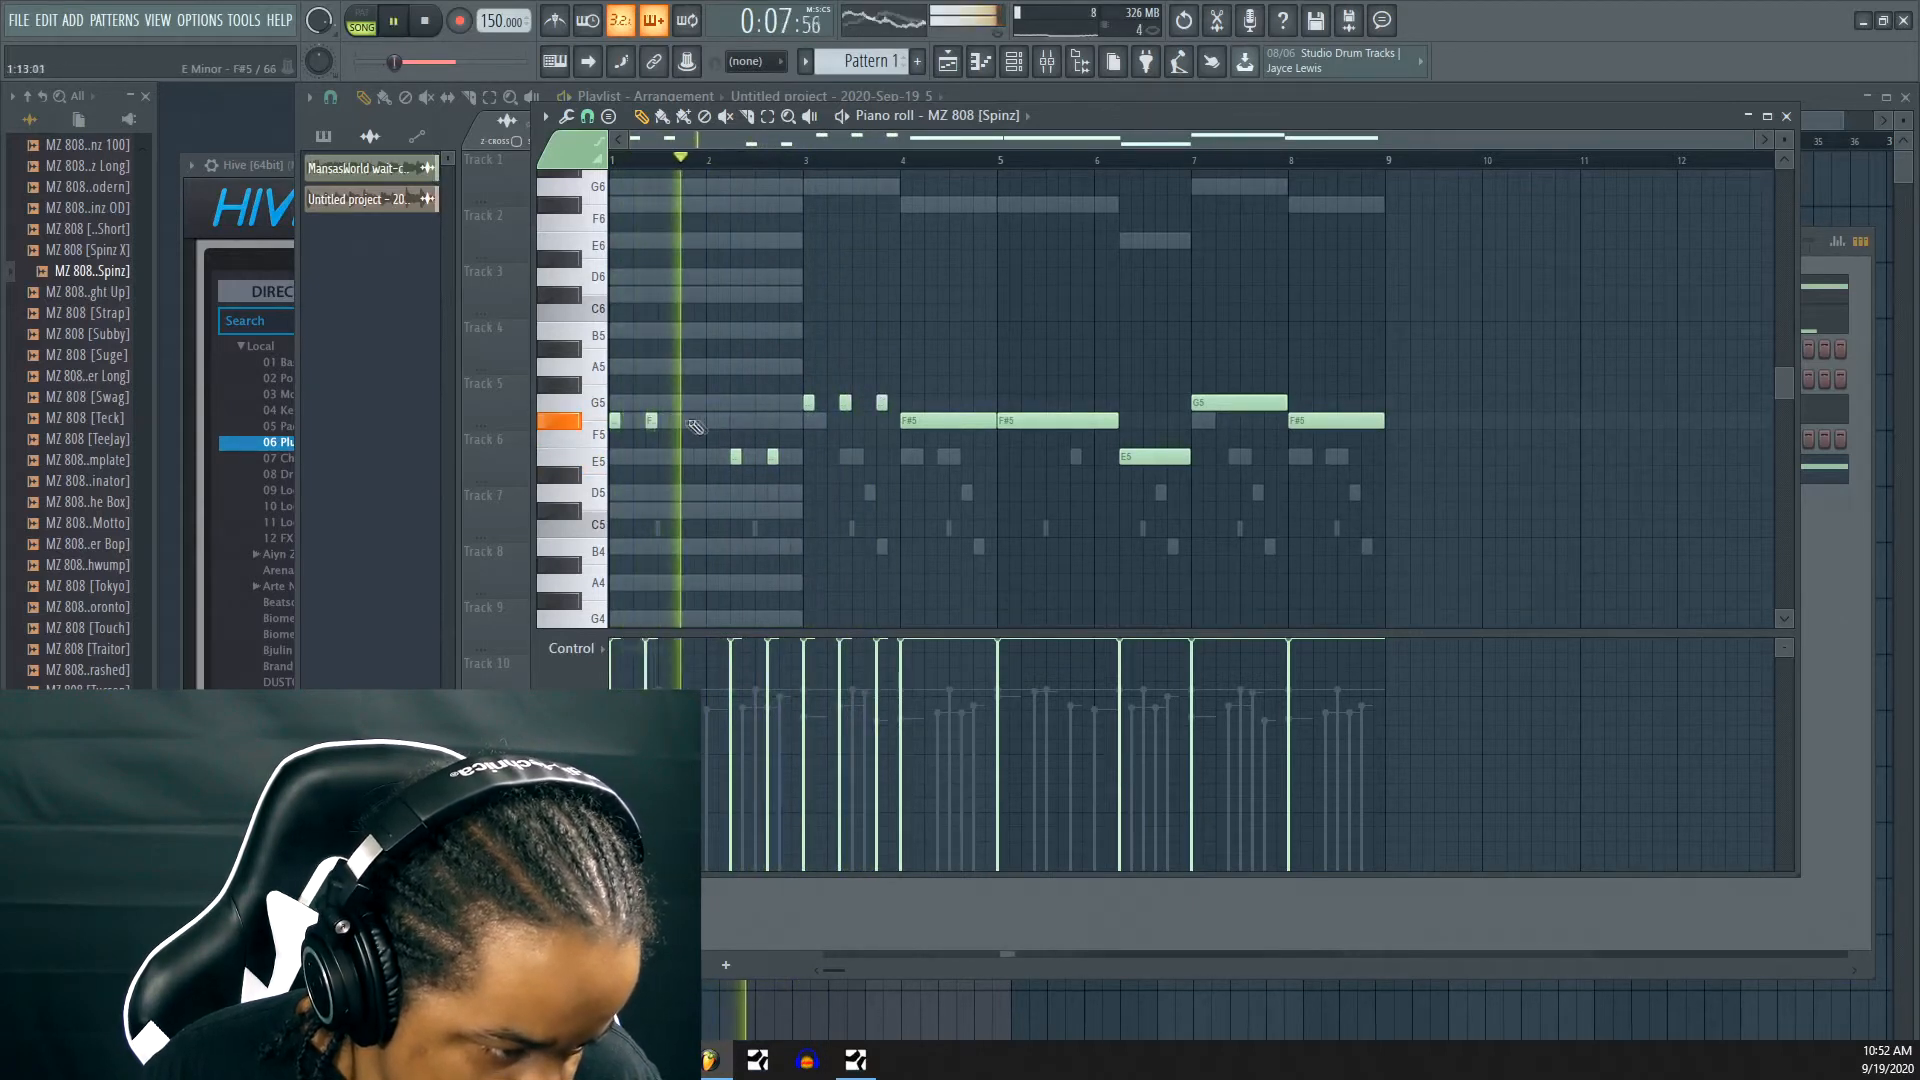
{"action": "left_click", "coordinate": [725, 420]}
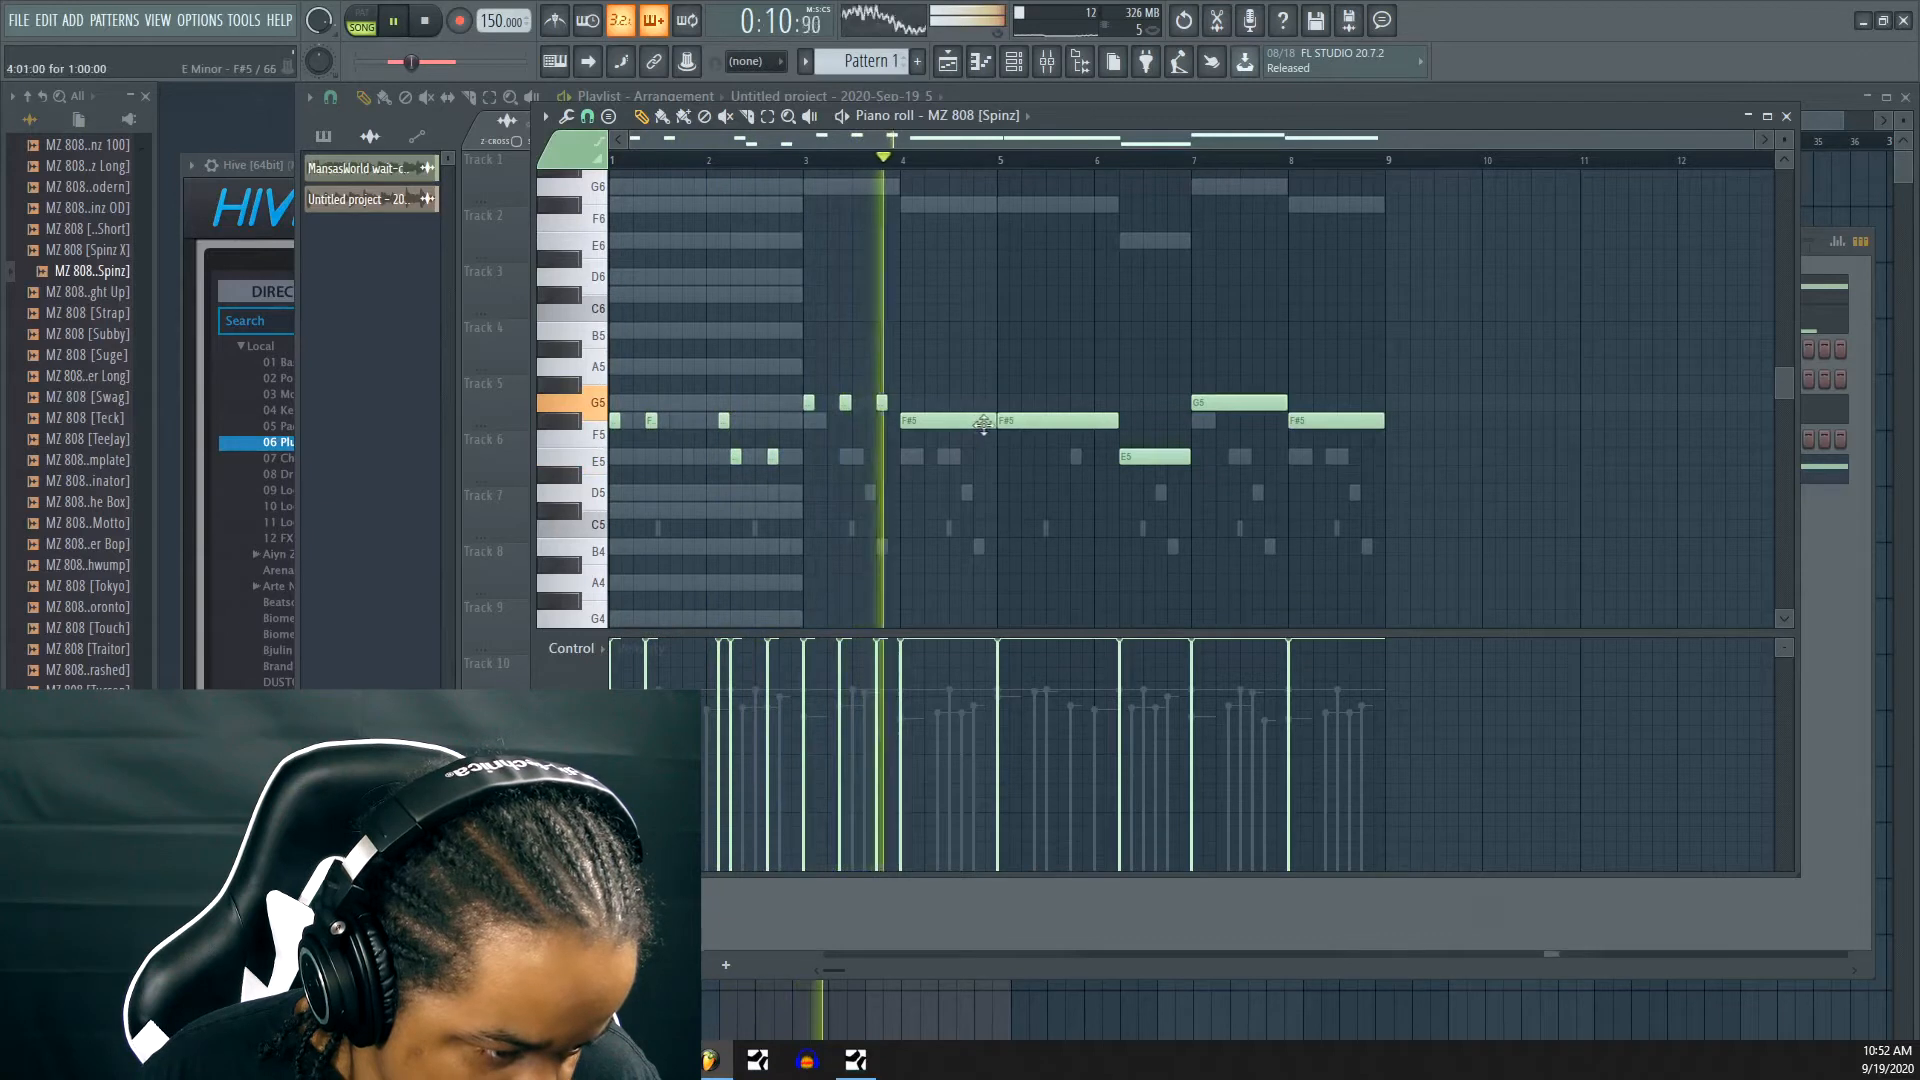
Shorten the bar 4 F#5 note to two steps, shift it further into the bar, and add another G5 at the end of bar 3
{"action": "key", "text": "space"}
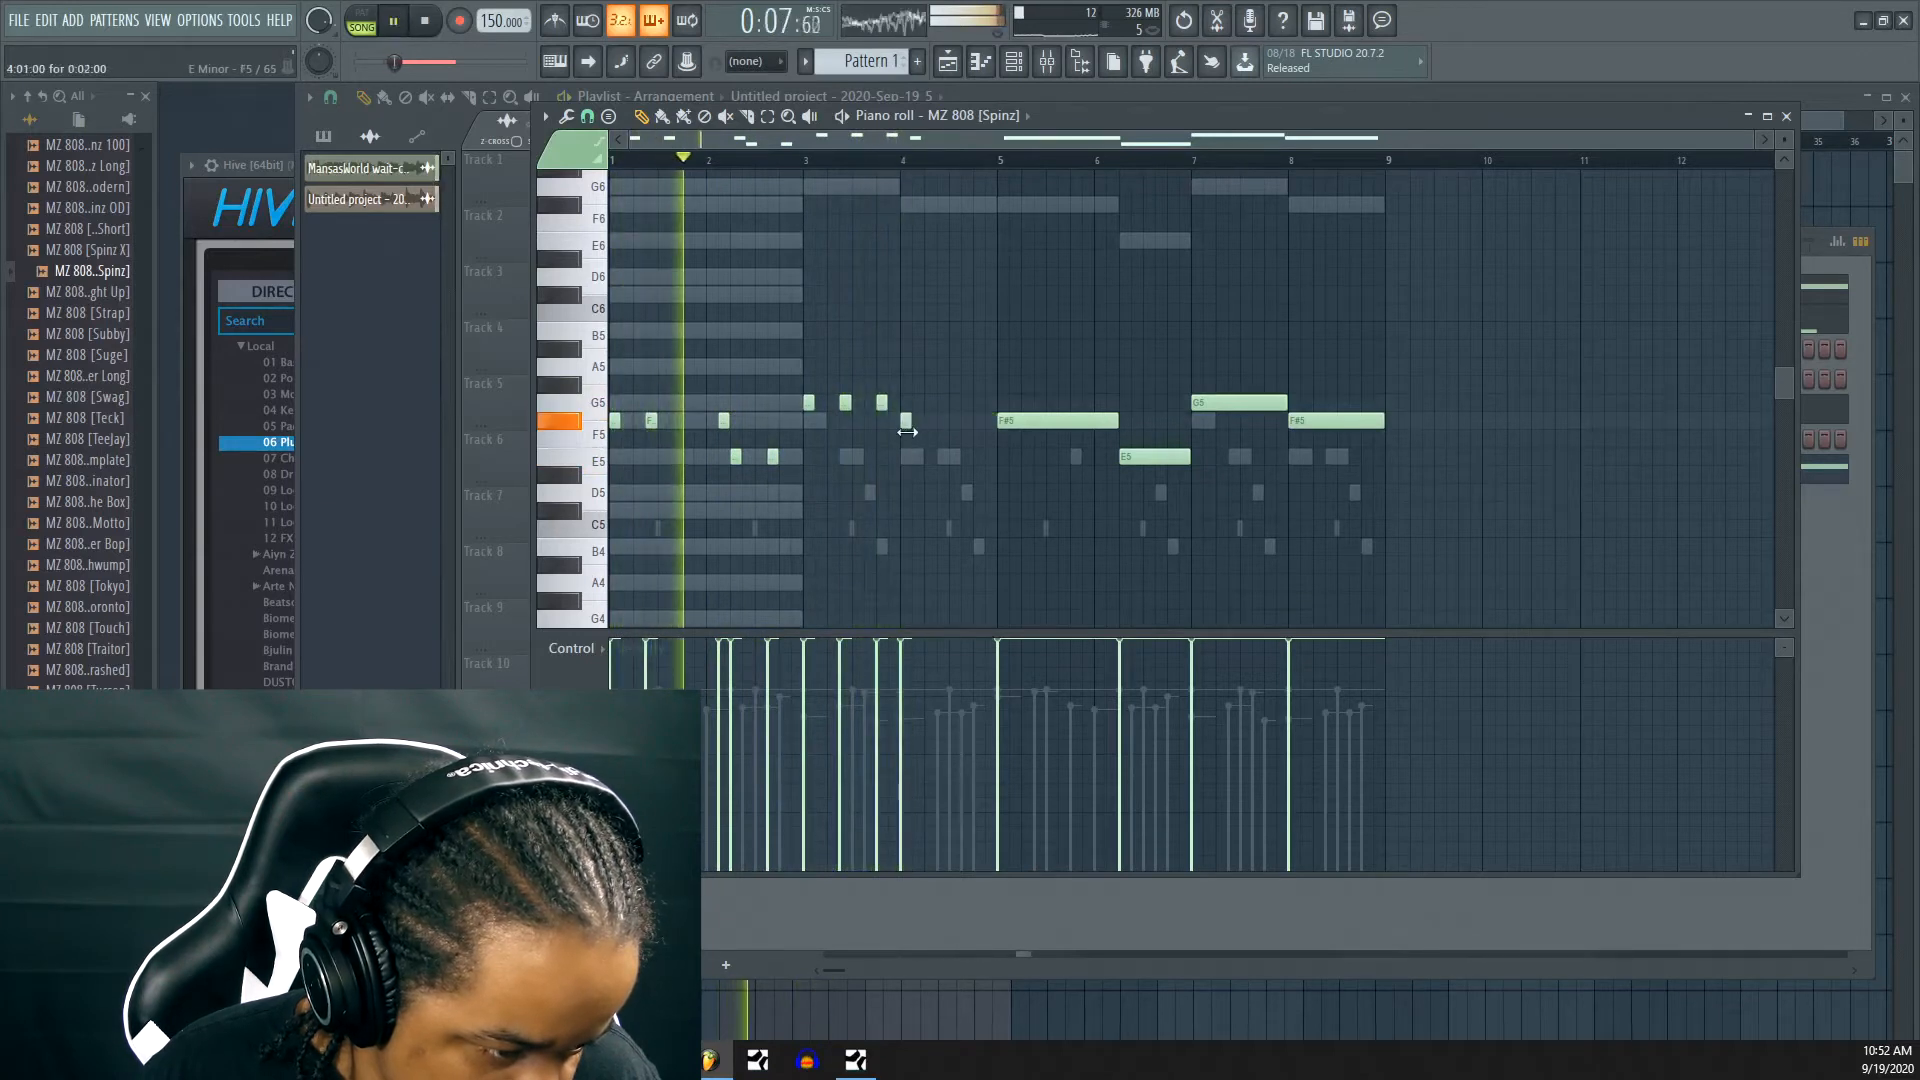
{"action": "left_click_drag", "start_coordinate": [906, 421], "coordinate": [944, 421]}
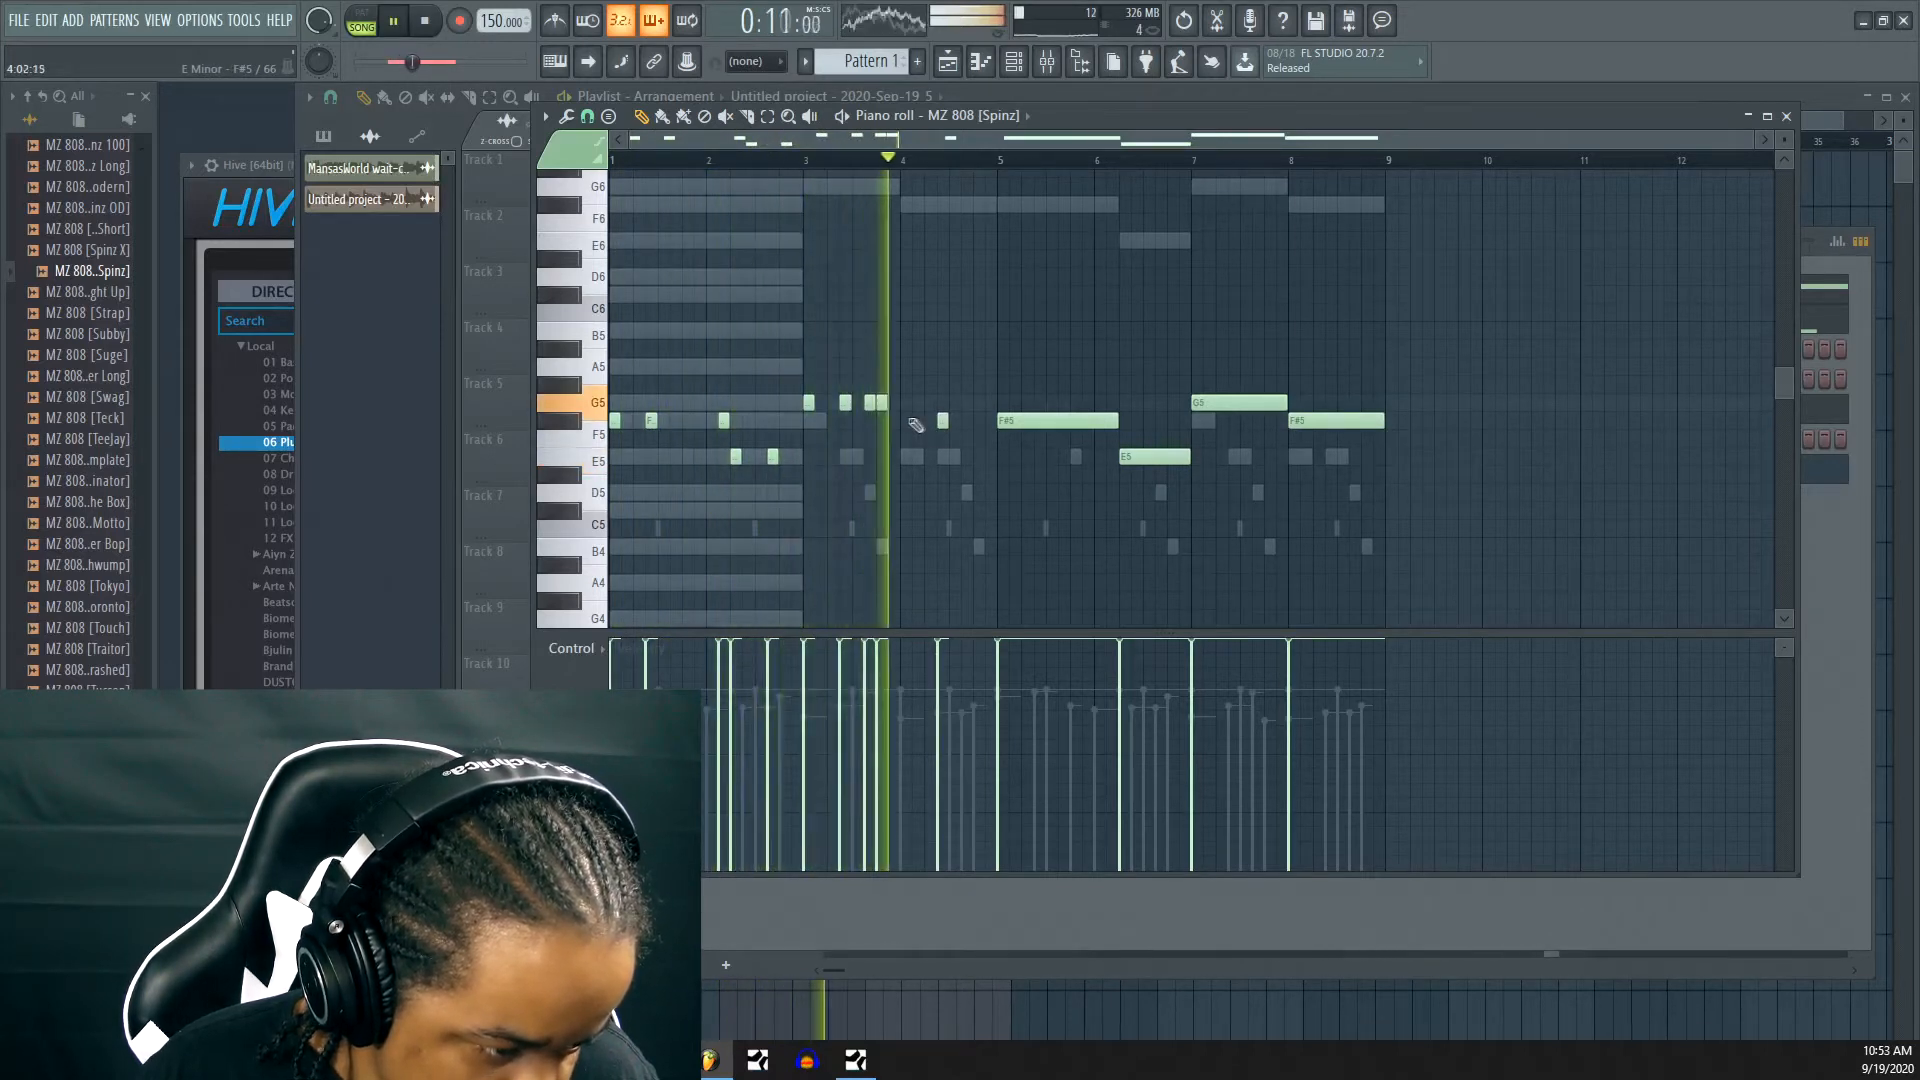
{"action": "left_click_drag", "start_coordinate": [868, 405], "coordinate": [880, 405]}
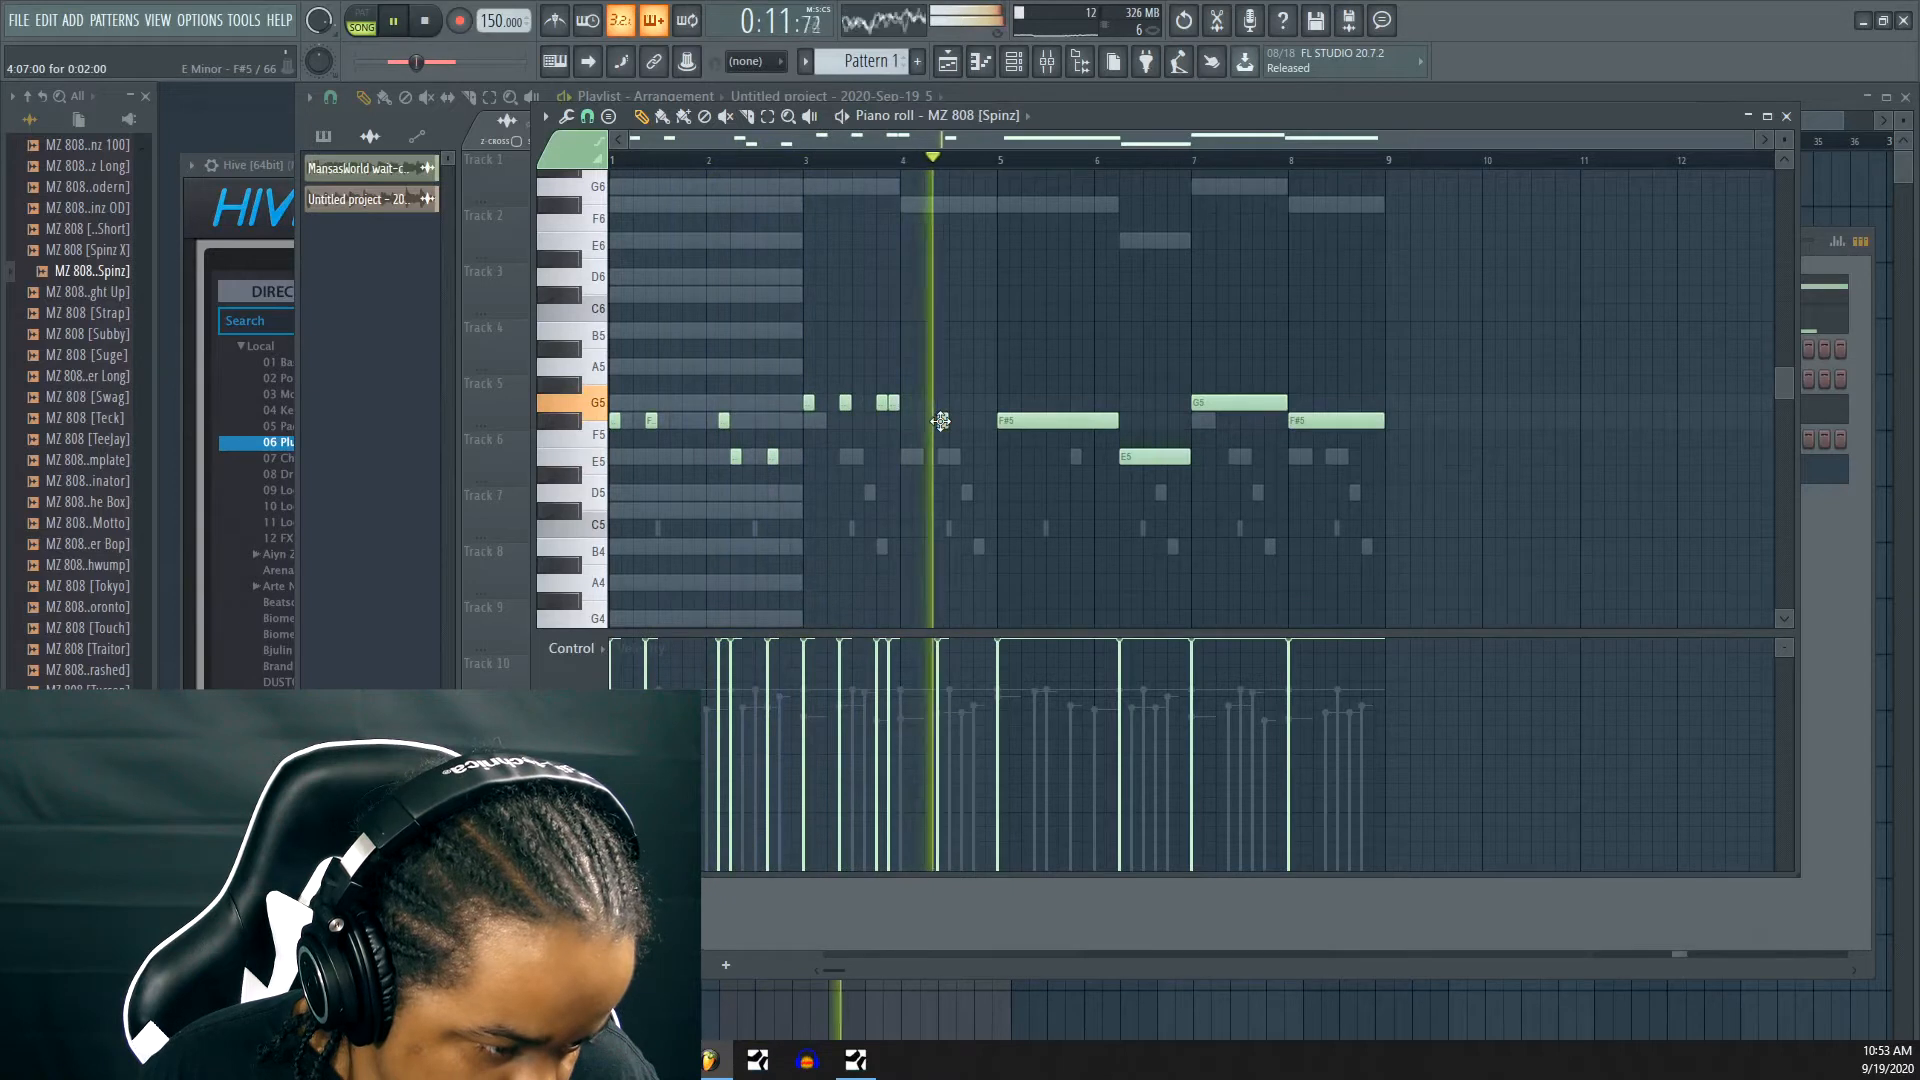
Place the bar 4 F#5 note at step 5 and add a second F#5 hit at step 11
{"action": "key", "text": "space"}
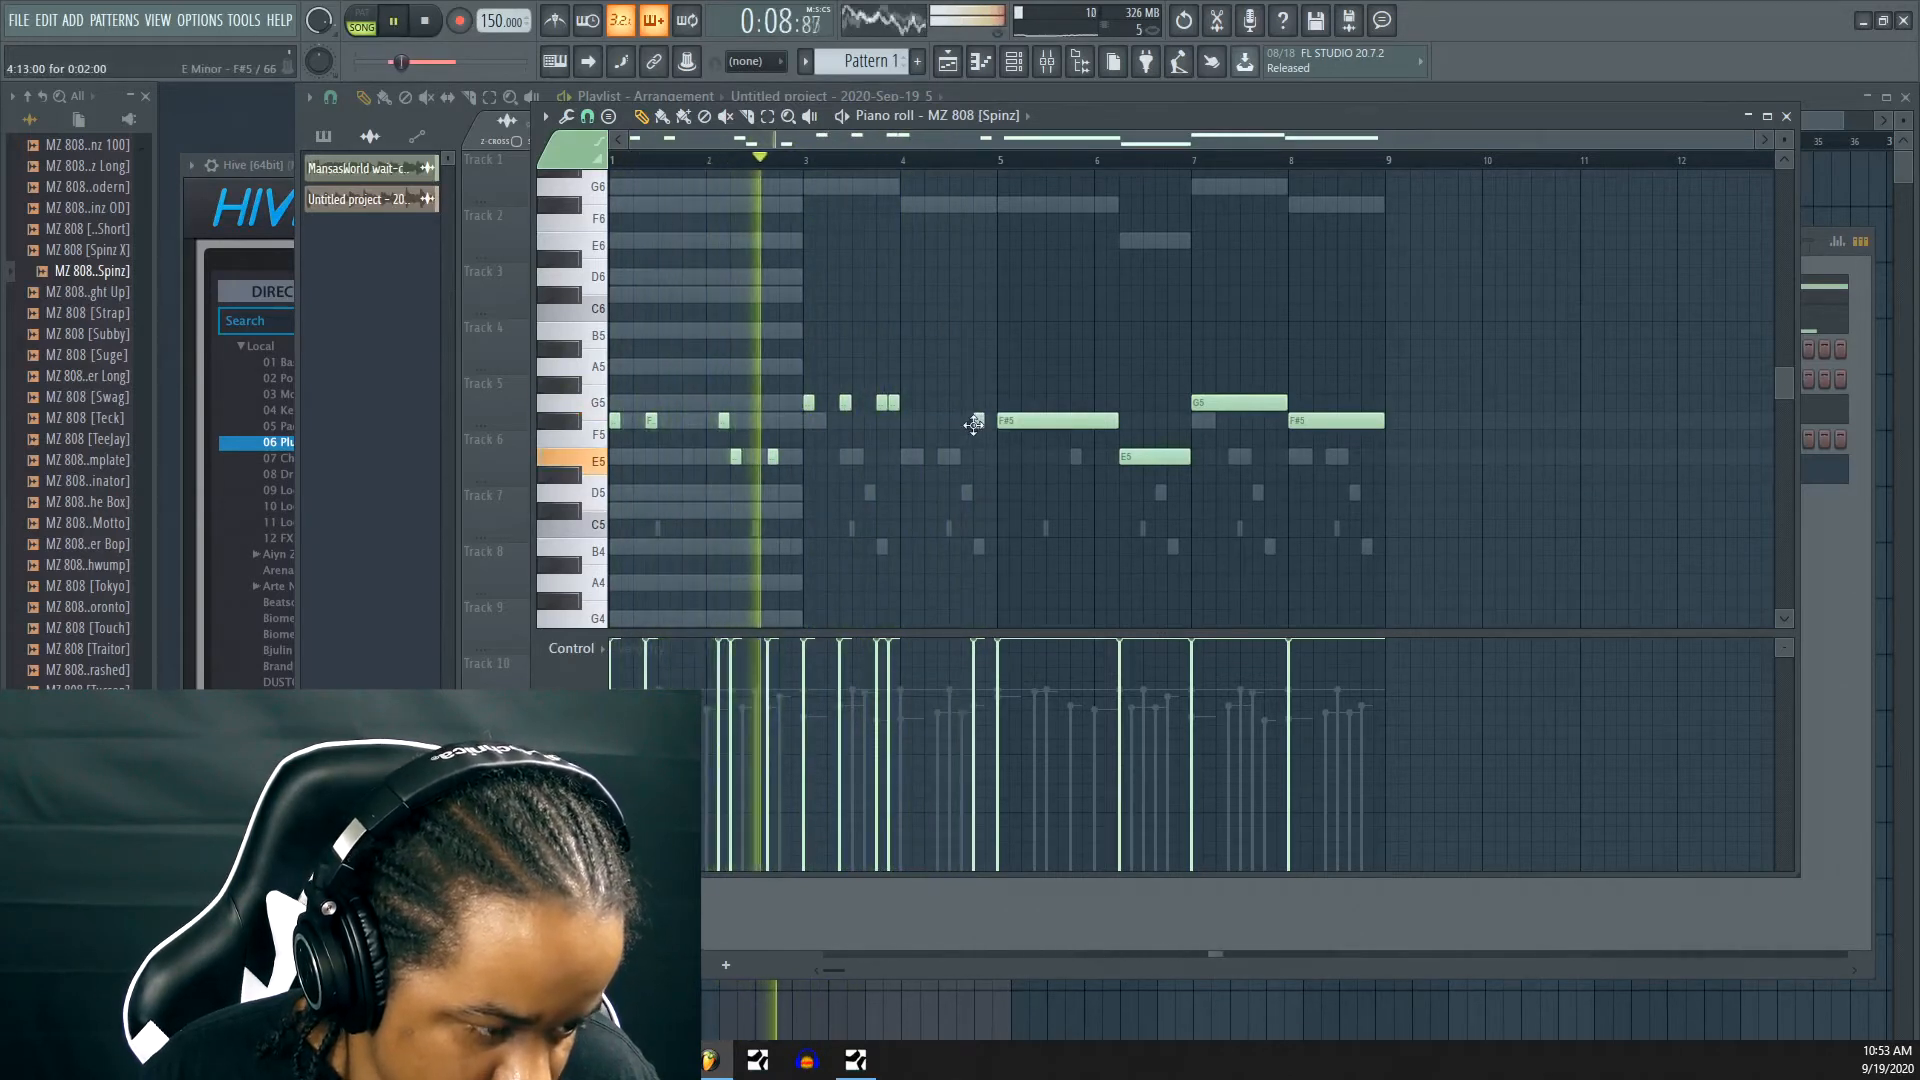
{"action": "left_click_drag", "start_coordinate": [973, 425], "coordinate": [929, 427]}
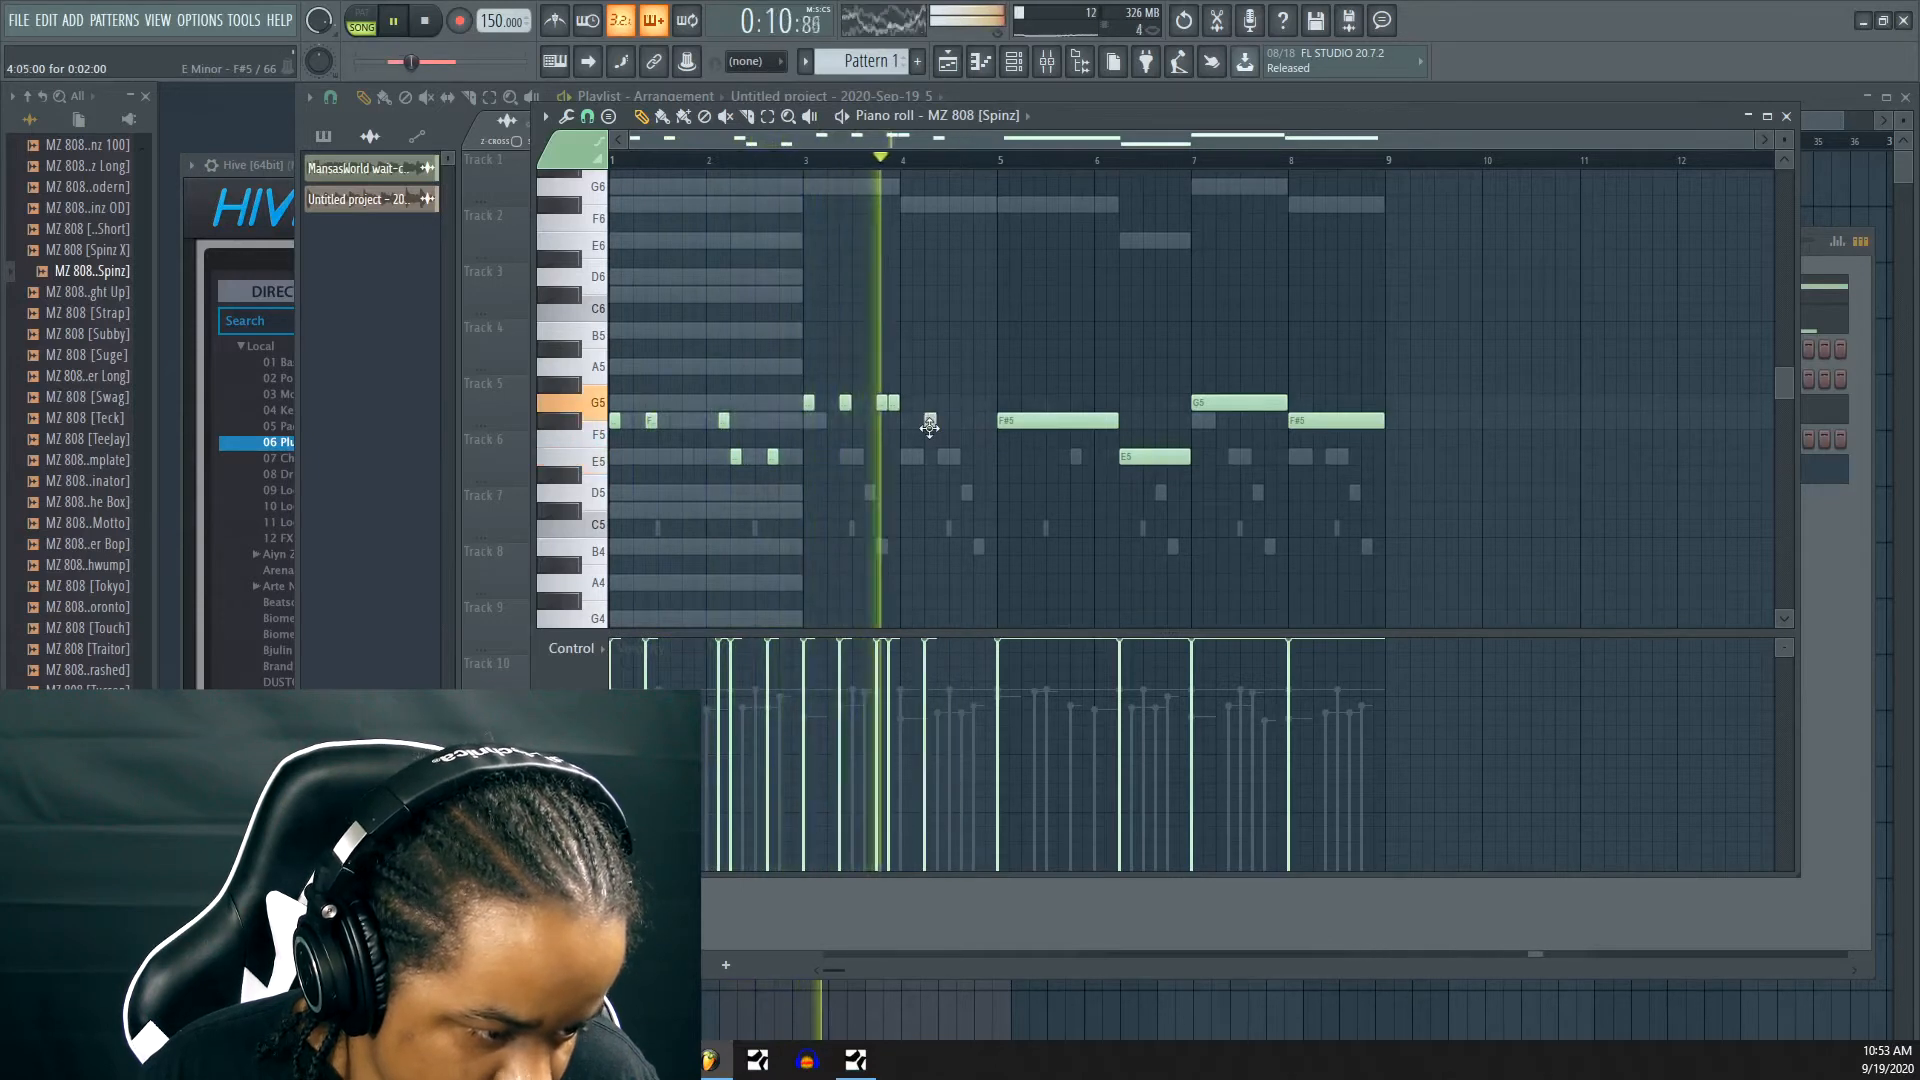
{"action": "left_click", "coordinate": [966, 421]}
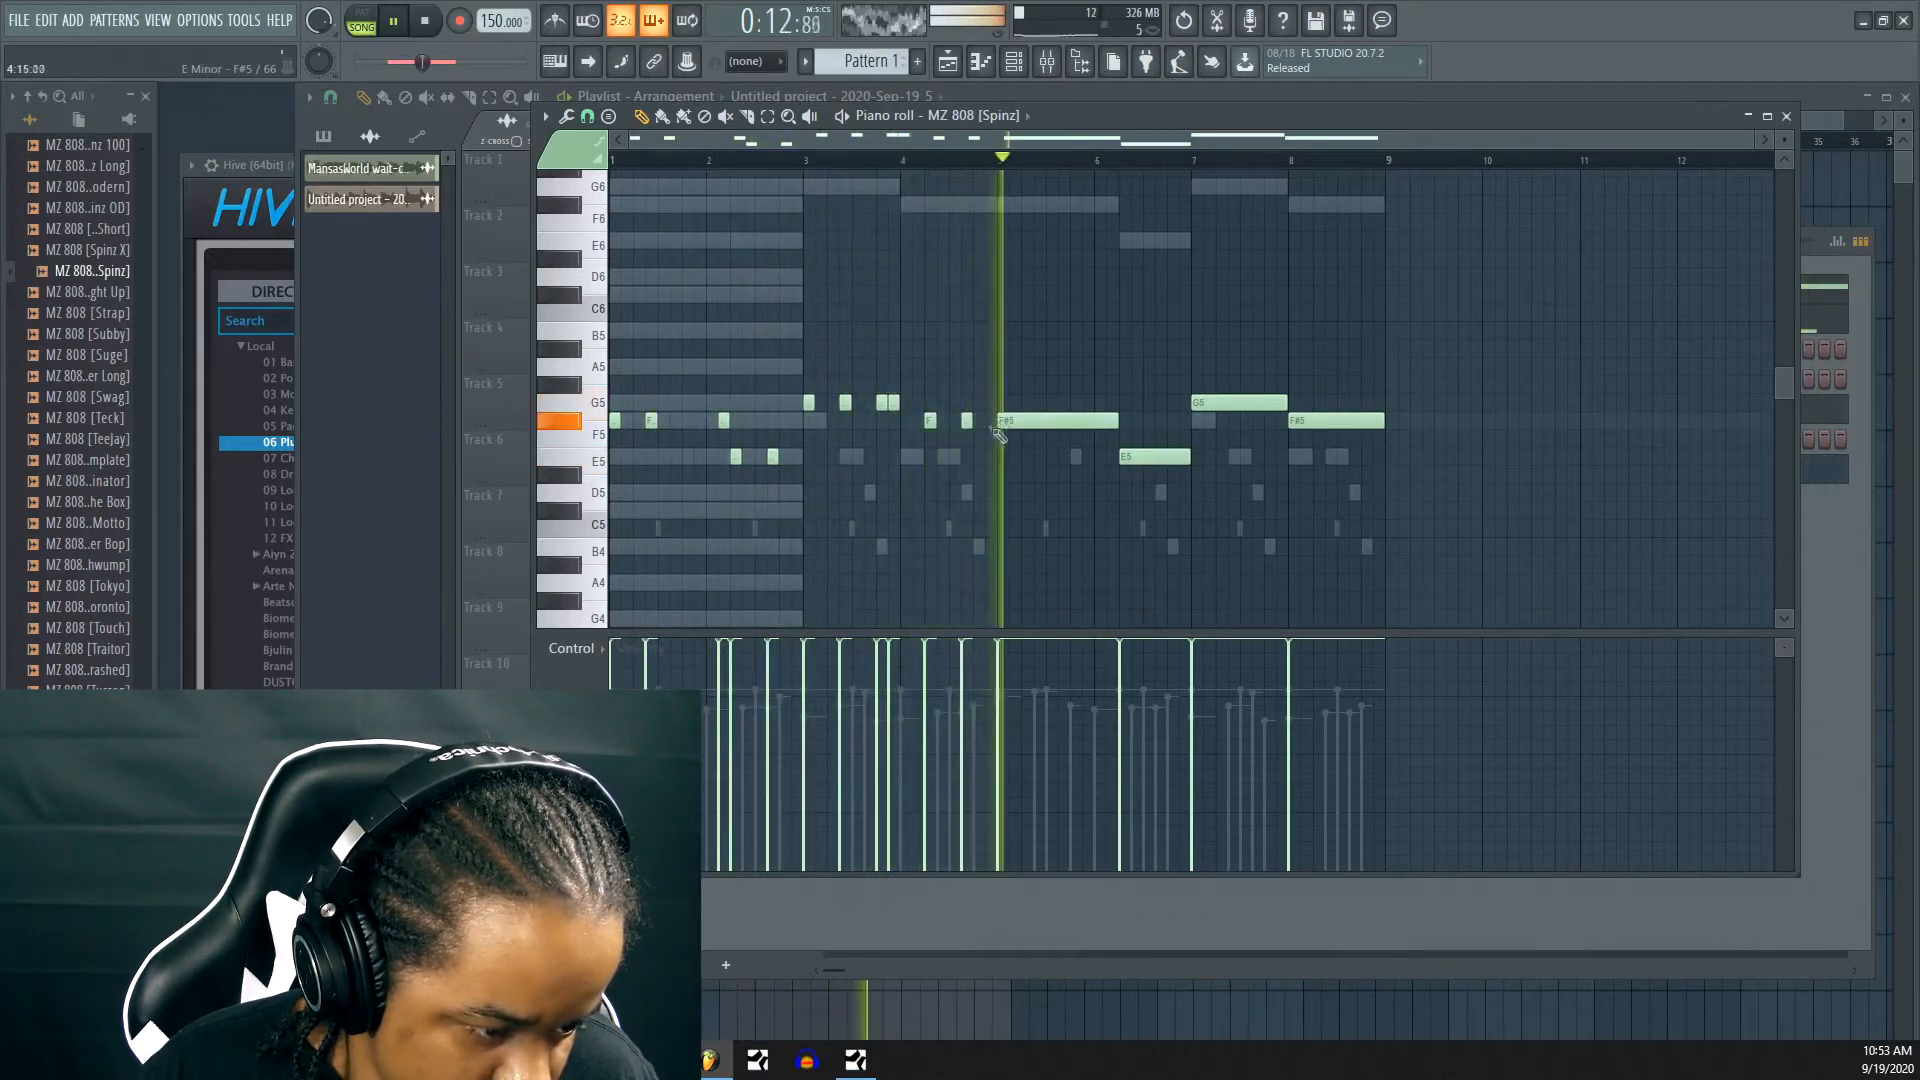
Shorten the long notes starting in bars 5, 6 and 7 to two steps, adding F#5 hits at steps 7 and 13 of bar 5
{"action": "key", "text": "space"}
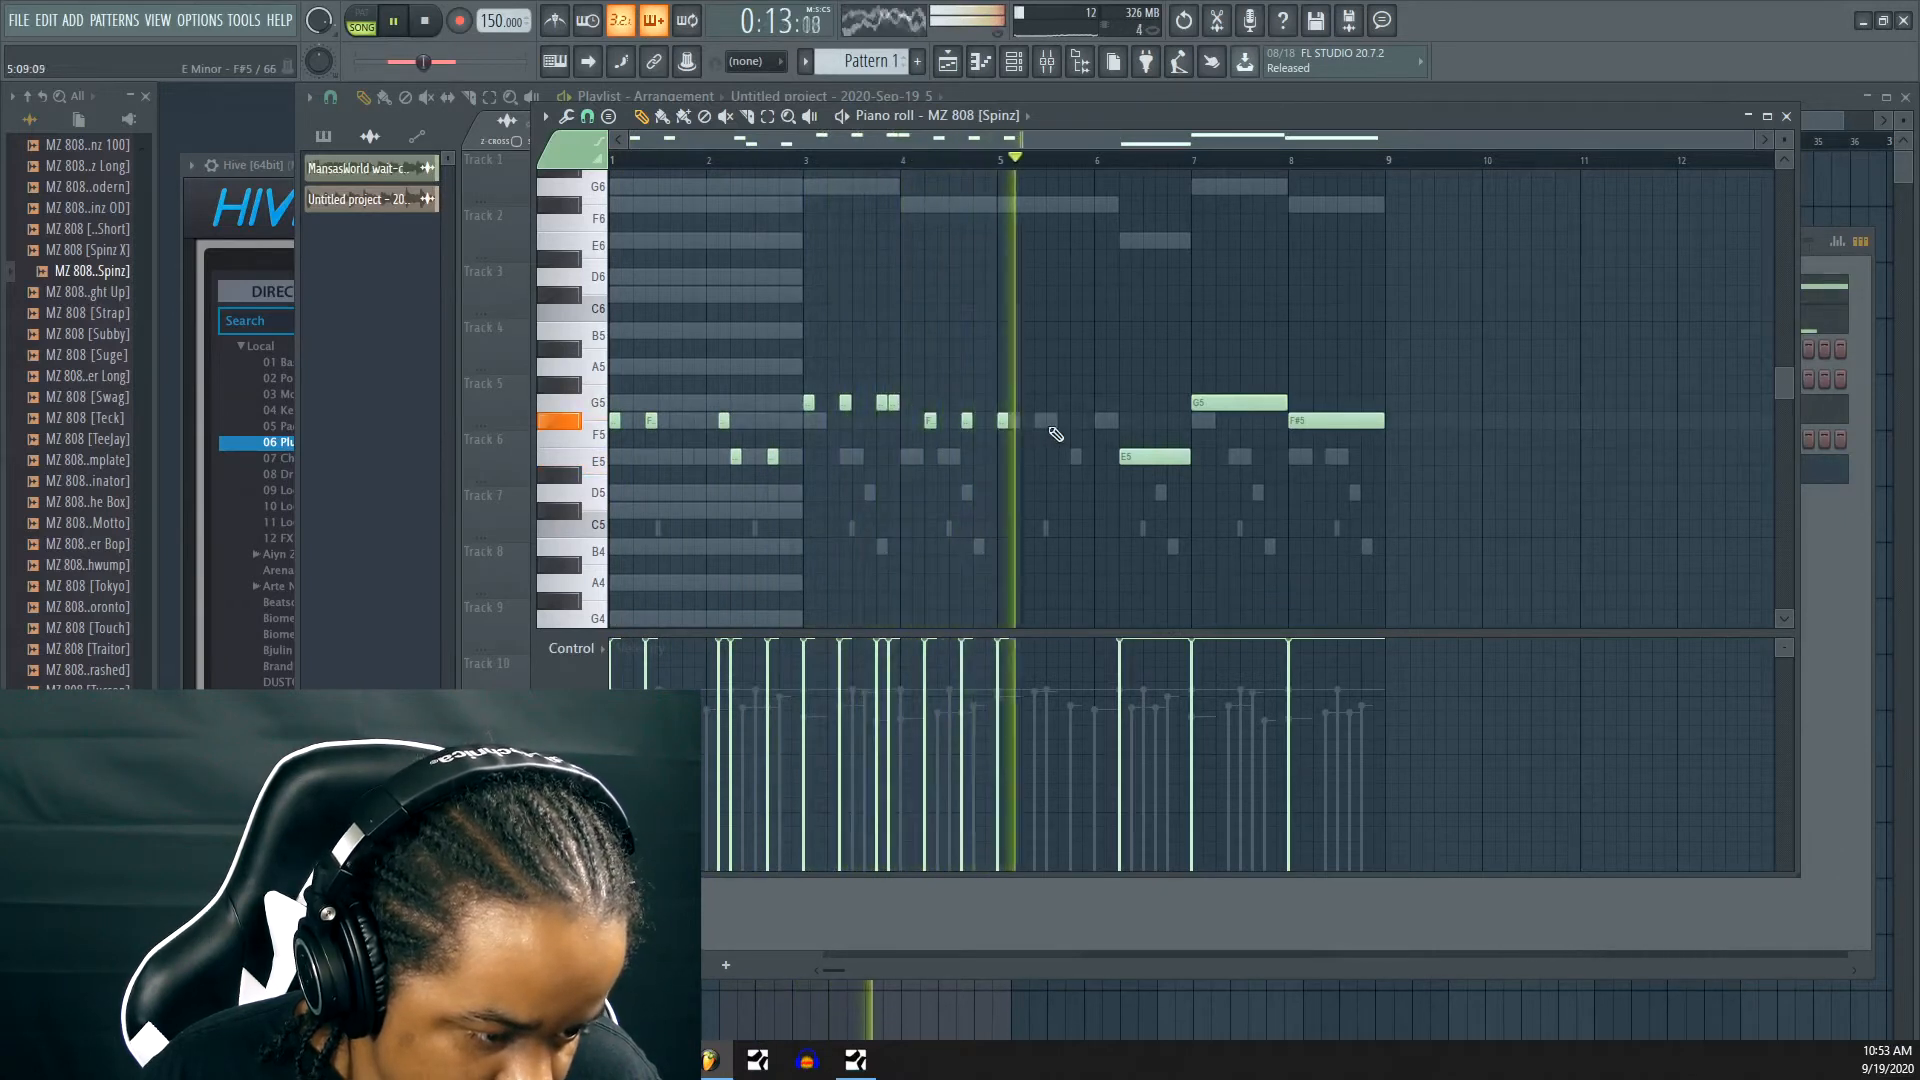
{"action": "key", "text": "space"}
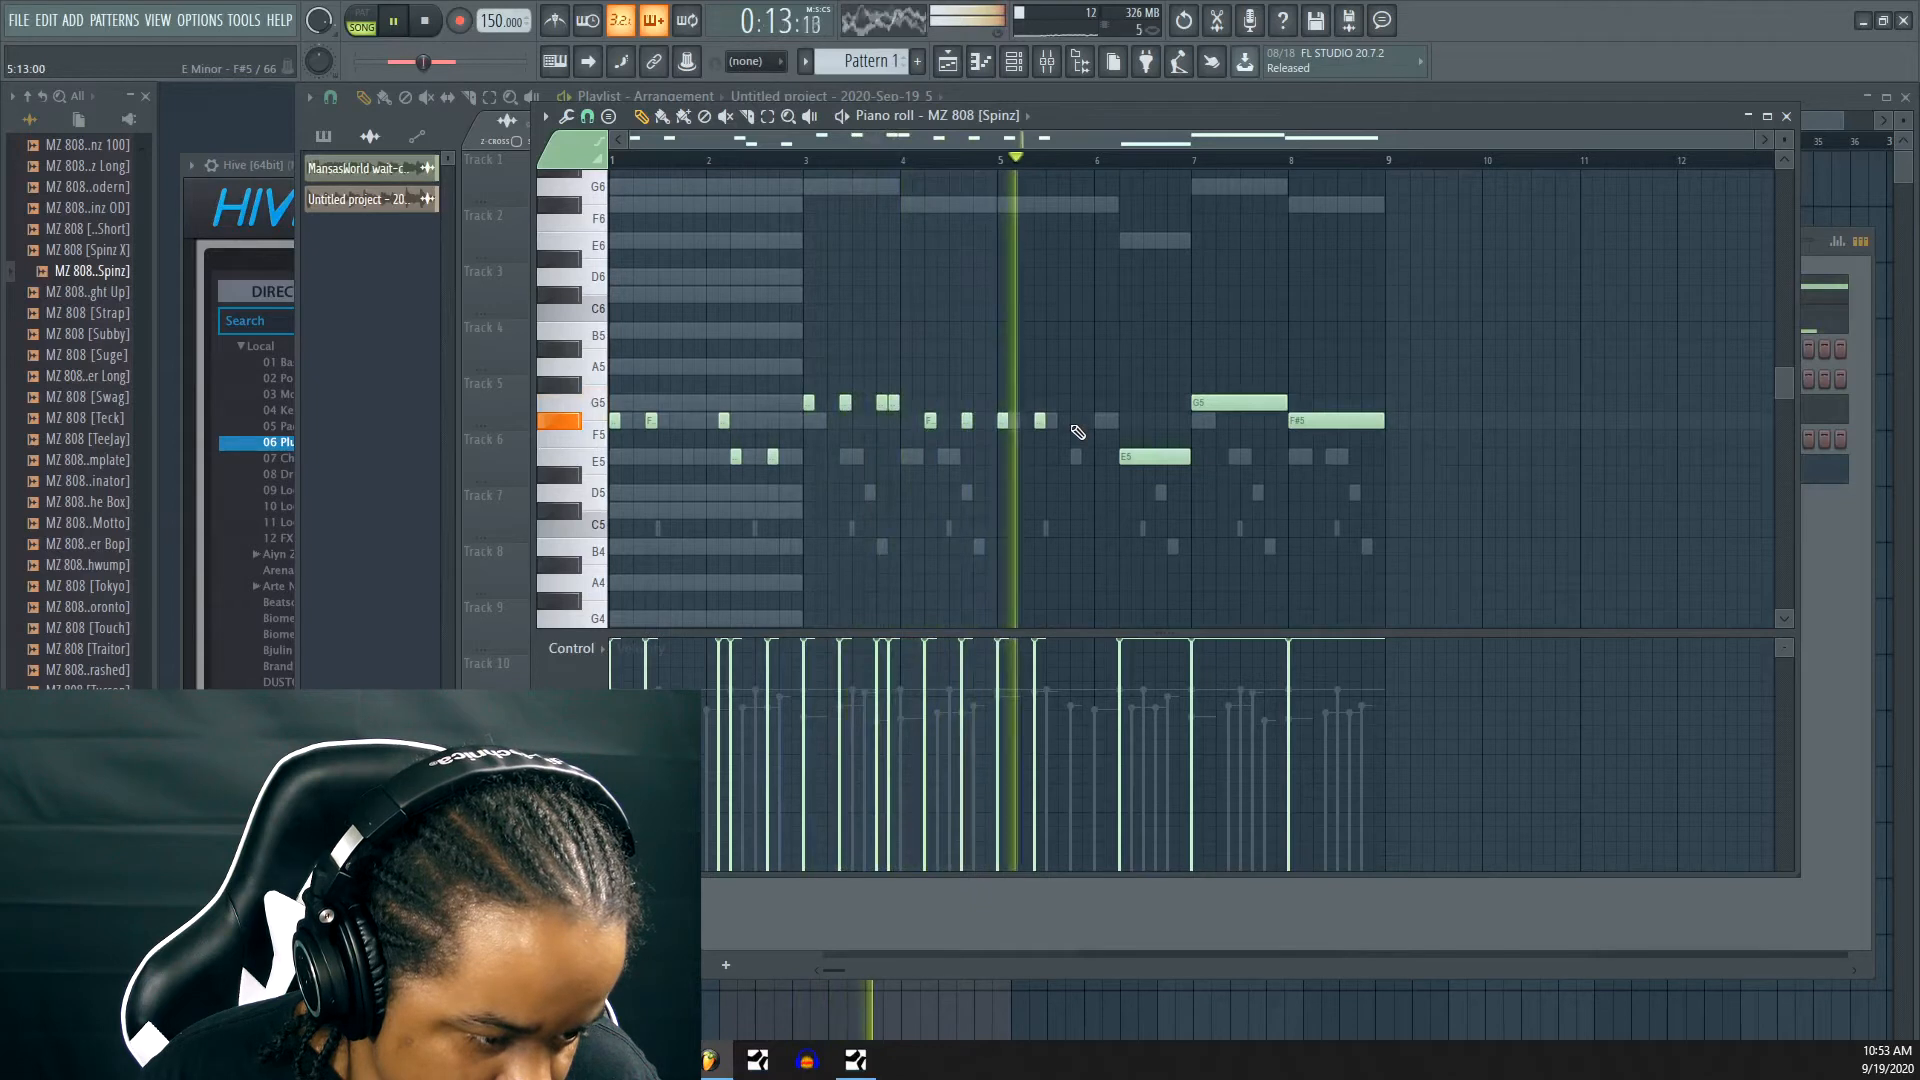
{"action": "left_click", "coordinate": [1075, 422]}
{"action": "left_click_drag", "start_coordinate": [1187, 457], "coordinate": [1129, 457]}
{"action": "left_click_drag", "start_coordinate": [1283, 403], "coordinate": [1190, 404]}
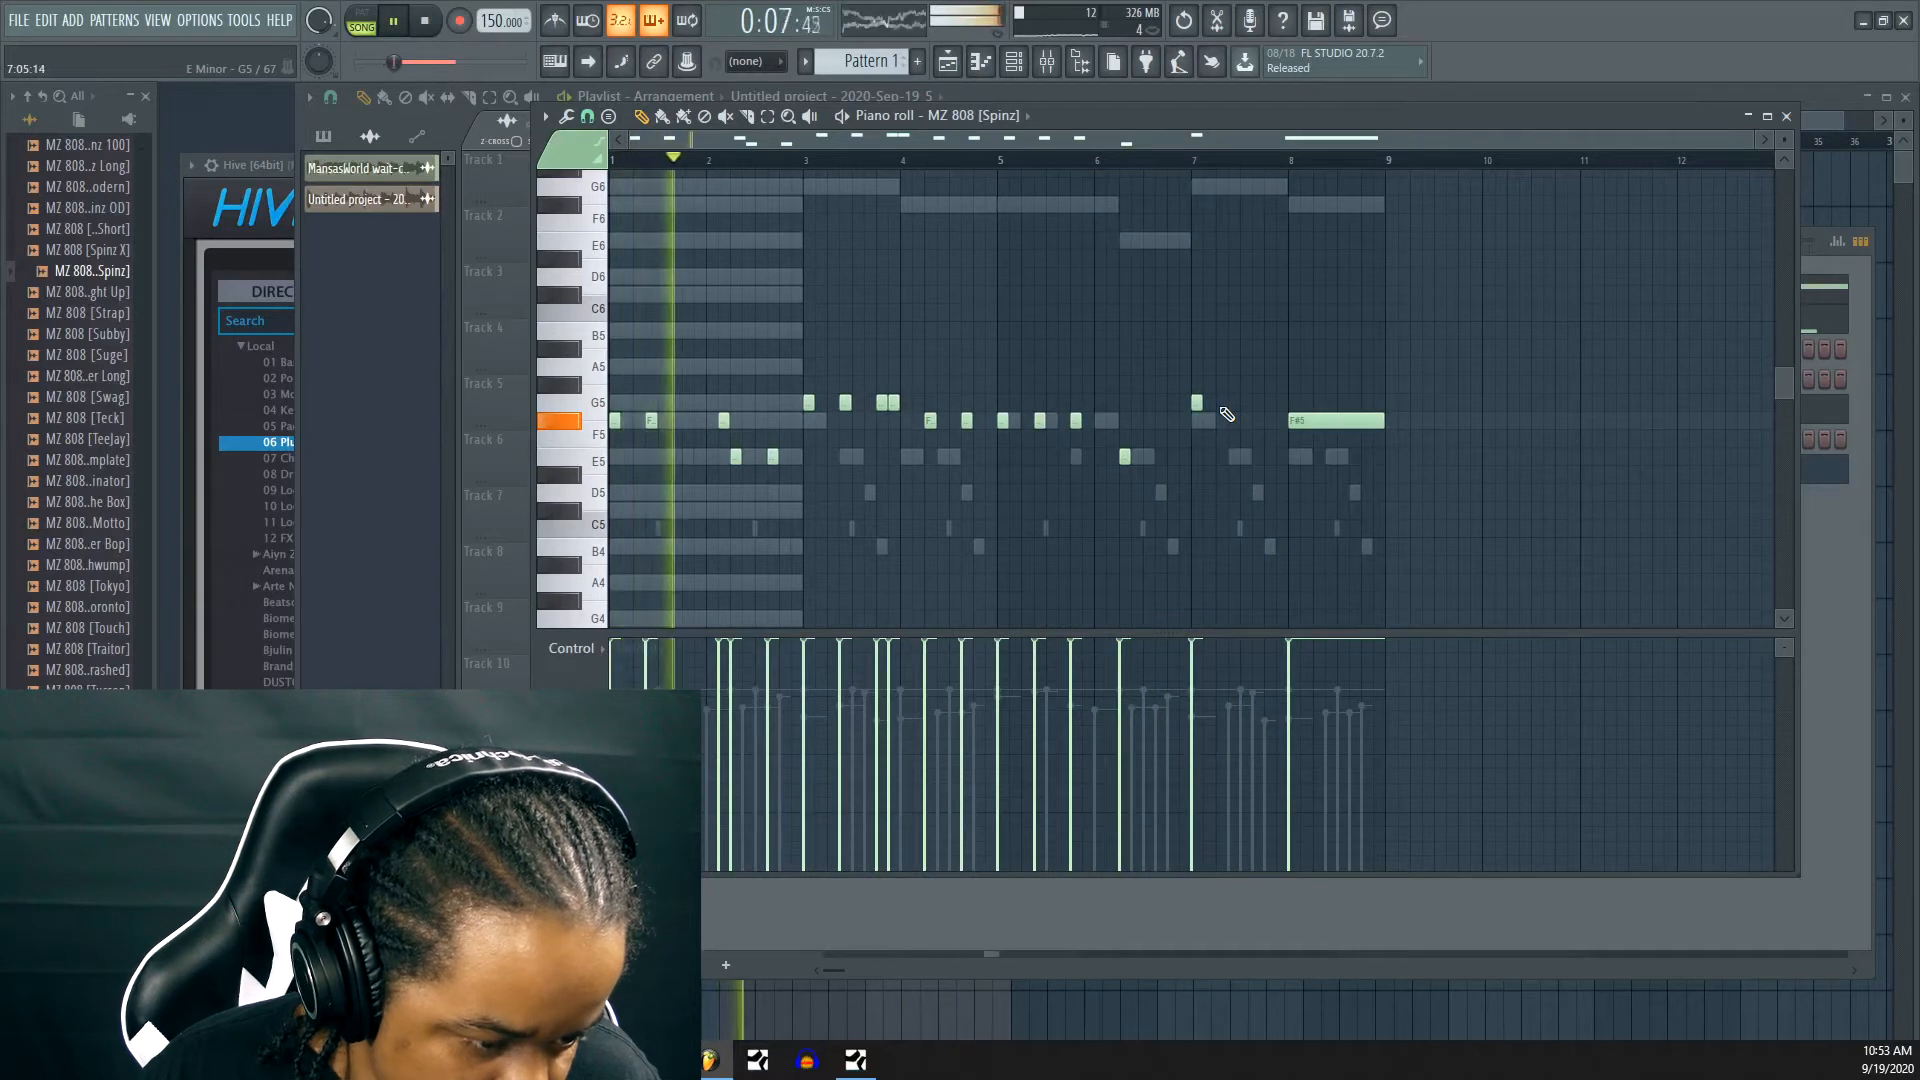
Add G5 hits at steps 7 and 13 of bar 7, and reduce bar 8 to two-step F#5 hits at steps 5 and 13
{"action": "left_click", "coordinate": [1231, 403]}
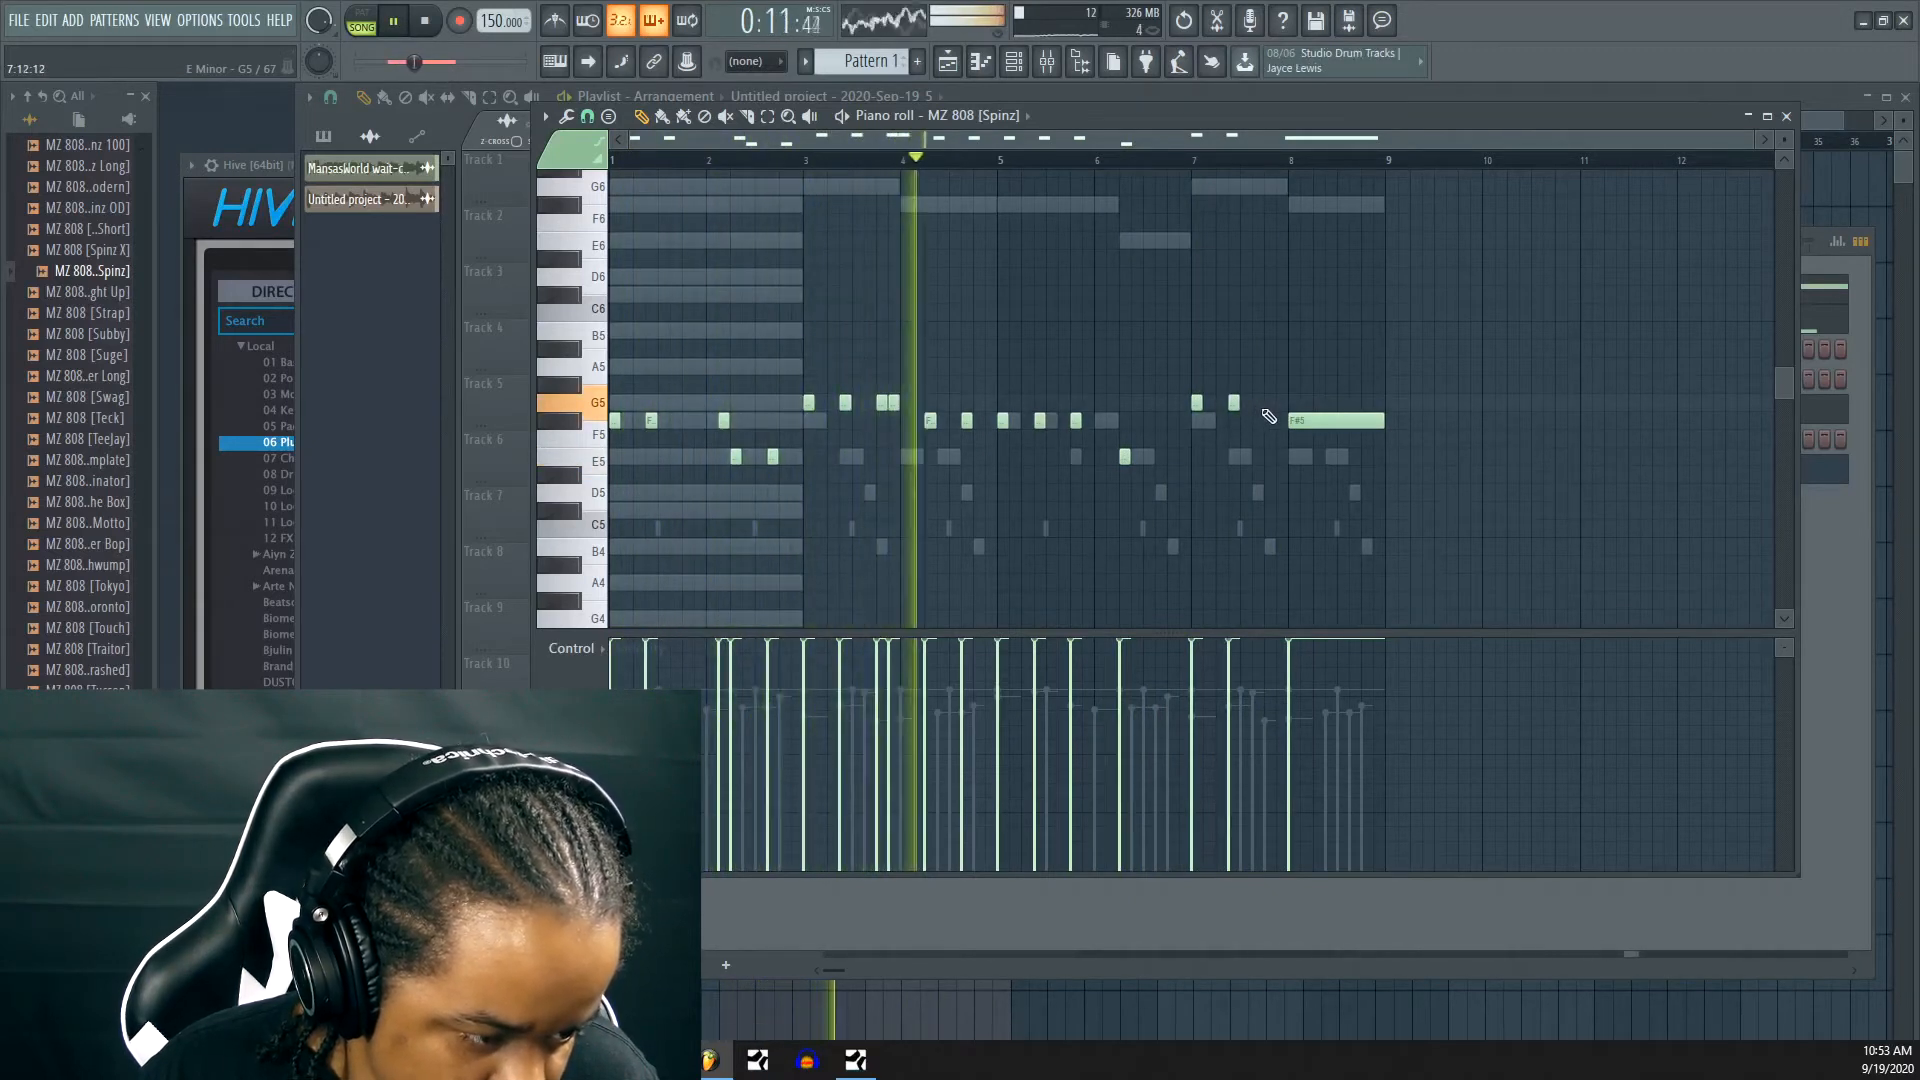
{"action": "left_click", "coordinate": [1269, 403]}
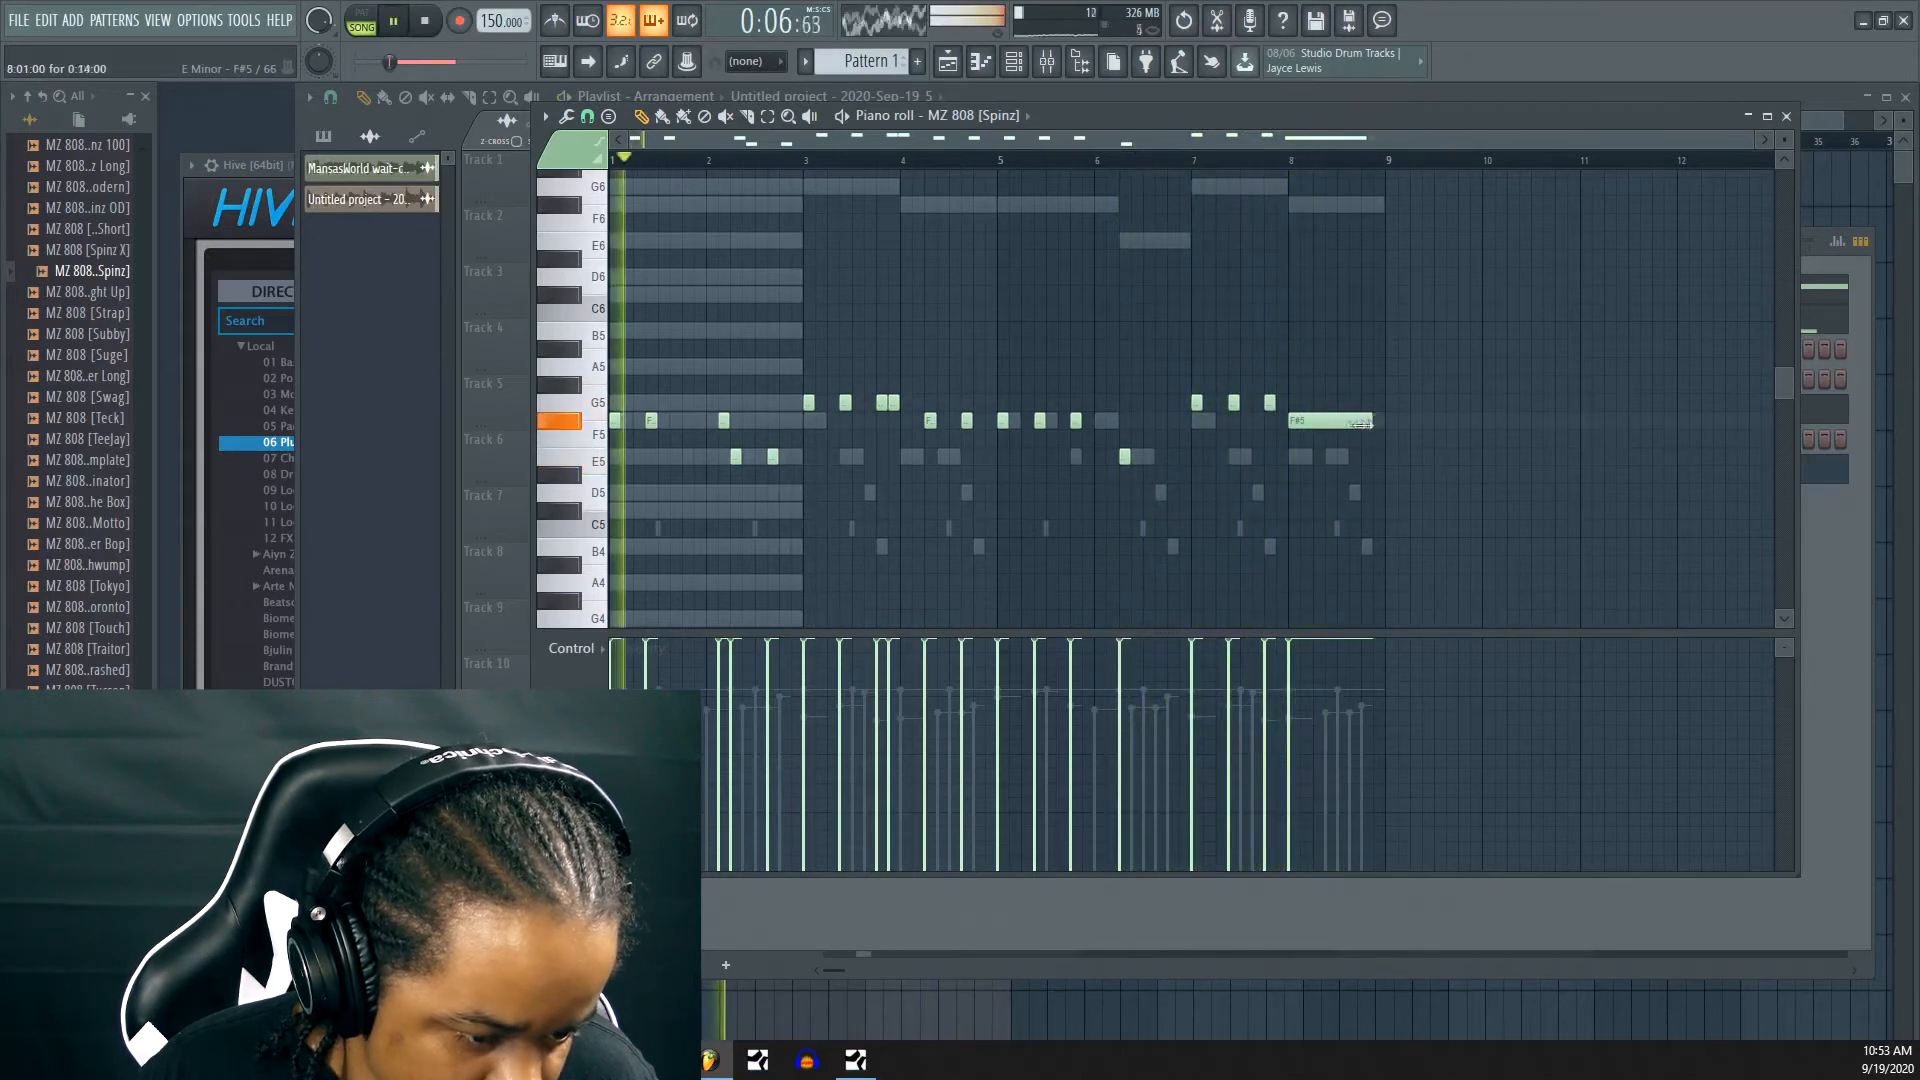
{"action": "left_click_drag", "start_coordinate": [1295, 424], "coordinate": [1320, 421]}
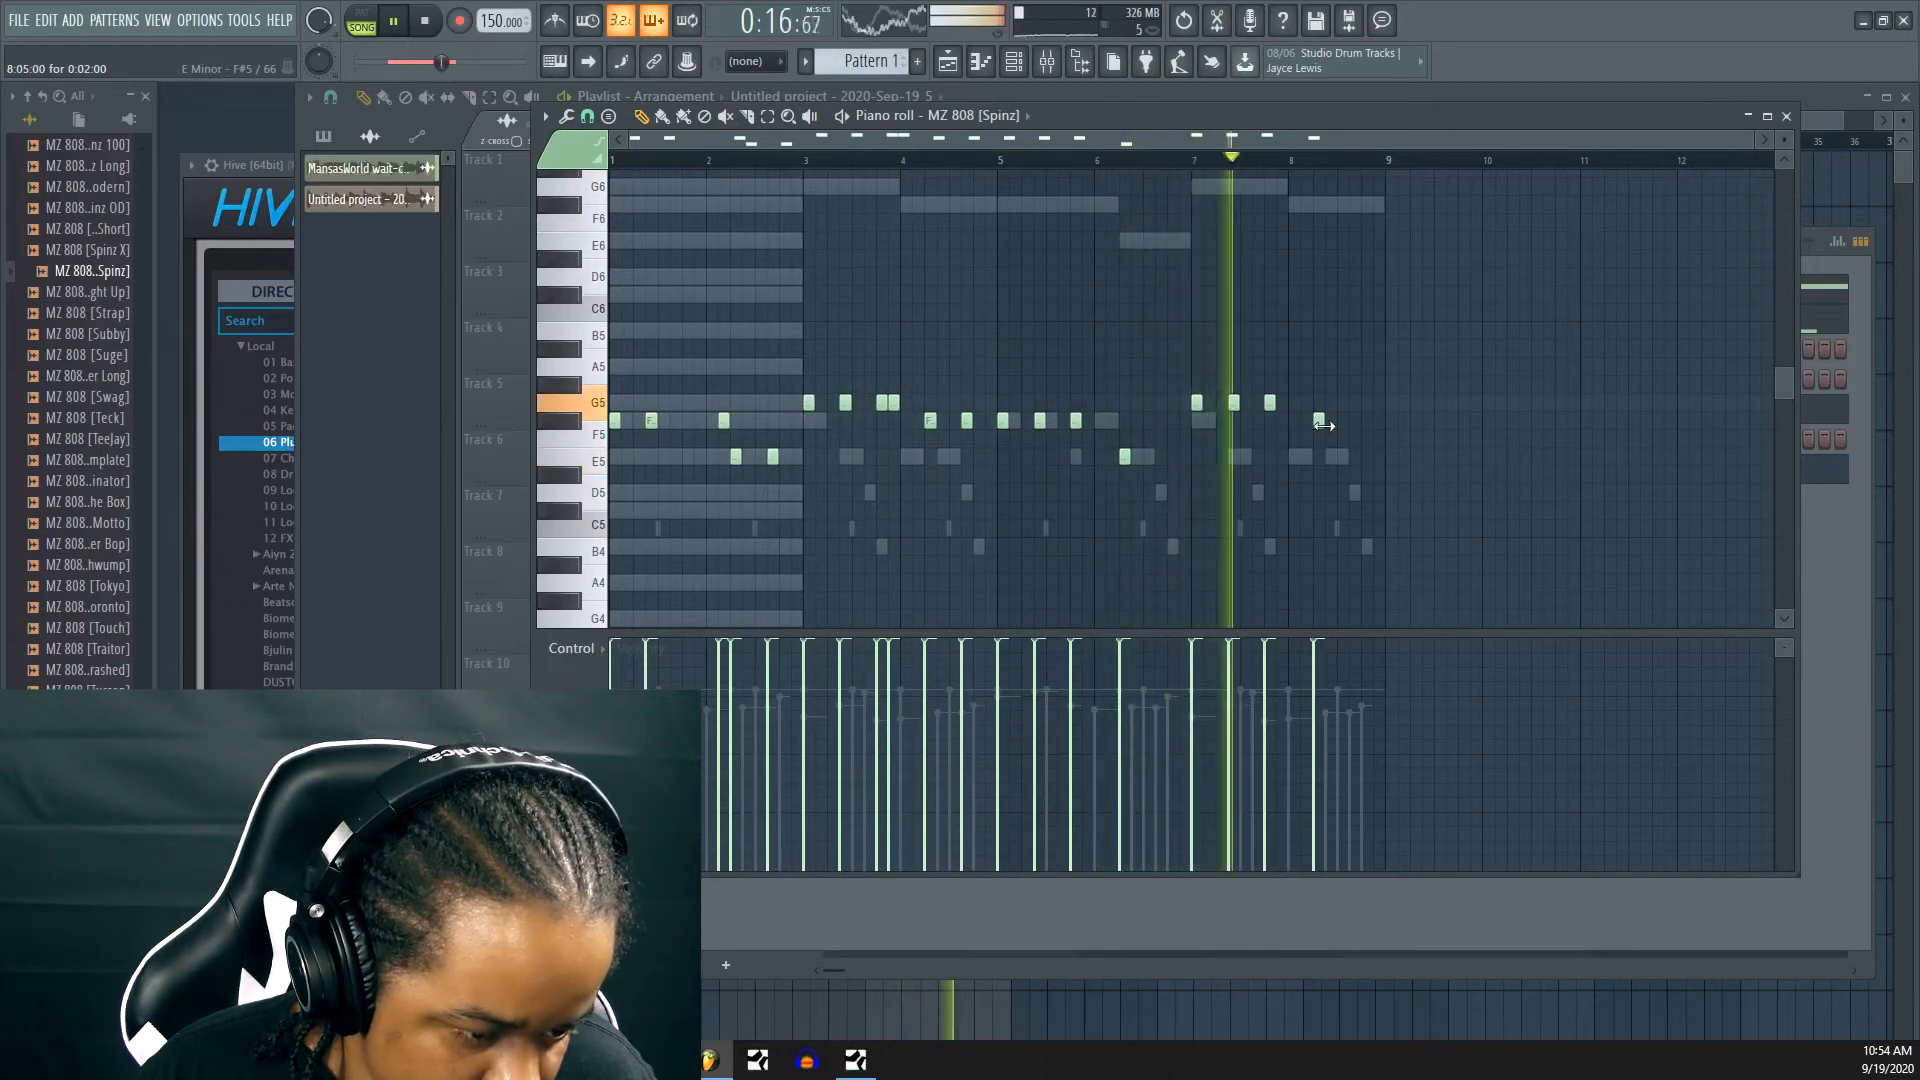
{"action": "left_click", "coordinate": [1363, 420]}
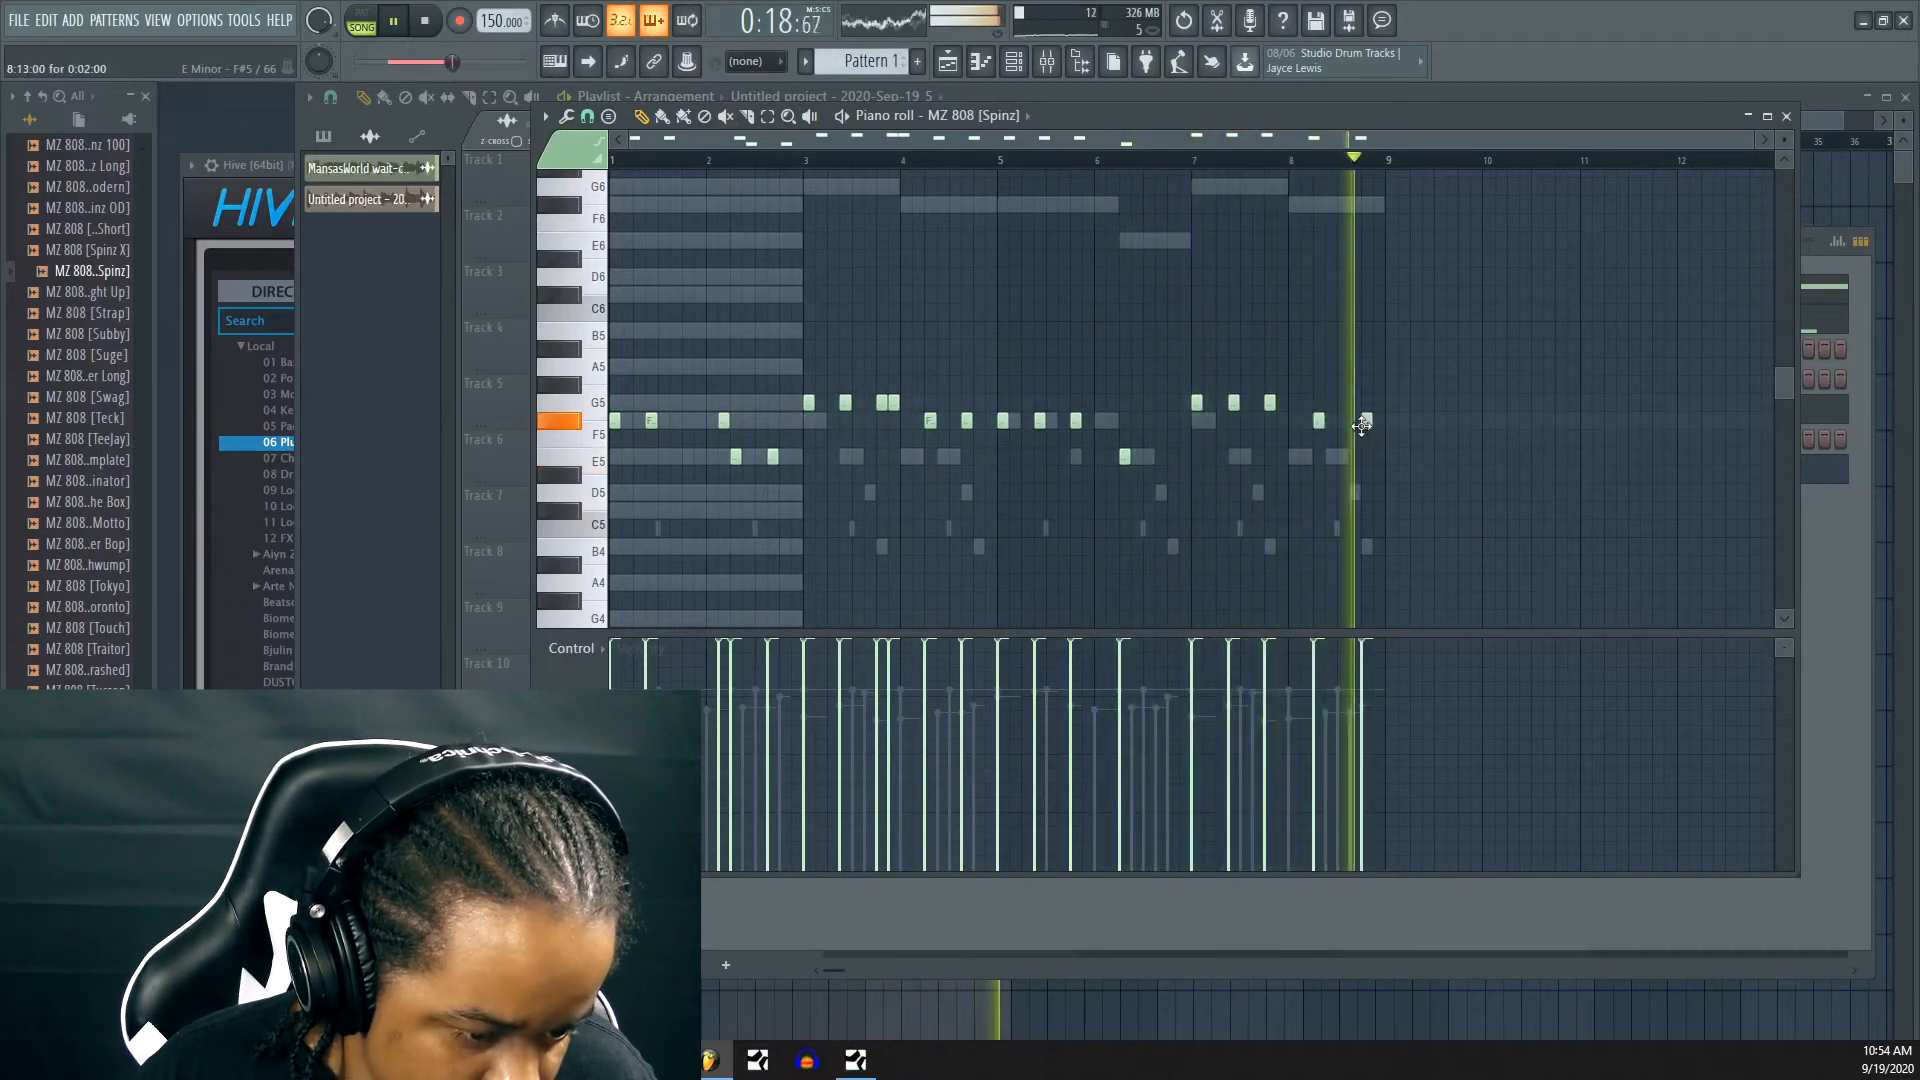
In the Hive channel's notes, raise the E5 notes in bars 2 and 3 to F#5 and end bar 2 on a single E5
{"action": "left_click", "coordinate": [1818, 550]}
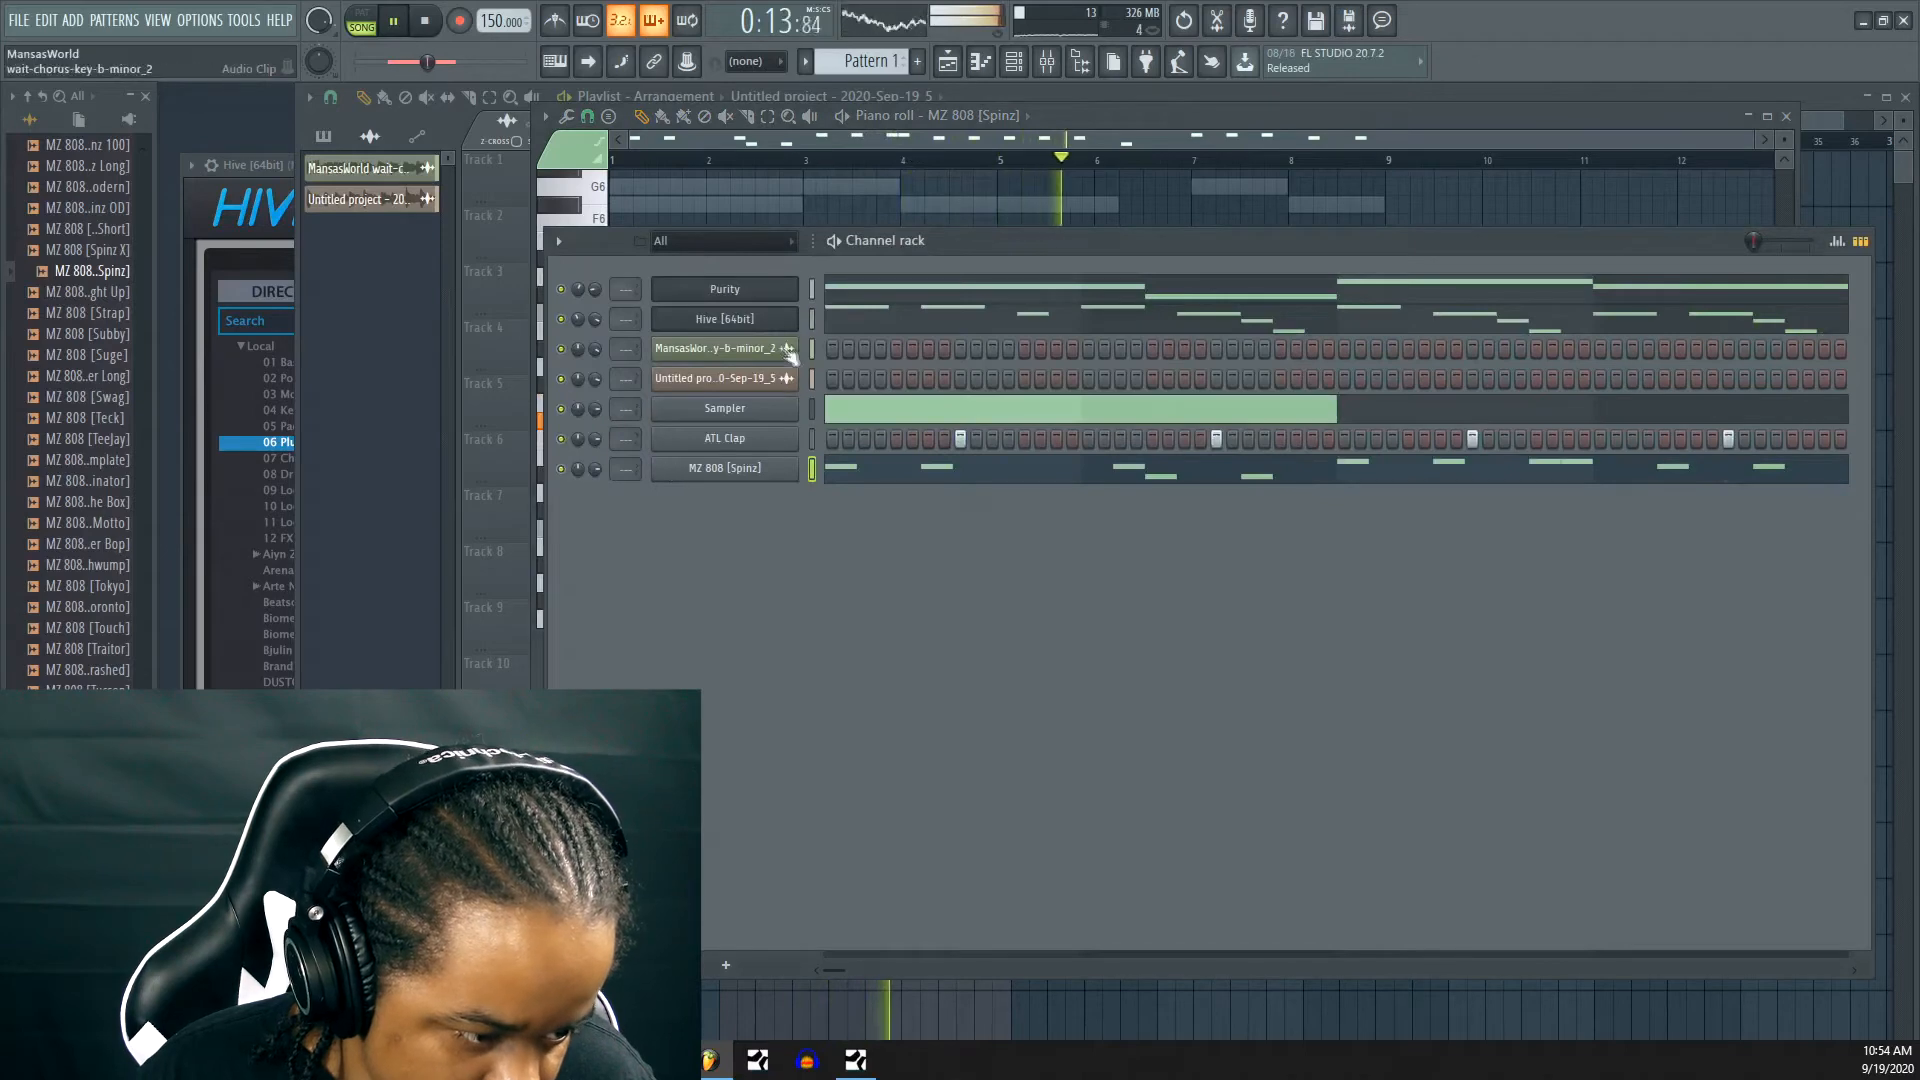
{"action": "left_click", "coordinate": [853, 328]}
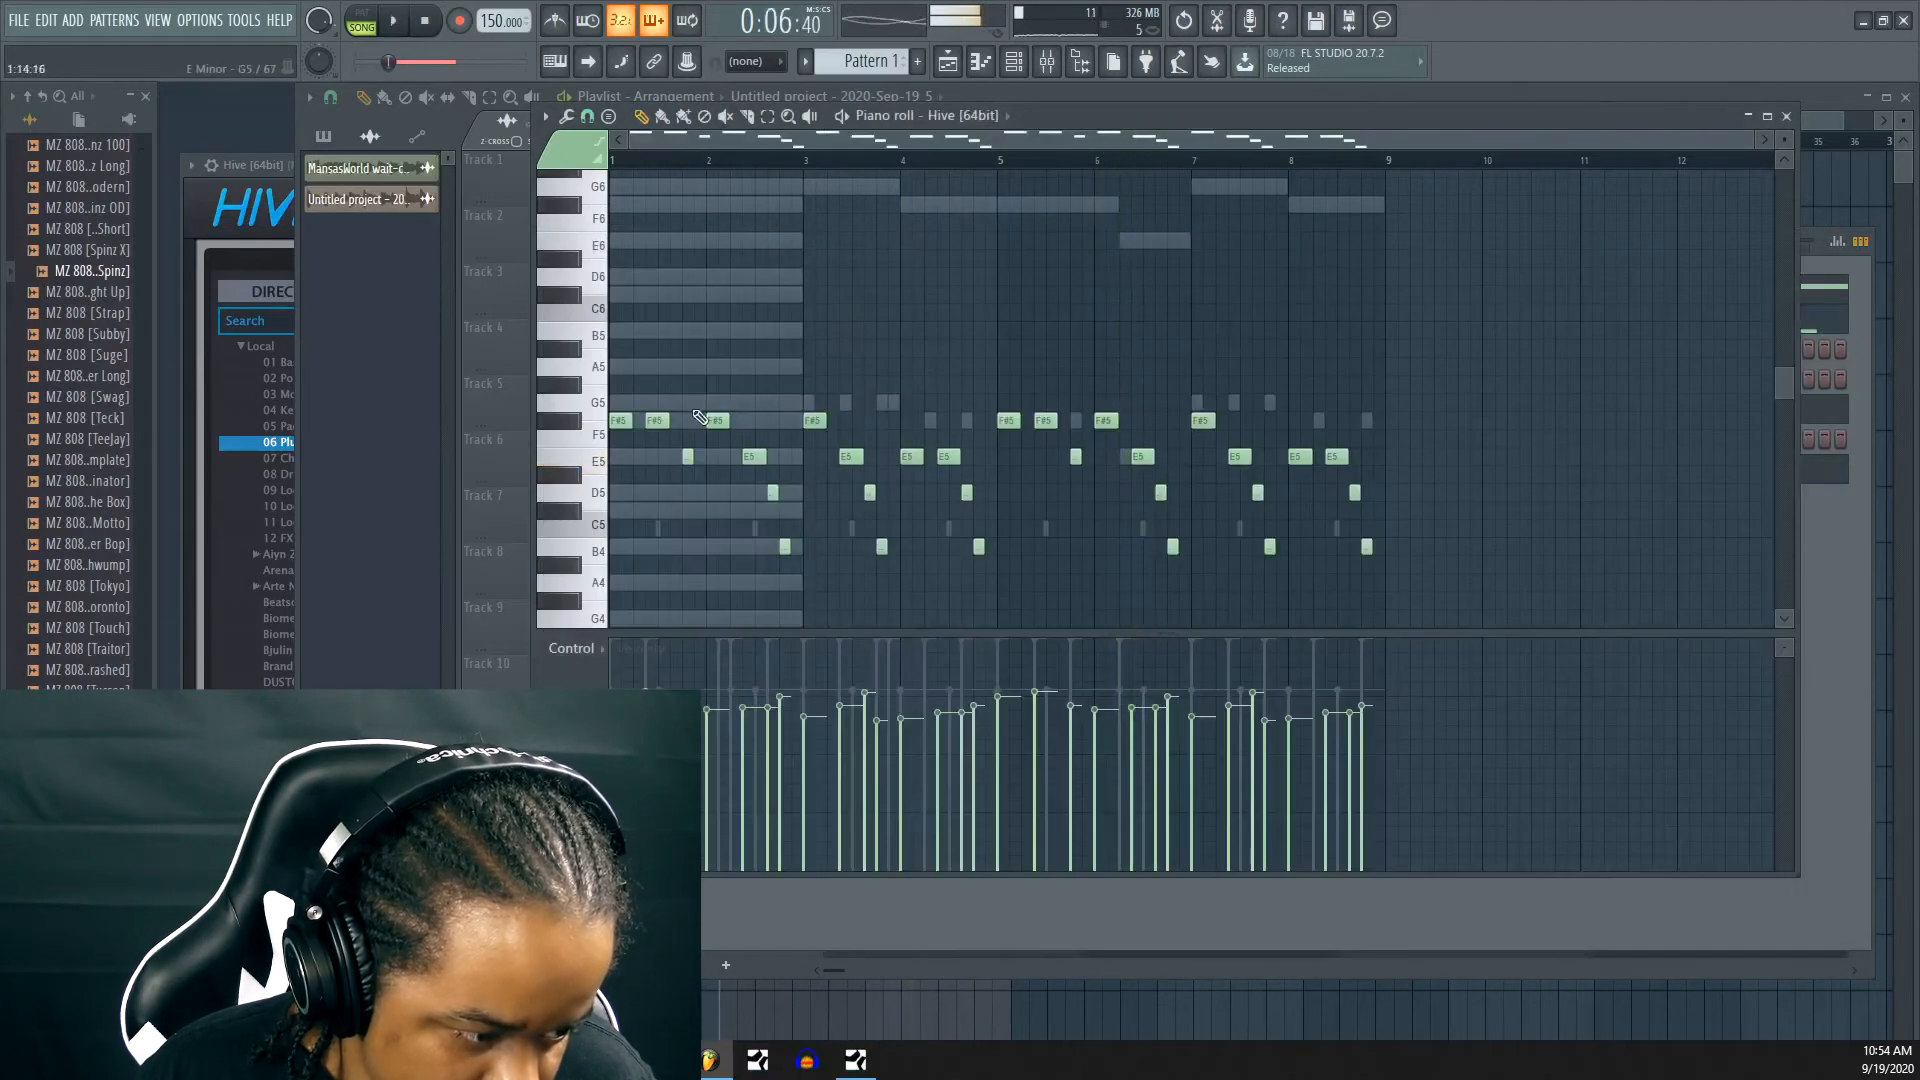
{"action": "left_click_drag", "start_coordinate": [750, 457], "coordinate": [753, 422]}
{"action": "key", "text": "space"}
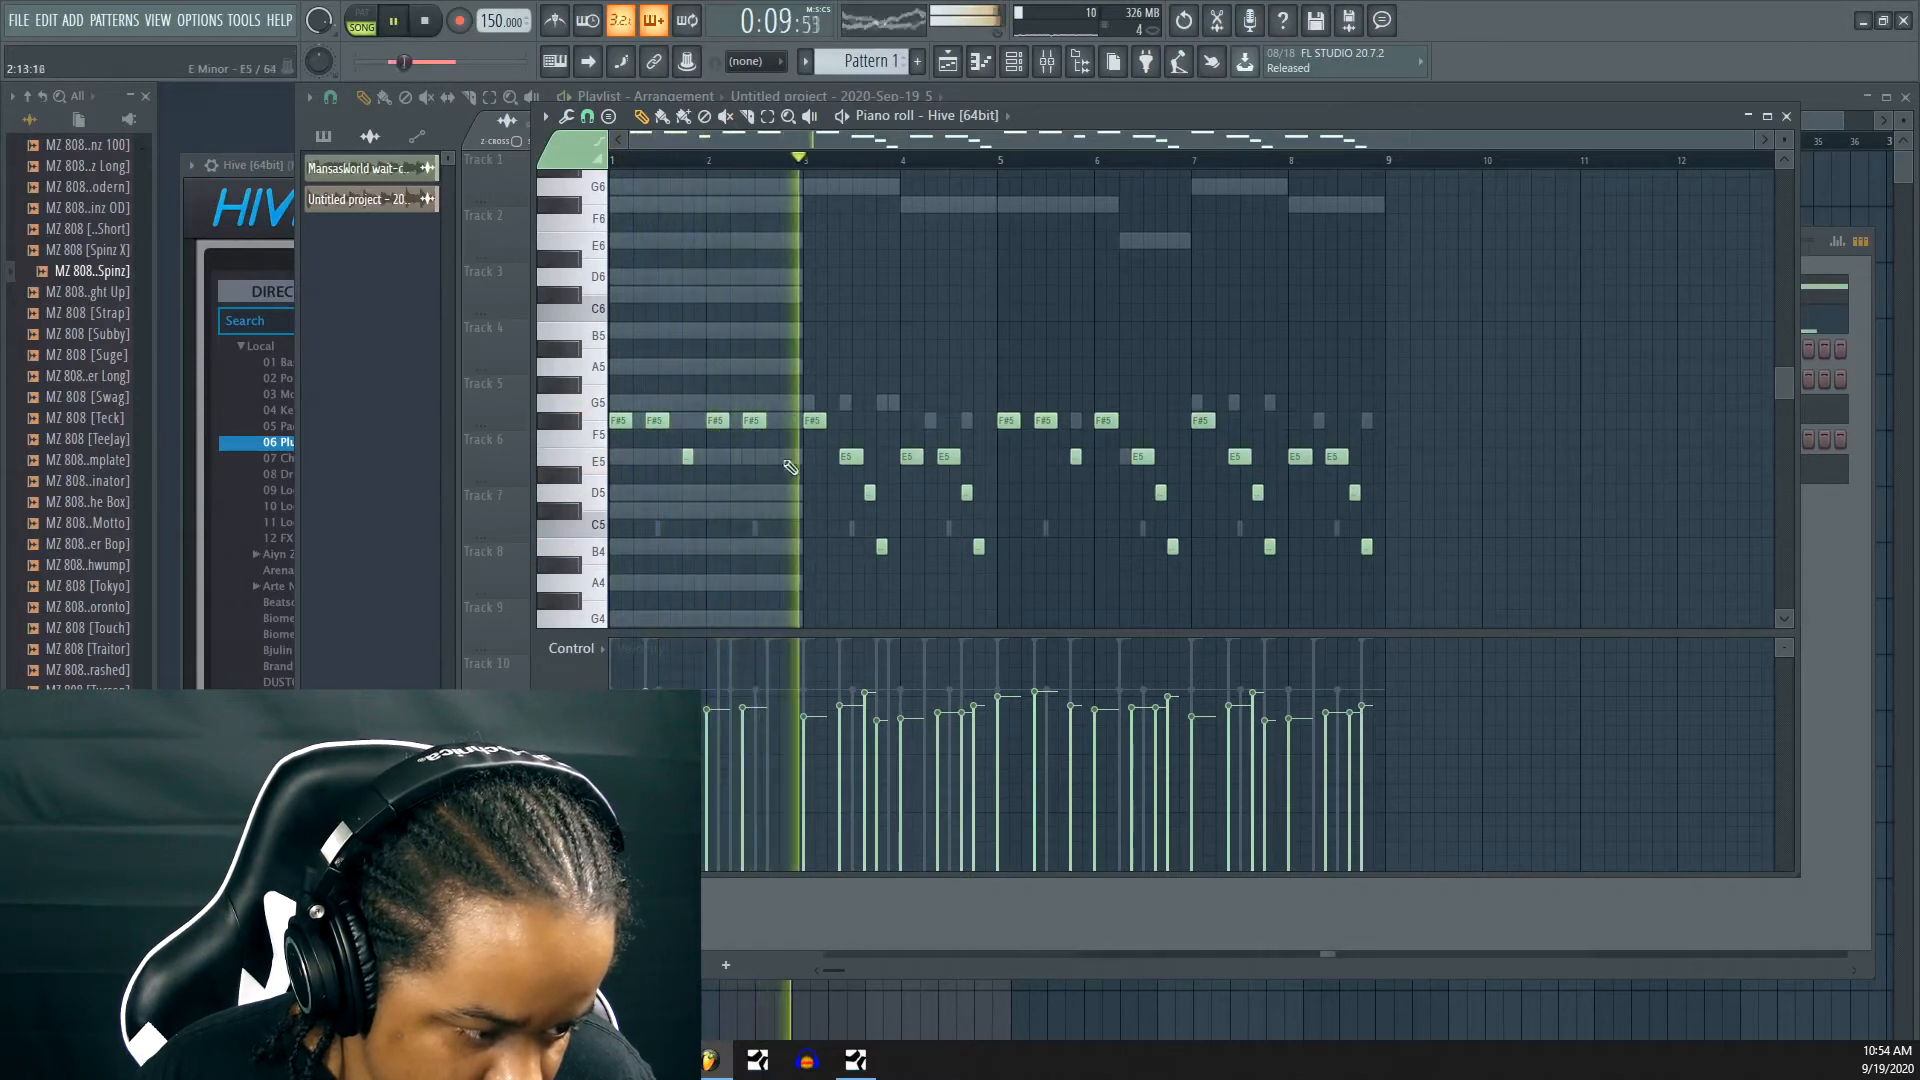
{"action": "left_click_drag", "start_coordinate": [843, 457], "coordinate": [843, 421]}
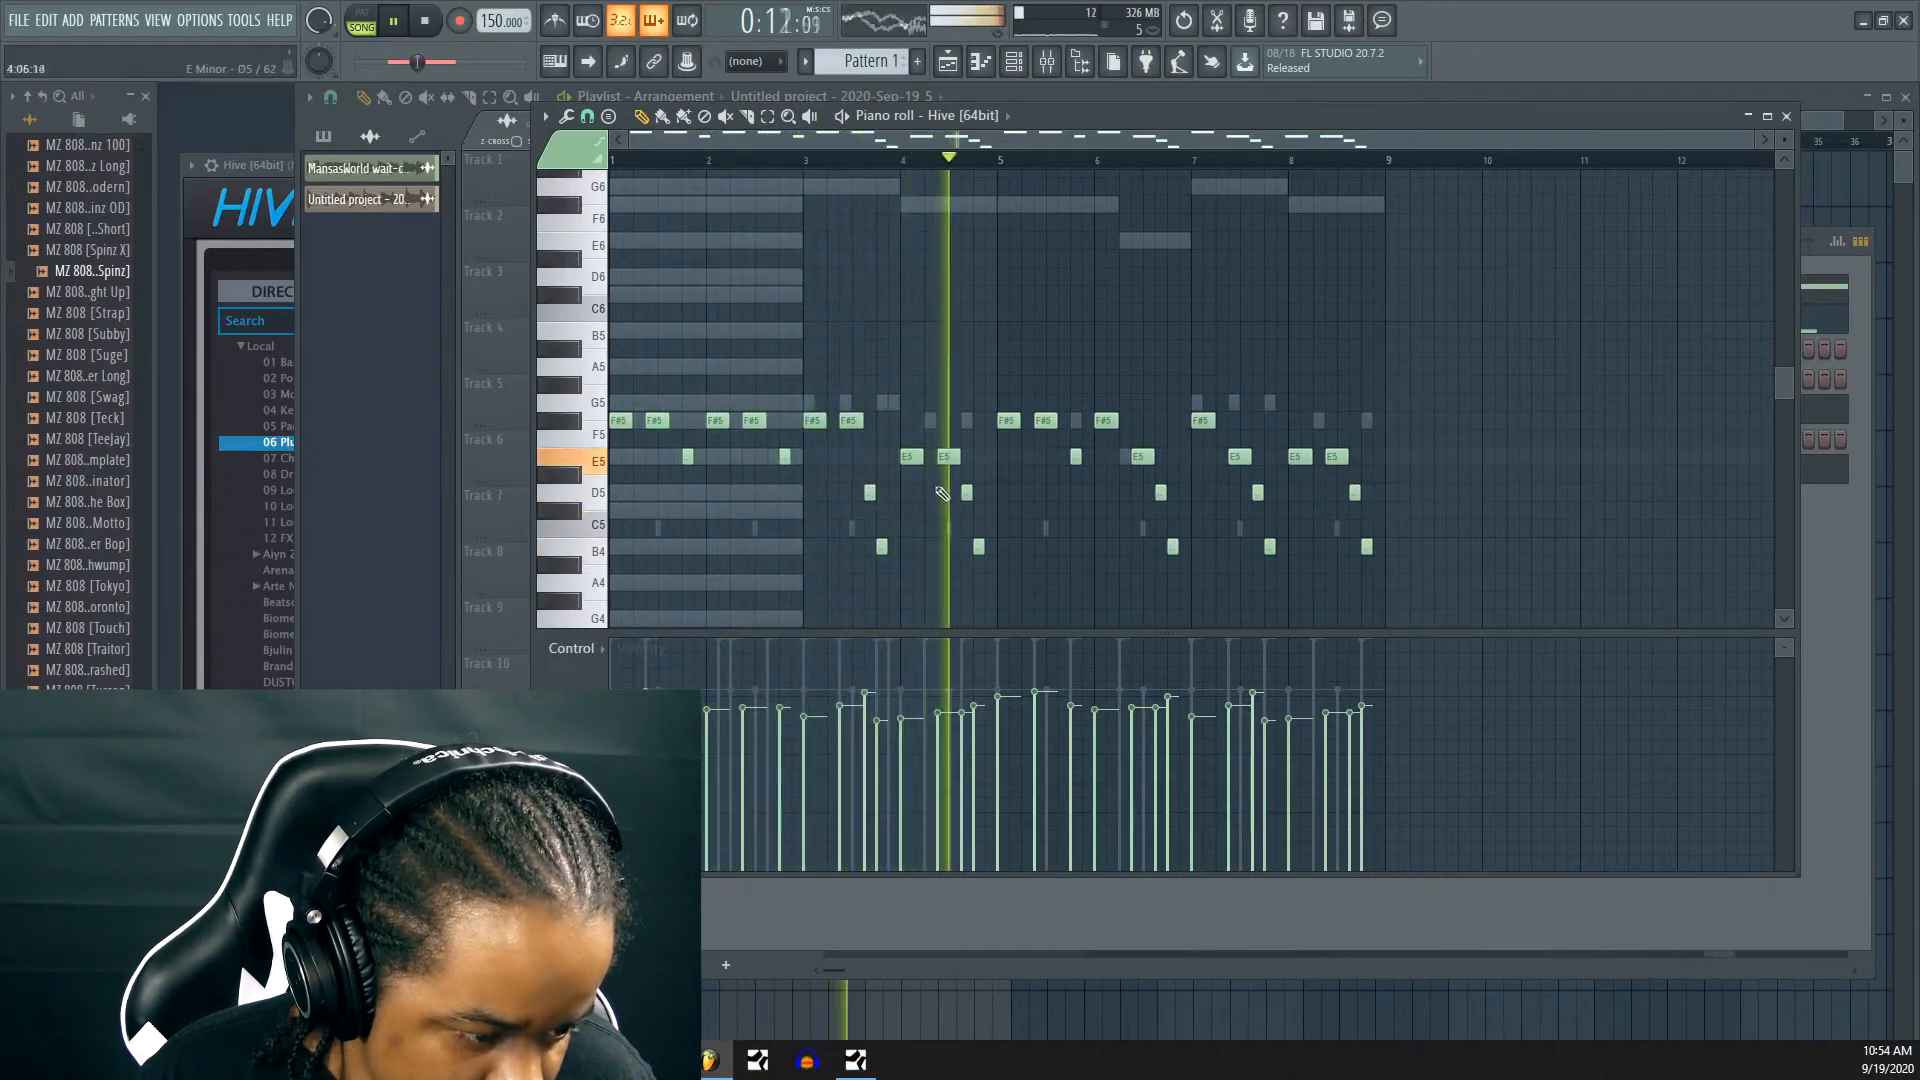
Replace the Hive notes in bars 5 to 8 with a copy of bars 1 to 4
{"action": "key", "text": "space"}
{"action": "left_click_drag", "start_coordinate": [1420, 588], "coordinate": [1008, 386]}
{"action": "key", "text": "Delete"}
{"action": "left_click_drag", "start_coordinate": [1072, 577], "coordinate": [1003, 424]}
{"action": "left_click", "coordinate": [1115, 573]}
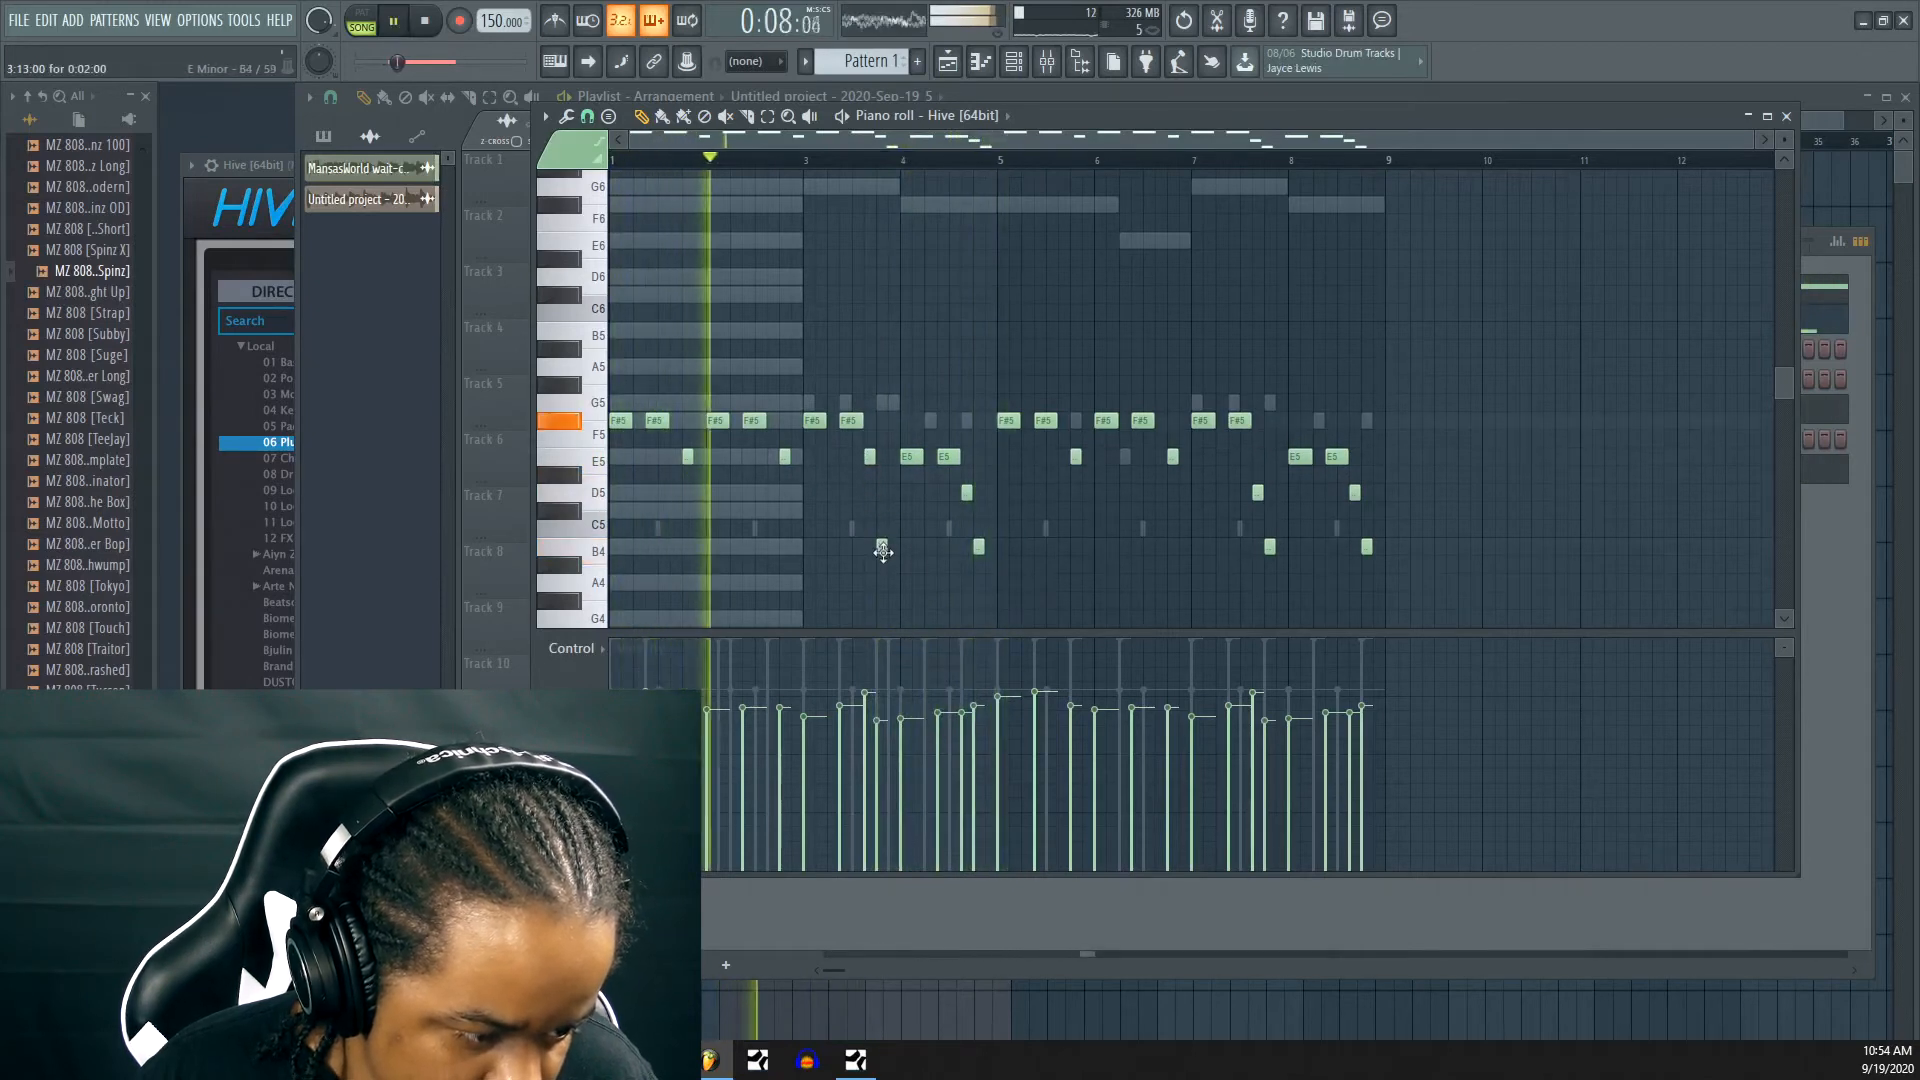
Raise the last two Hive notes of bar 3 to E5 and D5 and play the melody back
{"action": "left_click_drag", "start_coordinate": [885, 543], "coordinate": [879, 489]}
{"action": "key", "text": "space"}
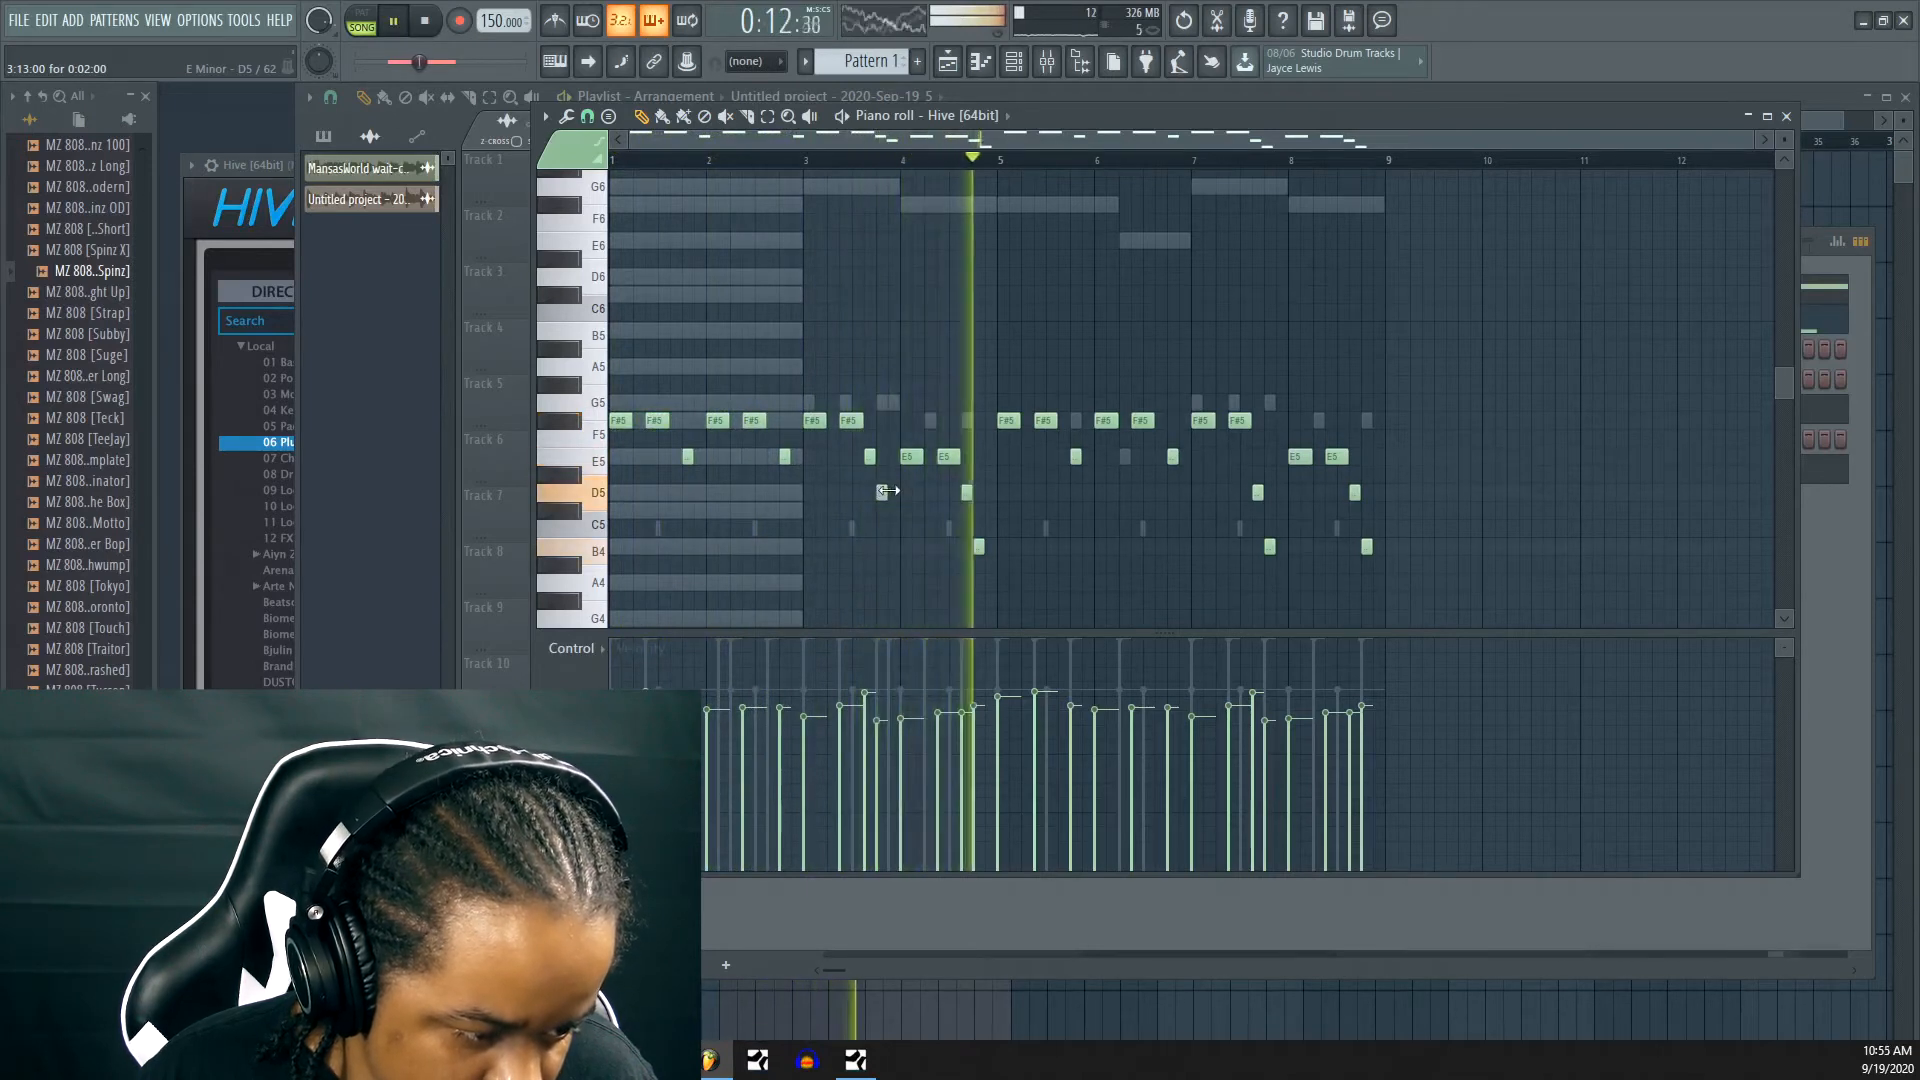
{"action": "key", "text": "space"}
Delete the Hive notes in bars 5 to 8 and duplicate the revised first four bars in their place
{"action": "left_click_drag", "start_coordinate": [1458, 591], "coordinate": [998, 392]}
{"action": "key", "text": "Delete"}
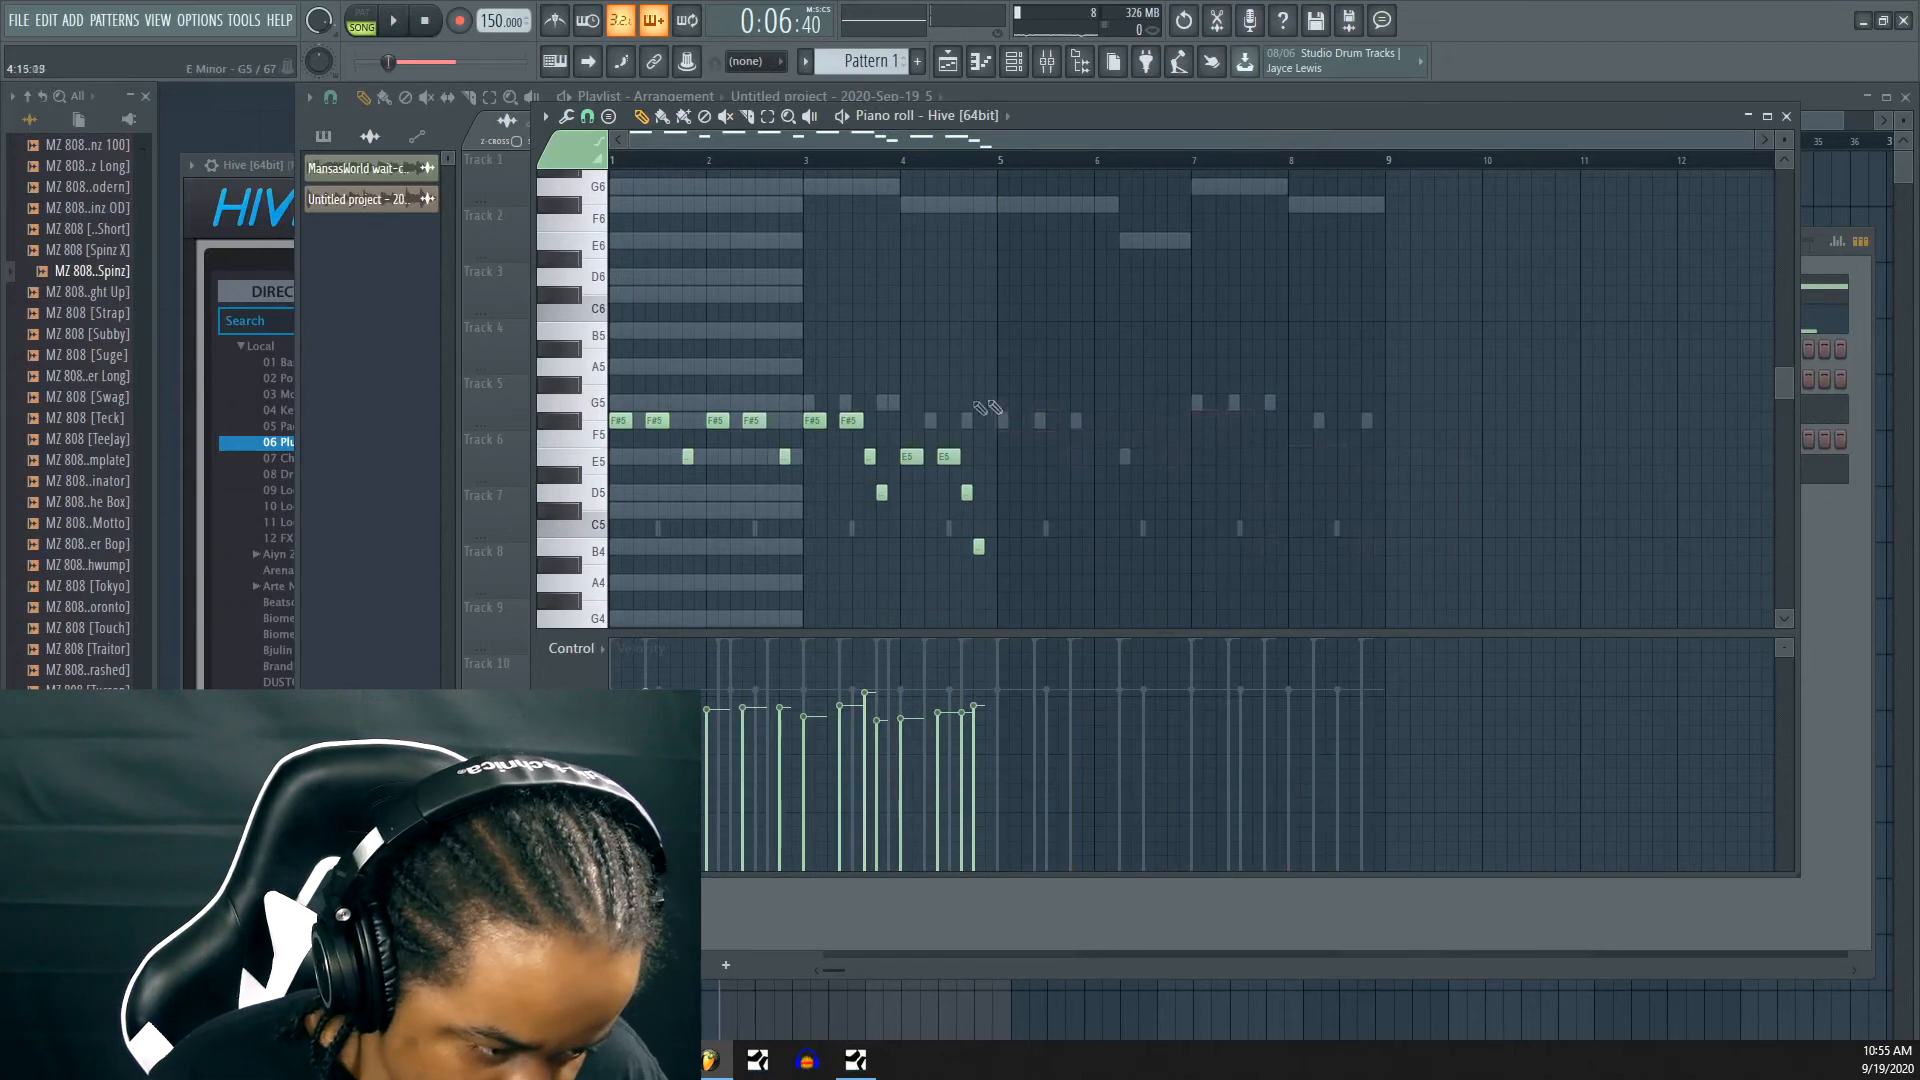
{"action": "left_click_drag", "start_coordinate": [1041, 572], "coordinate": [546, 341]}
{"action": "left_click_drag", "start_coordinate": [627, 421], "coordinate": [1015, 425]}
{"action": "key", "text": "space"}
{"action": "left_click", "coordinate": [1531, 539], "text": "ctrl"}
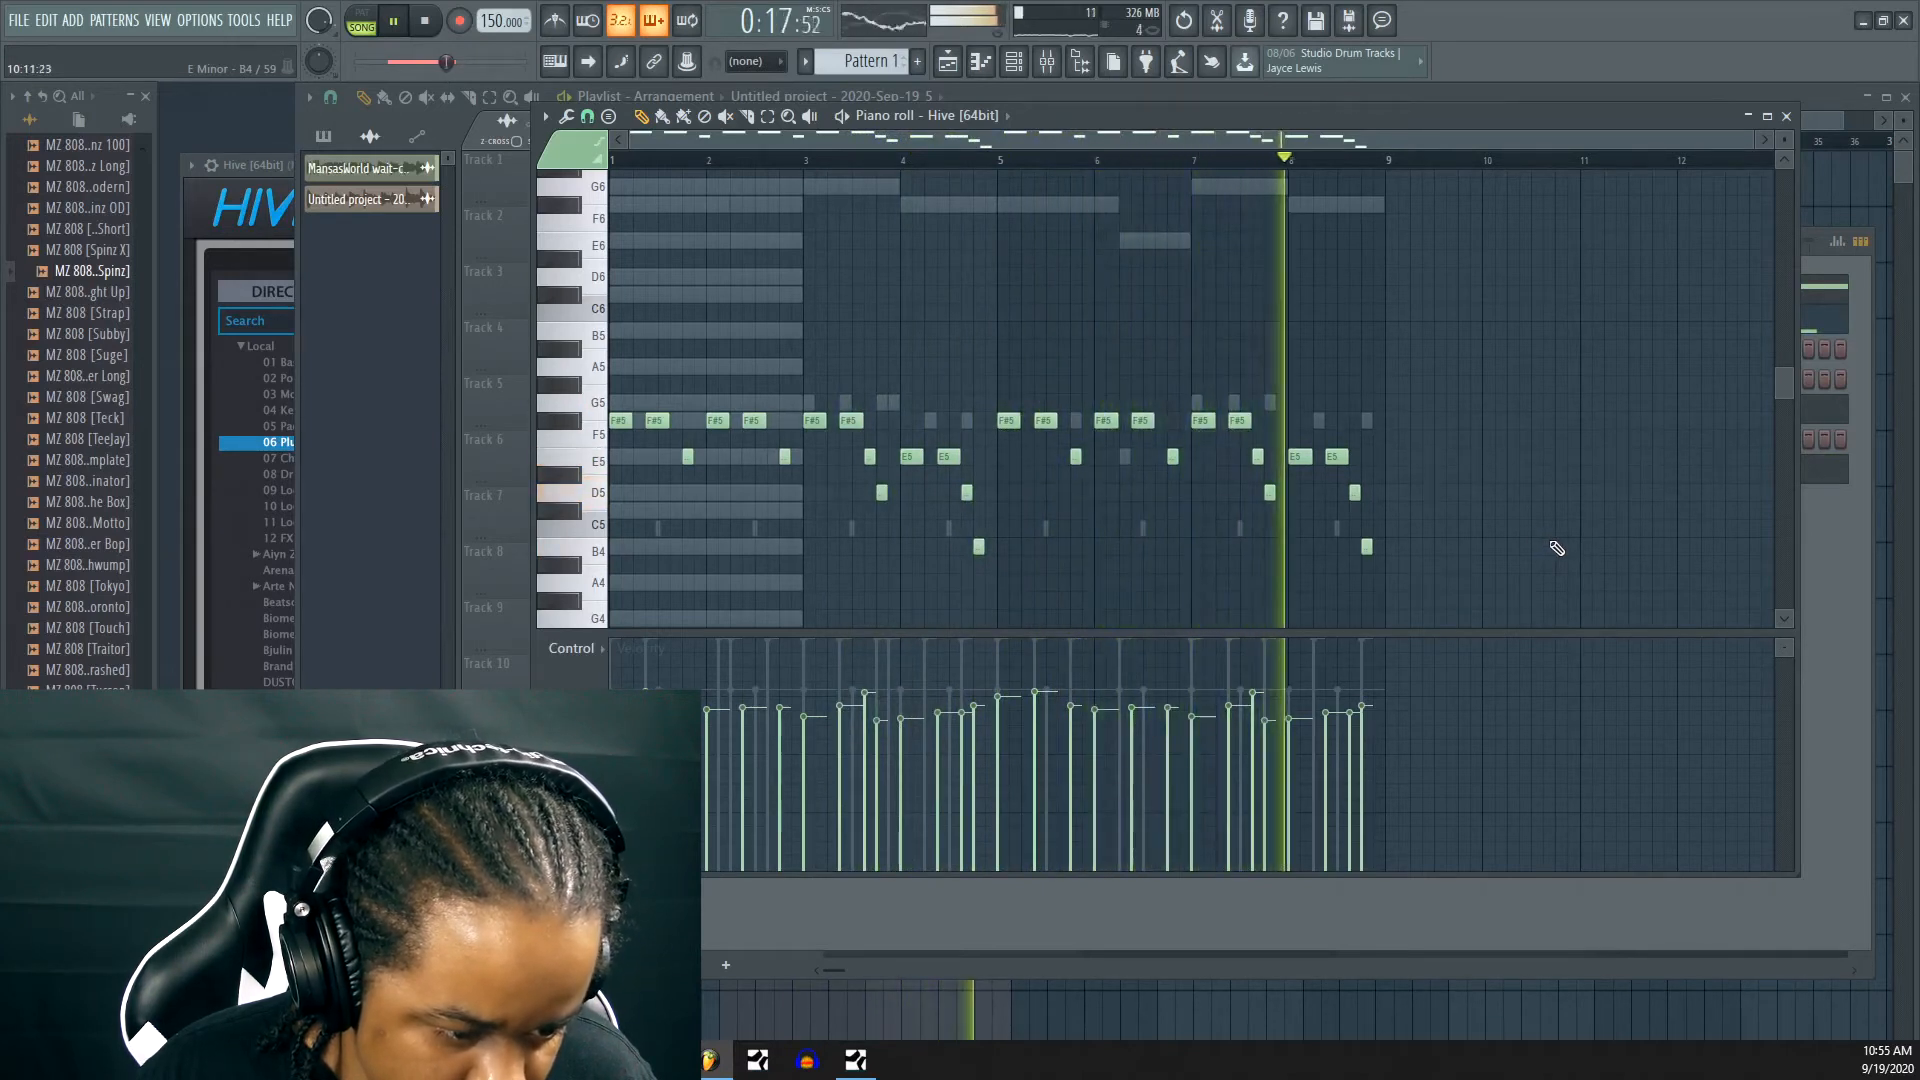
Open the MZ 808 [Spinz] notes and try its last F#5 an octave higher before moving it back down
{"action": "left_click", "coordinate": [1838, 545]}
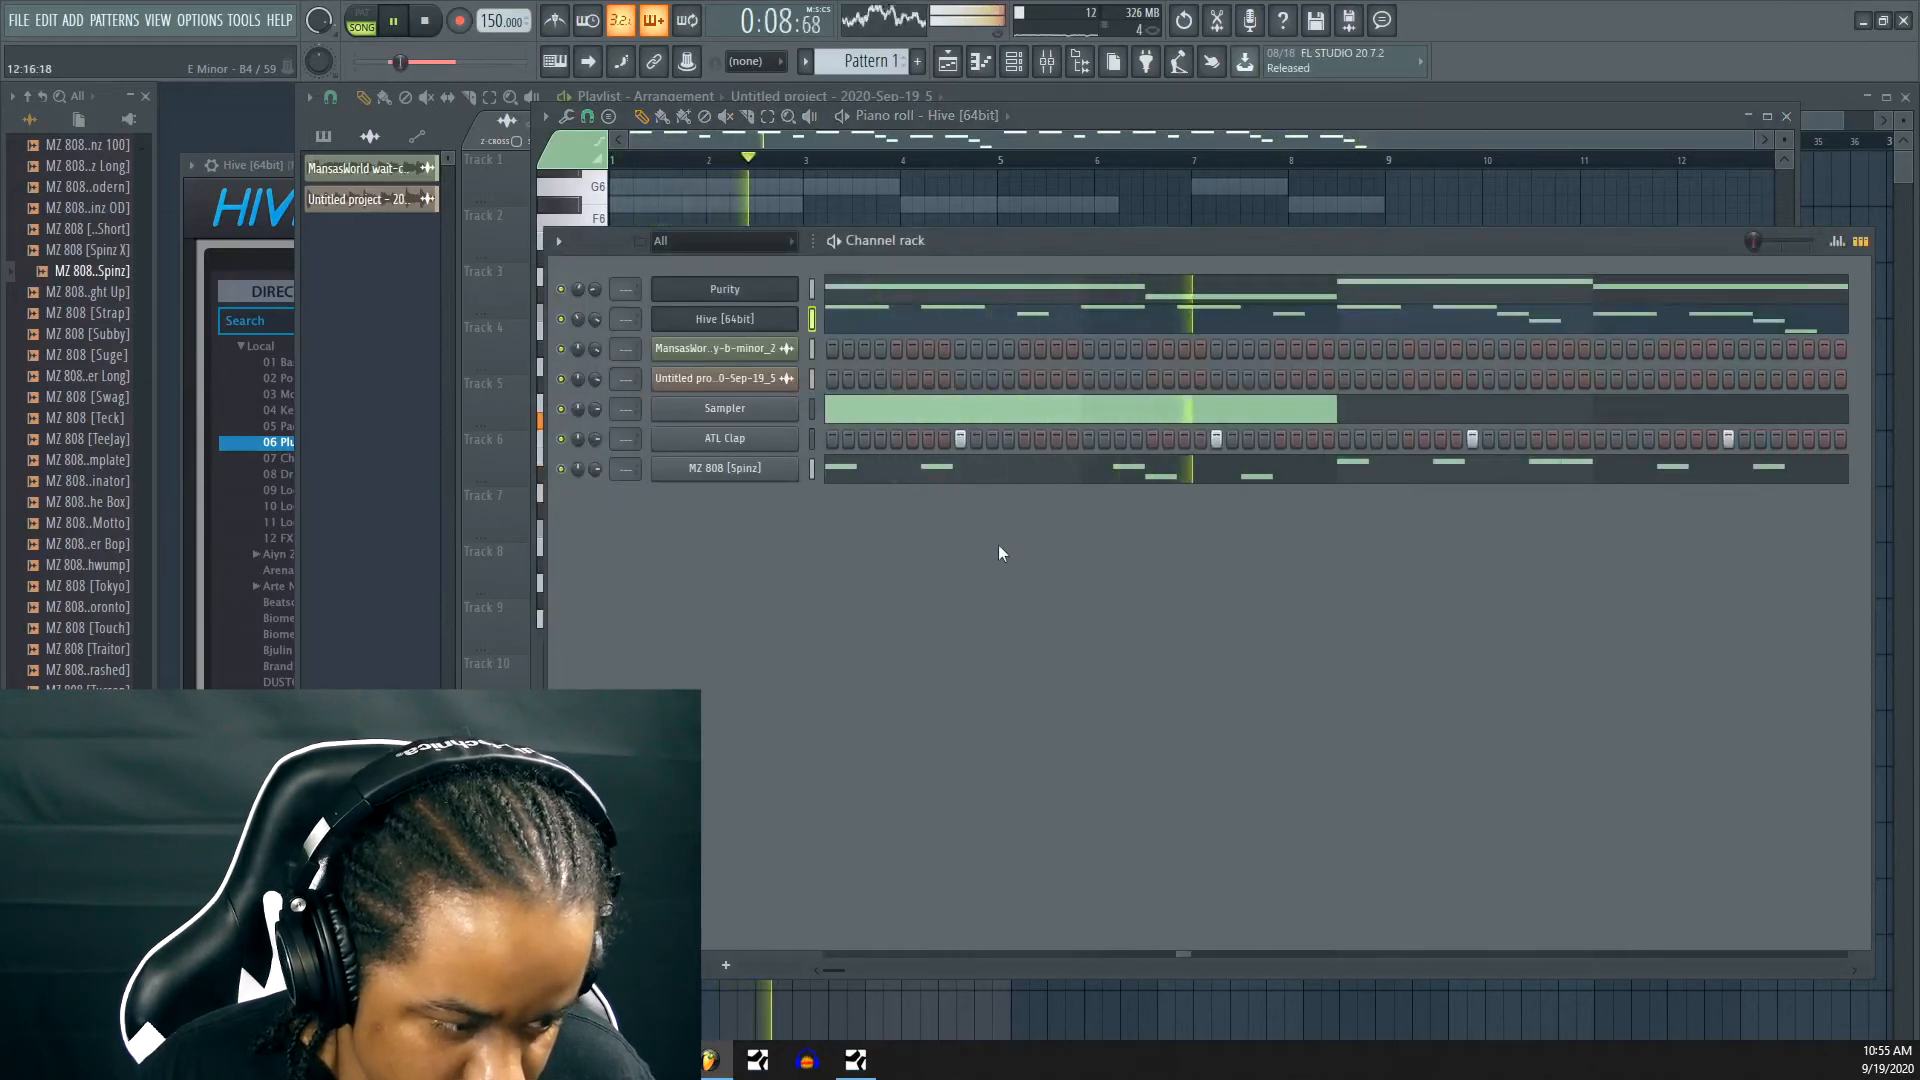
{"action": "left_click", "coordinate": [1044, 481]}
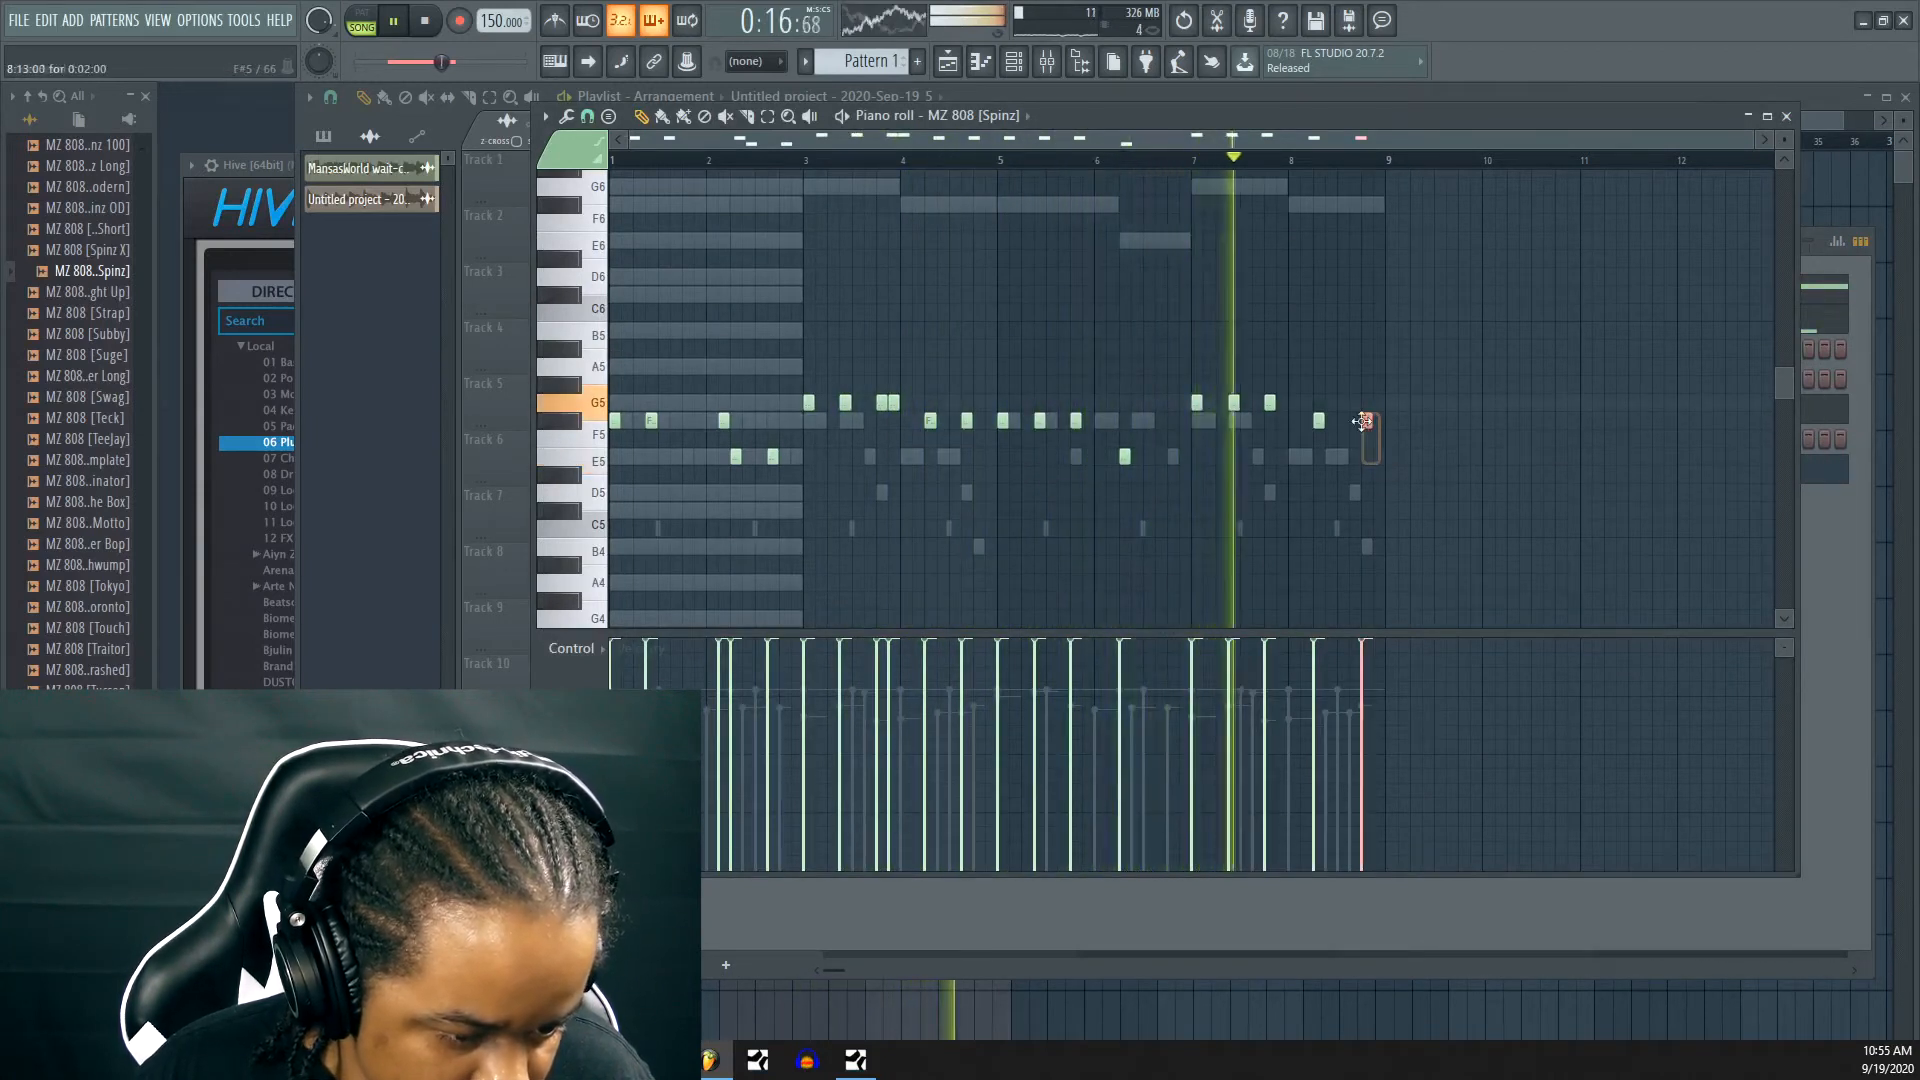
{"action": "key", "text": "ctrl+Up"}
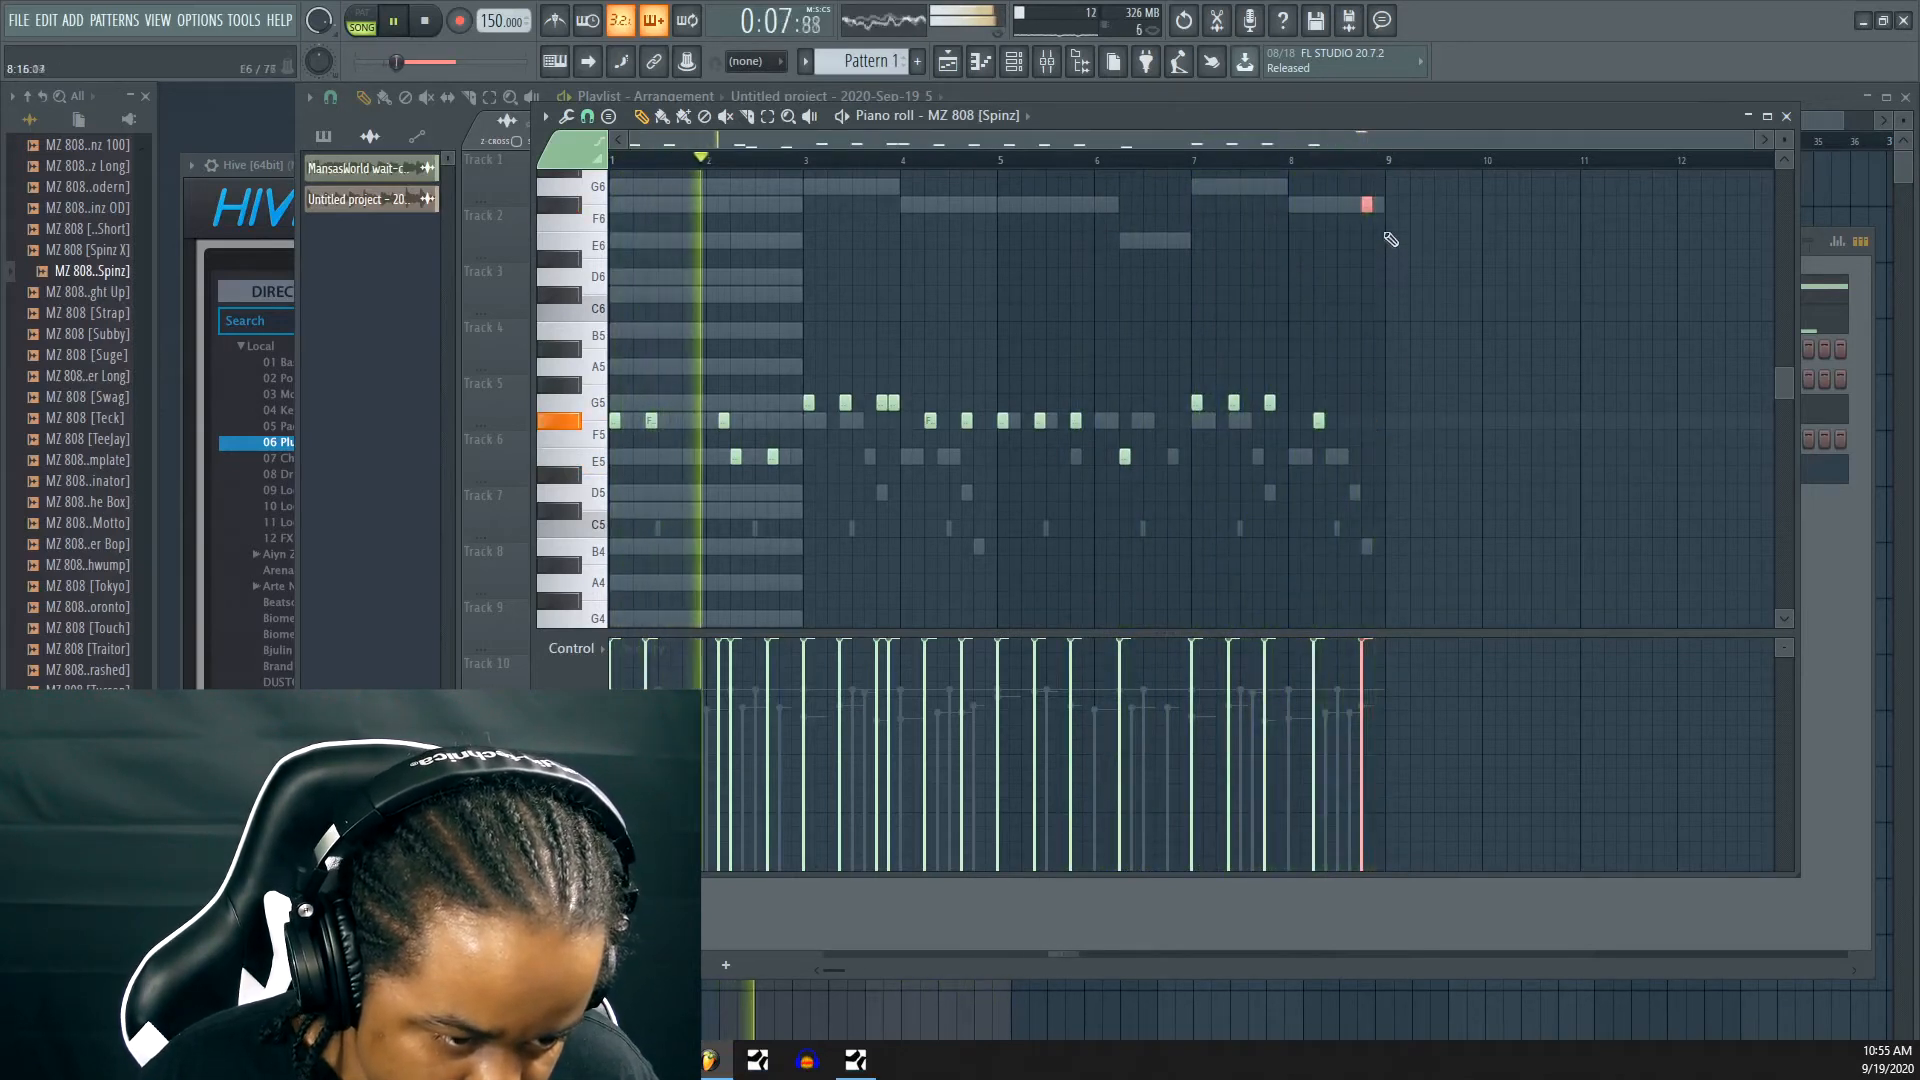
{"action": "key", "text": "ctrl+Down"}
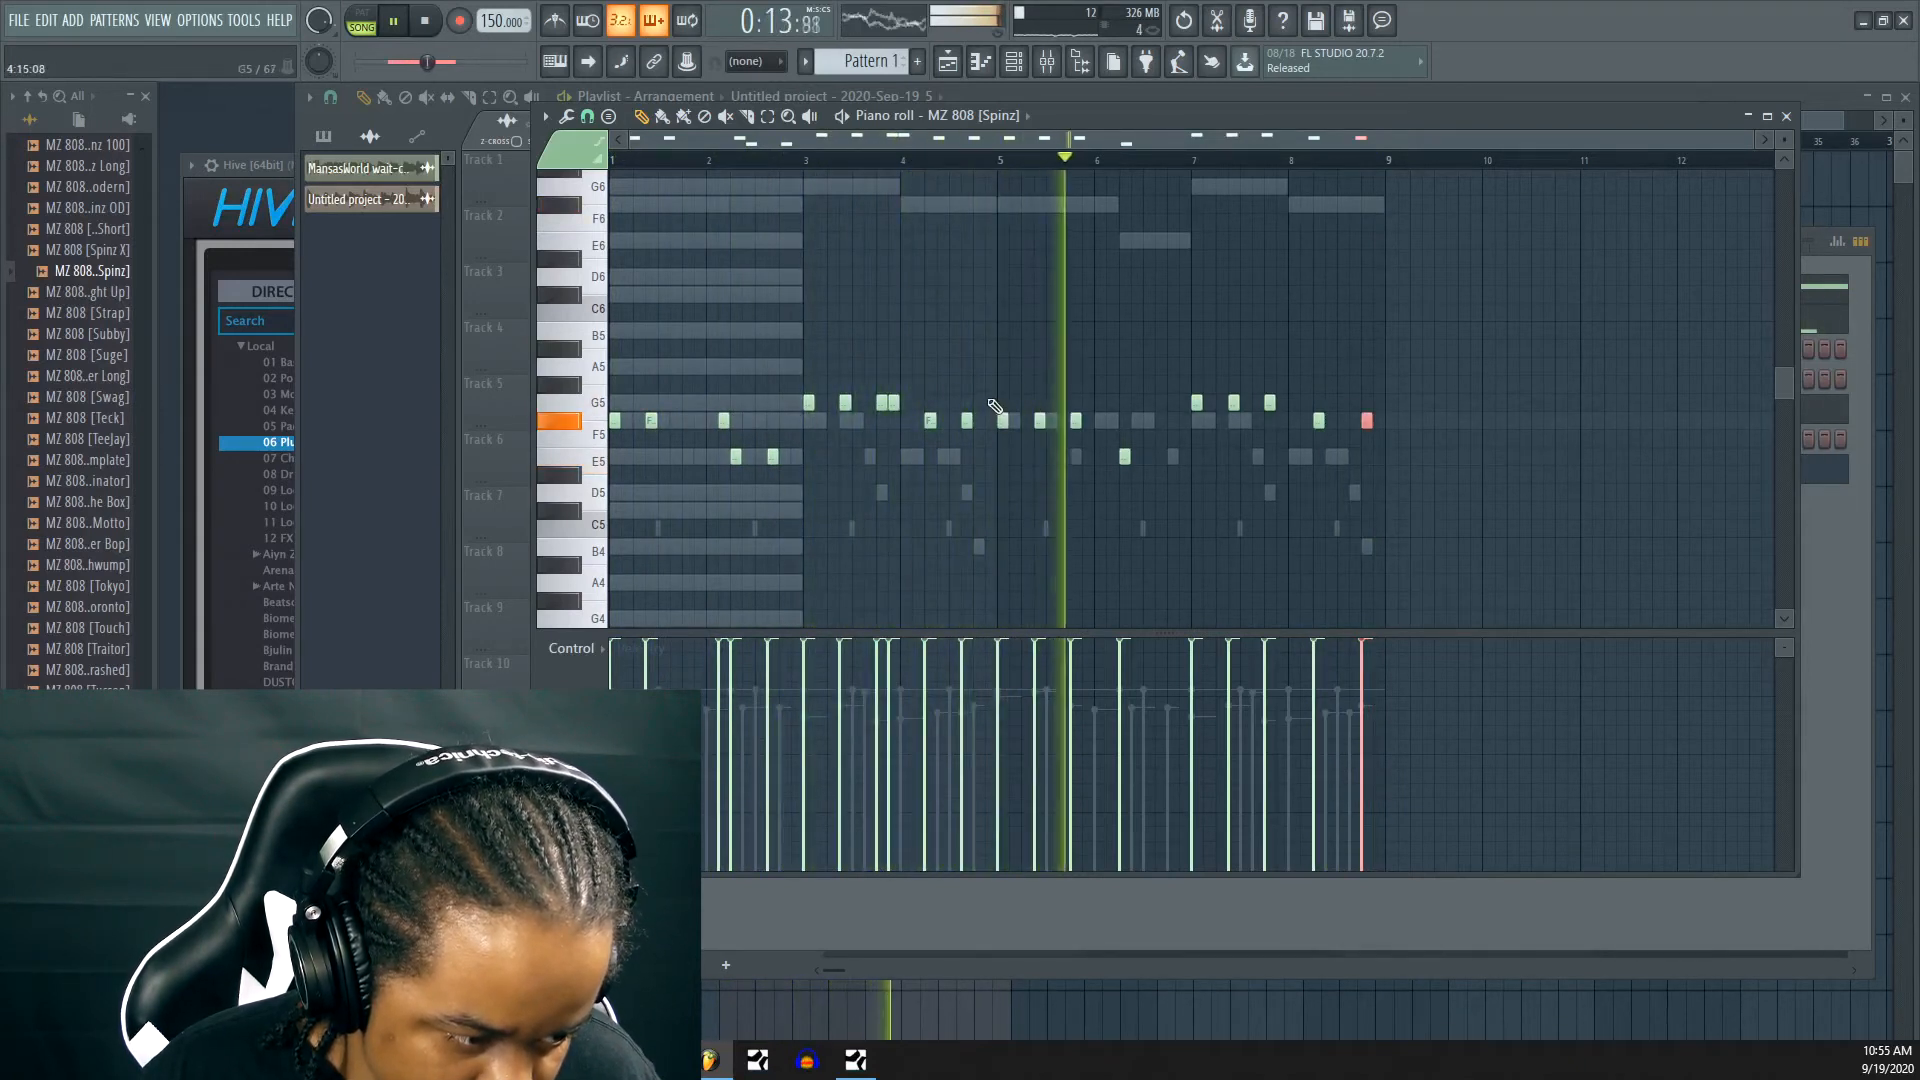
Add a B5 note at the end of bar 4, raise the last note in bar 8 to D6, and return to the channel rack
{"action": "key", "text": "space"}
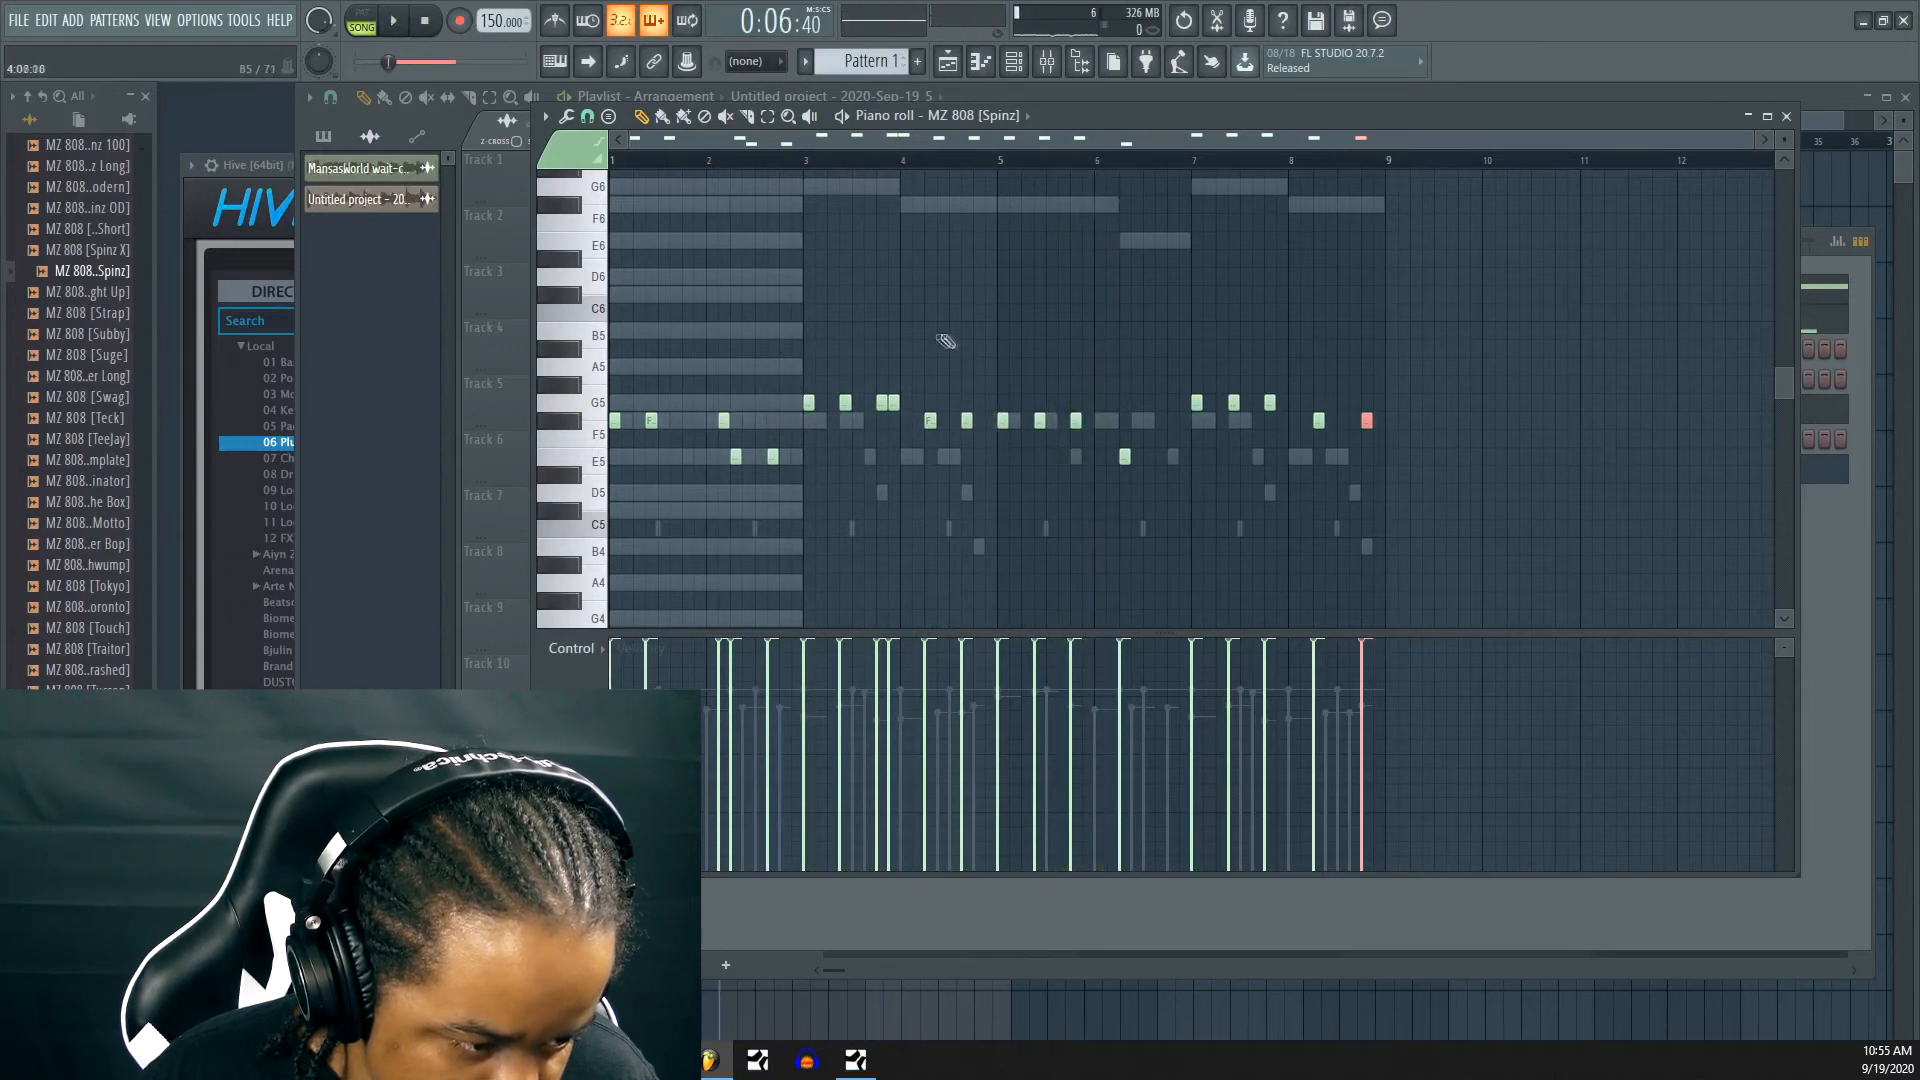
{"action": "left_click", "coordinate": [946, 165]}
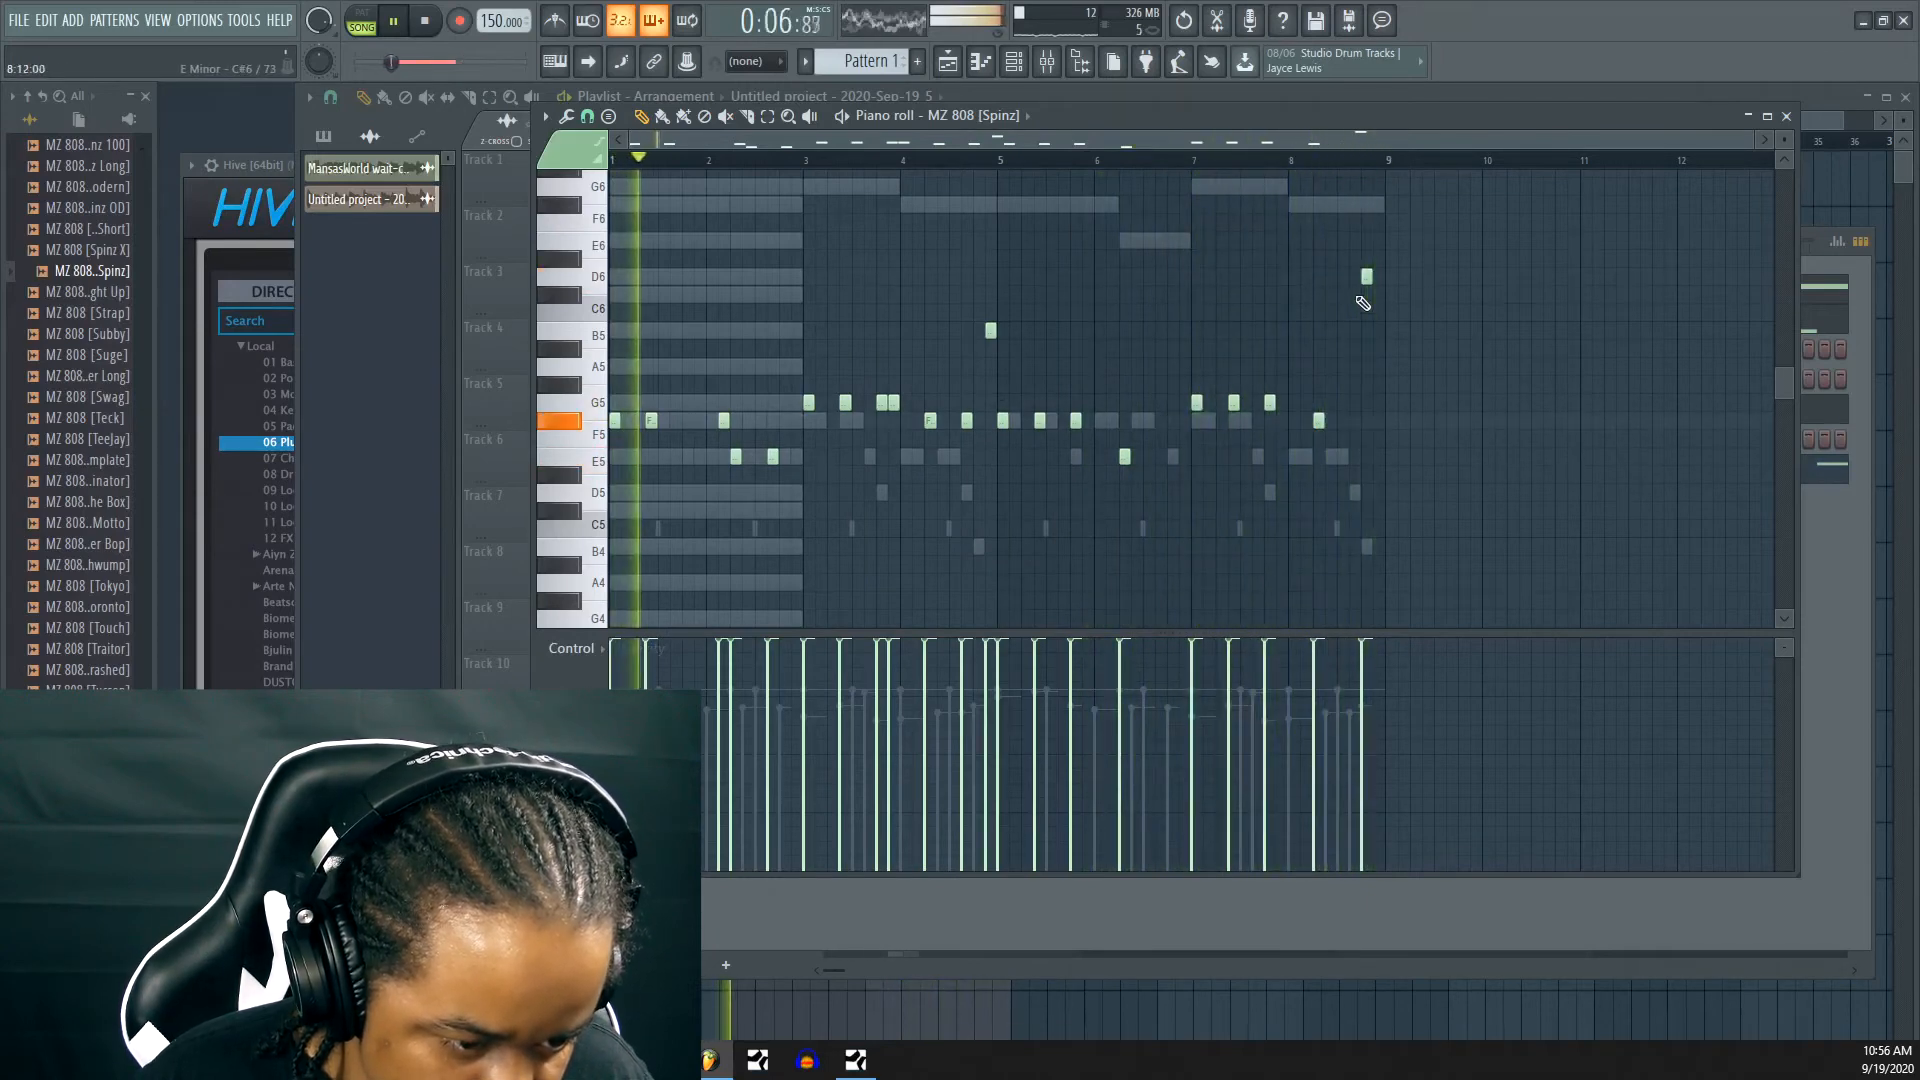
{"action": "key", "text": "F6"}
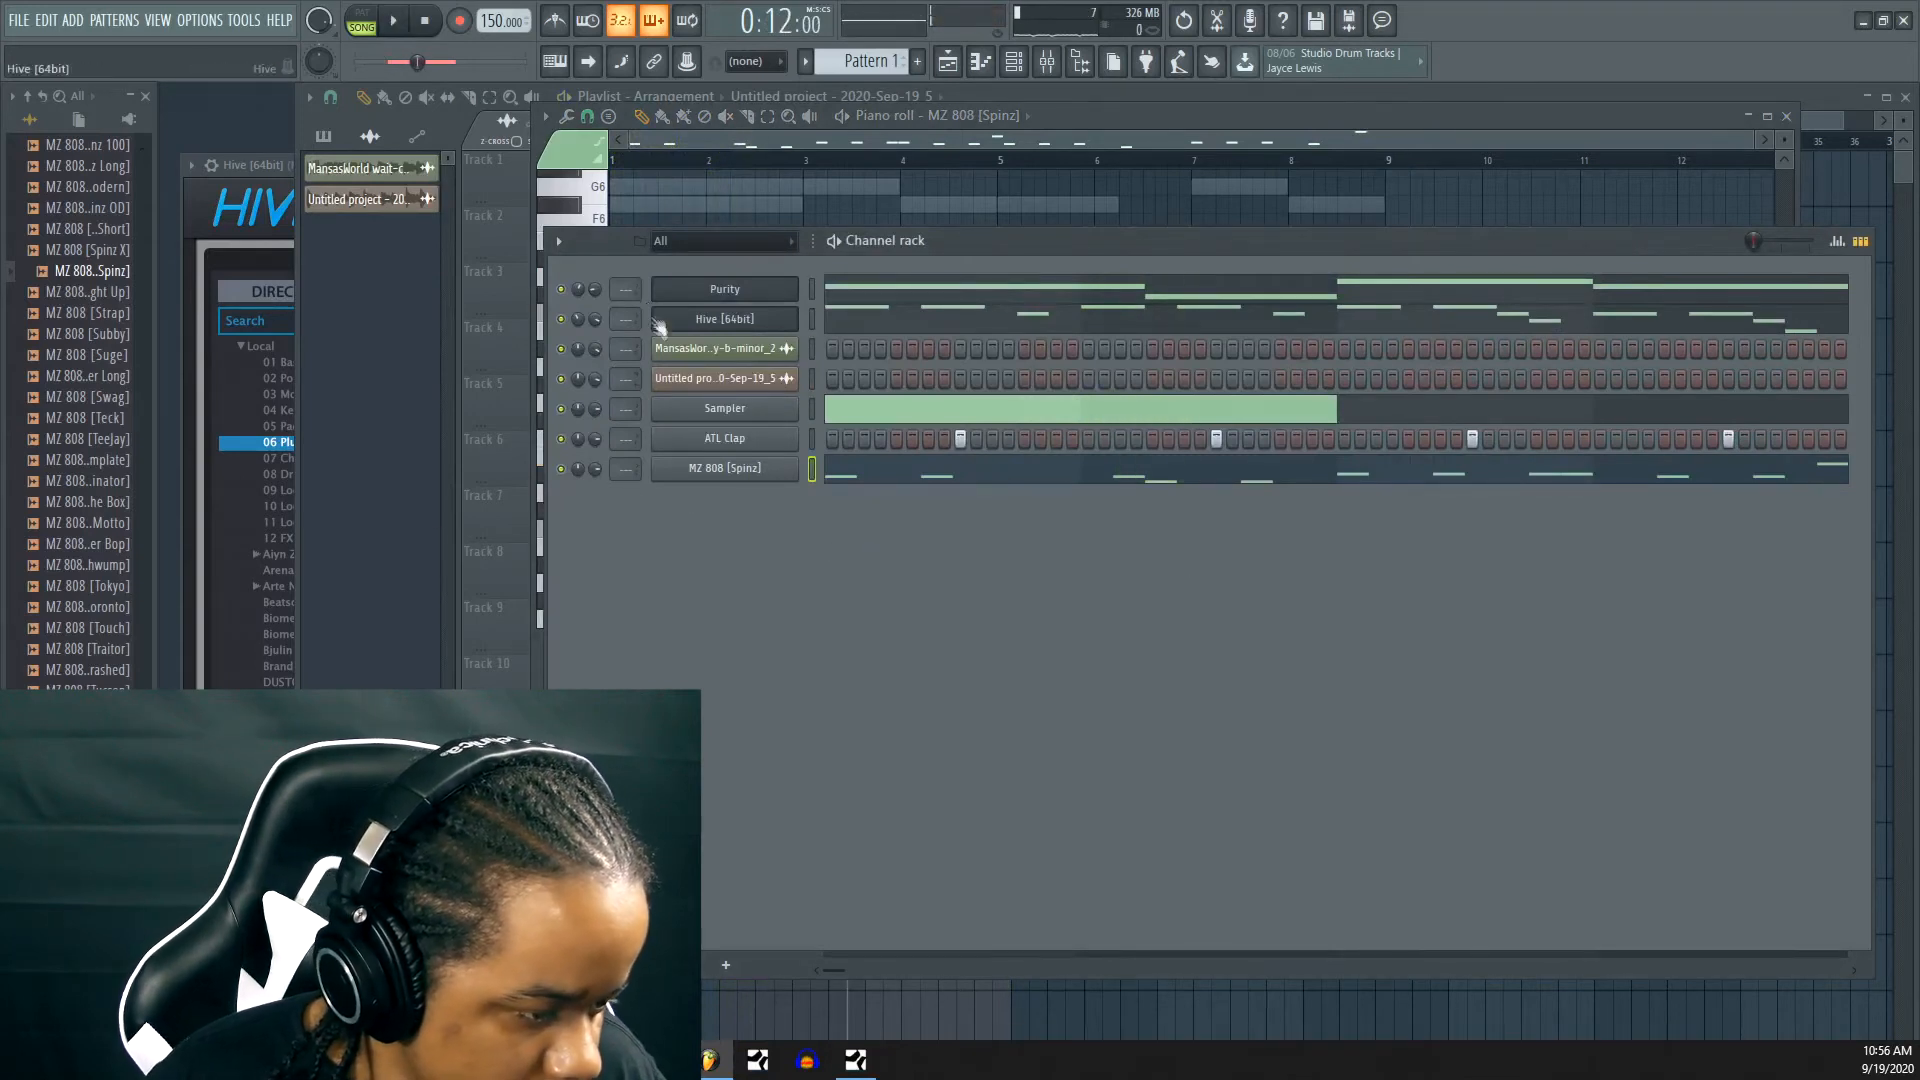
Play the beat with the Mansasworld vocal sample channel muted and collapse the 808s folder in the browser
{"action": "key", "text": "space"}
{"action": "left_click", "coordinate": [562, 349]}
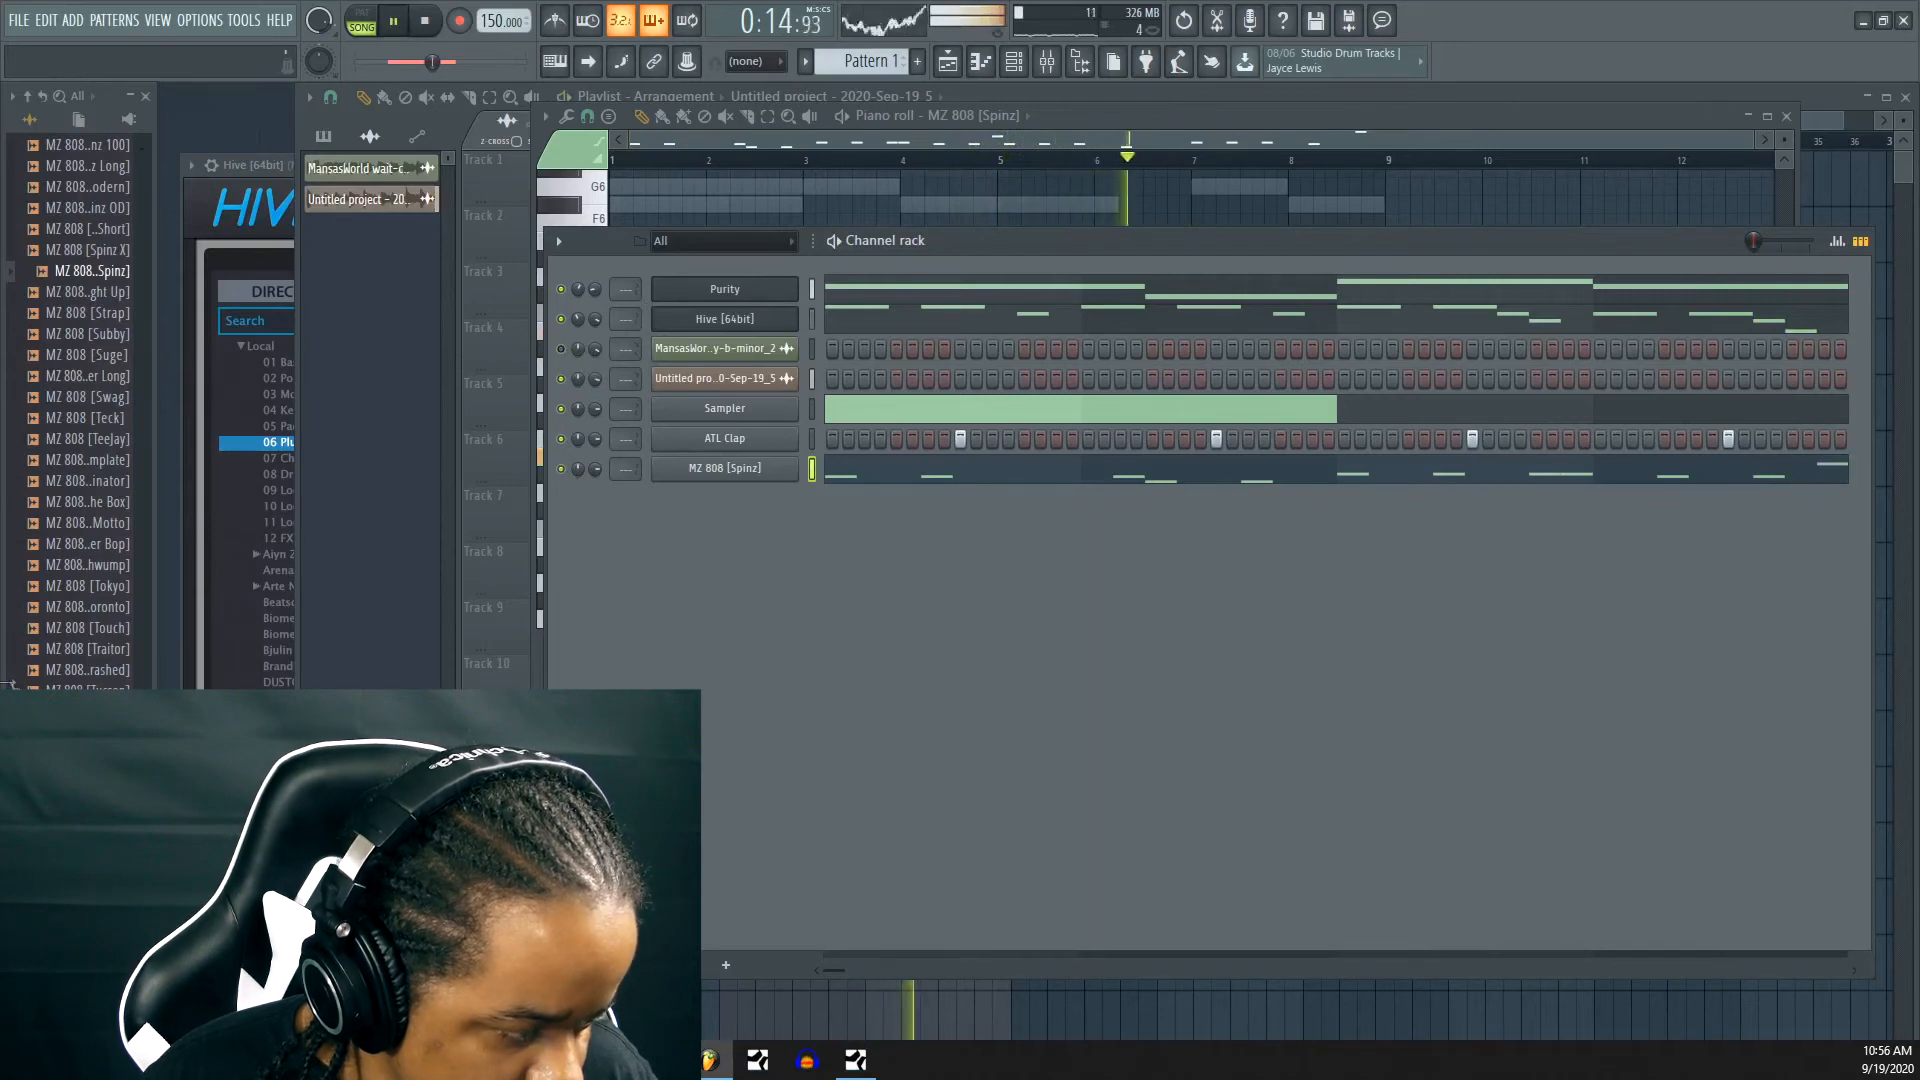
{"action": "scroll", "coordinate": [60, 652], "scroll_direction": "up", "scroll_amount": 2}
{"action": "scroll", "coordinate": [60, 654], "scroll_direction": "up", "scroll_amount": 15}
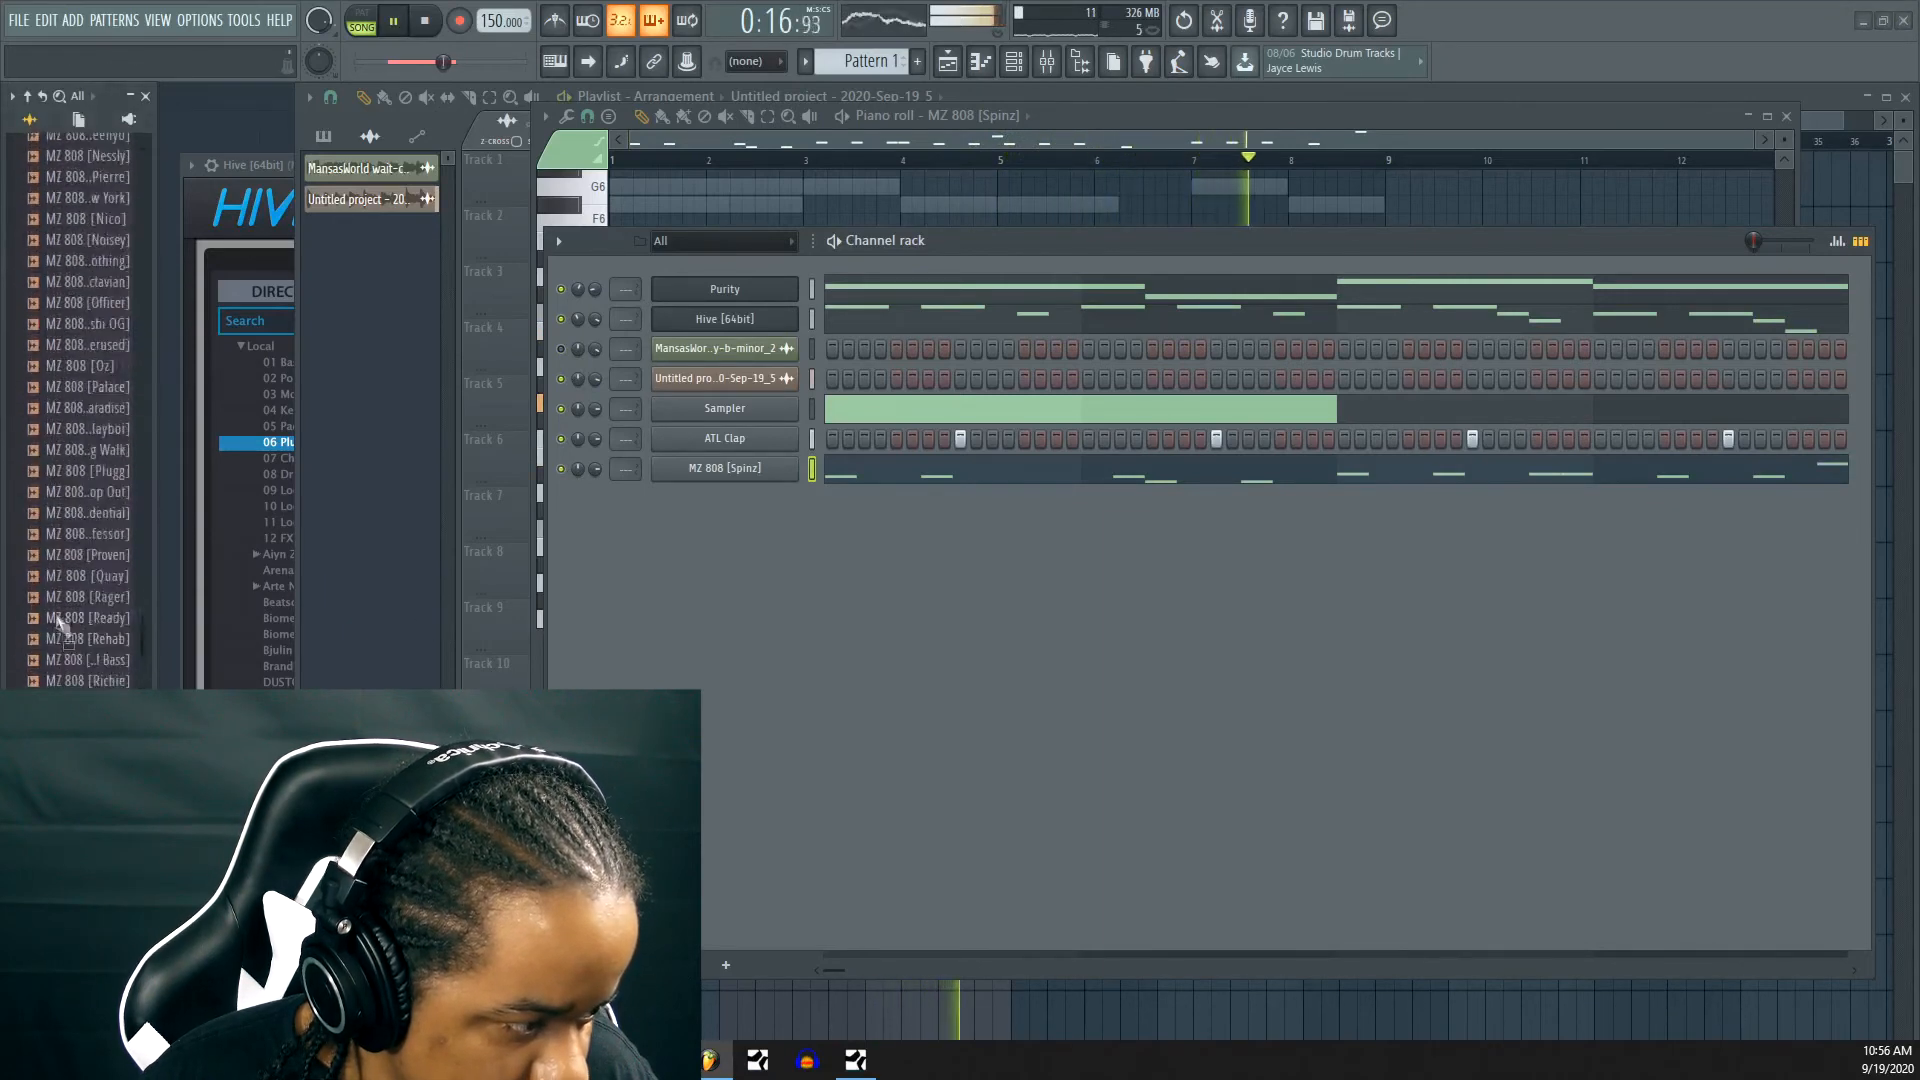
{"action": "scroll", "coordinate": [55, 582], "scroll_direction": "up", "scroll_amount": 20}
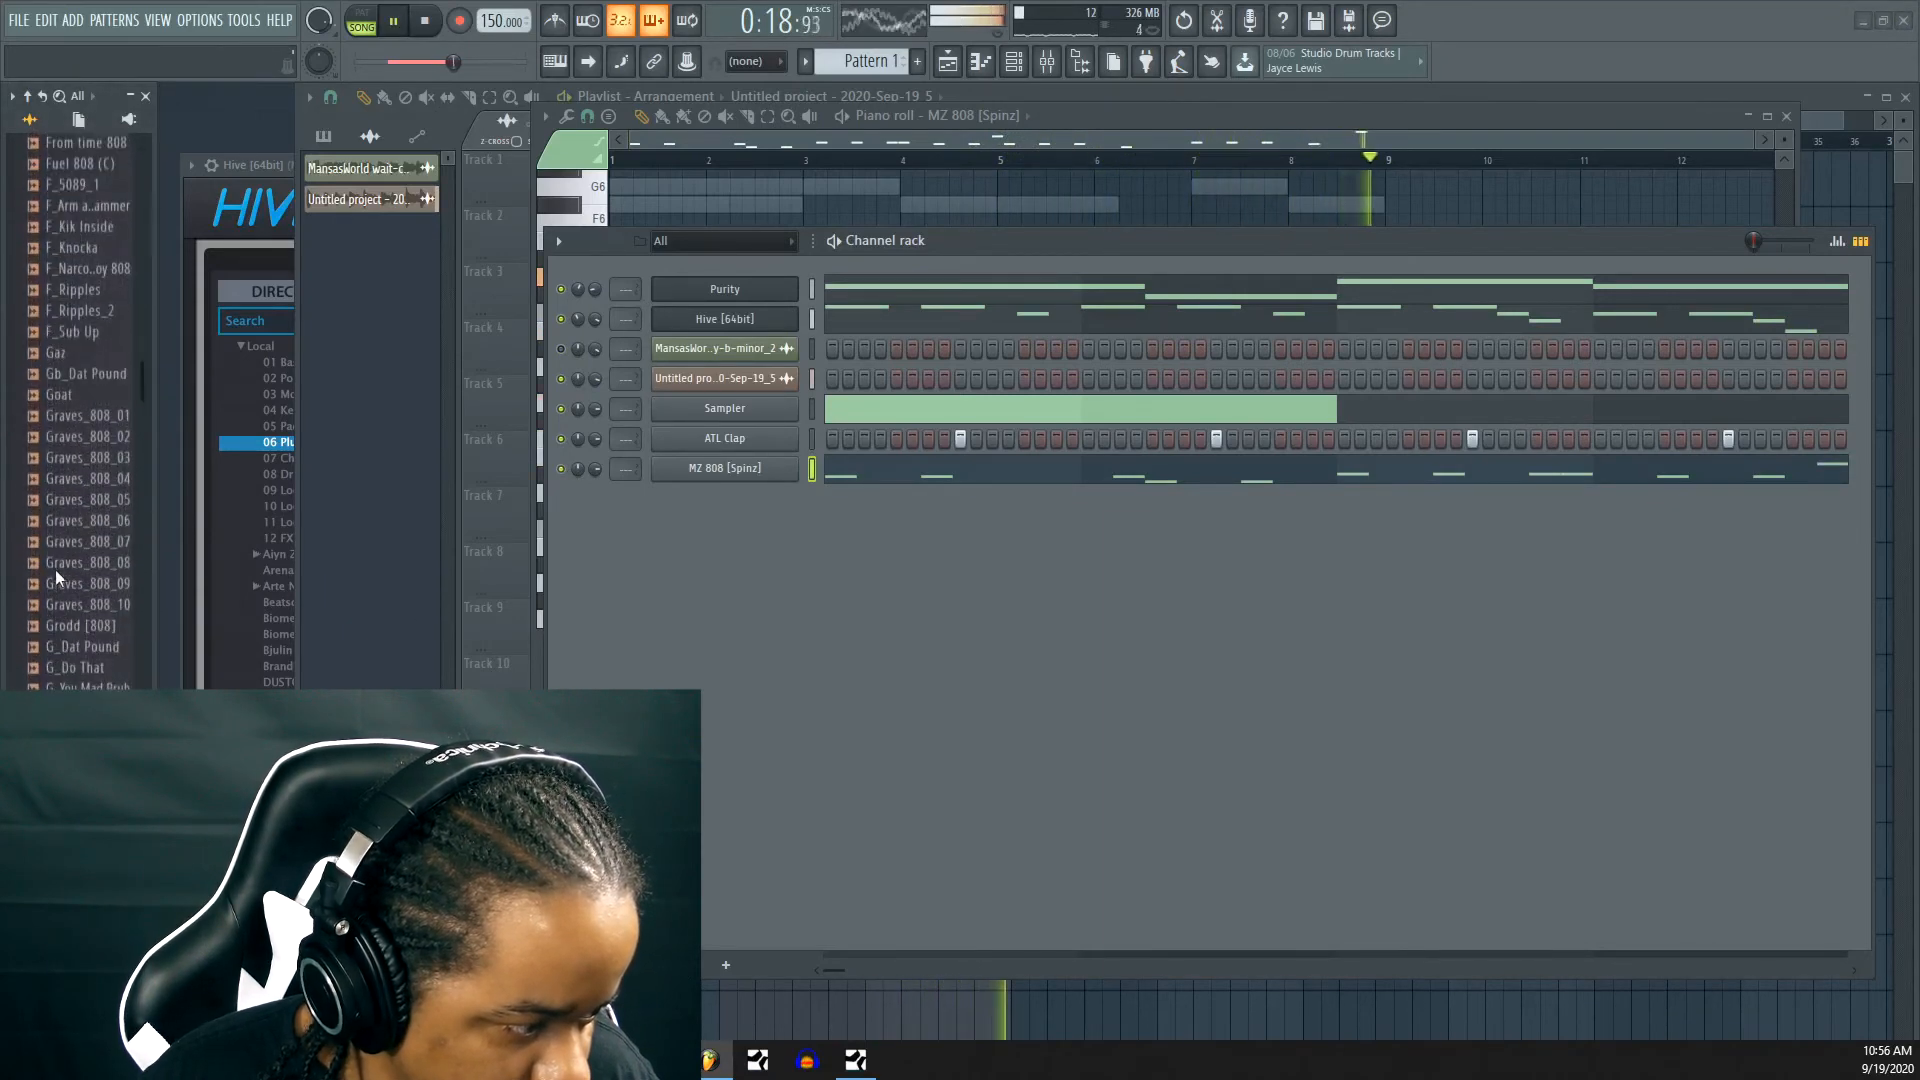
{"action": "scroll", "coordinate": [66, 563], "scroll_direction": "up", "scroll_amount": 3}
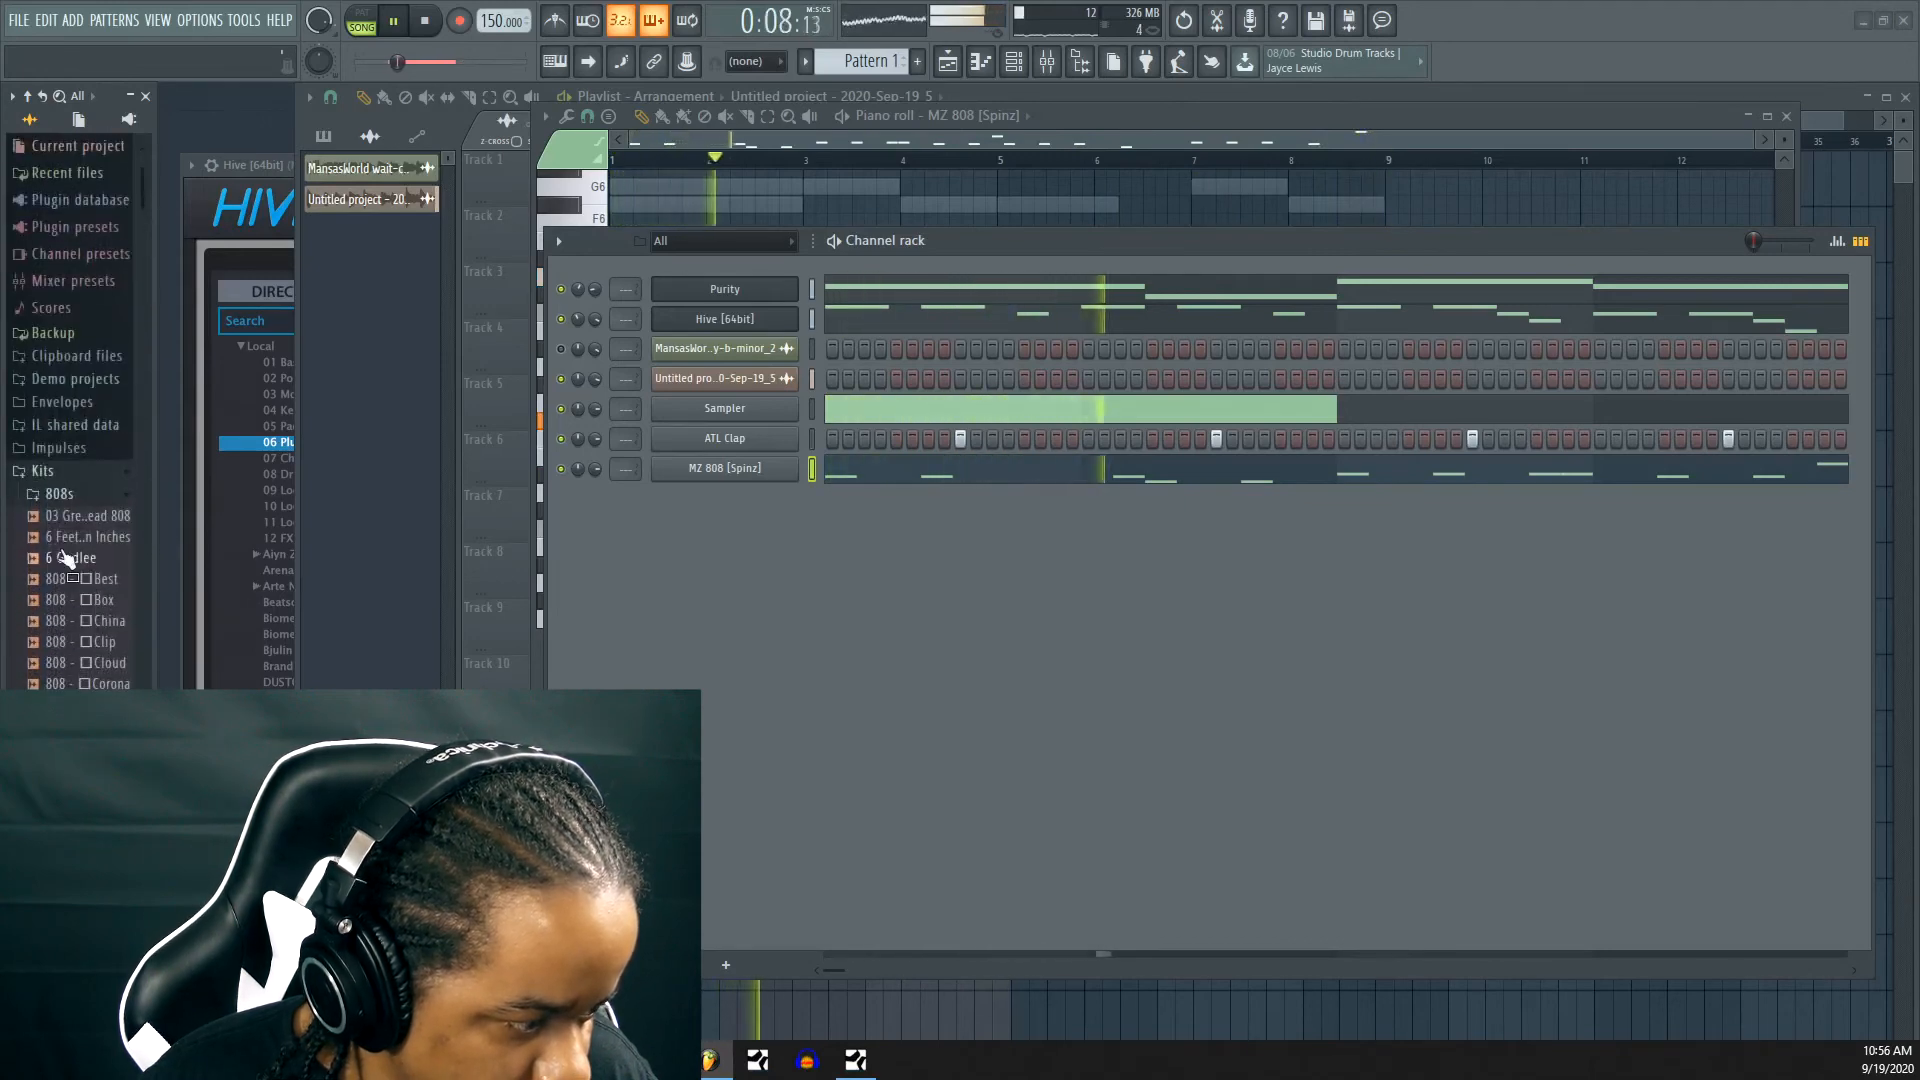
{"action": "left_click", "coordinate": [80, 498]}
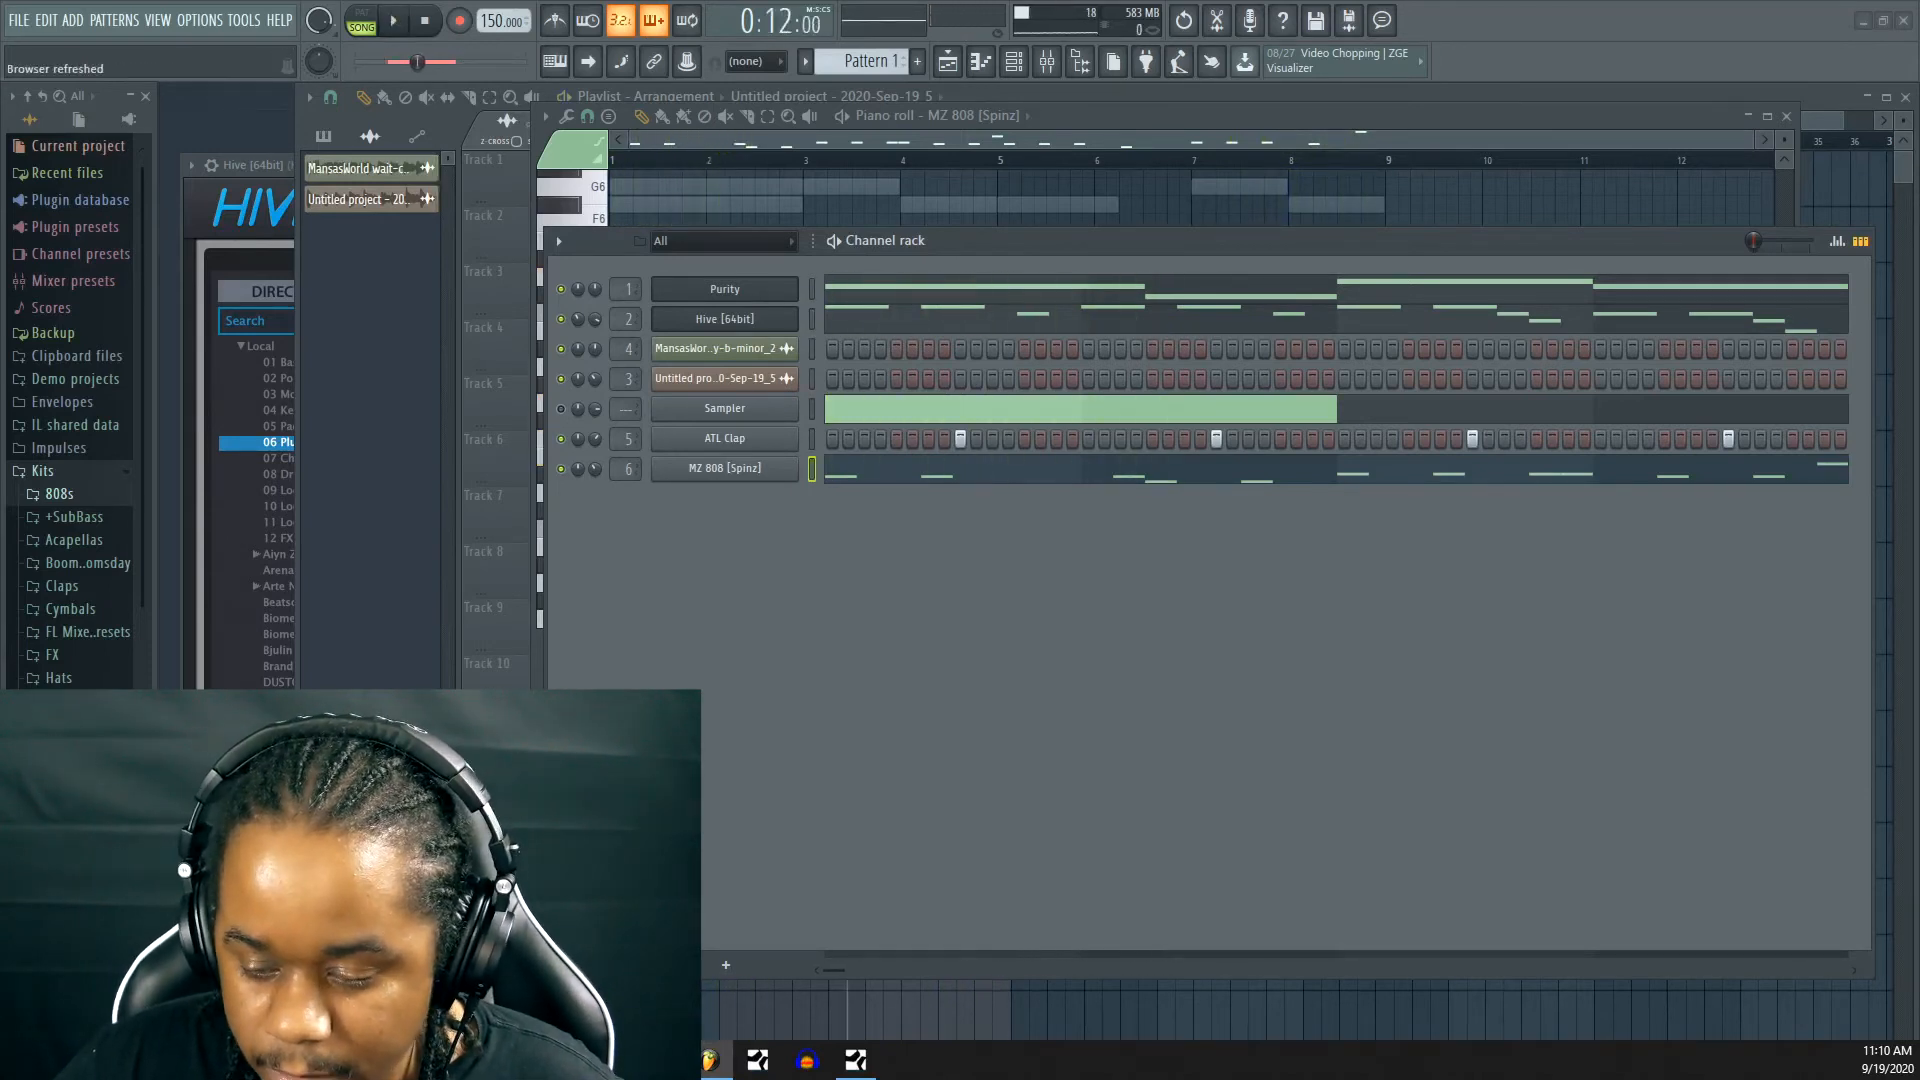
Play the beat and lower the MZ 808 [Spinz] channel volume to about 55%
{"action": "key", "text": "space"}
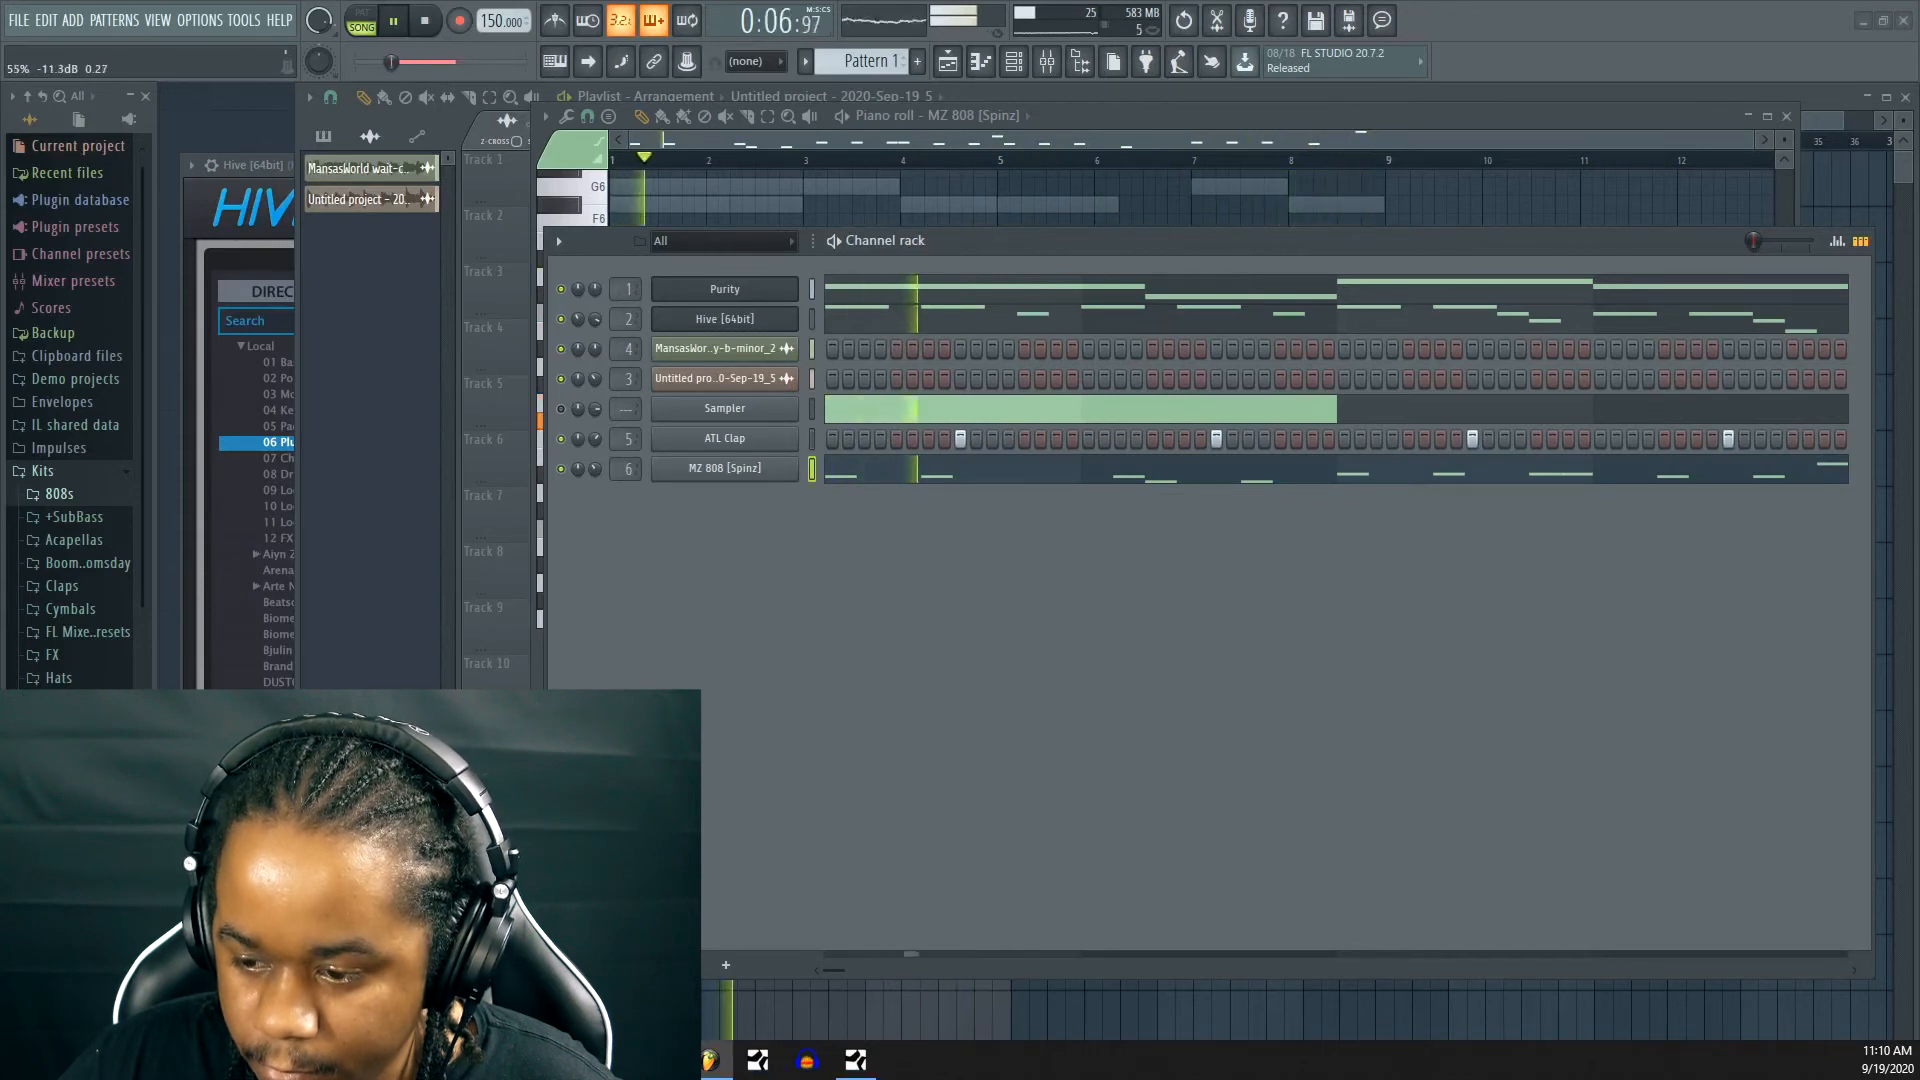
{"action": "left_click_drag", "start_coordinate": [595, 469], "coordinate": [595, 473]}
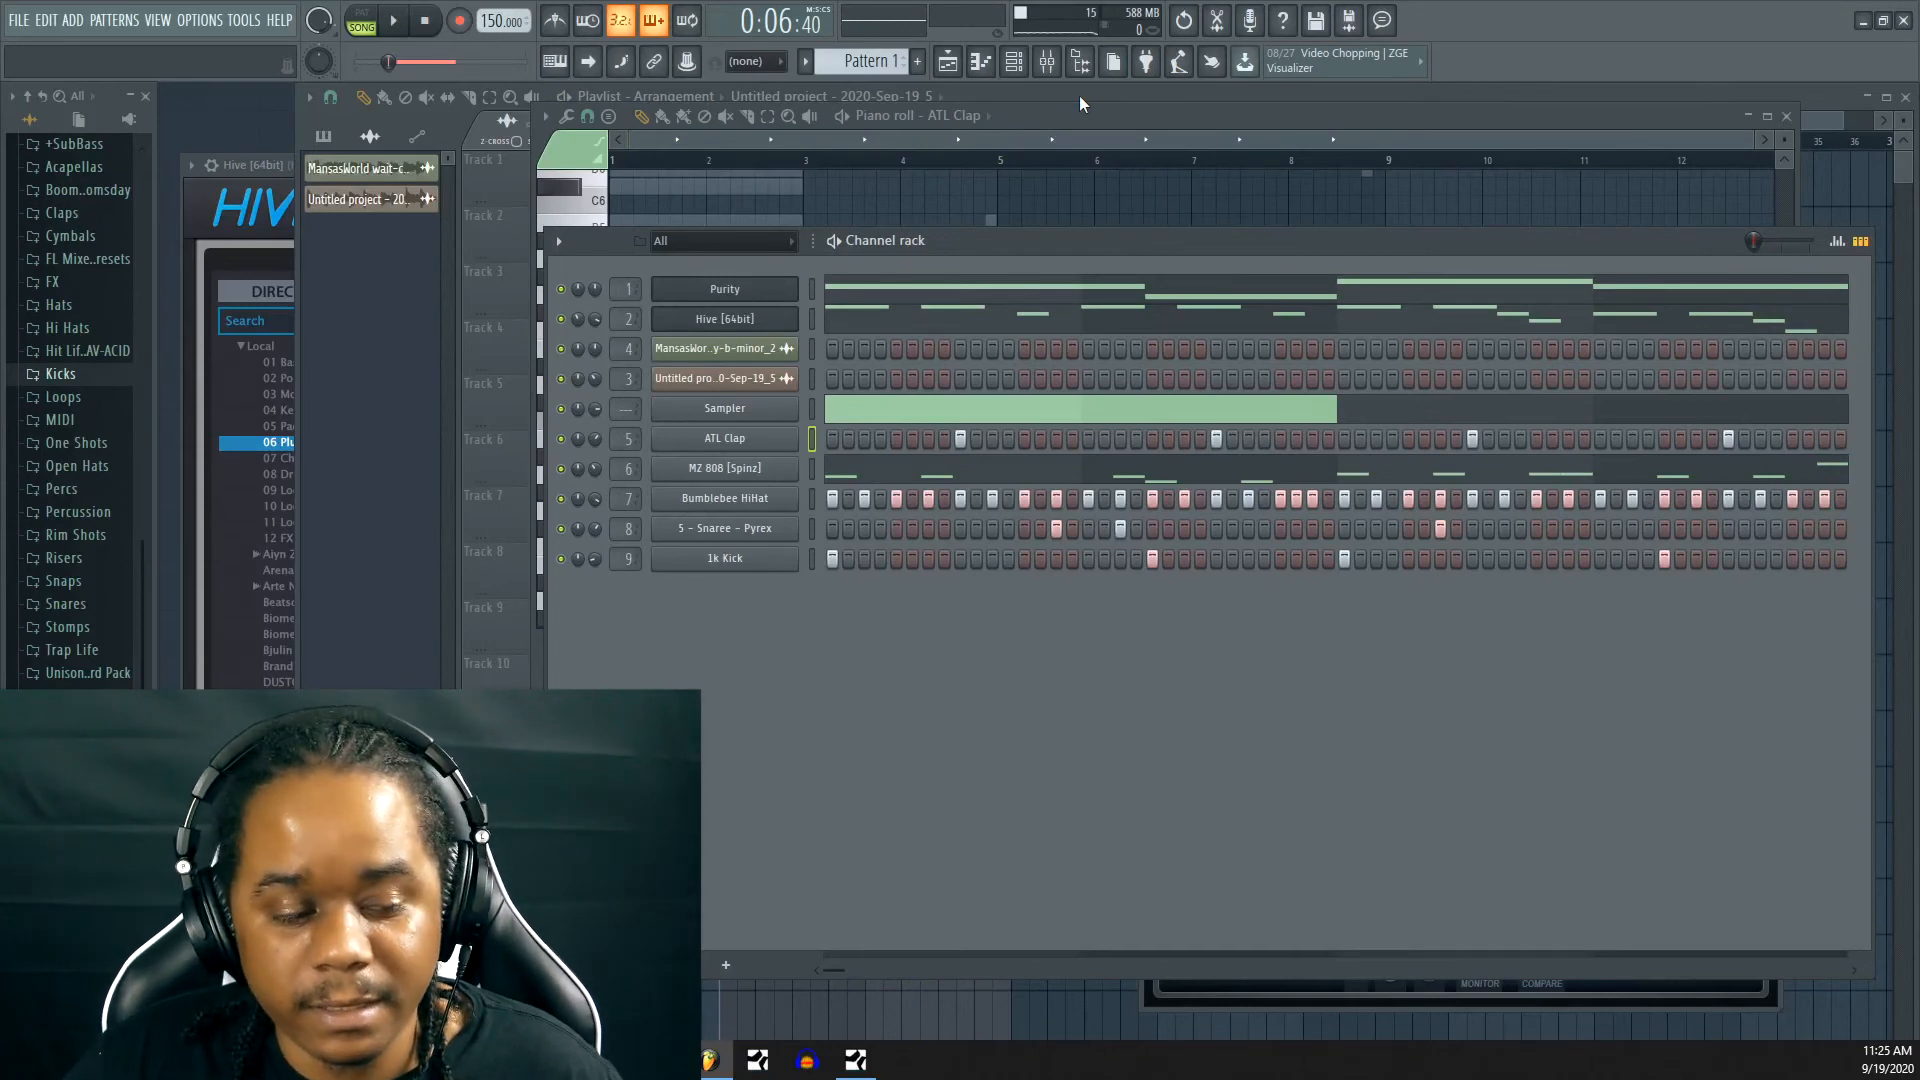
Show the playlist's pattern list and duplicate all pattern and audio clips of bars 17 to 24 twice, filling bars 25 to 40
{"action": "left_click", "coordinate": [1080, 100]}
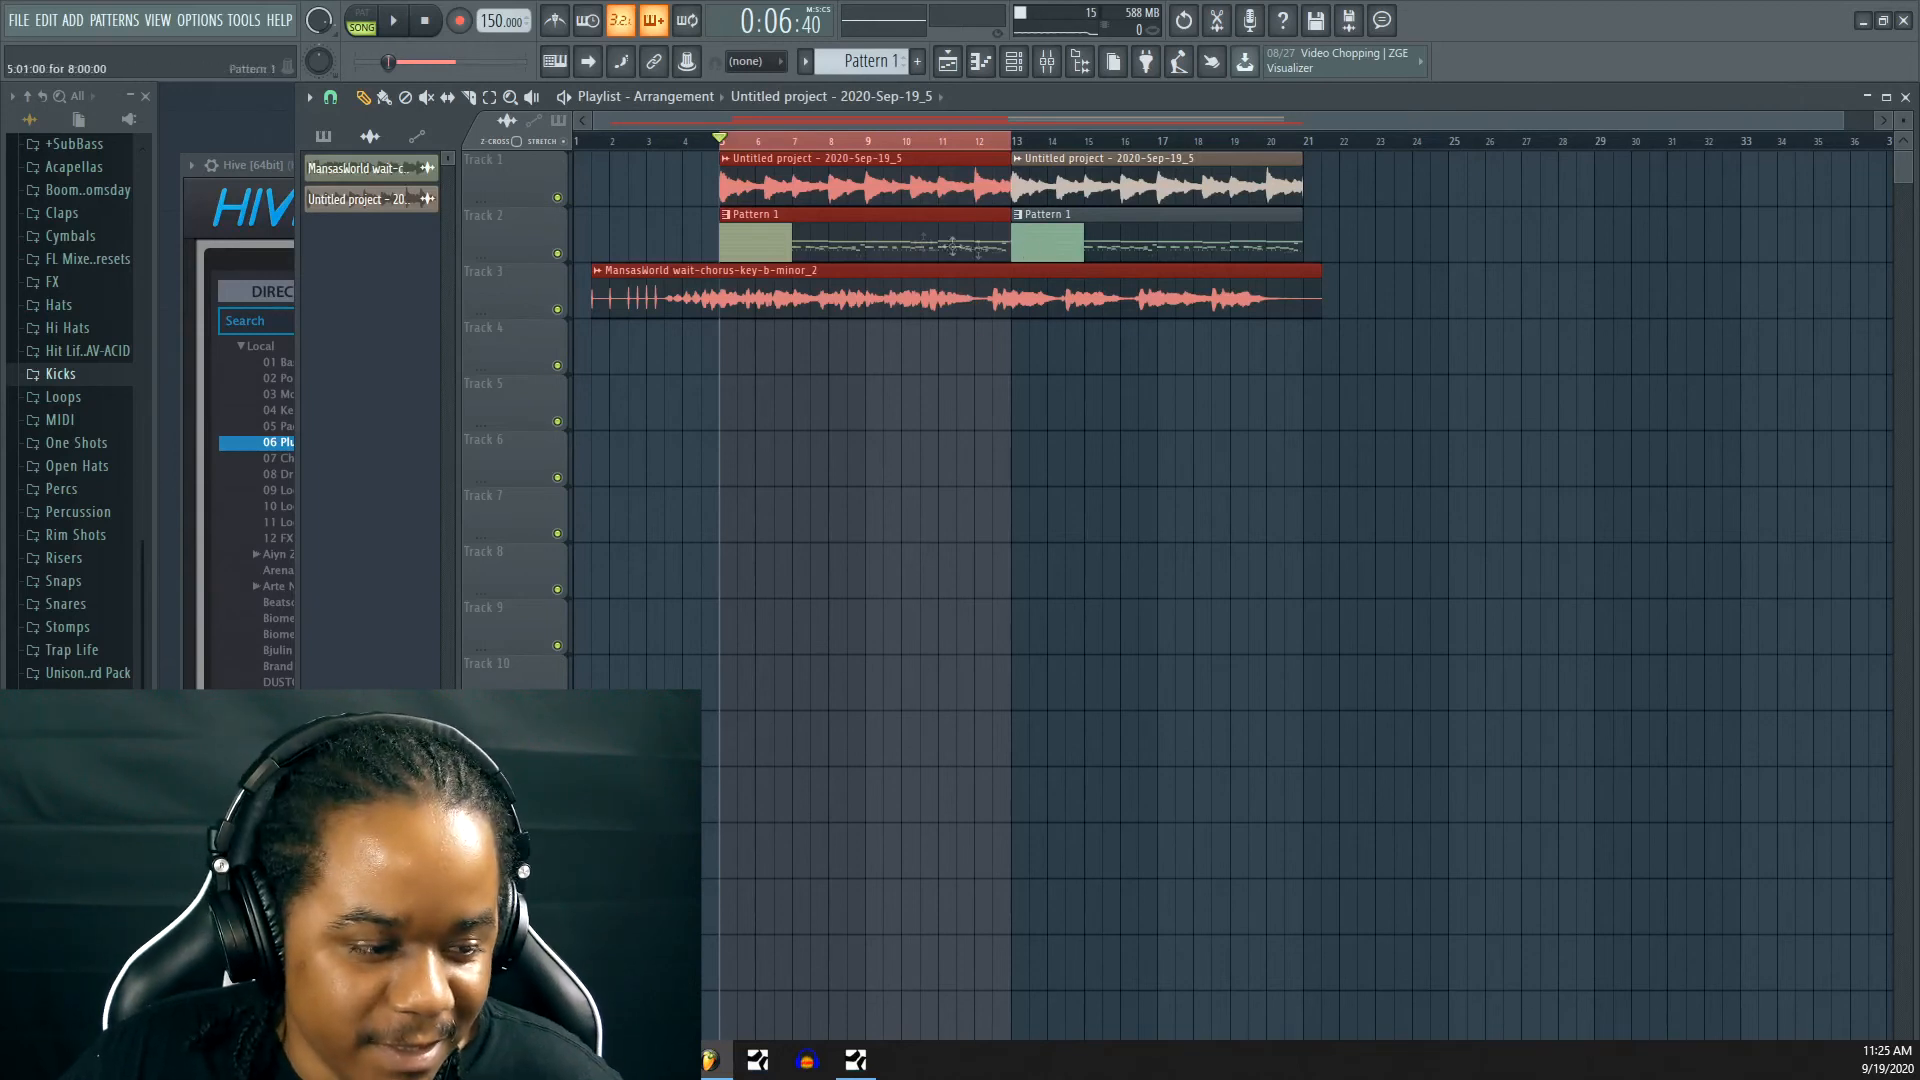
{"action": "left_click", "coordinate": [330, 137]}
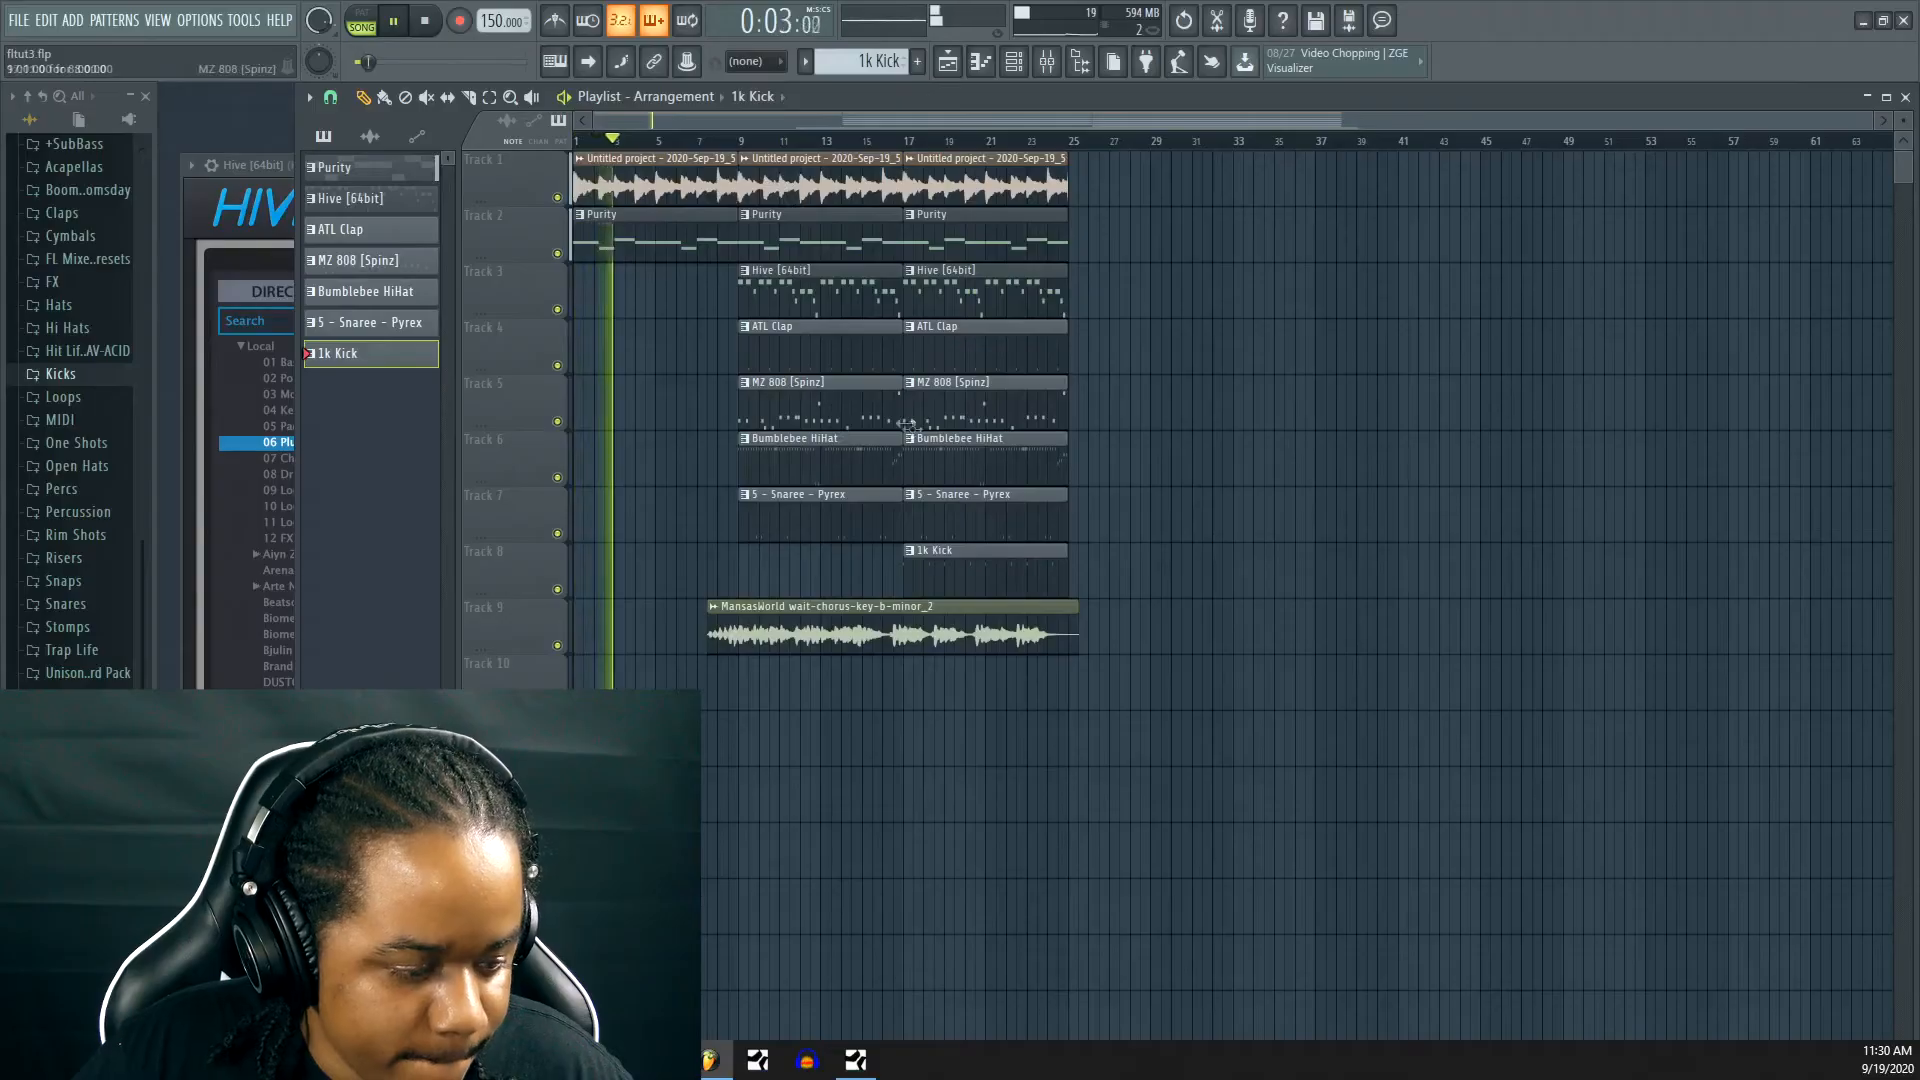
{"action": "left_click_drag", "start_coordinate": [1188, 544], "coordinate": [994, 486]}
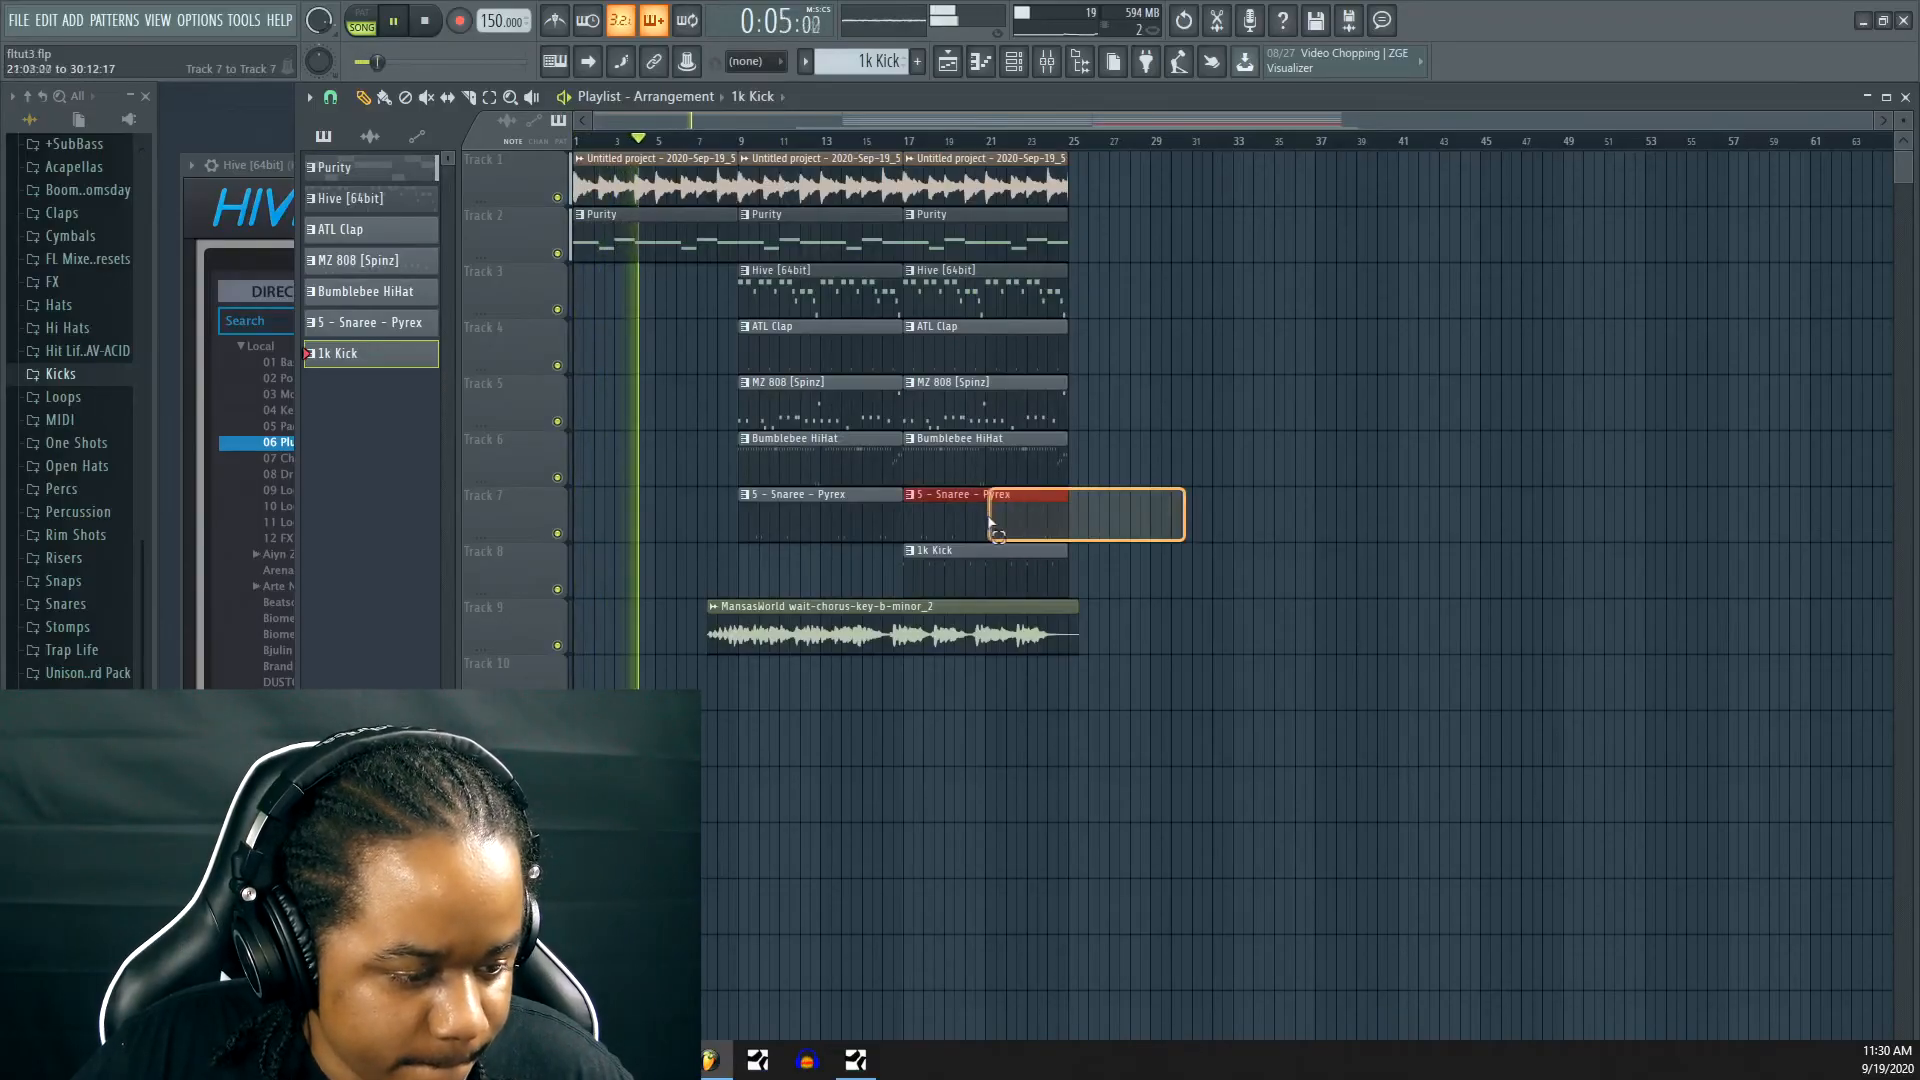
{"action": "left_click_drag", "start_coordinate": [1133, 594], "coordinate": [957, 212]}
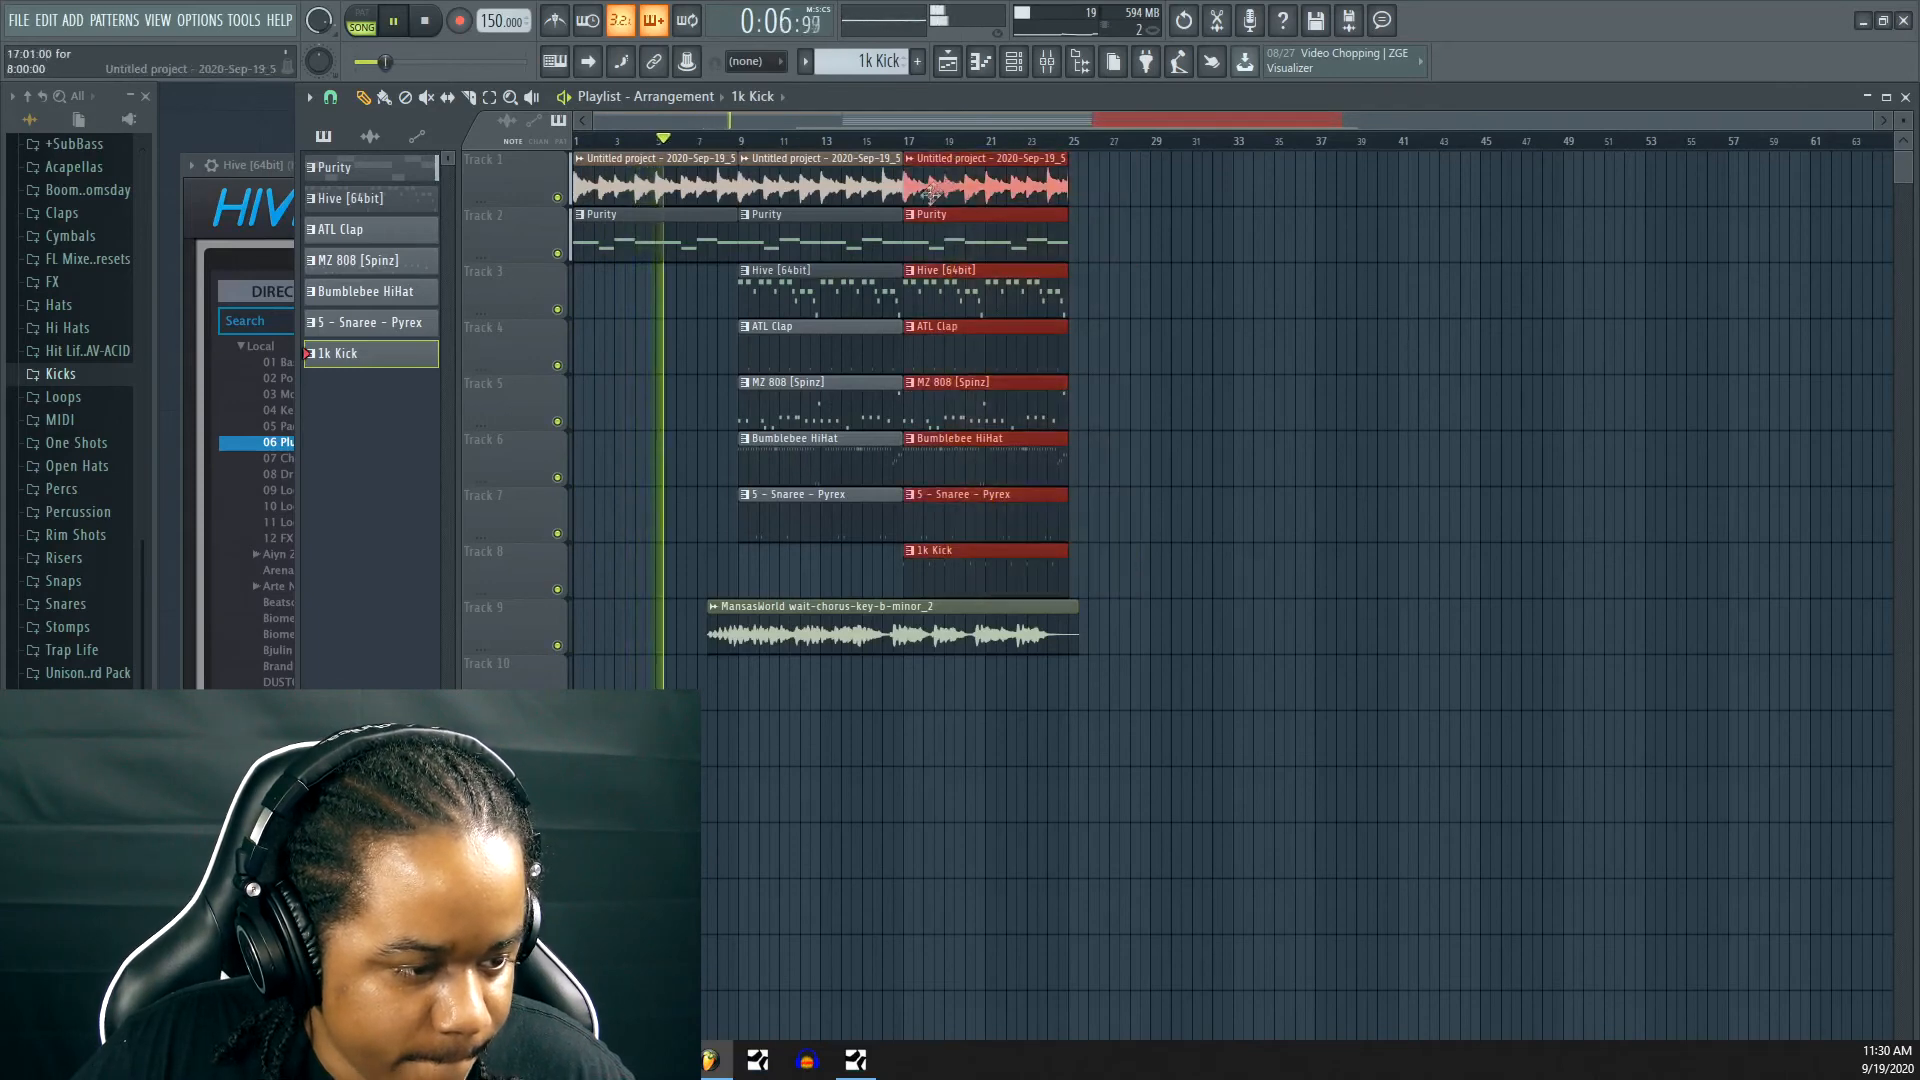
{"action": "key", "text": "ctrl+b"}
{"action": "key", "text": "ctrl+b"}
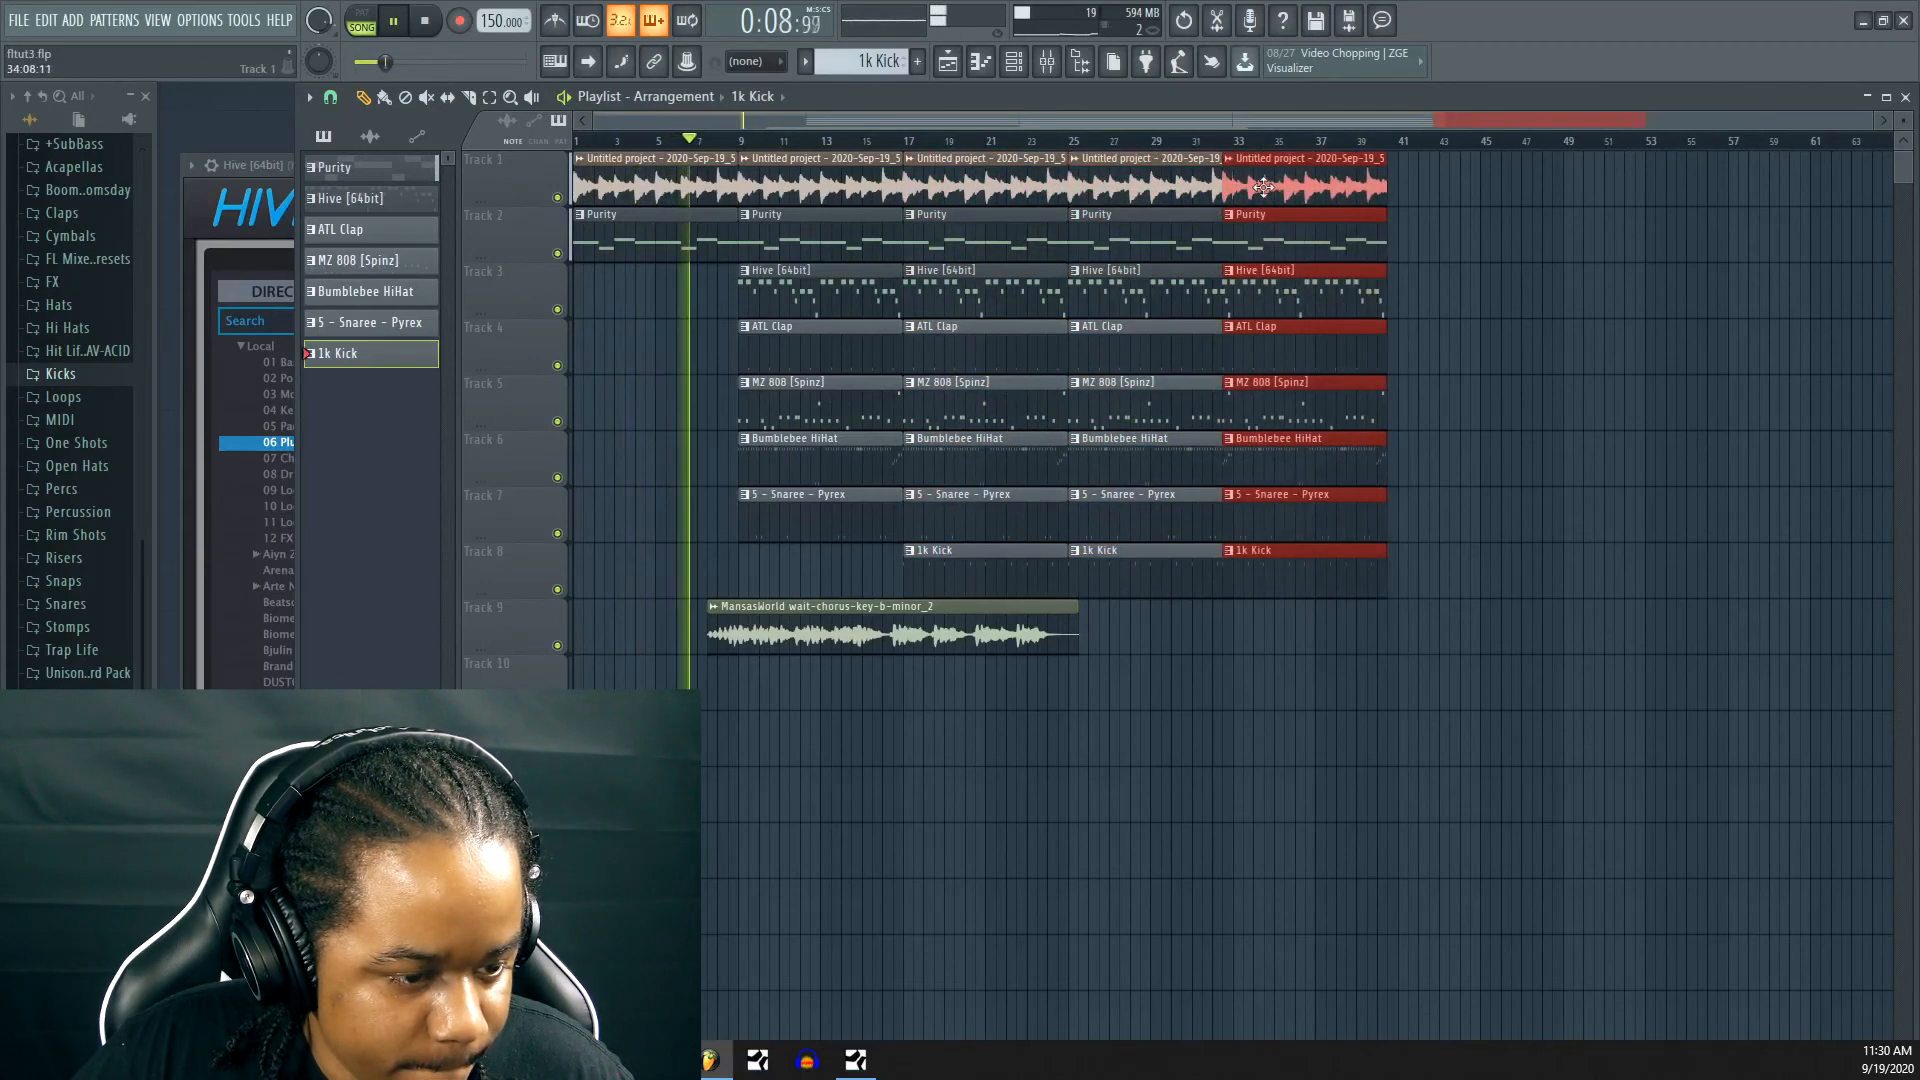
{"action": "scroll", "coordinate": [1210, 158], "scroll_direction": "up", "scroll_amount": 1}
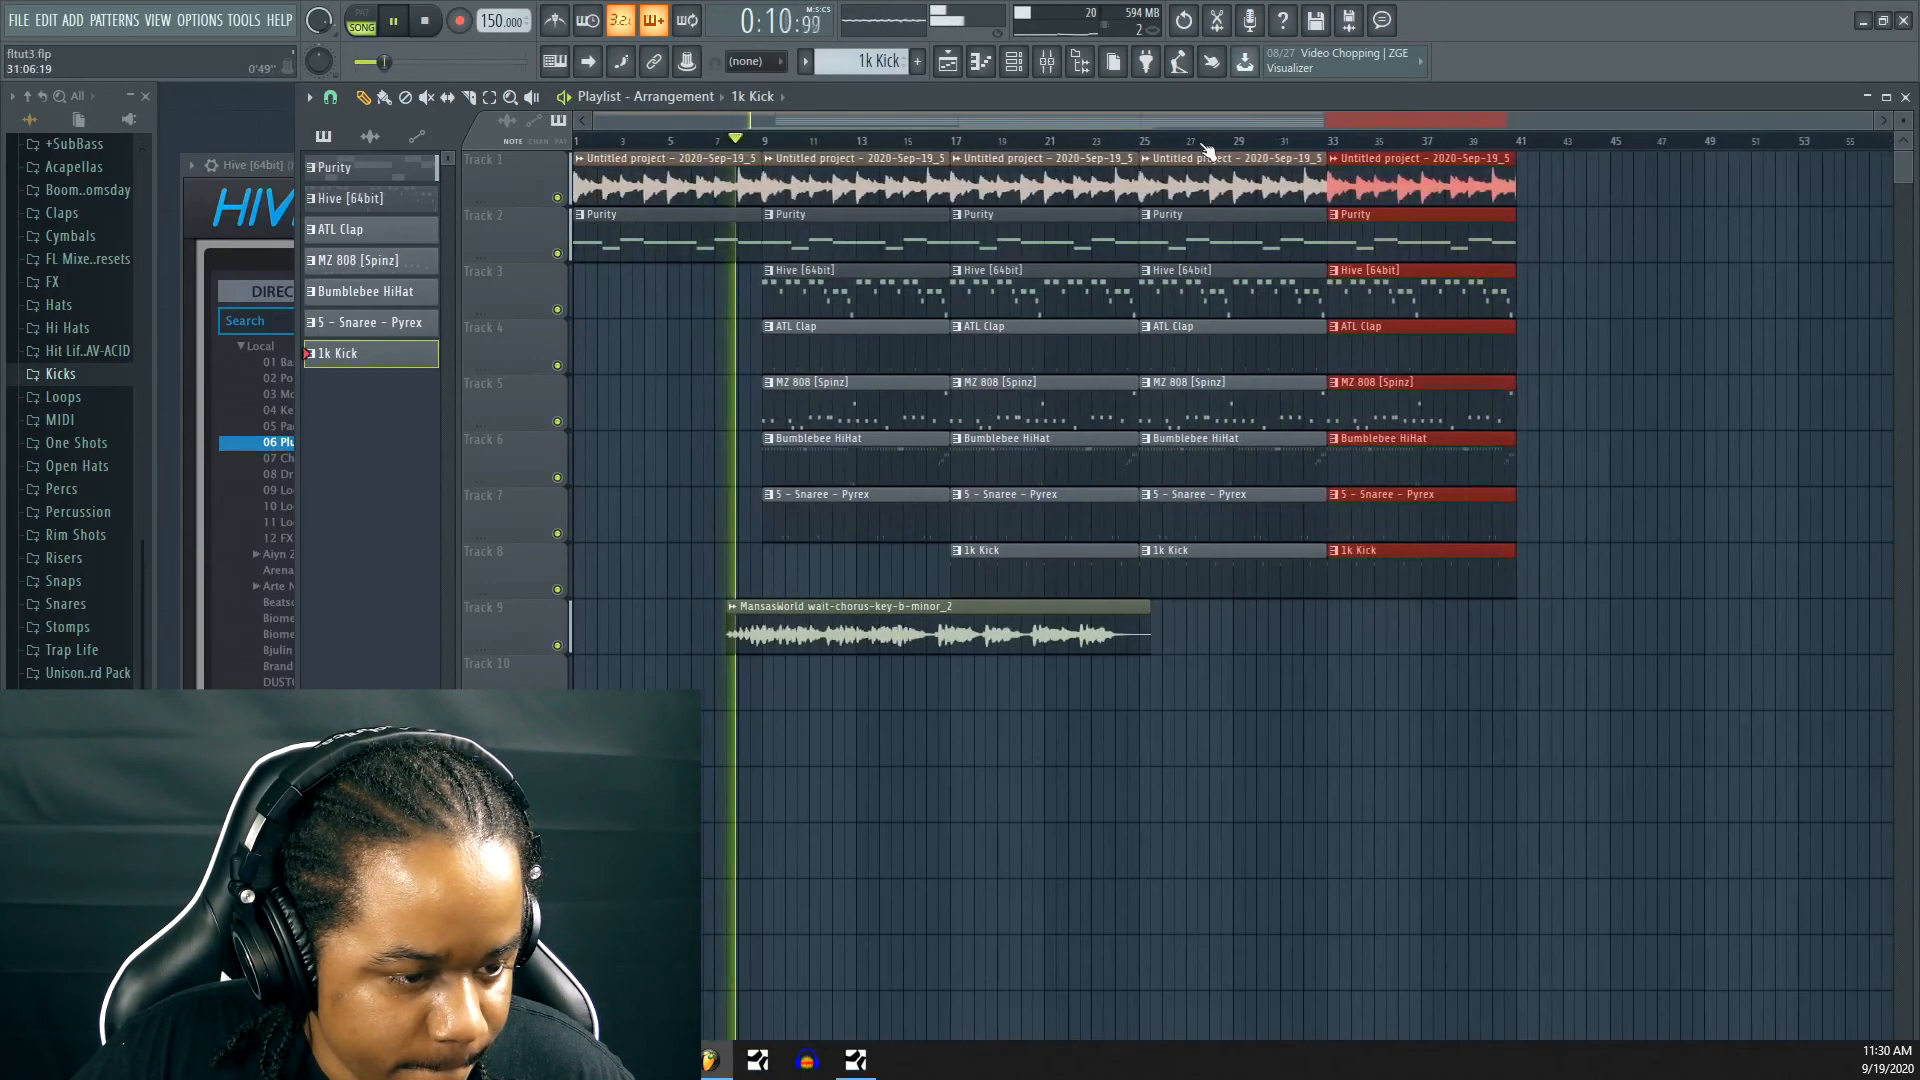
{"action": "left_click", "coordinate": [1217, 663], "text": "ctrl"}
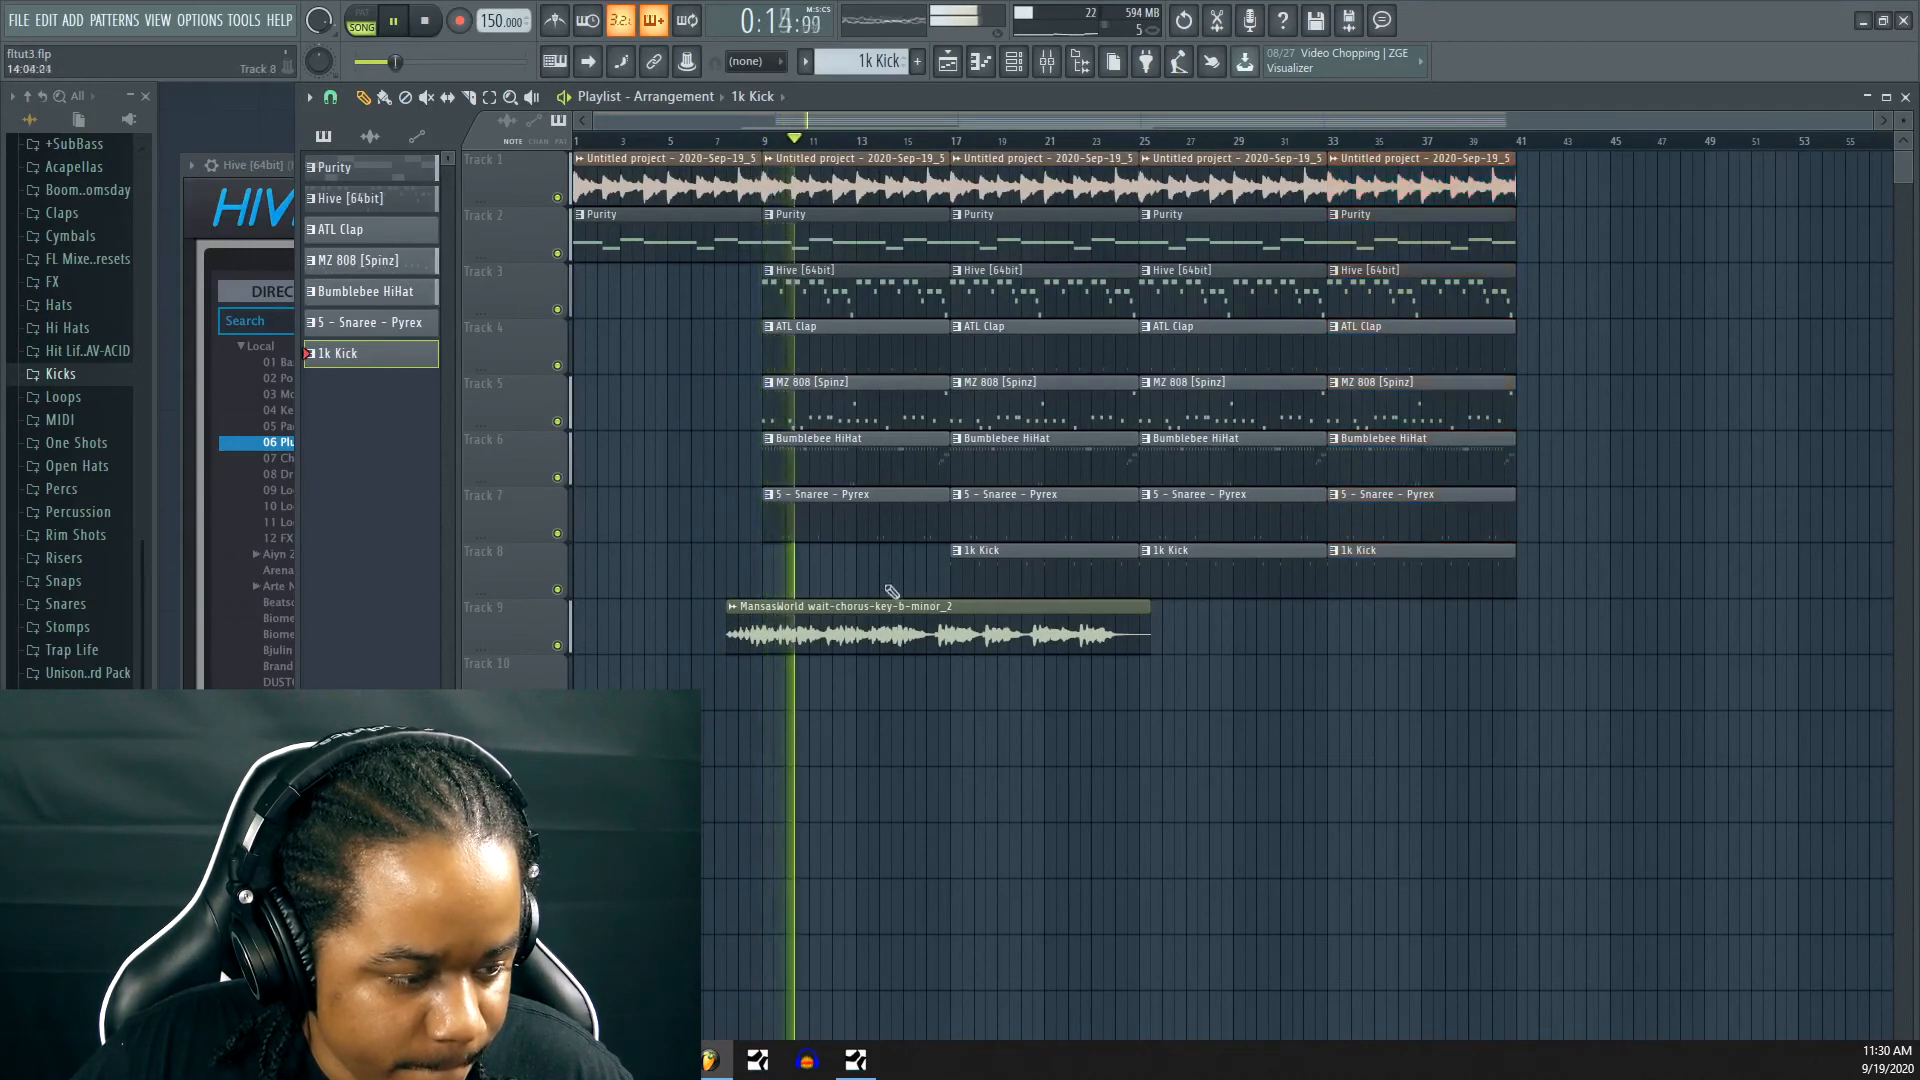
Delete the Bumblebee HiHat, S - Snaree - Pyrex and ATL Clap clips in bars 9 to 16, replaying from about bar 8
{"action": "right_click", "coordinate": [823, 481]}
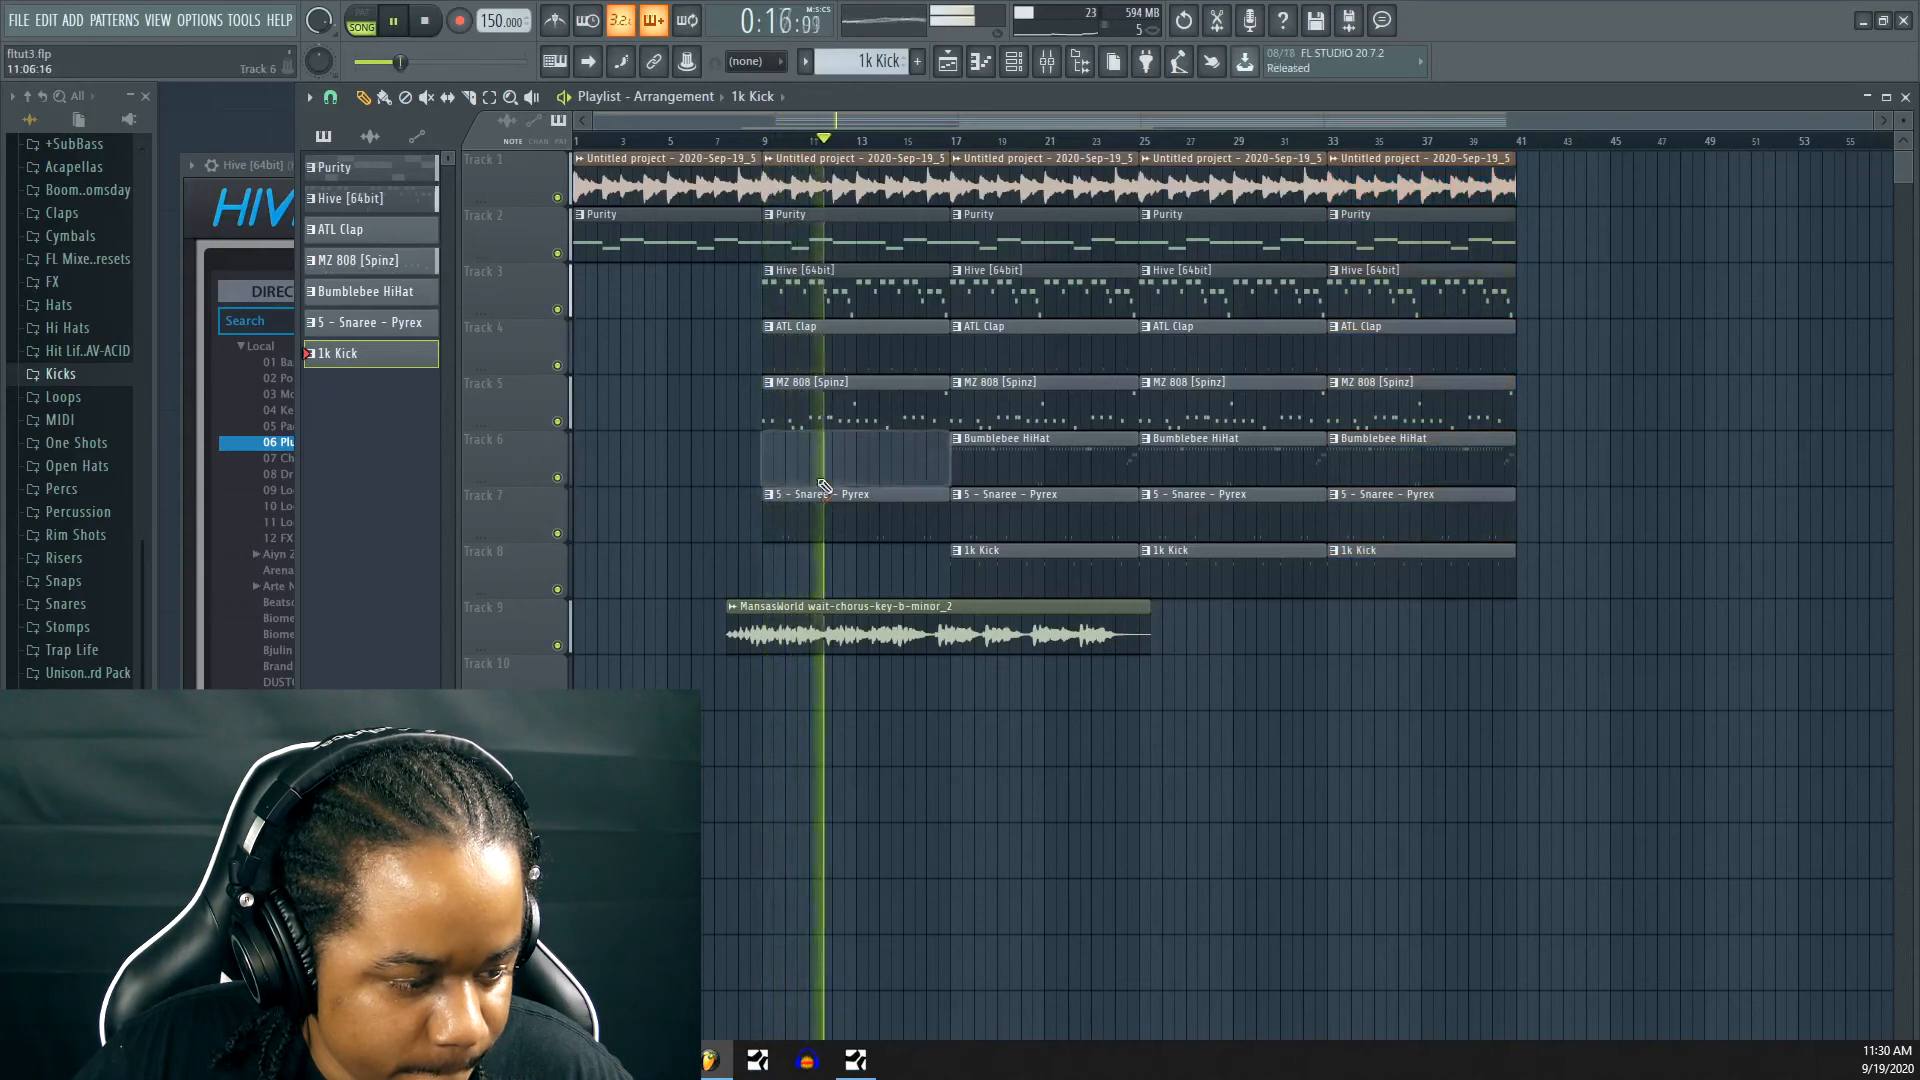
{"action": "key", "text": "space"}
{"action": "key", "text": "space"}
{"action": "left_click", "coordinate": [735, 143]}
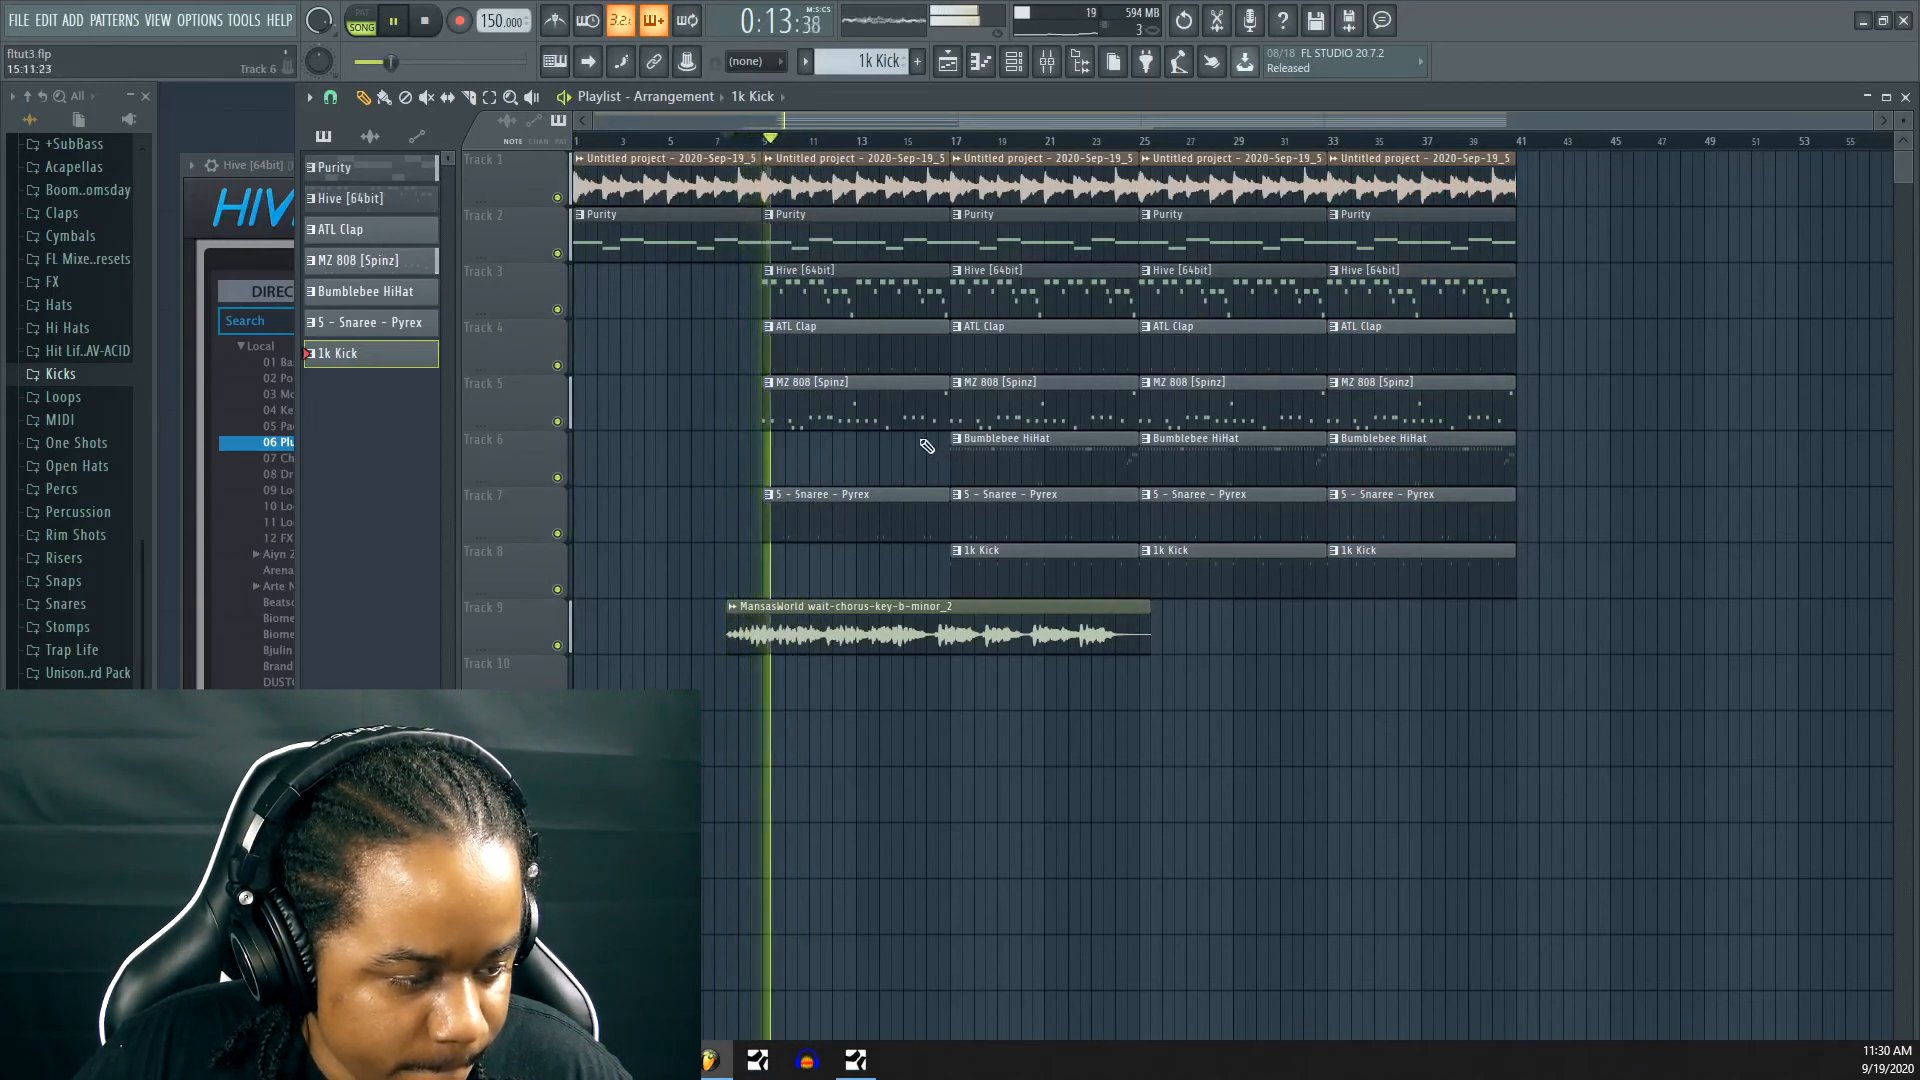
{"action": "key", "text": "space"}
{"action": "key", "text": "space"}
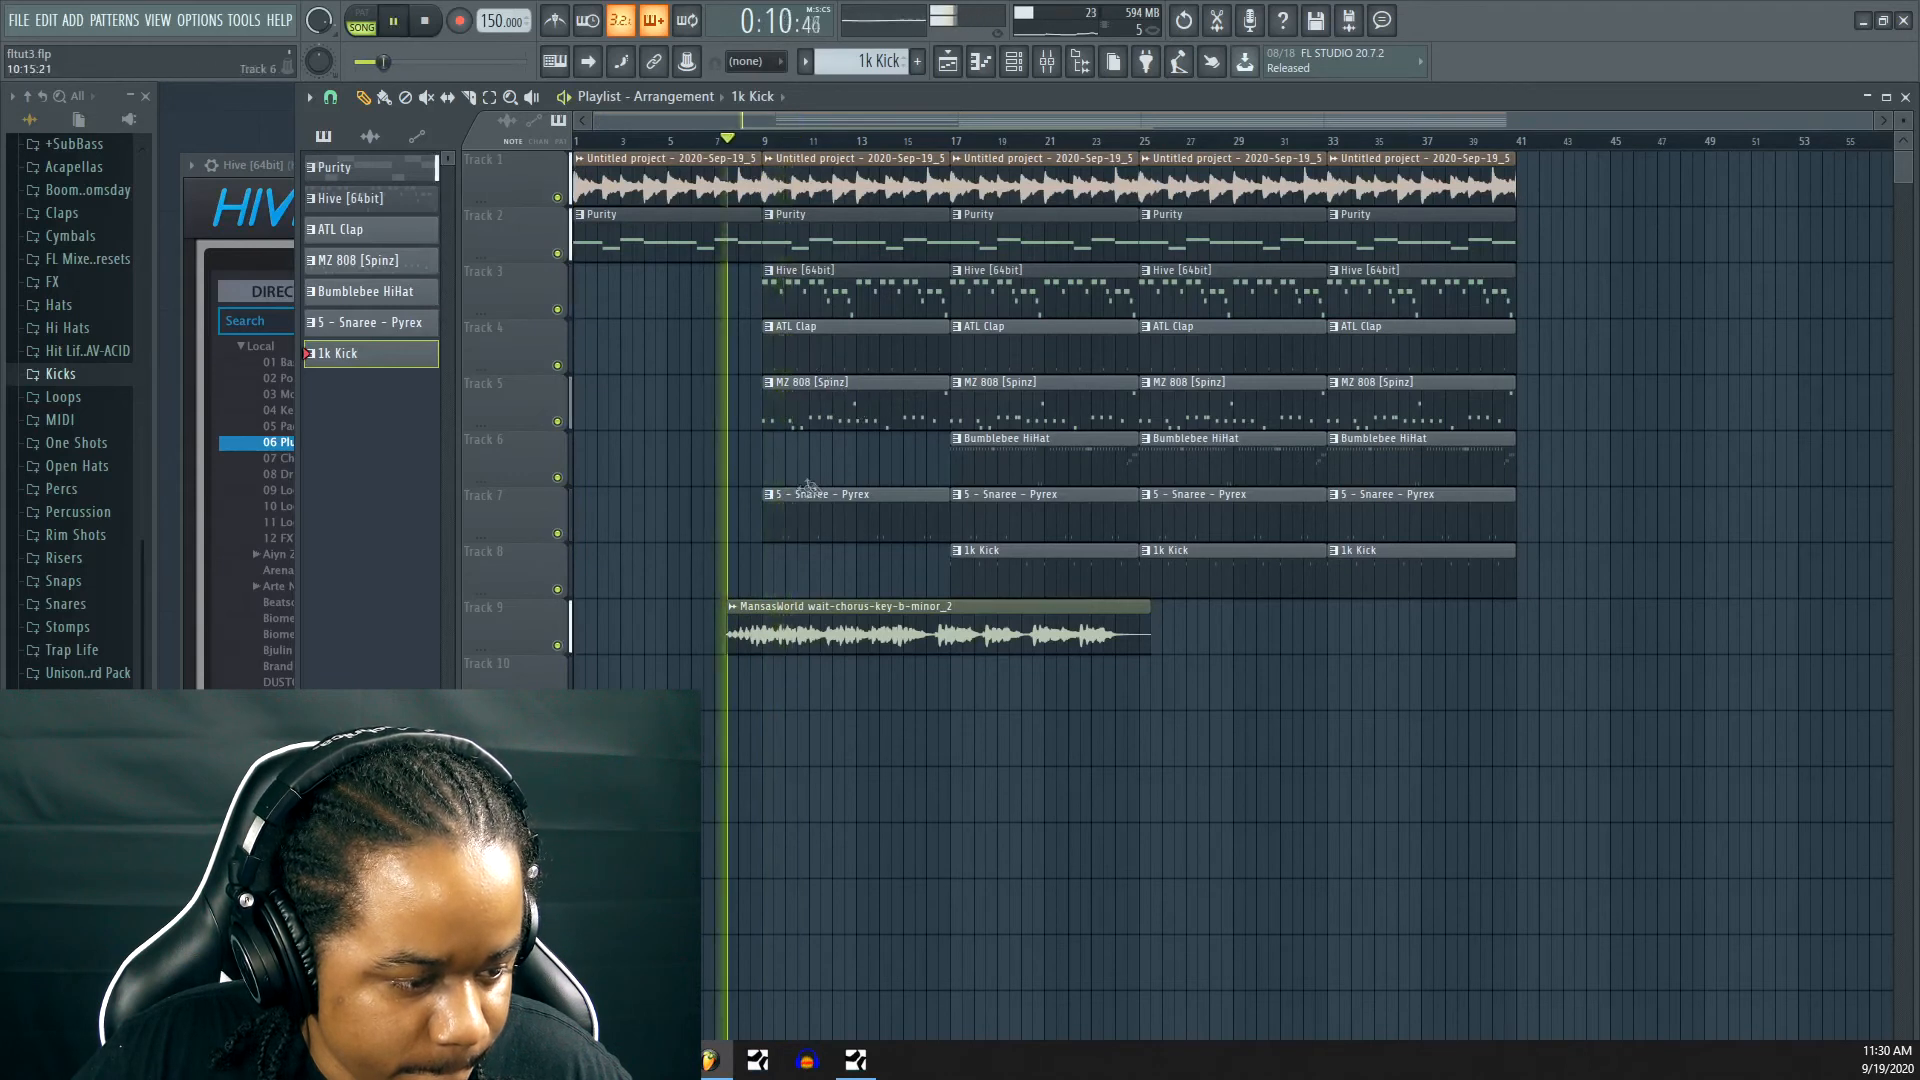
{"action": "right_click", "coordinate": [813, 512]}
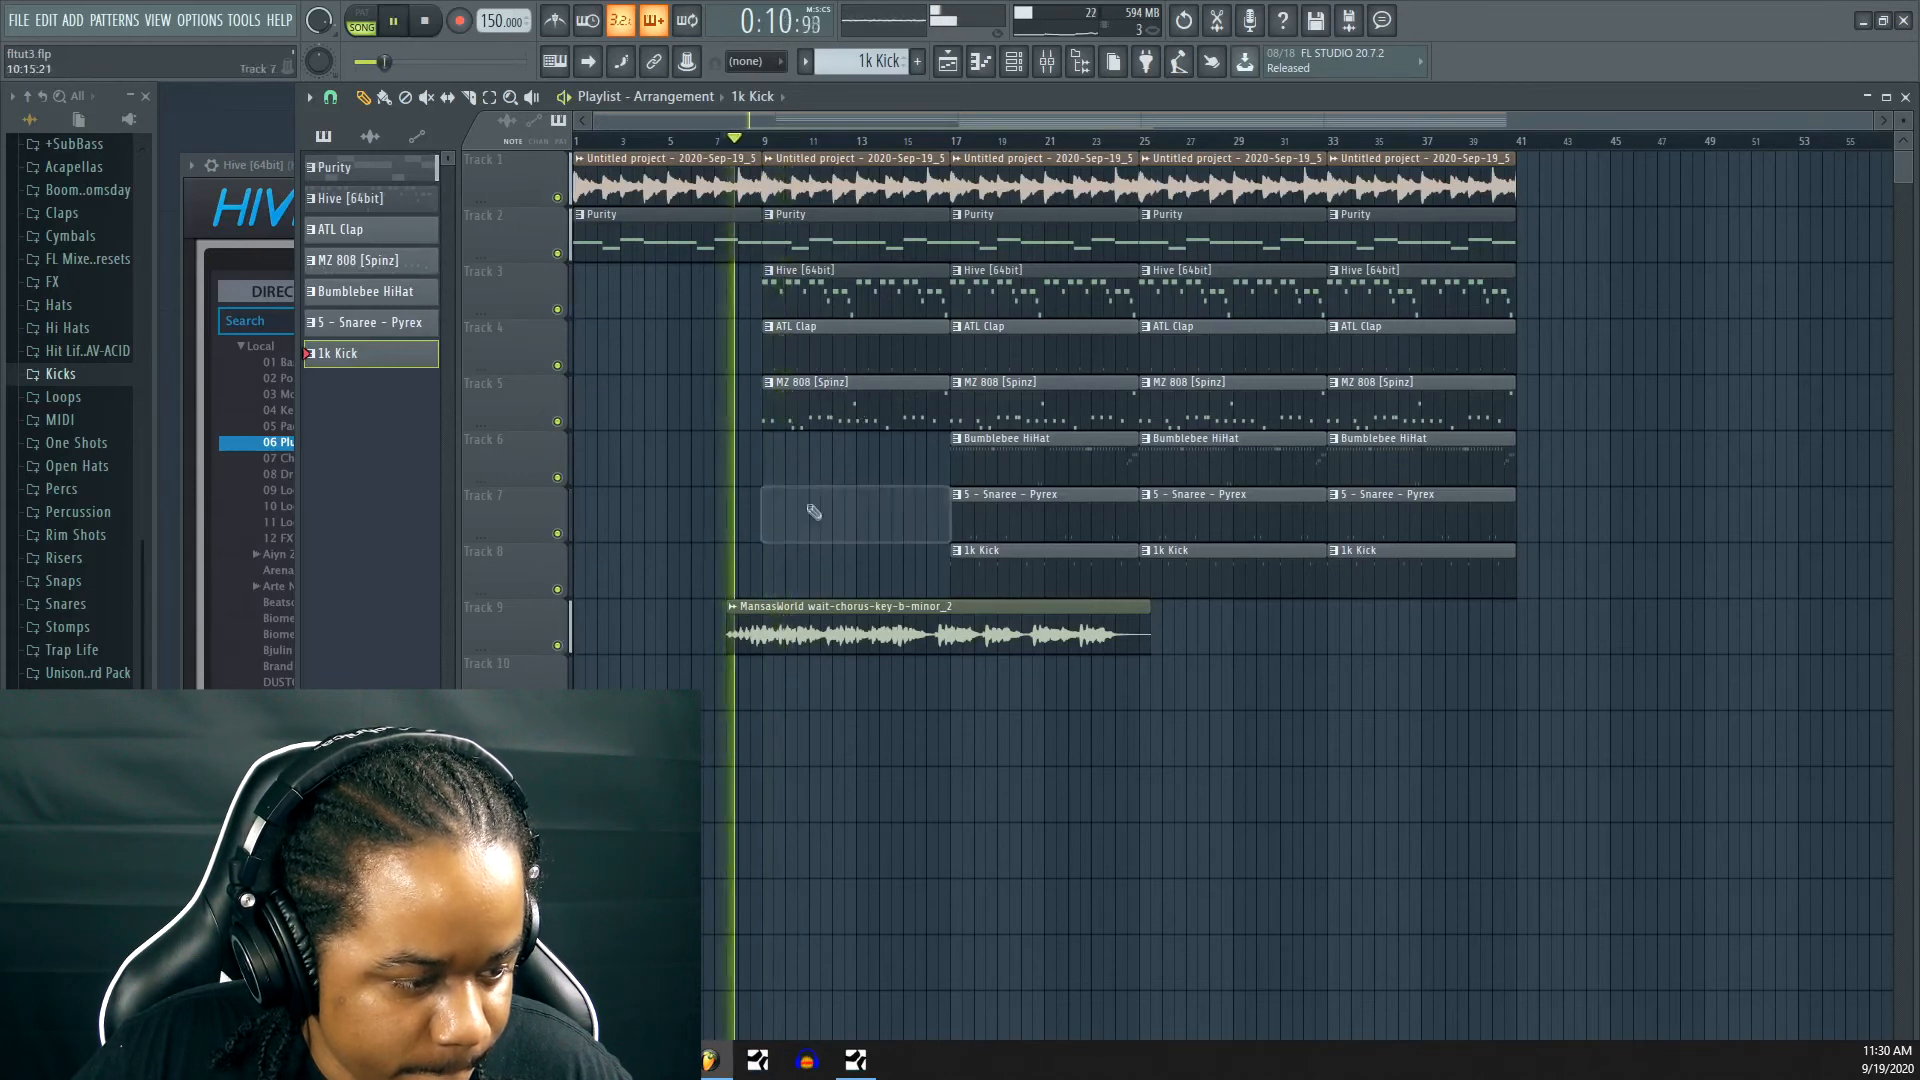
{"action": "key", "text": "space"}
{"action": "key", "text": "space"}
{"action": "right_click", "coordinate": [812, 360]}
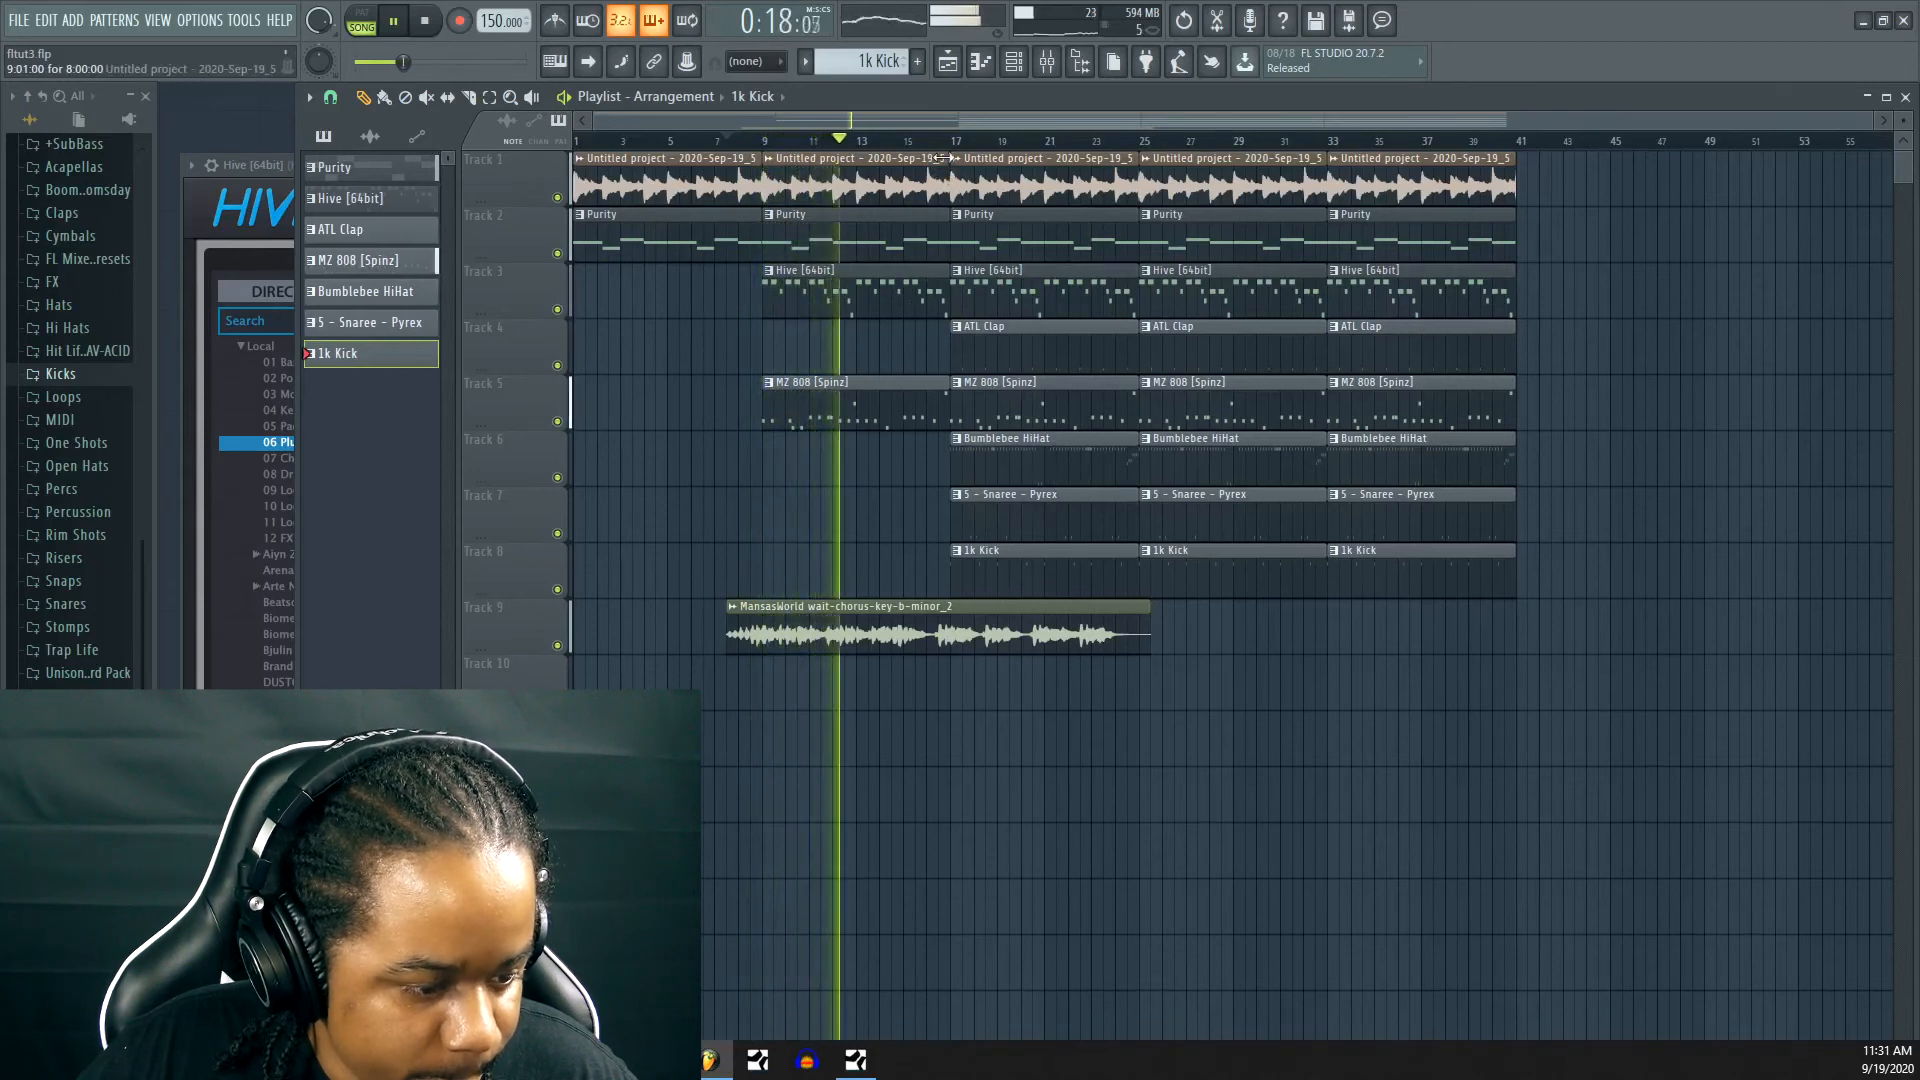
Shorten the ends of the Purity, Hive and MZ 808 [Spinz] clips in bars 9 to 16 by about half a bar
{"action": "left_click_drag", "start_coordinate": [924, 480], "coordinate": [930, 227]}
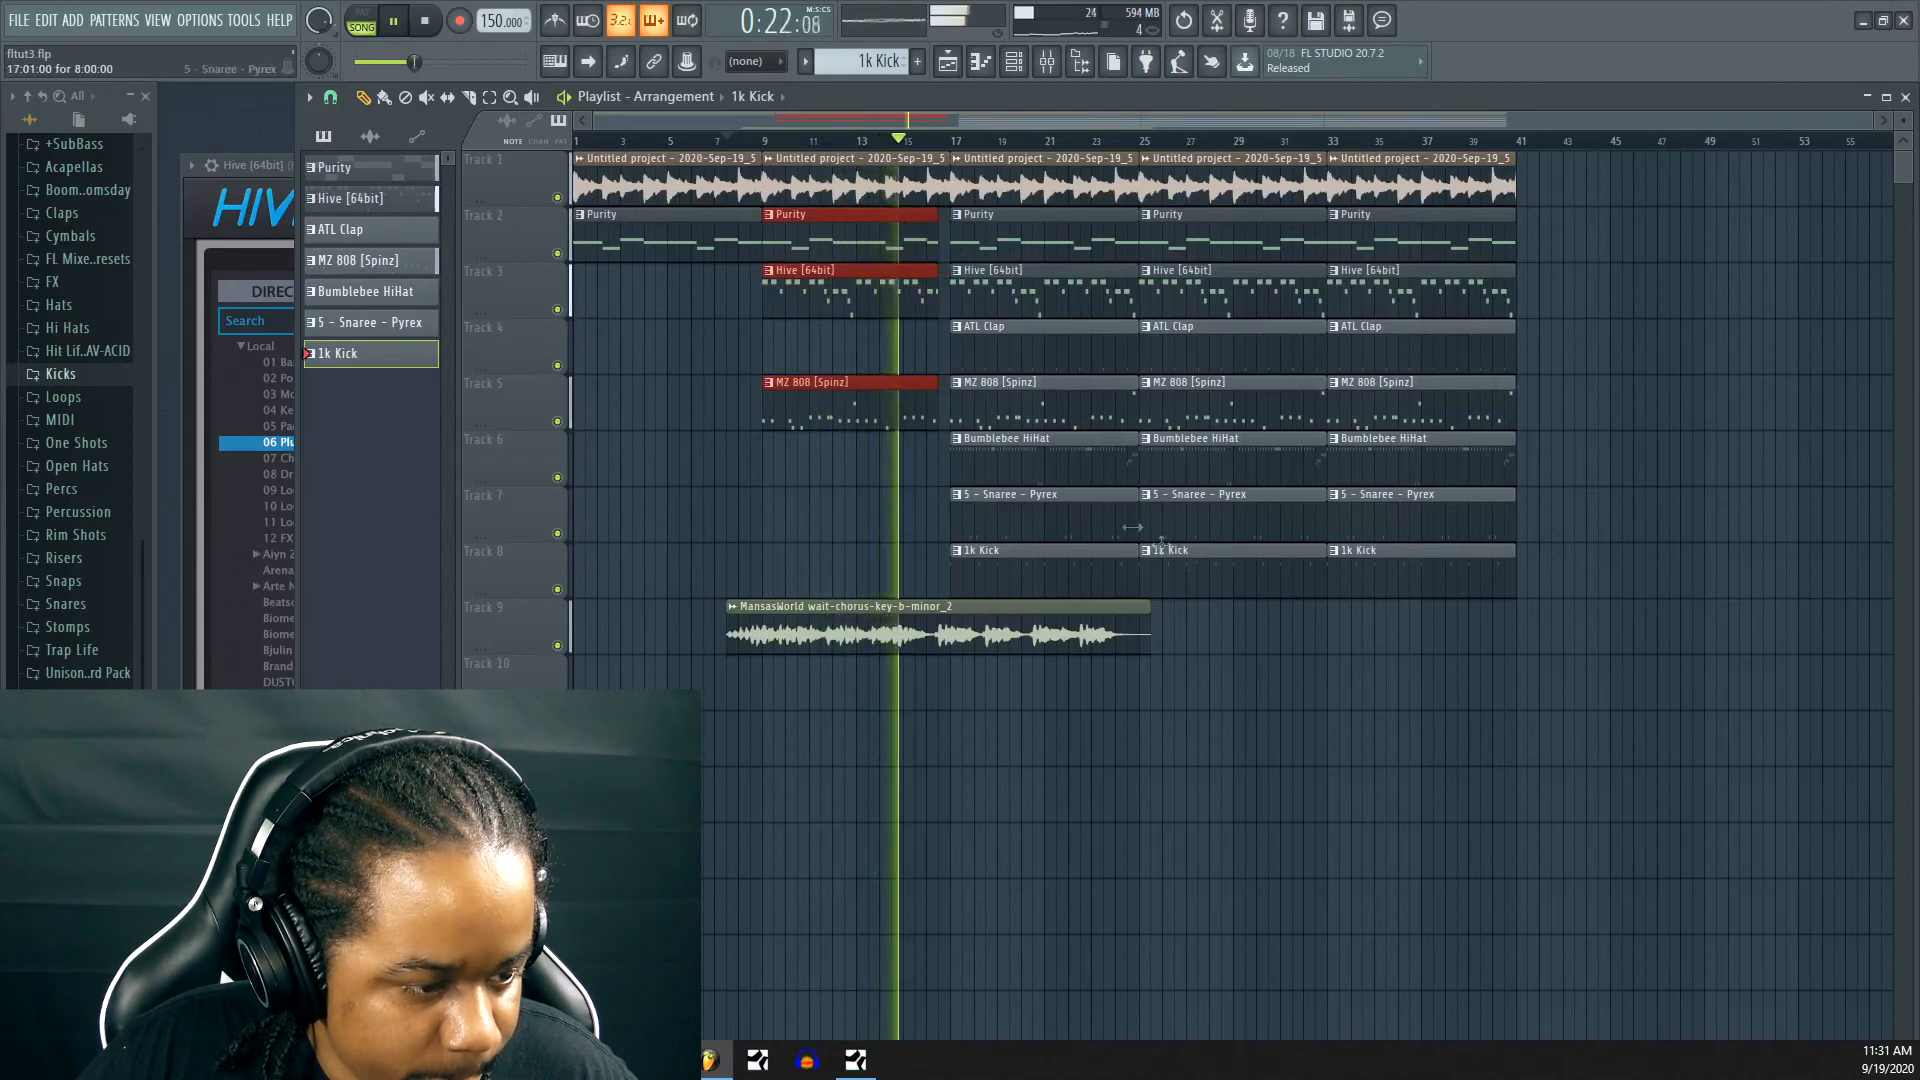
{"action": "left_click", "coordinate": [1238, 642]}
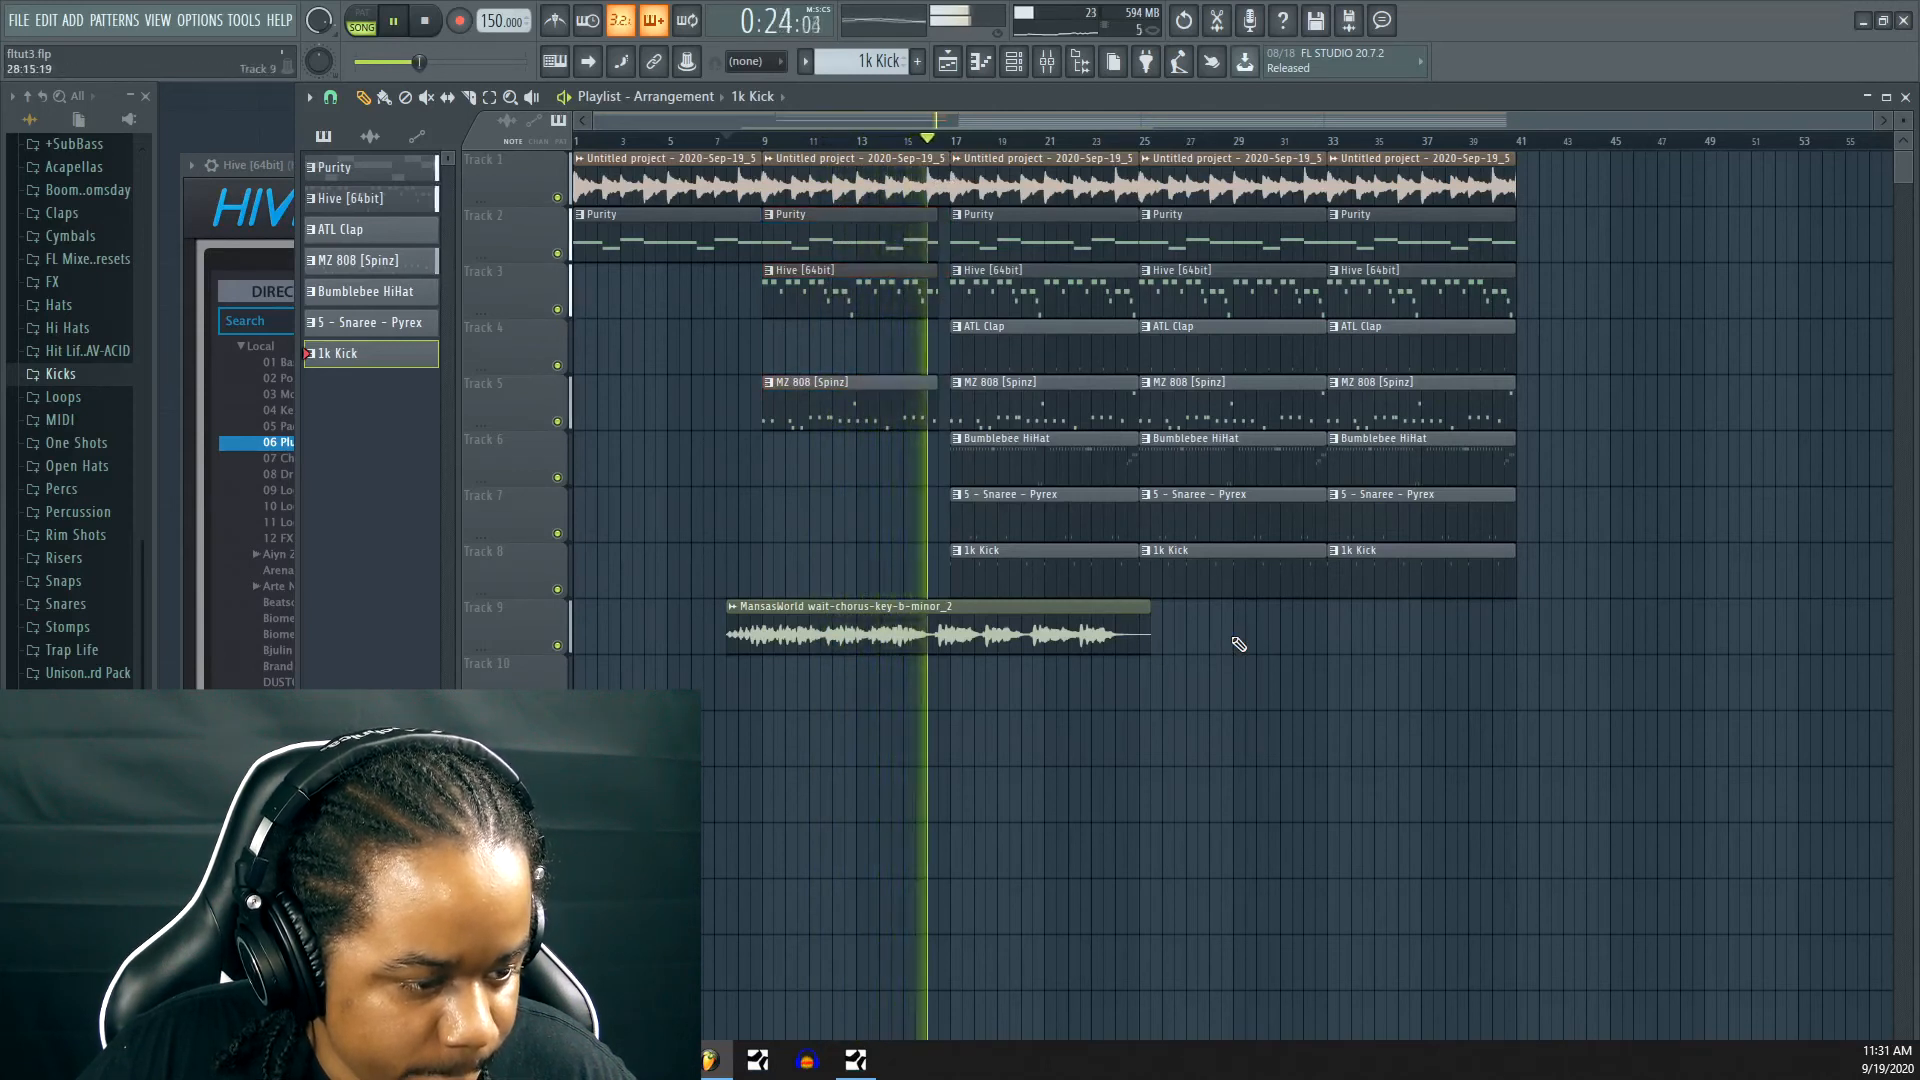